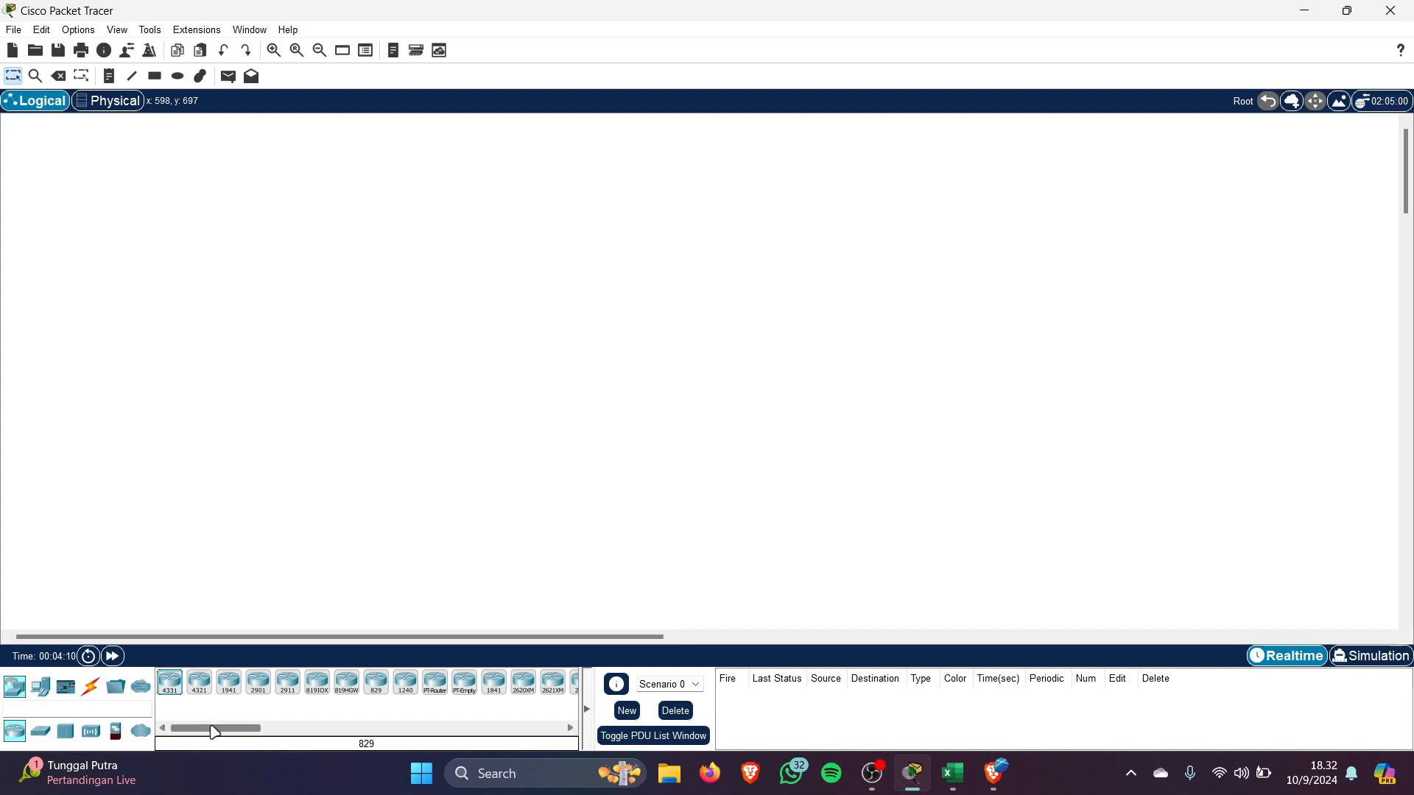
Place a 2950-24 switch in the upper middle of the empty workspace
left_click(43, 734)
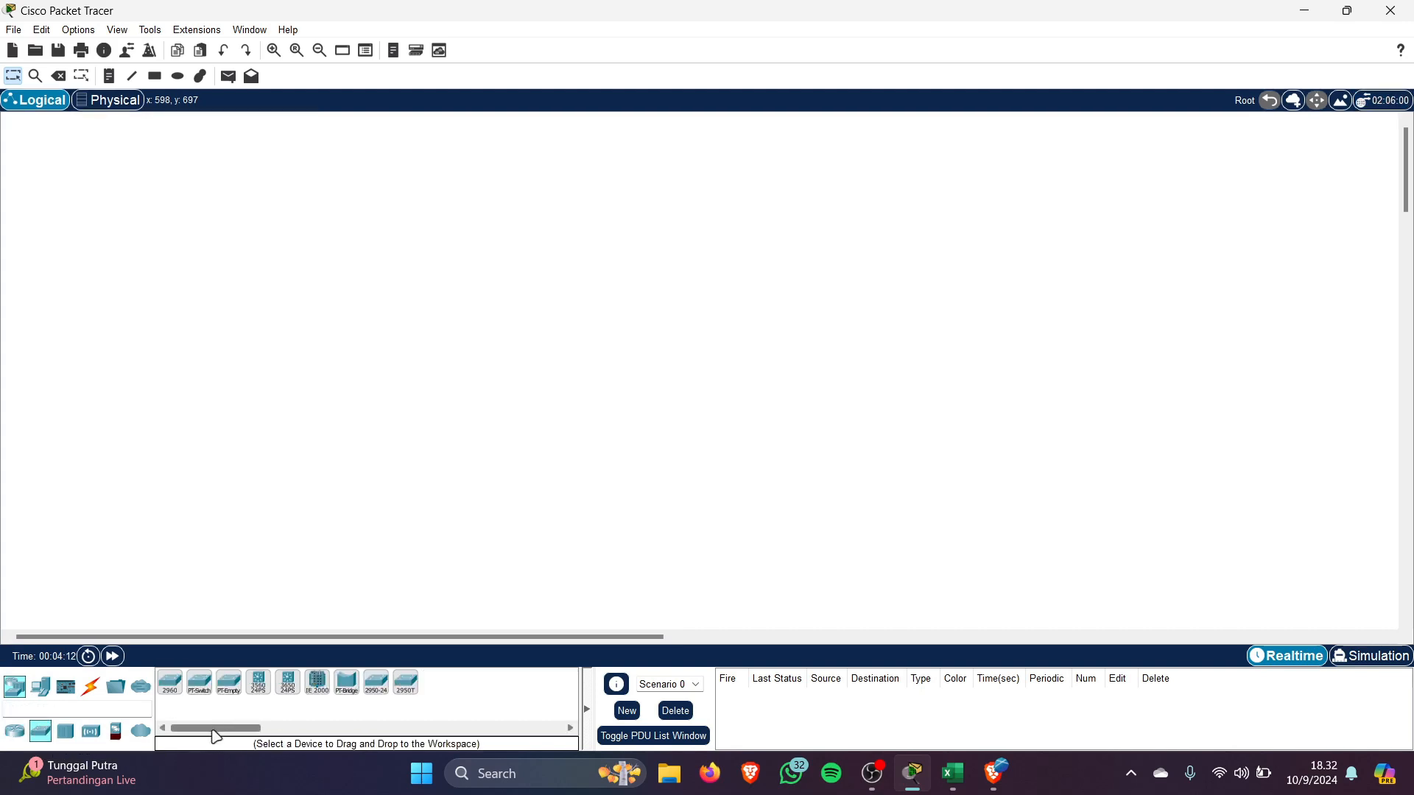
left_click(373, 696)
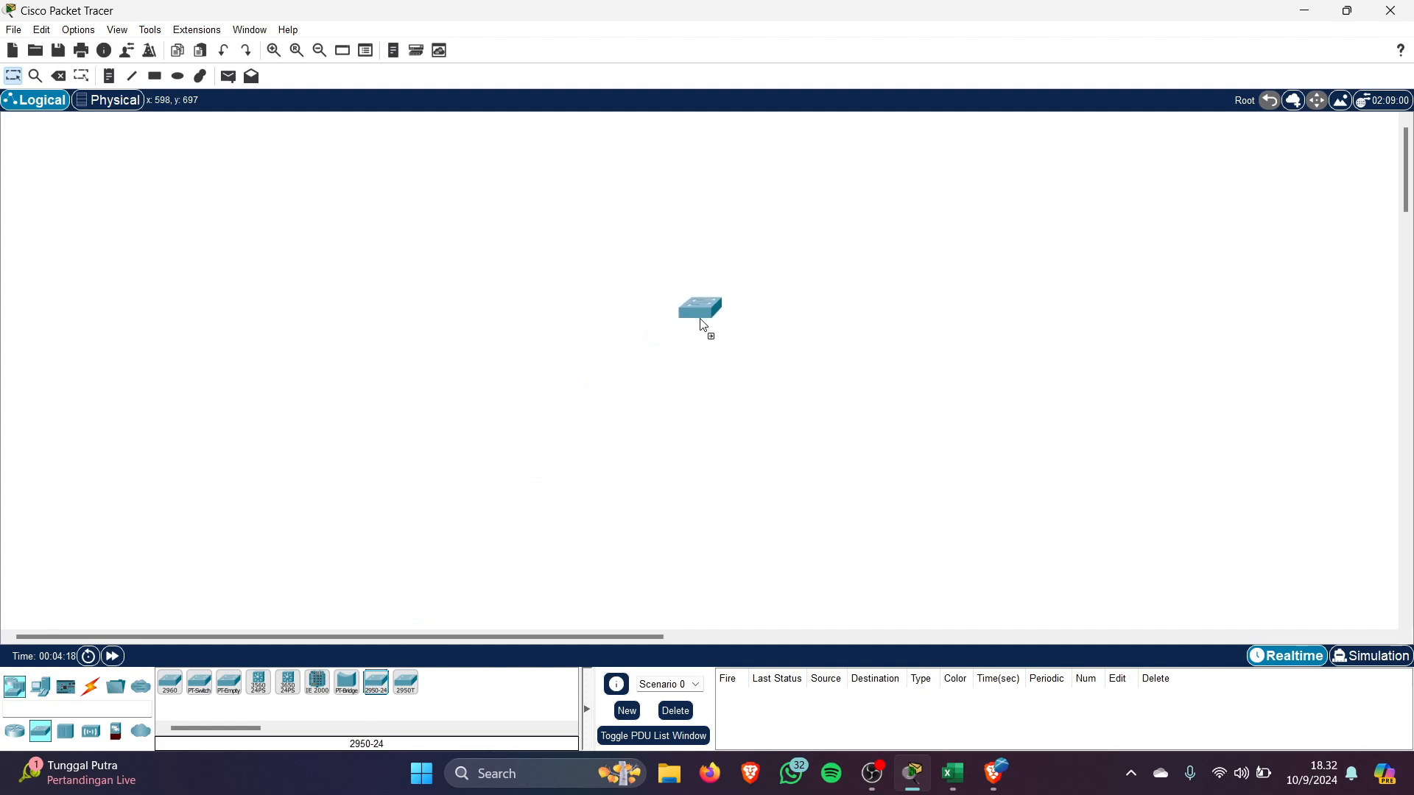
left_click(703, 324)
left_click_drag(703, 324, 711, 313)
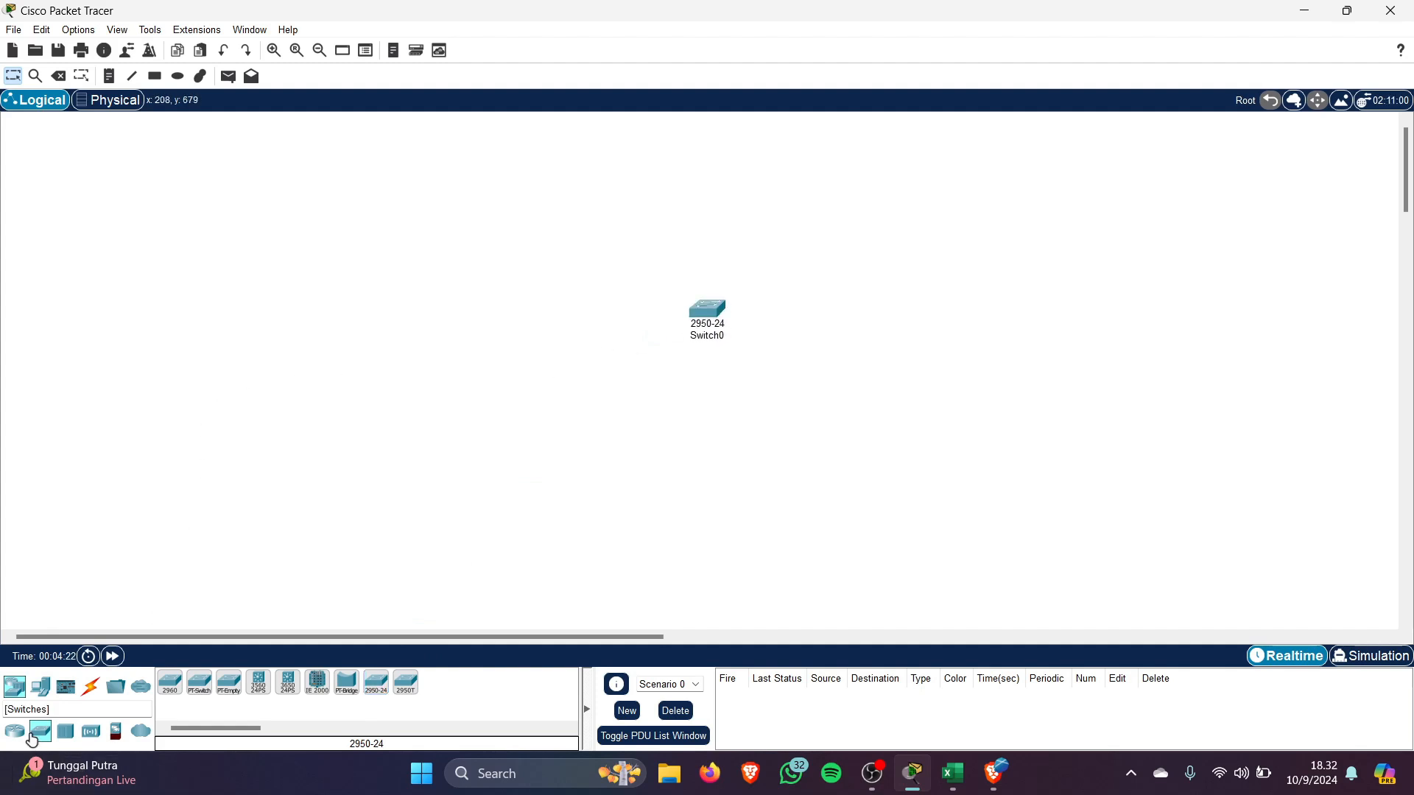
Add three PCs in an arc on the left side of Switch0
left_click(41, 687)
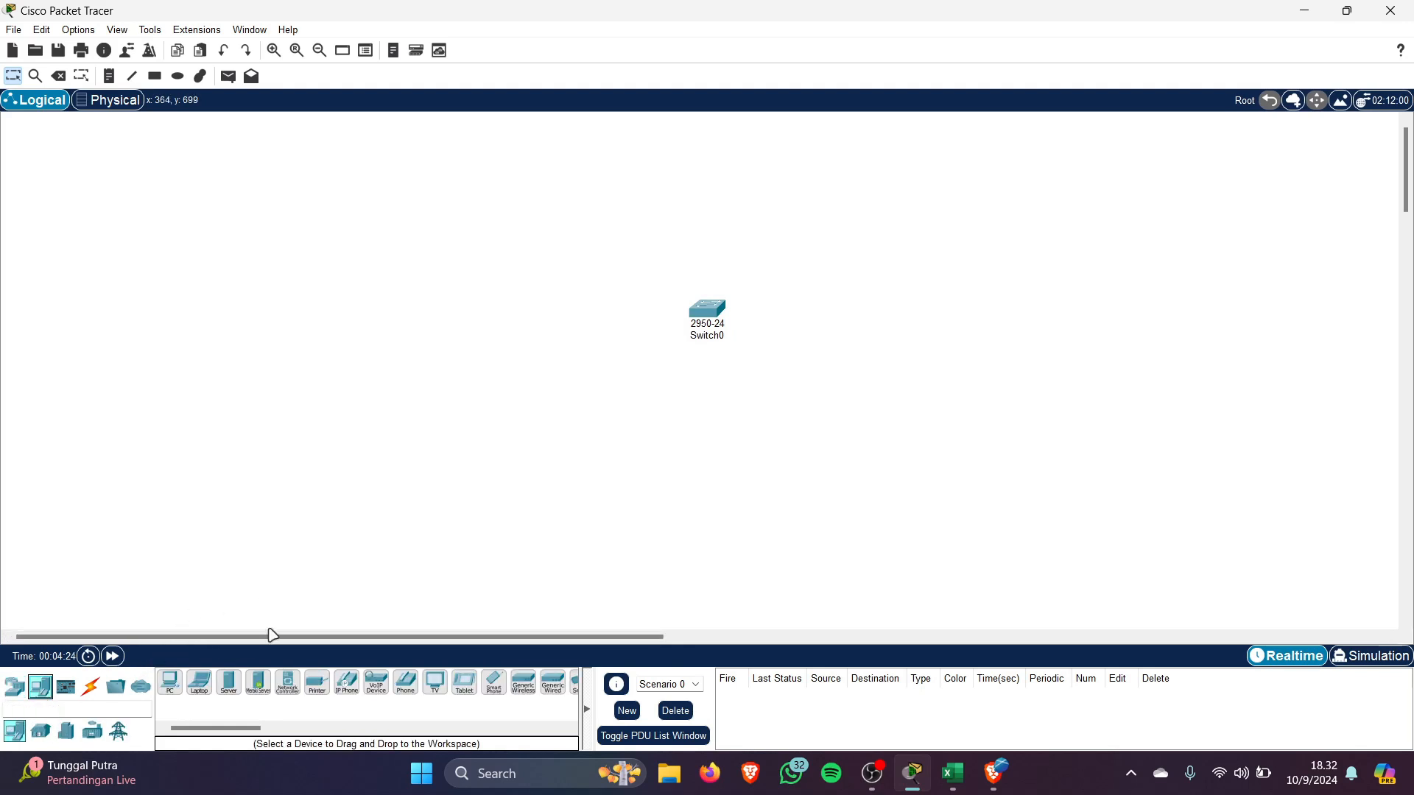
left_click_drag(171, 697, 613, 359)
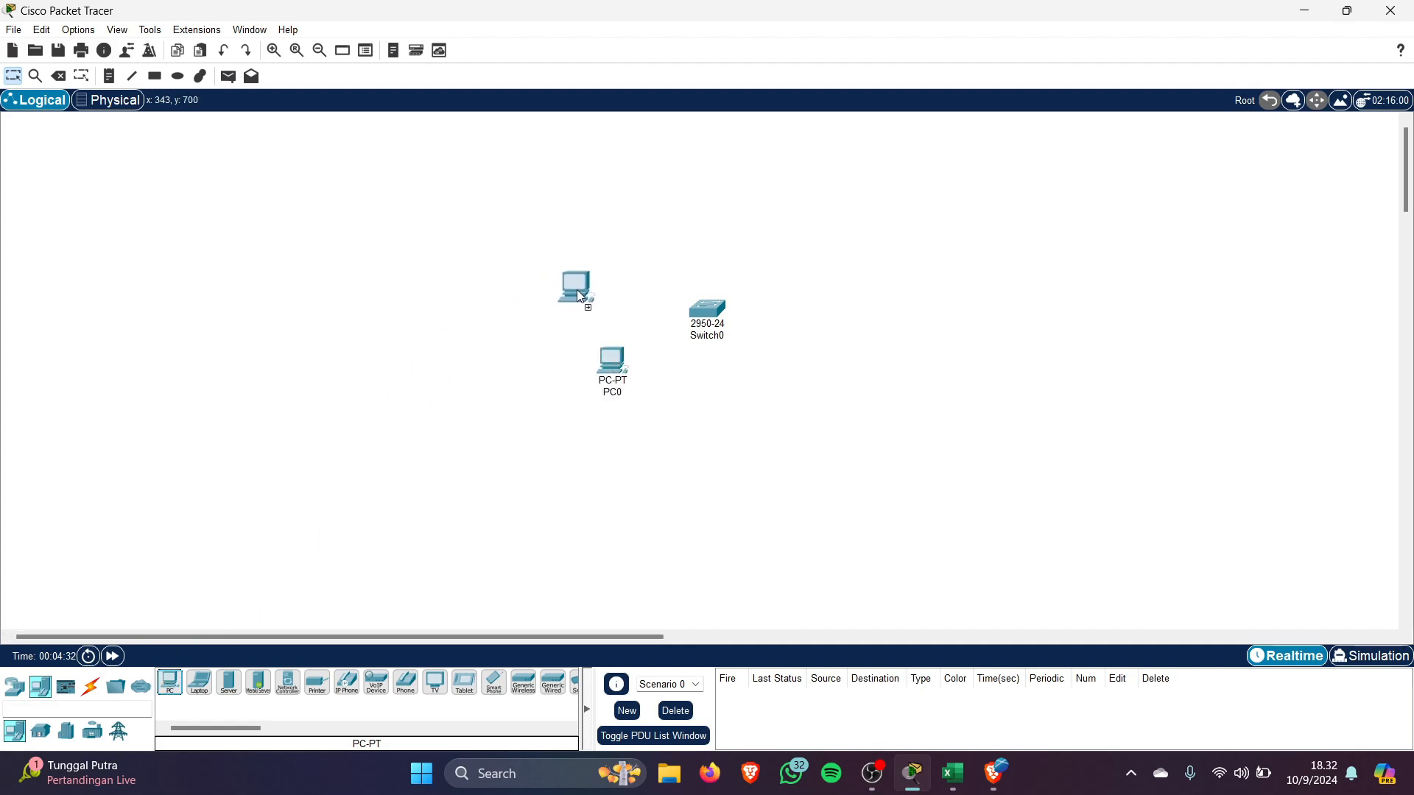
left_click(581, 297)
left_click(613, 234)
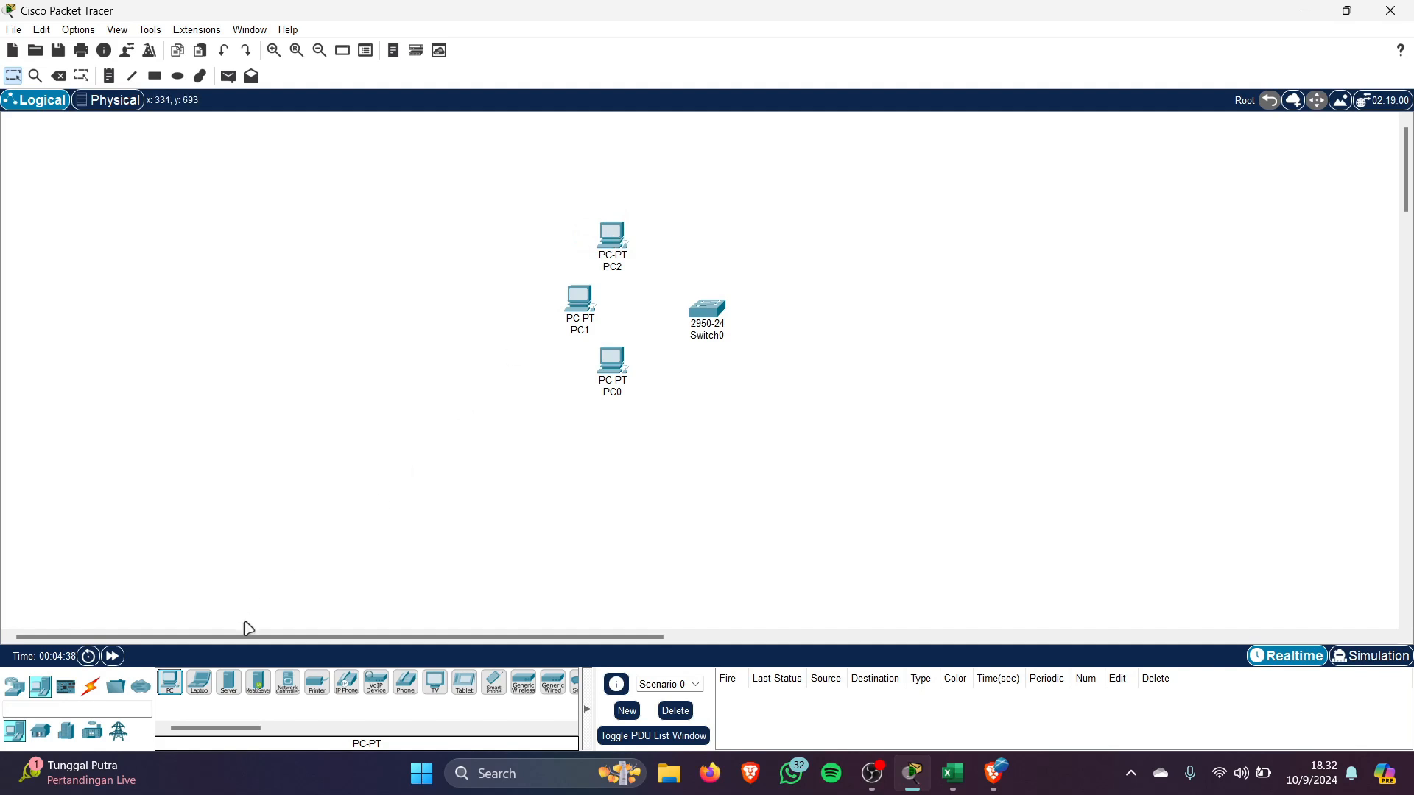
Add three more PCs in an arc on the right side of Switch0, spacing PC3 and PC4 apart
left_click(174, 687)
left_click(790, 241)
left_click(163, 681)
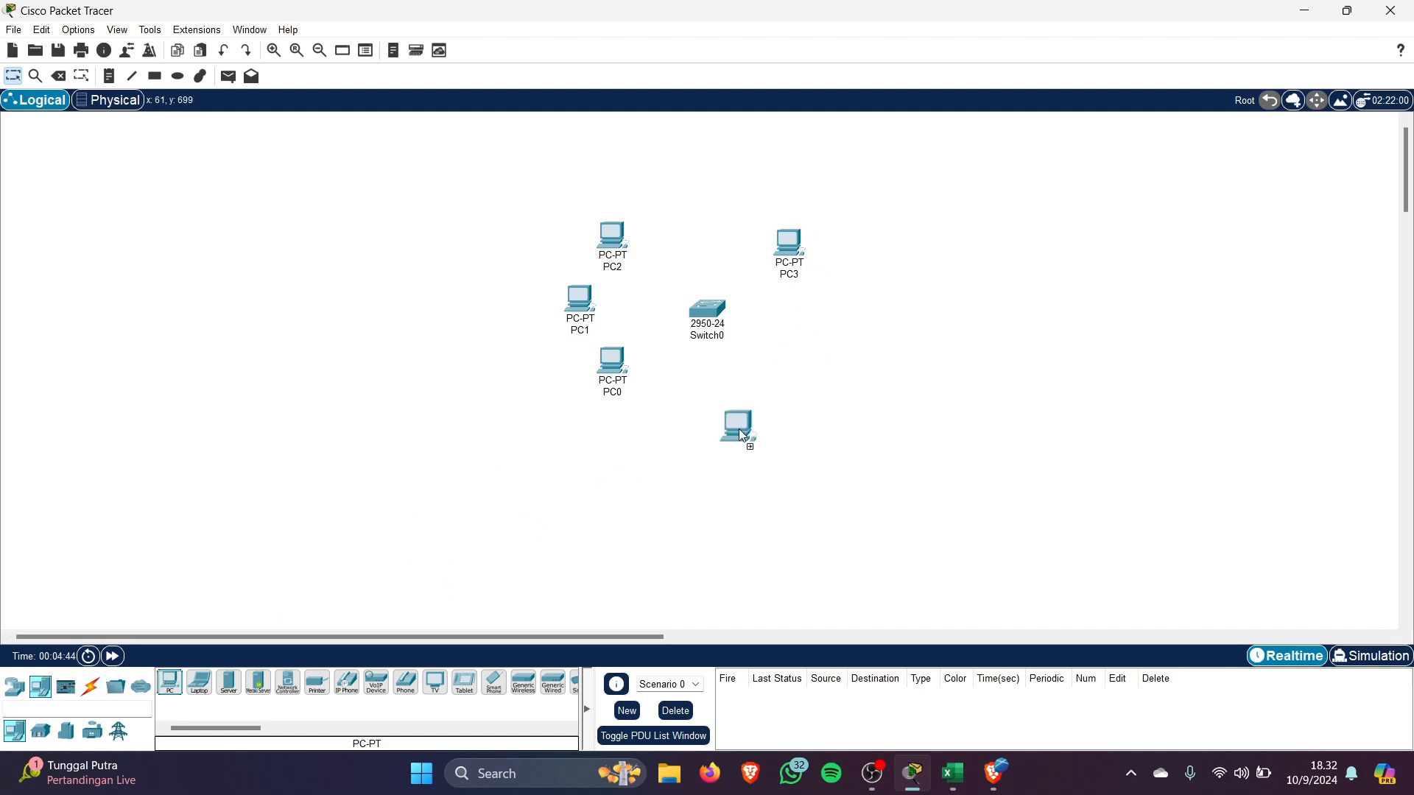
left_click(807, 317)
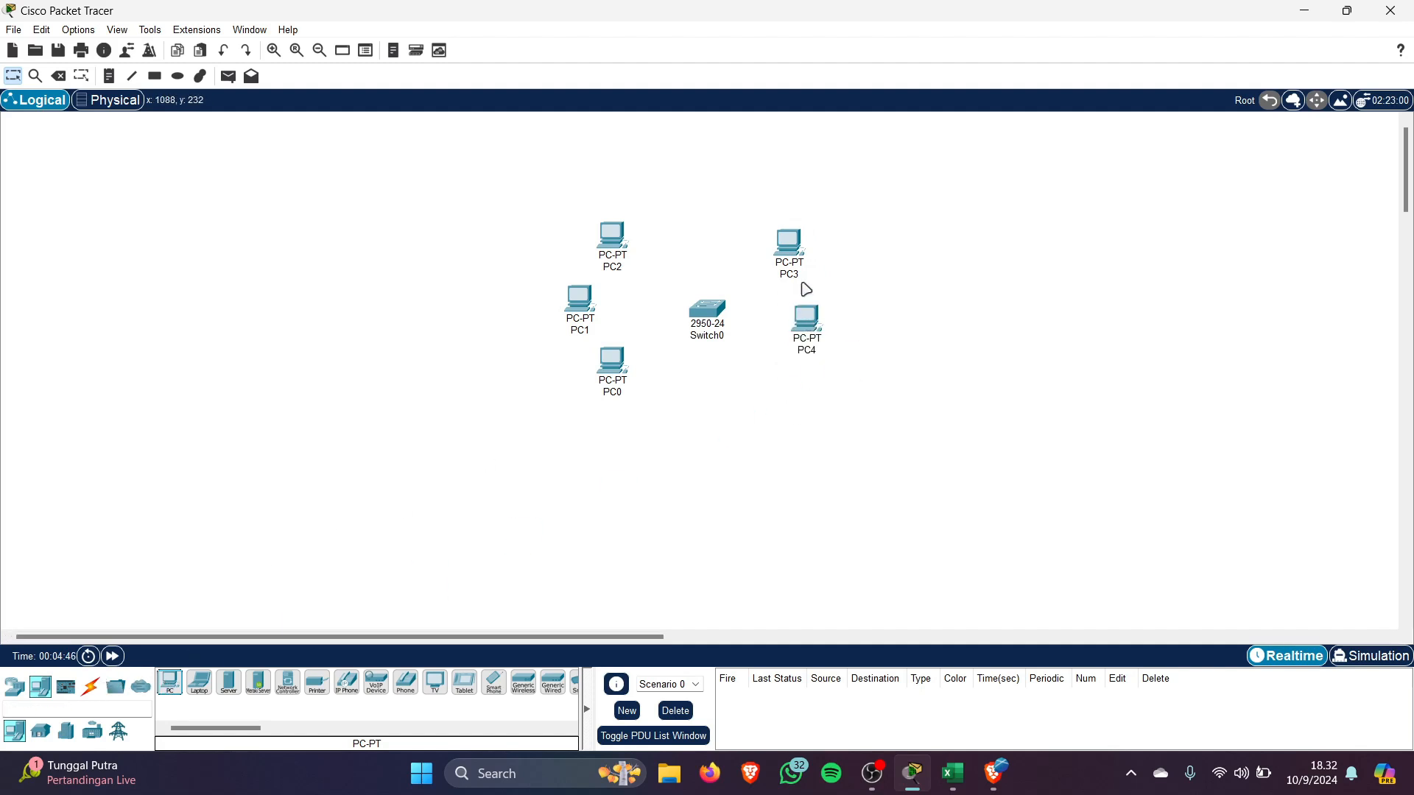
left_click_drag(791, 264, 776, 253)
left_click_drag(796, 322, 806, 312)
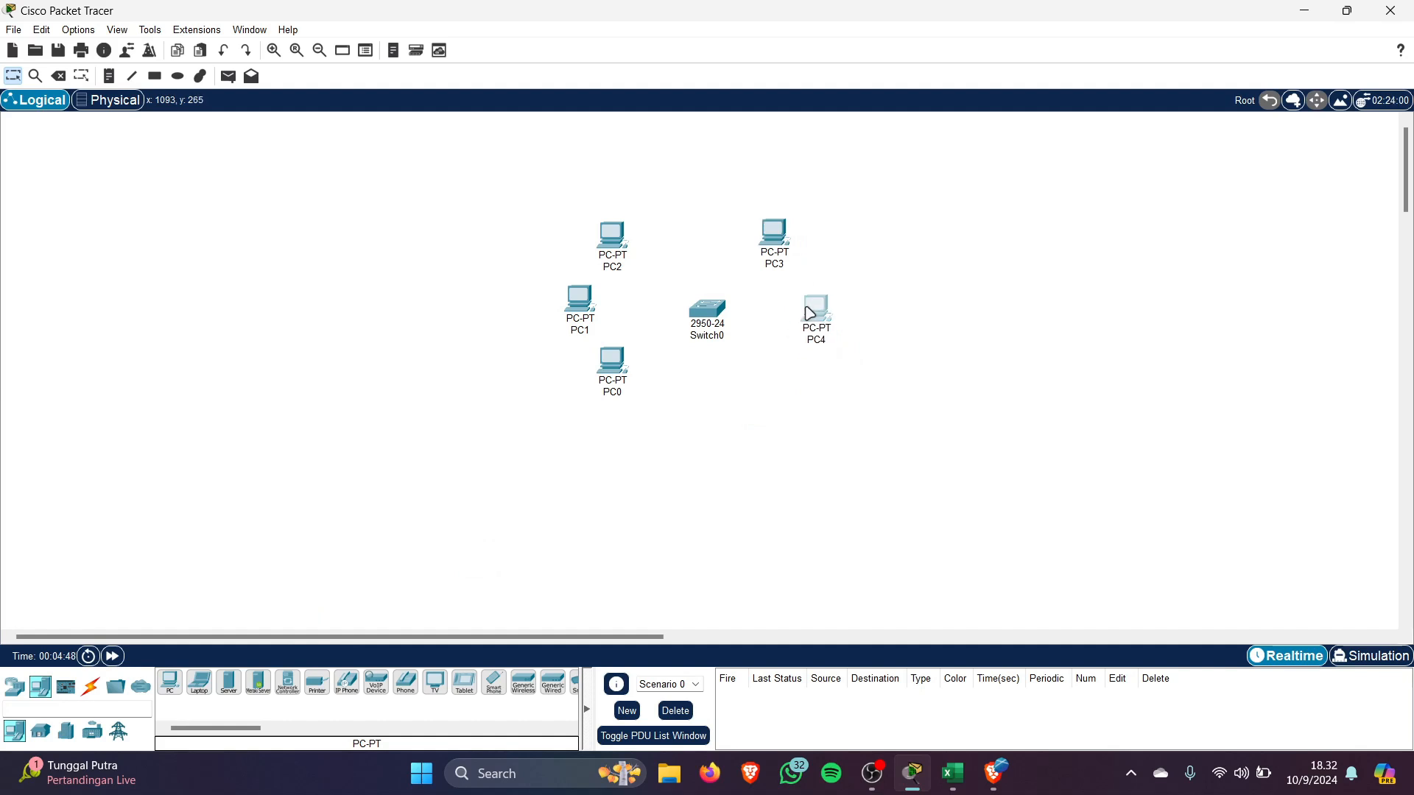
left_click(170, 685)
left_click(773, 380)
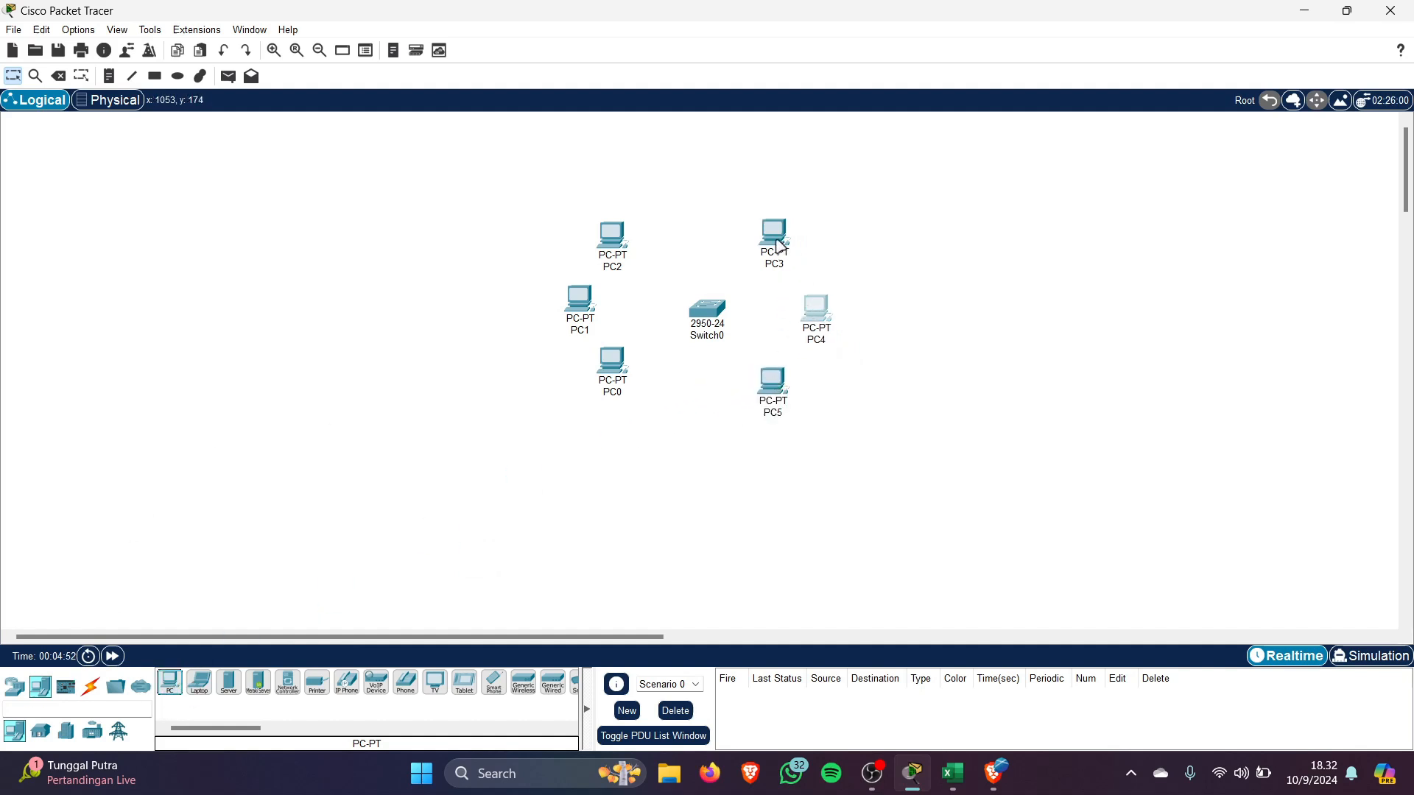
Rearrange the six PCs so they sit closer and more symmetrically around Switch0
left_click_drag(783, 246, 789, 243)
left_click_drag(814, 308, 820, 296)
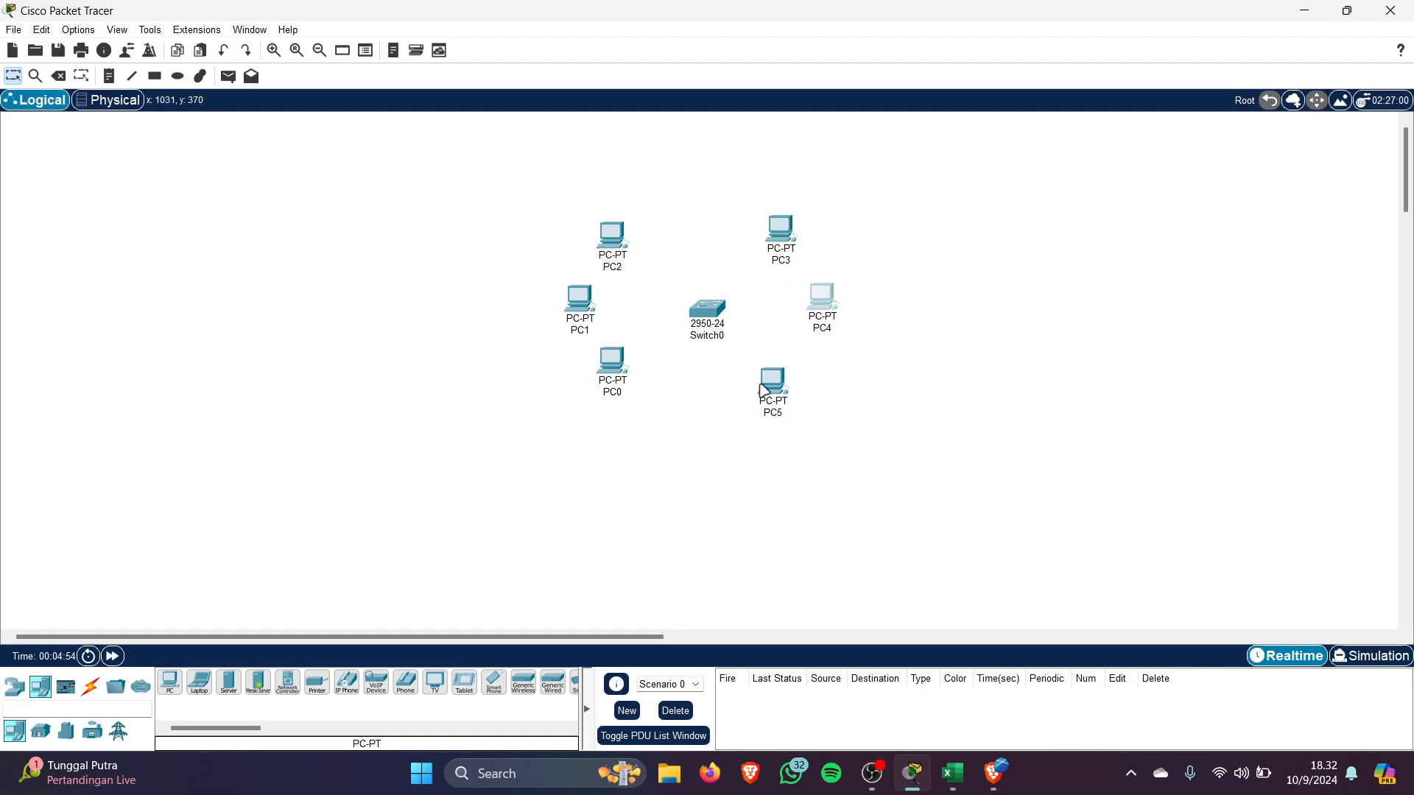
left_click_drag(779, 398, 783, 385)
left_click_drag(786, 240, 791, 243)
left_click_drag(628, 370, 646, 382)
left_click_drag(590, 312, 612, 315)
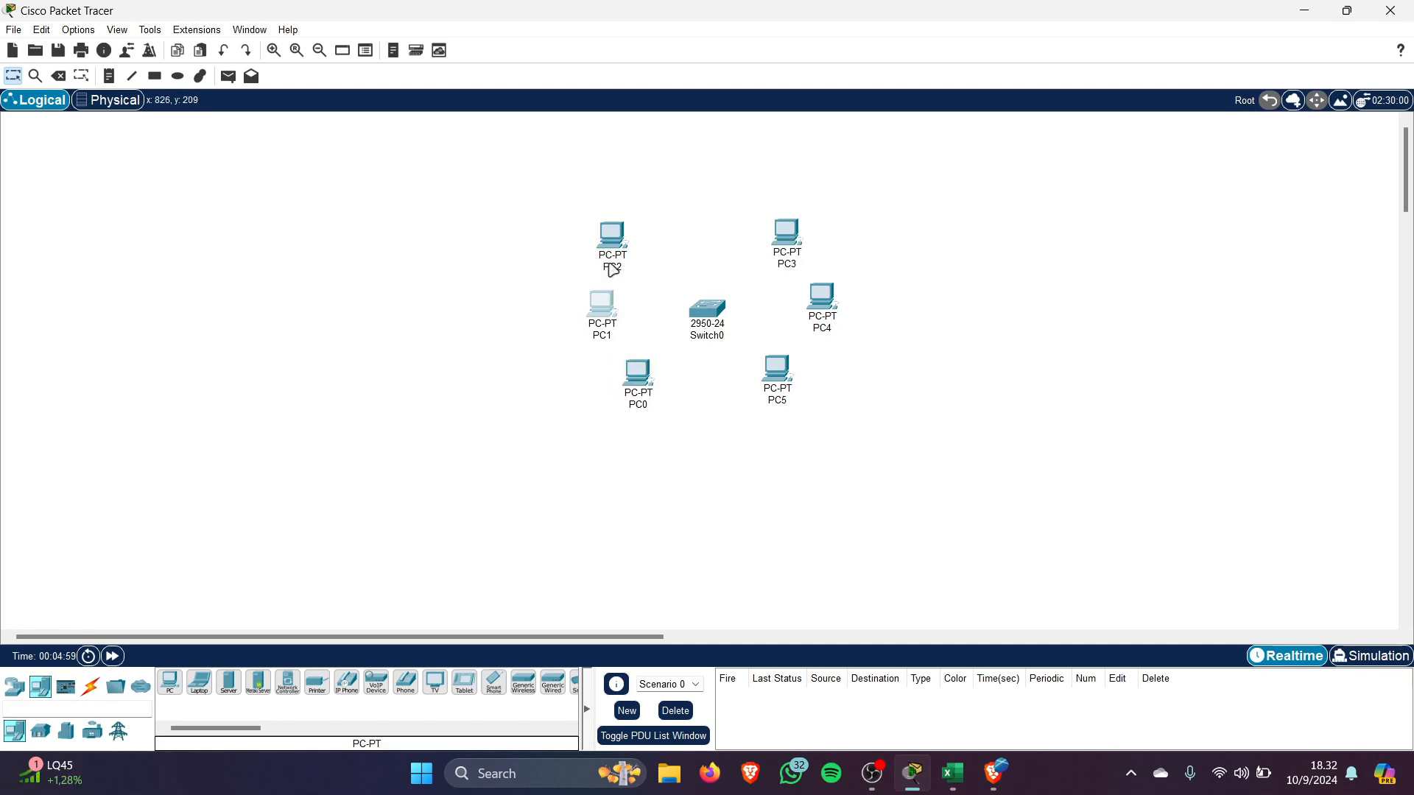
left_click_drag(620, 241, 655, 239)
left_click(510, 277)
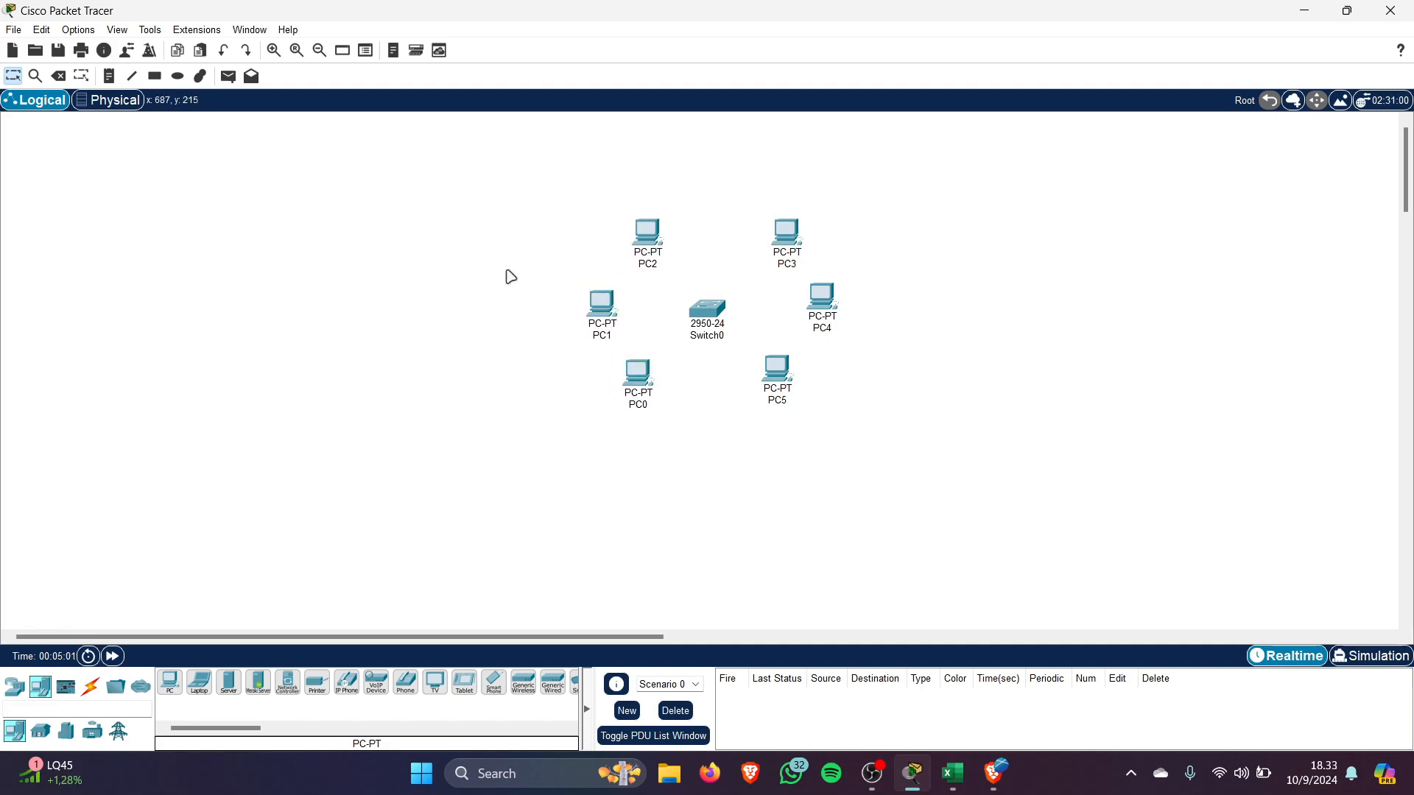
Add a seventh PC directly above Switch0 and adjust the switch, PC2 and PC3 to even out the ring
left_click_drag(168, 683, 651, 336)
left_click_drag(714, 212, 712, 209)
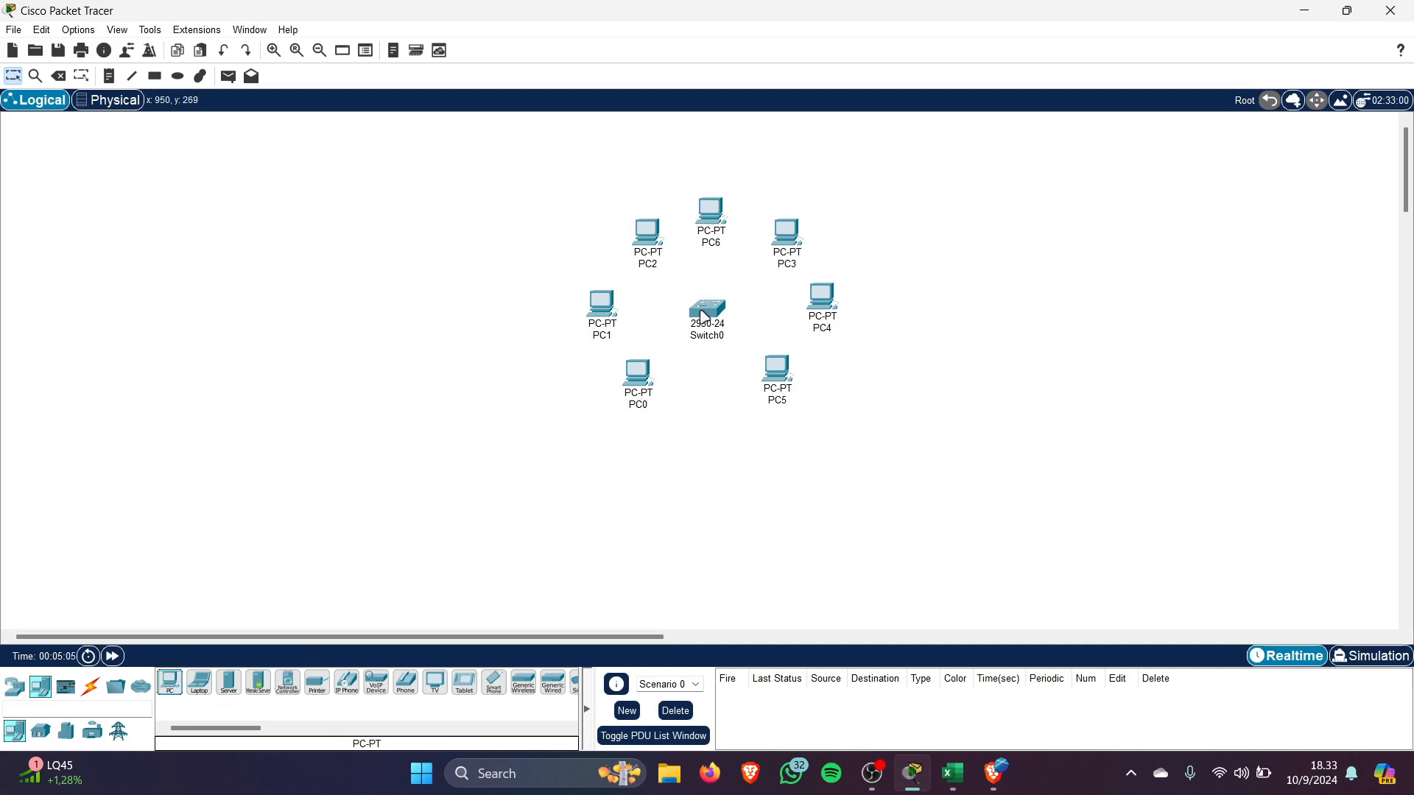
left_click_drag(705, 318, 712, 308)
left_click(875, 255)
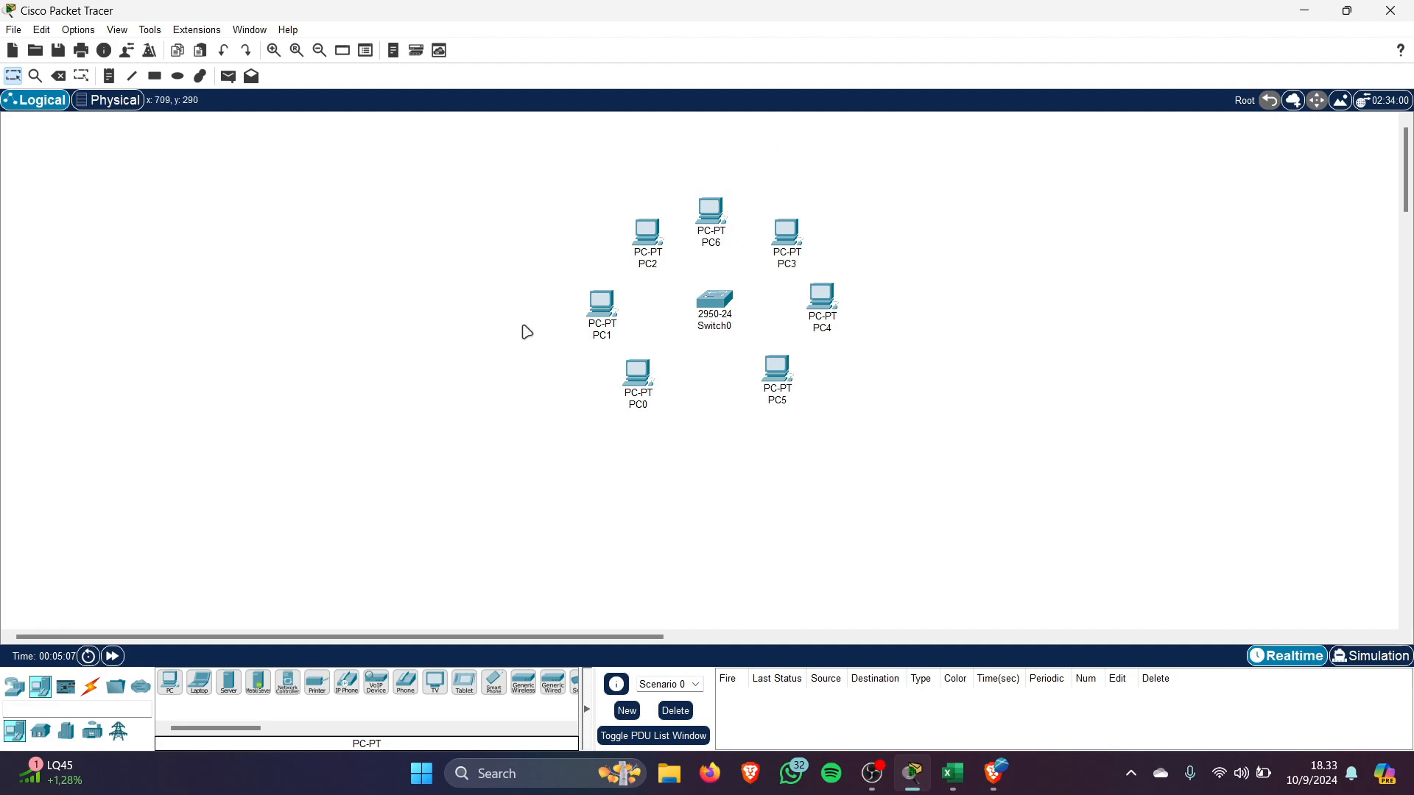
left_click_drag(645, 248, 637, 257)
left_click_drag(795, 245, 800, 249)
left_click(719, 459)
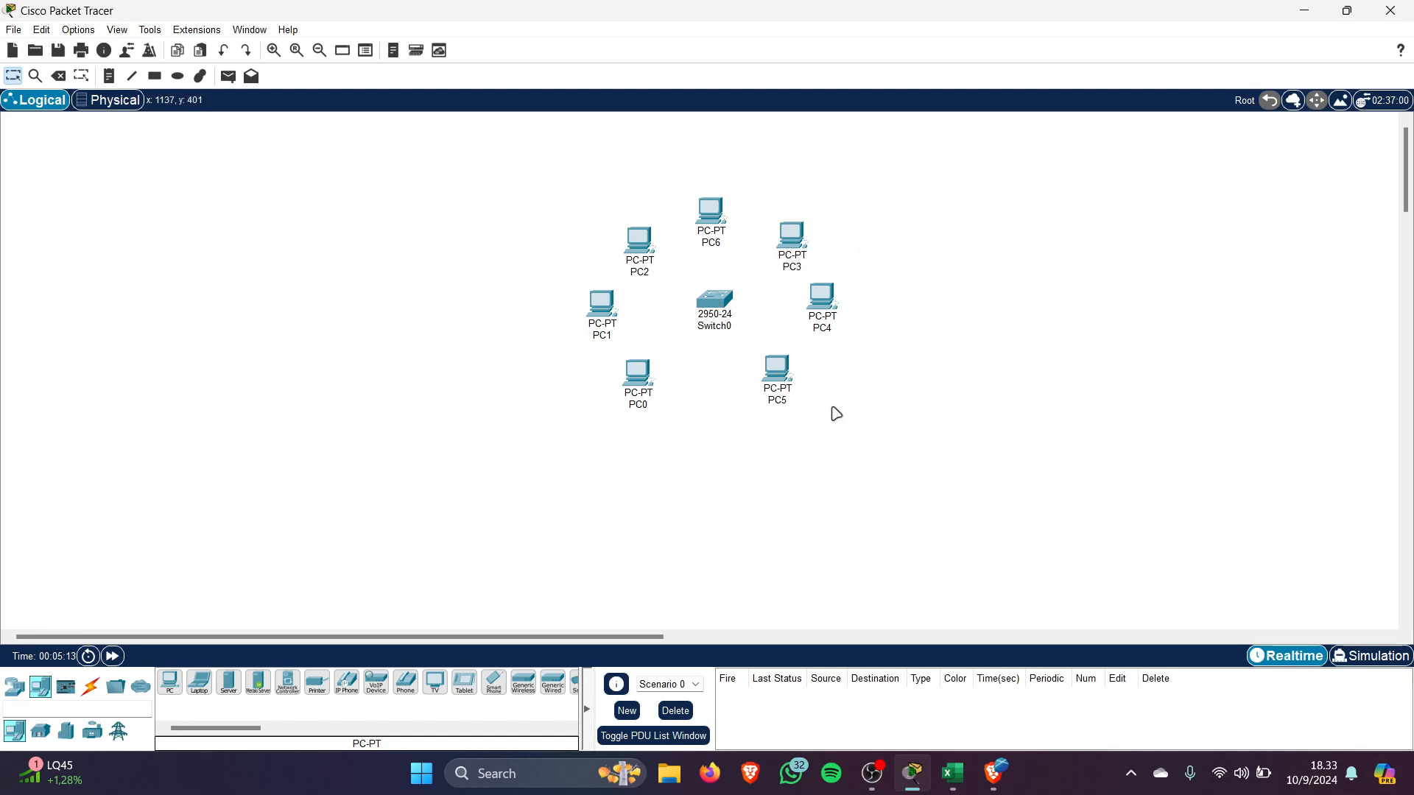
Add a second 2950-24 switch and position it below and to the left of the first PC group
scroll(766, 492, "down", 2)
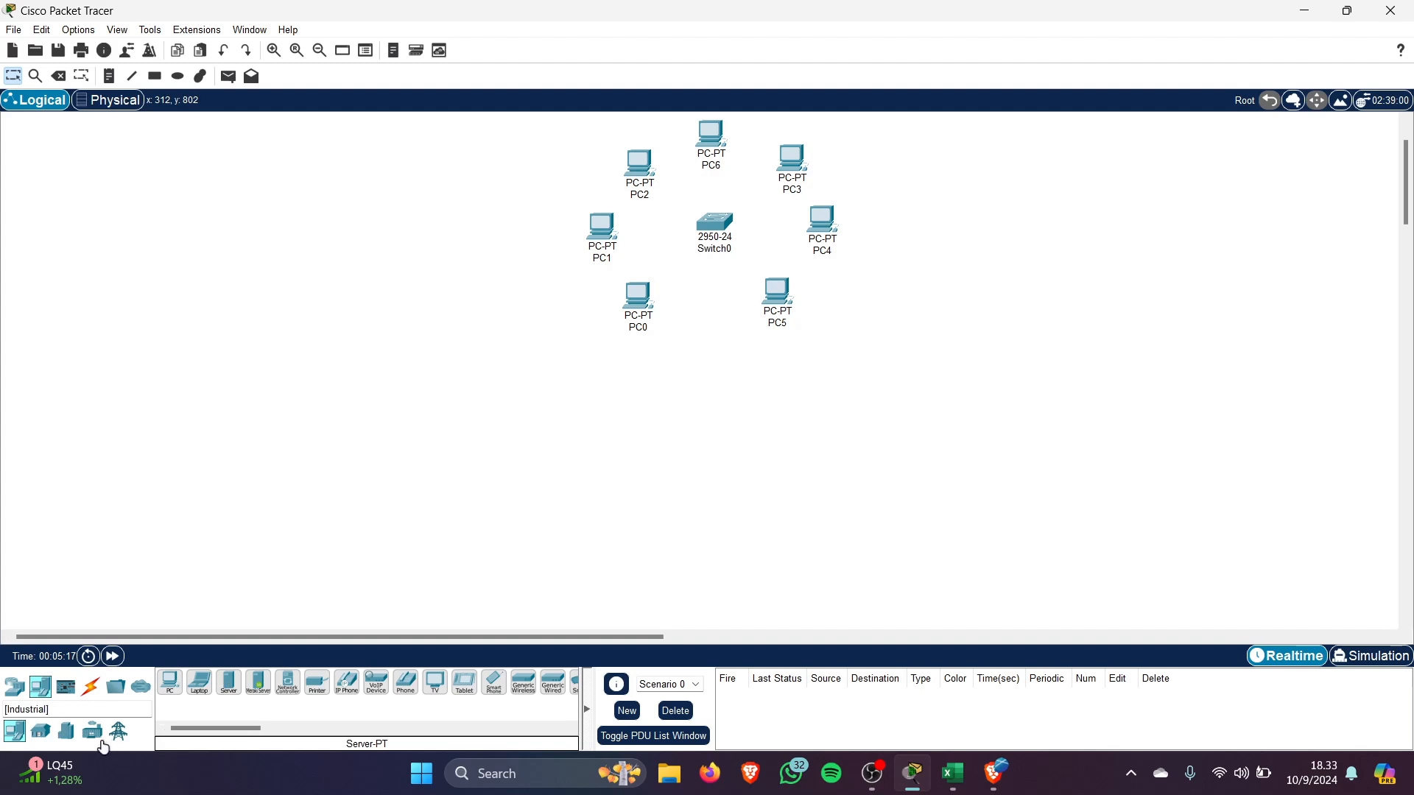
left_click(15, 686)
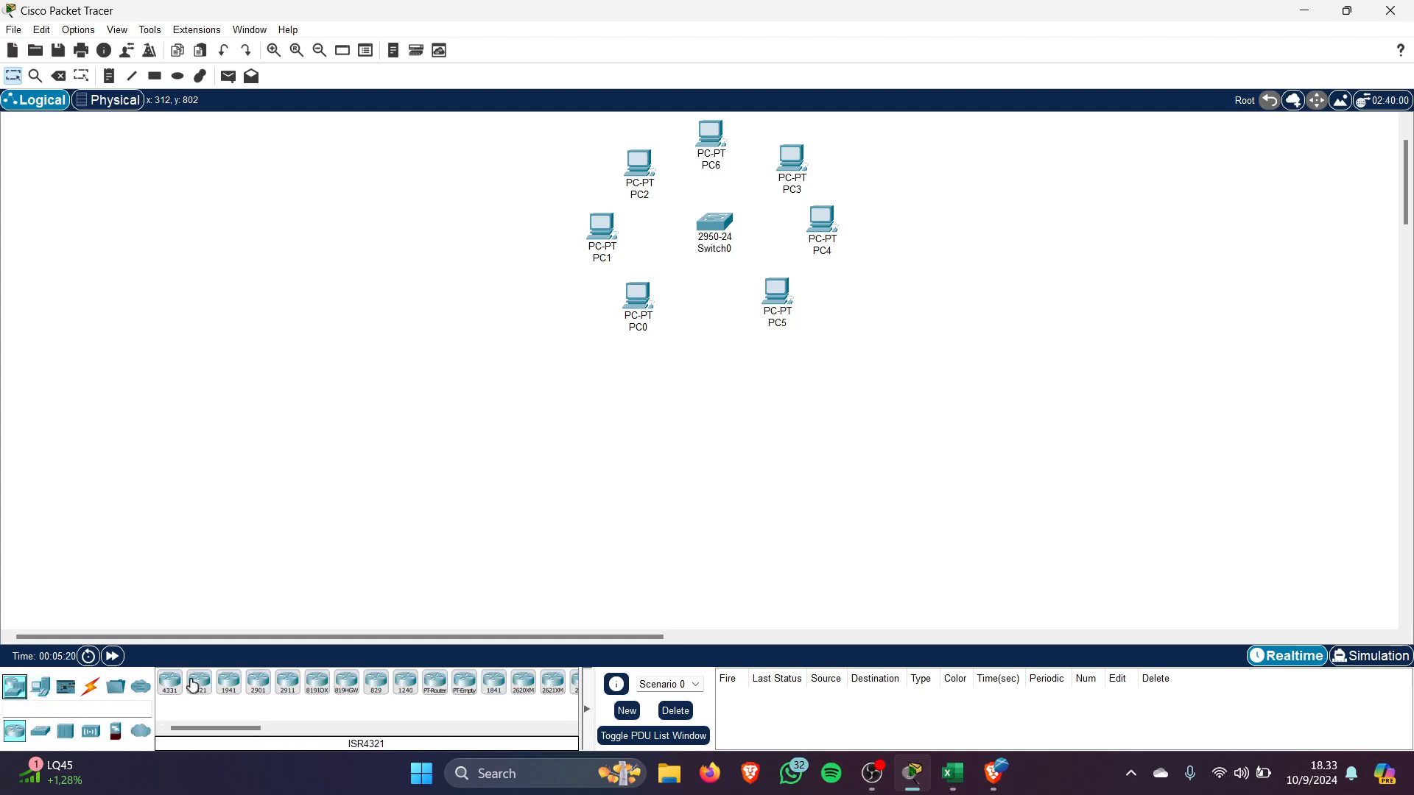
left_click(41, 731)
left_click(376, 684)
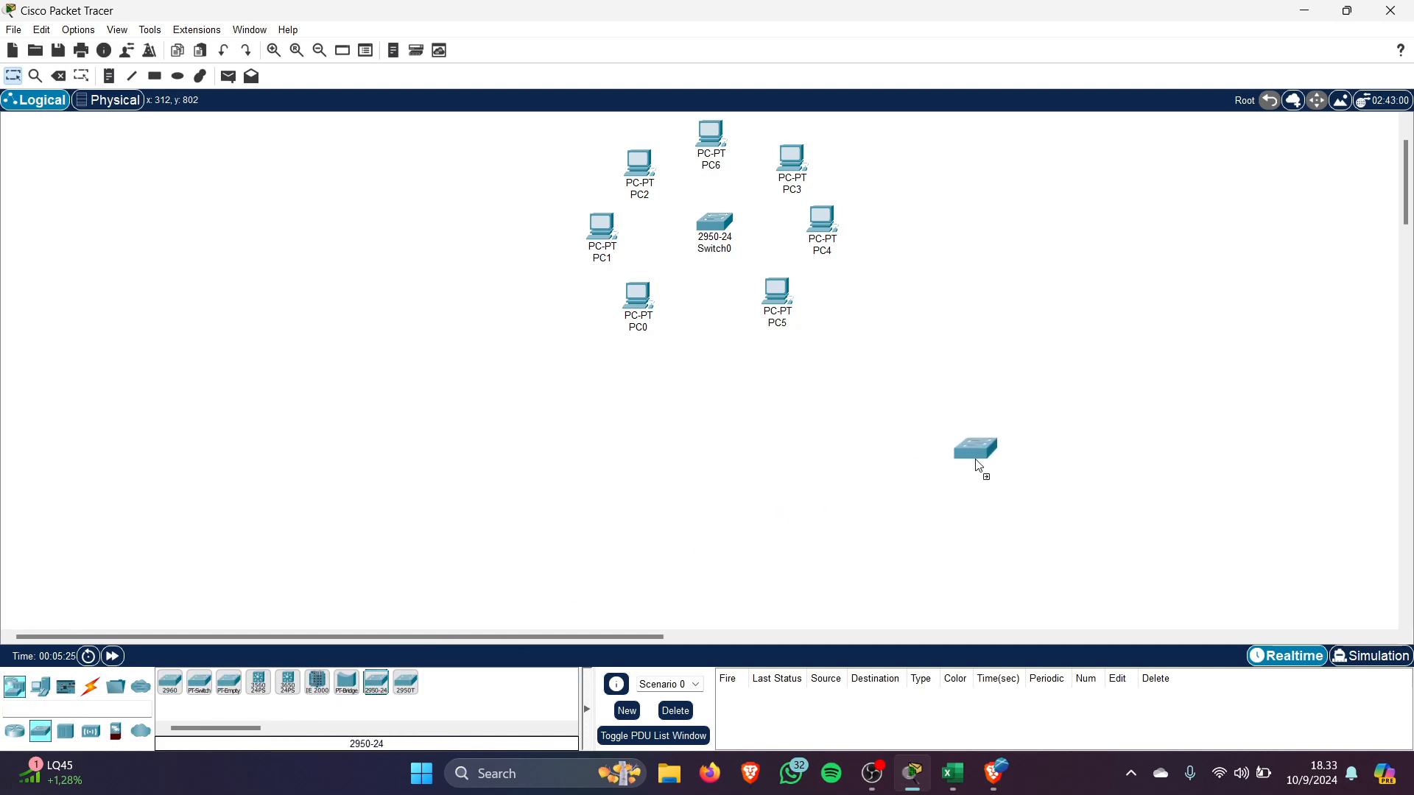
left_click(989, 476)
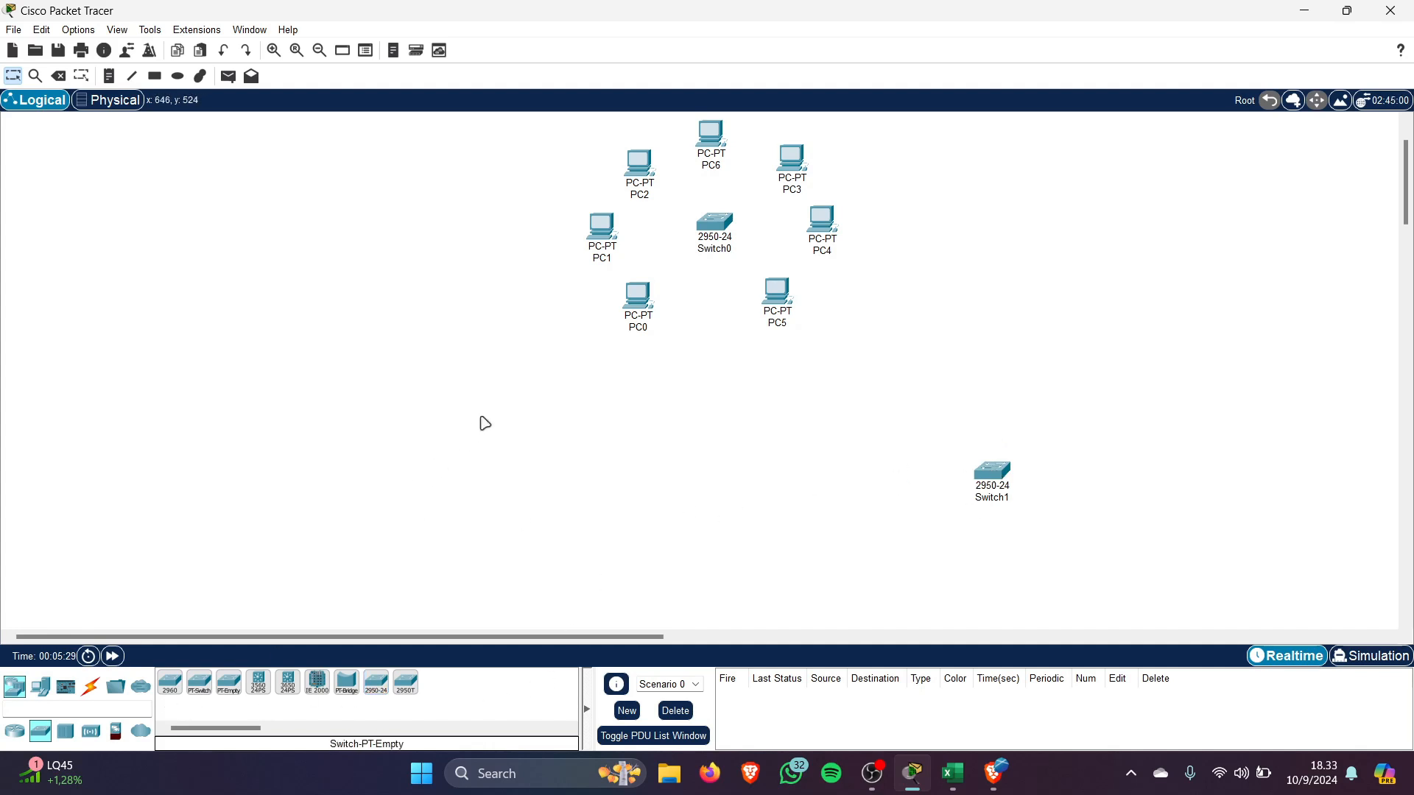
left_click_drag(994, 474, 496, 475)
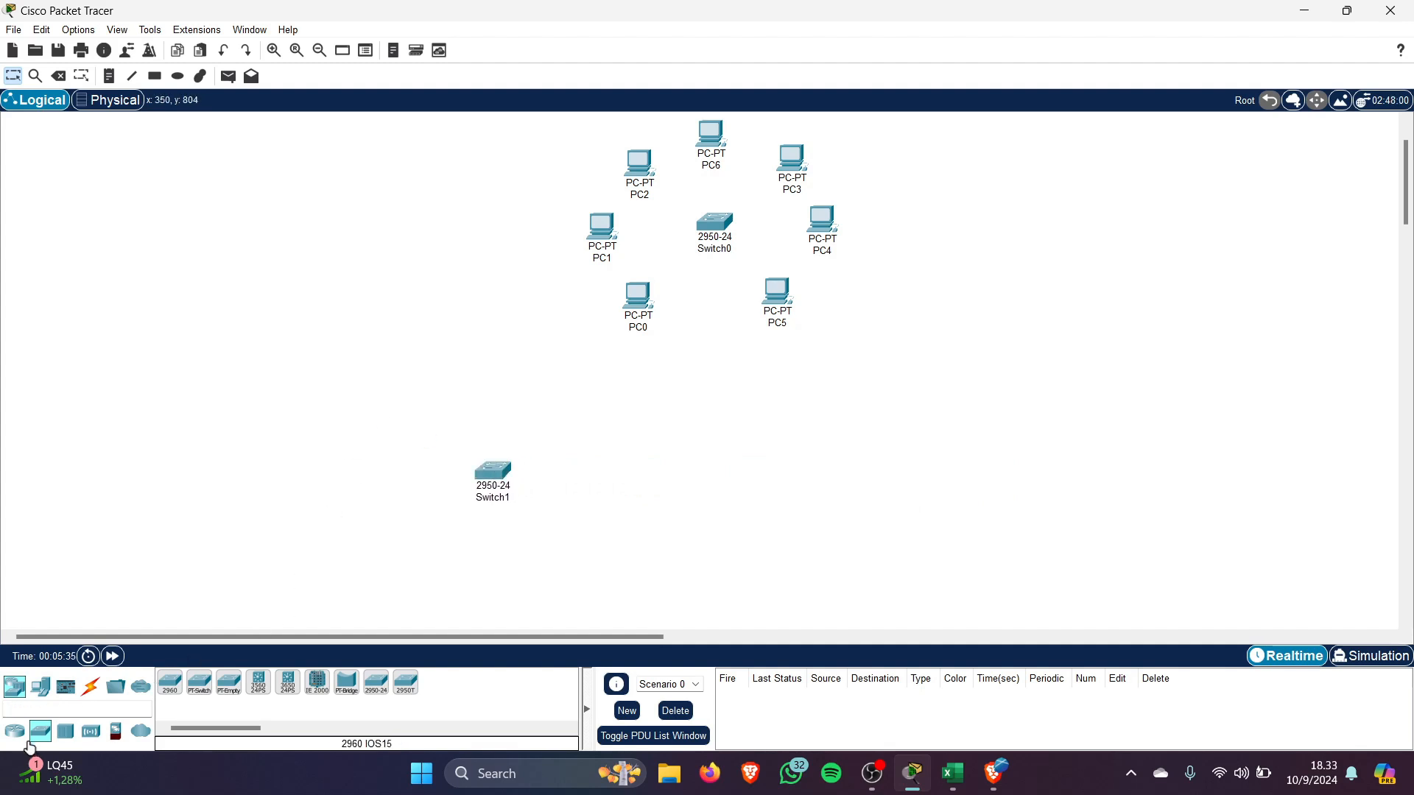
Add three PCs in a horizontal row above and to the left of Switch1
left_click(40, 686)
left_click(170, 683)
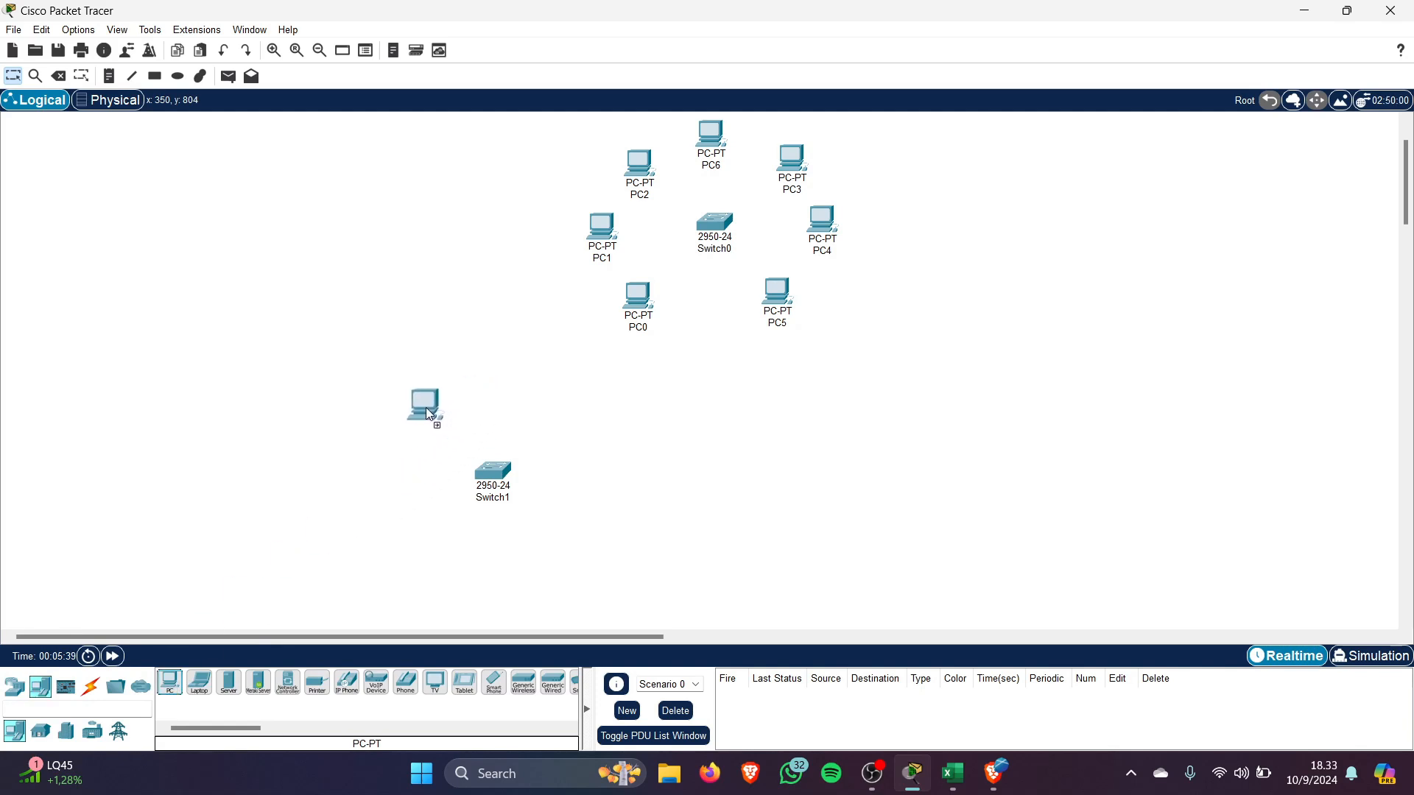
left_click(427, 405)
left_click(349, 417)
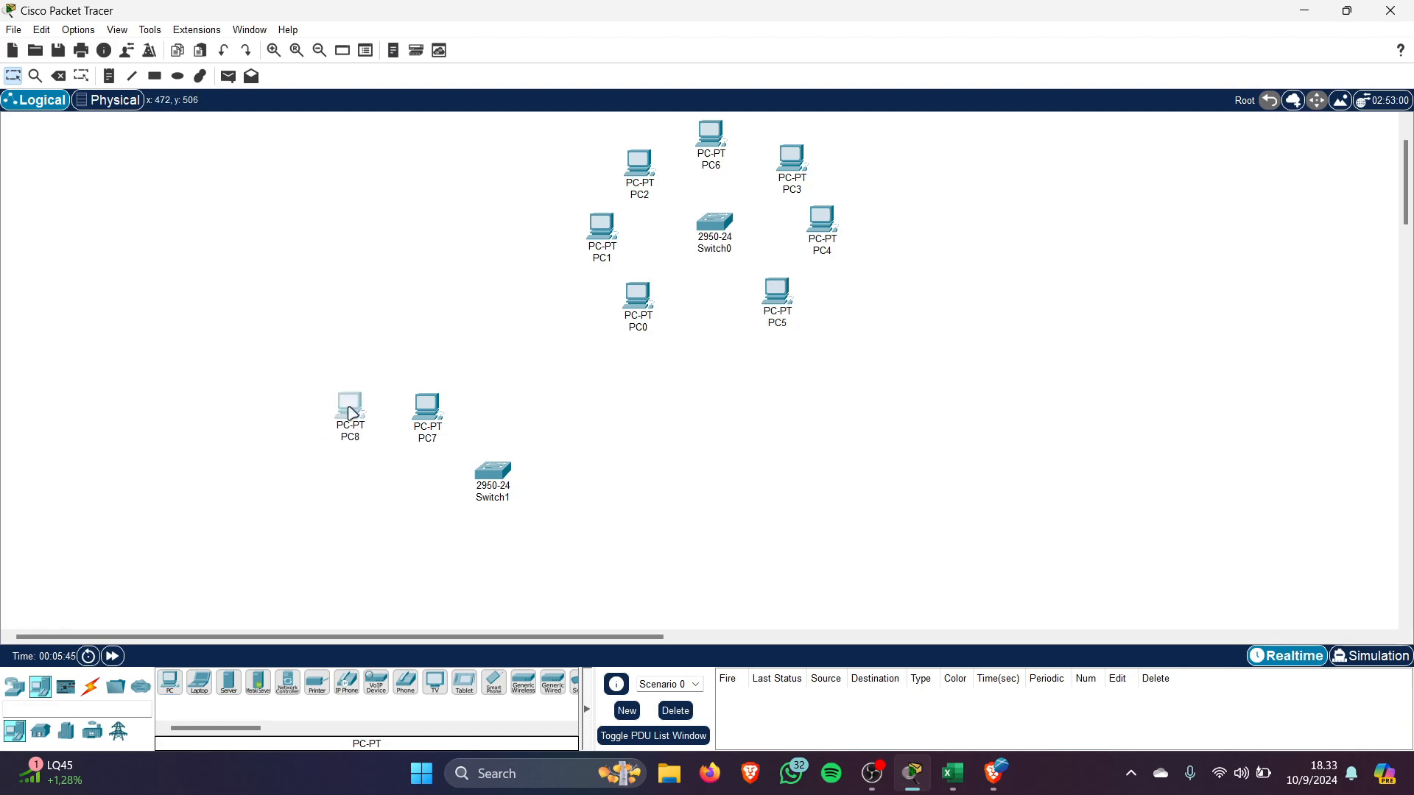
left_click_drag(348, 409, 350, 414)
left_click(313, 402)
left_click(171, 682)
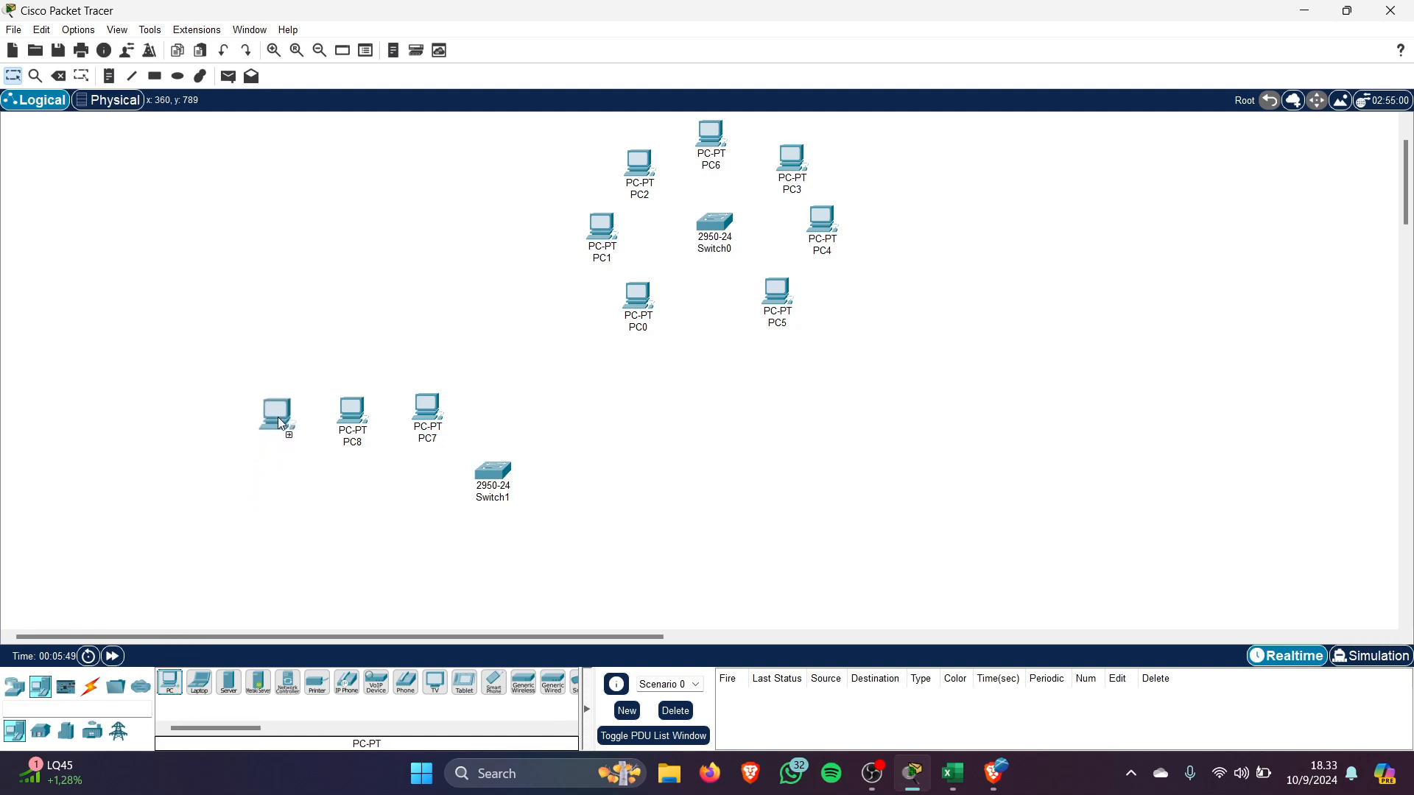
left_click(286, 416)
left_click_drag(291, 420, 292, 417)
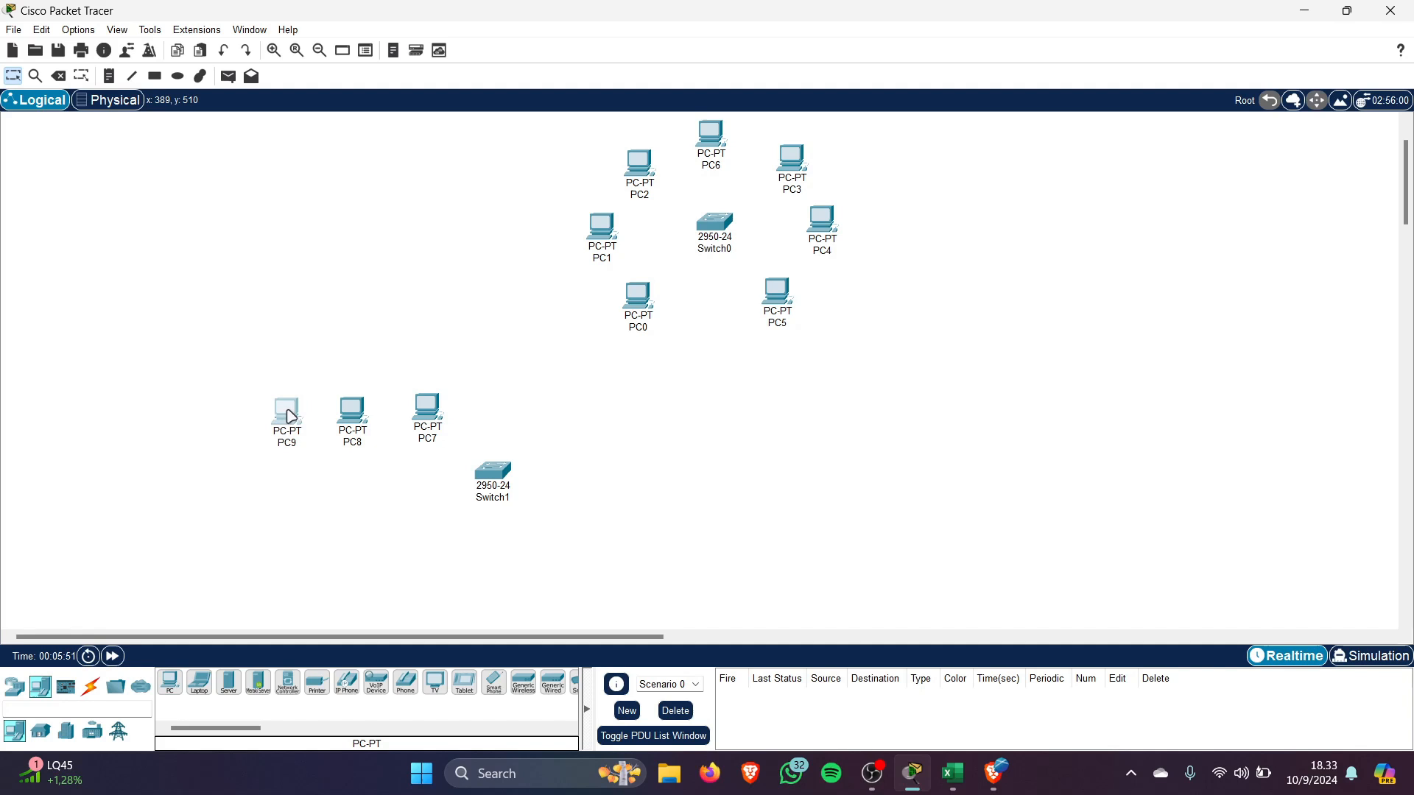
Add three more PCs in a horizontal row below and to the left of Switch1
left_click(170, 682)
left_click(429, 546)
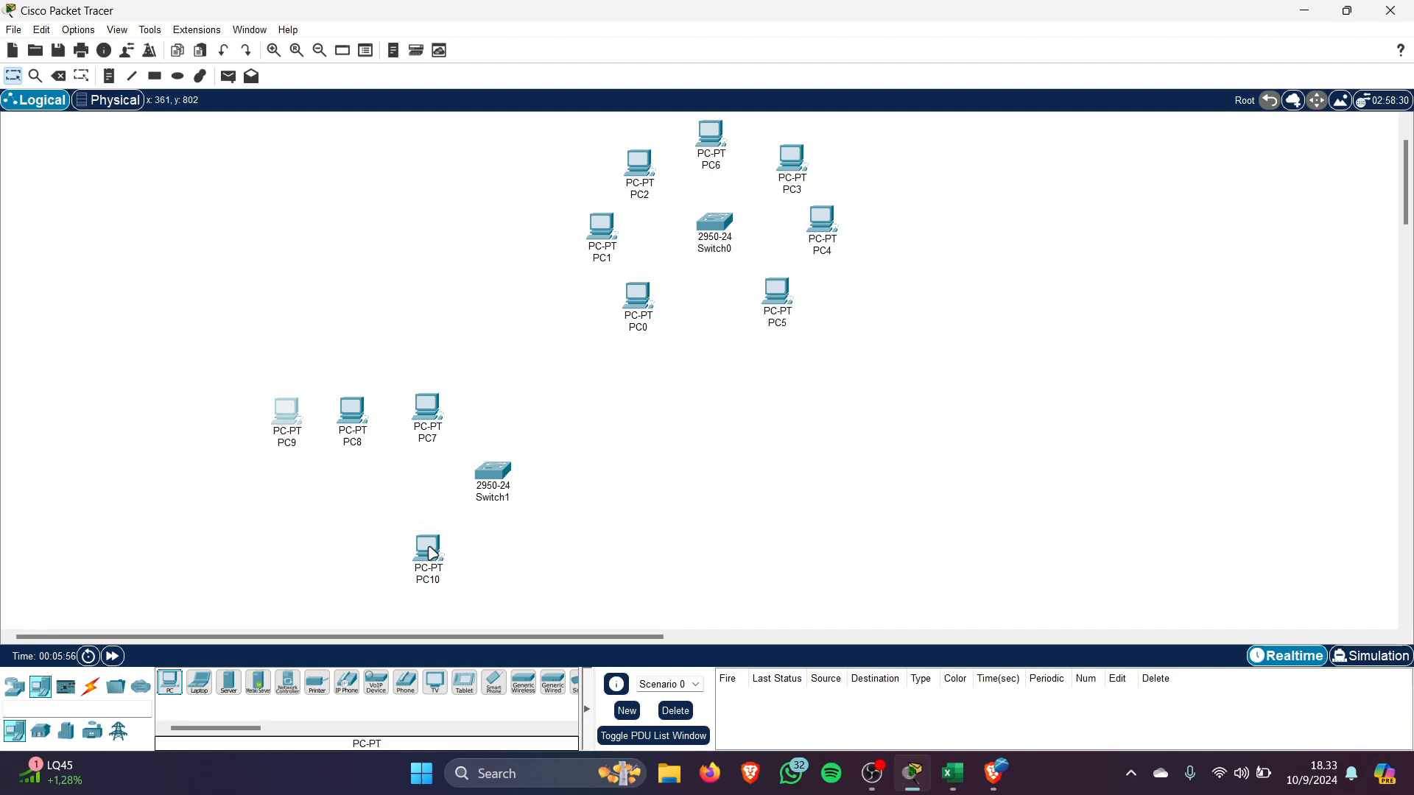
left_click(170, 682)
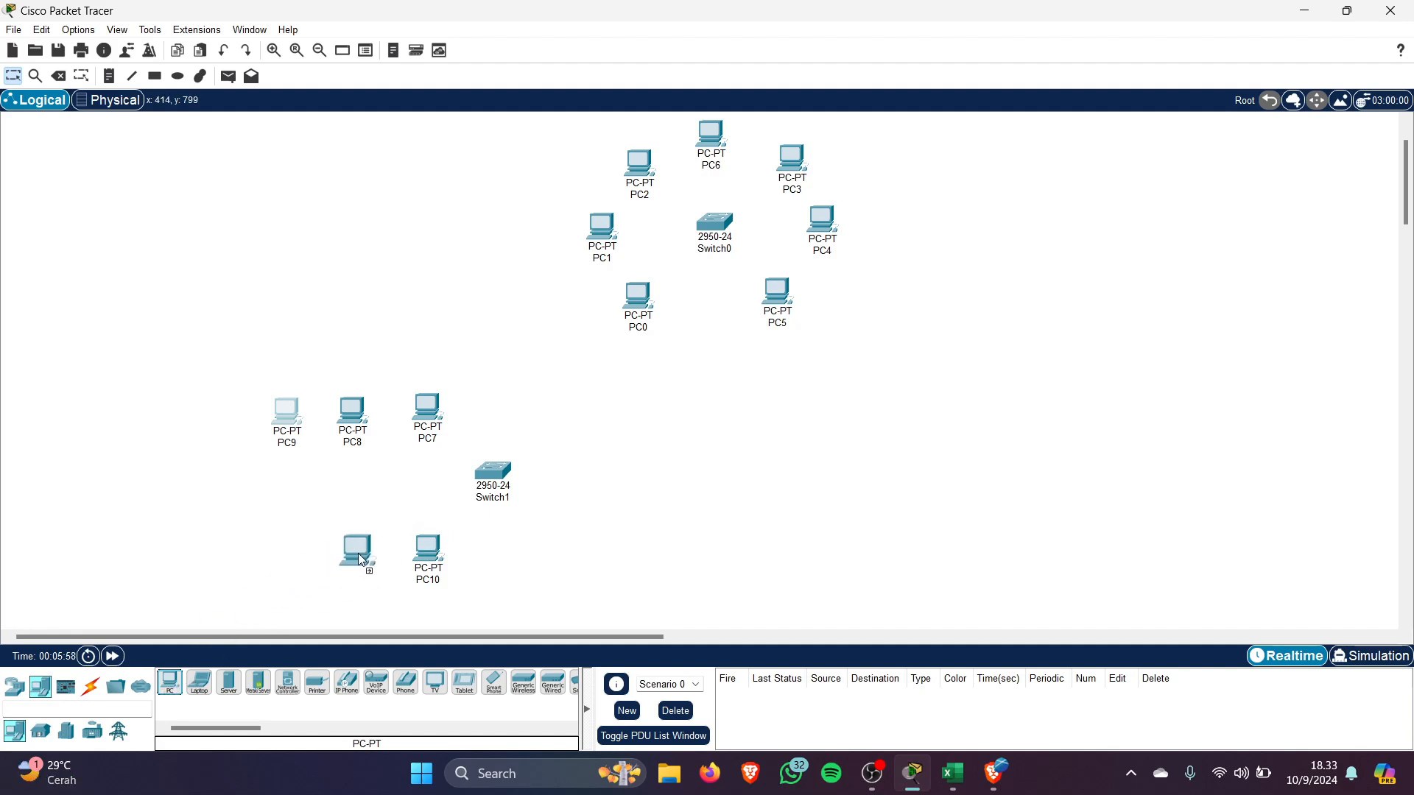
left_click(357, 554)
left_click(170, 682)
left_click(289, 563)
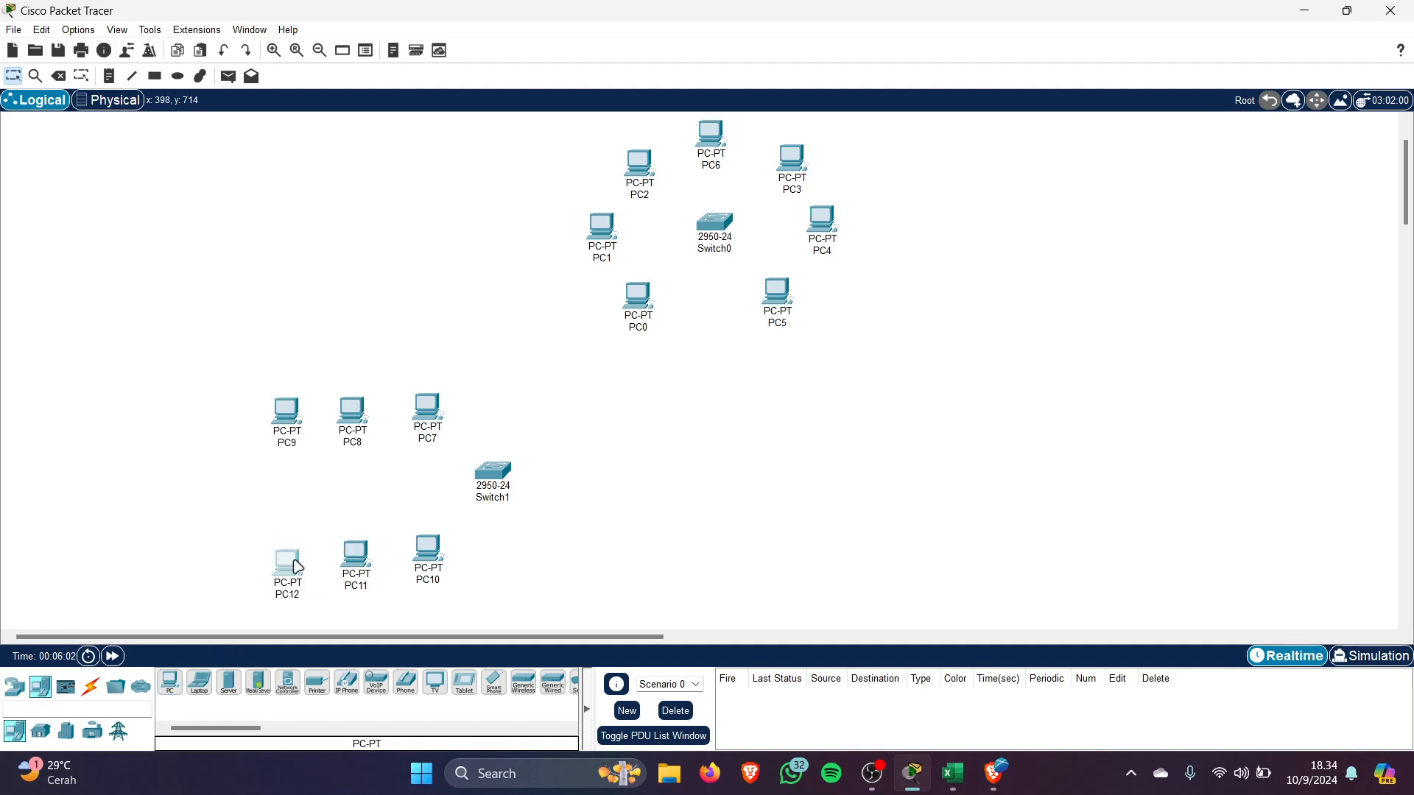
Align and tighten the upper and lower PC rows beside Switch1
left_click_drag(365, 554, 437, 531)
left_click_drag(354, 549, 314, 536)
left_click_drag(357, 426, 375, 422)
left_click_drag(266, 417, 322, 417)
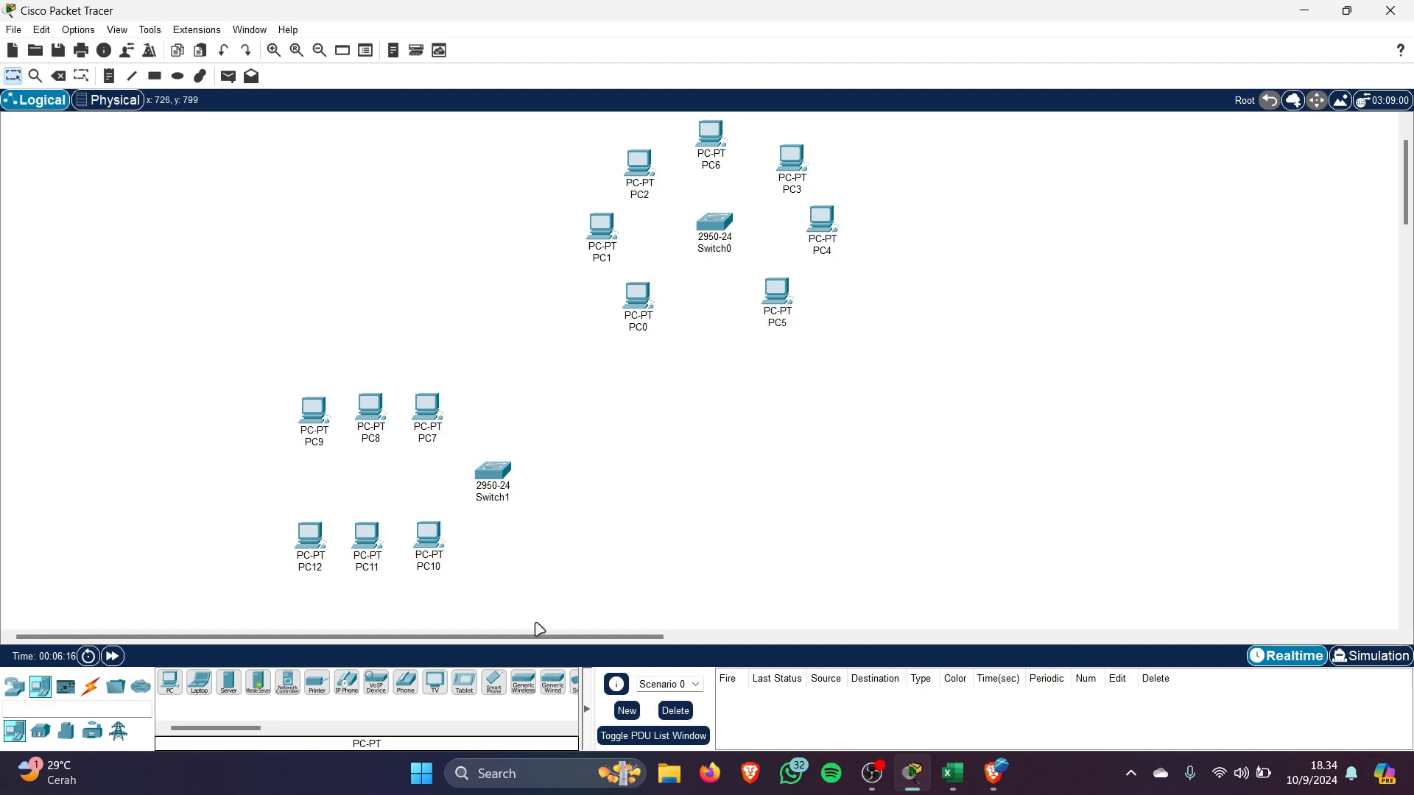
Add a third 2950-24 switch to the right of Switch1, below and to the right of the first PC group
left_click_drag(539, 638, 573, 635)
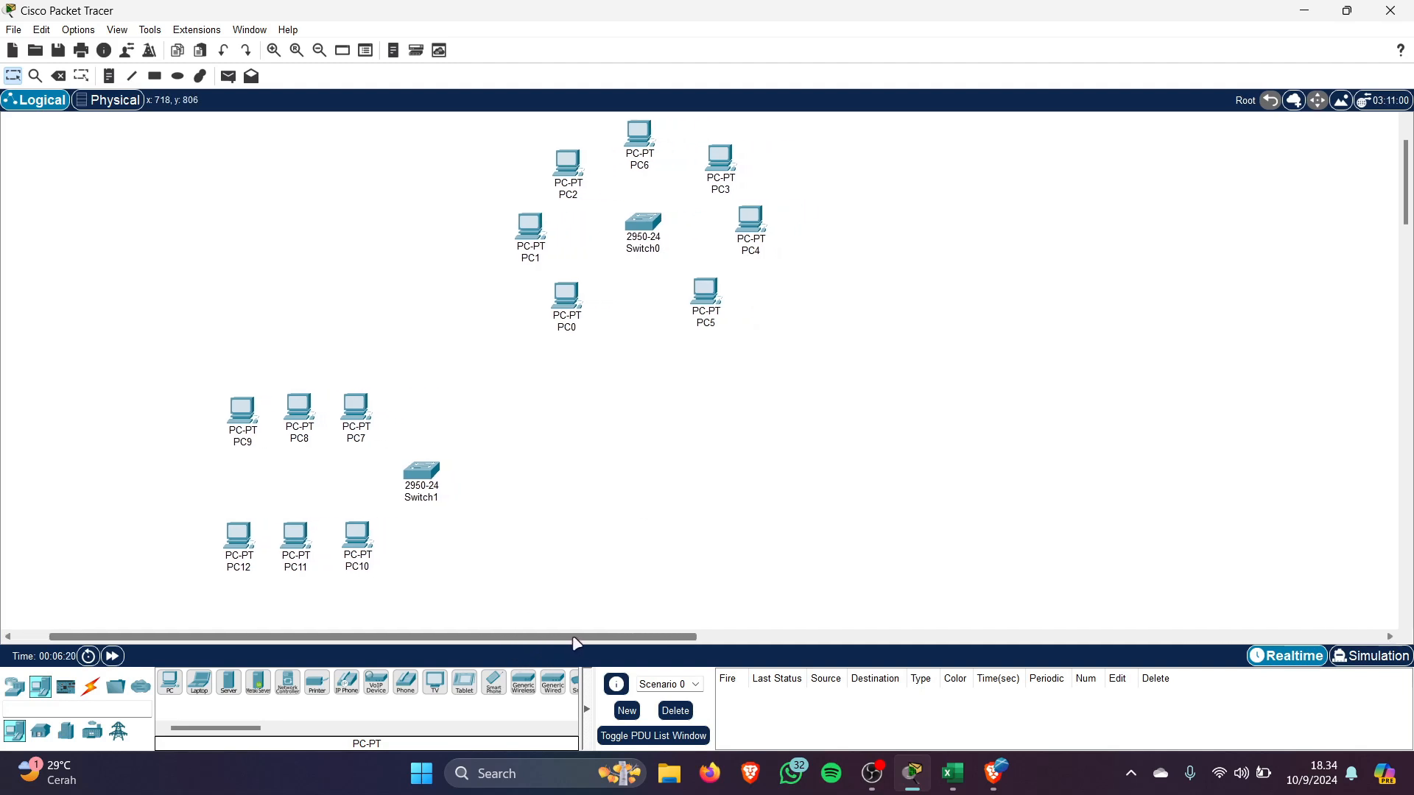
left_click(14, 686)
left_click(40, 731)
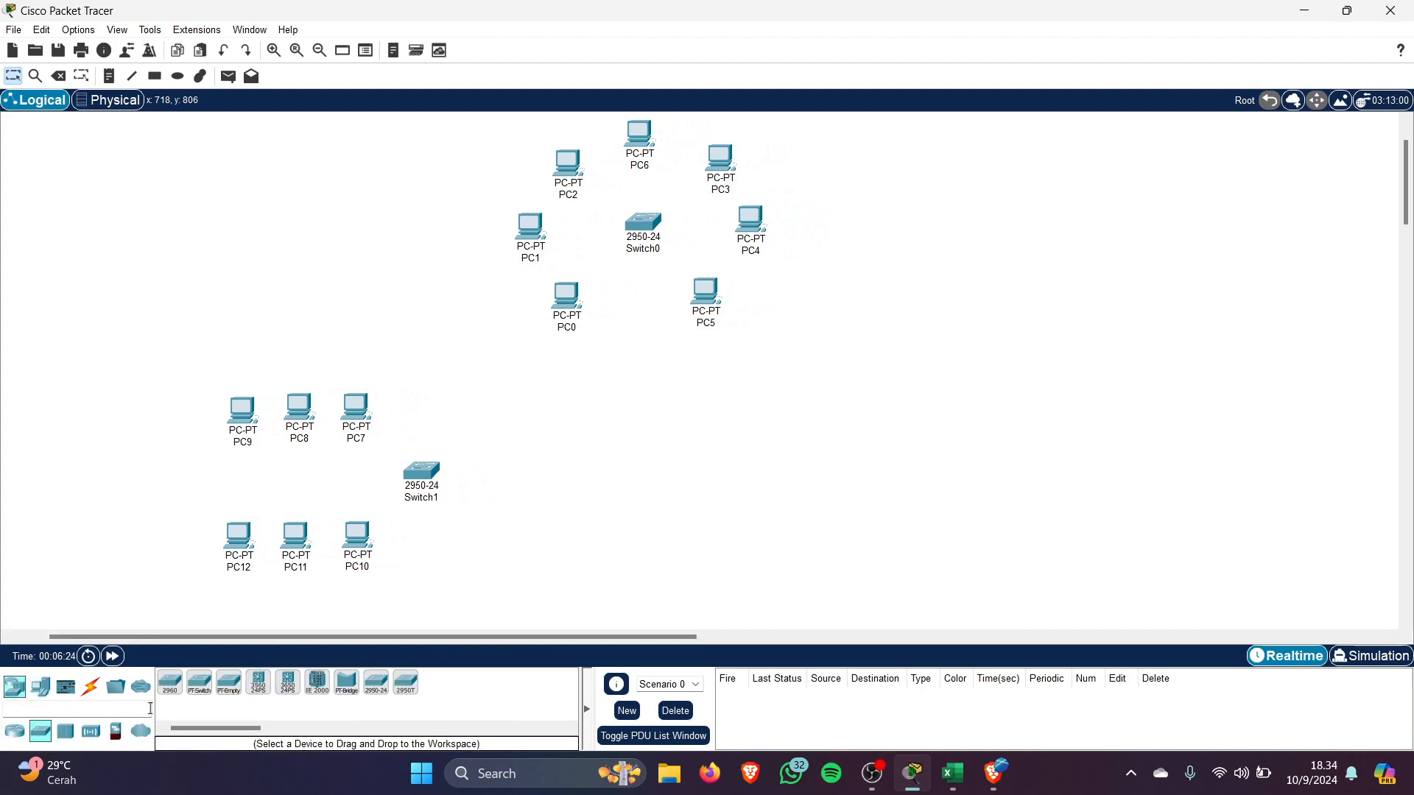
left_click(377, 683)
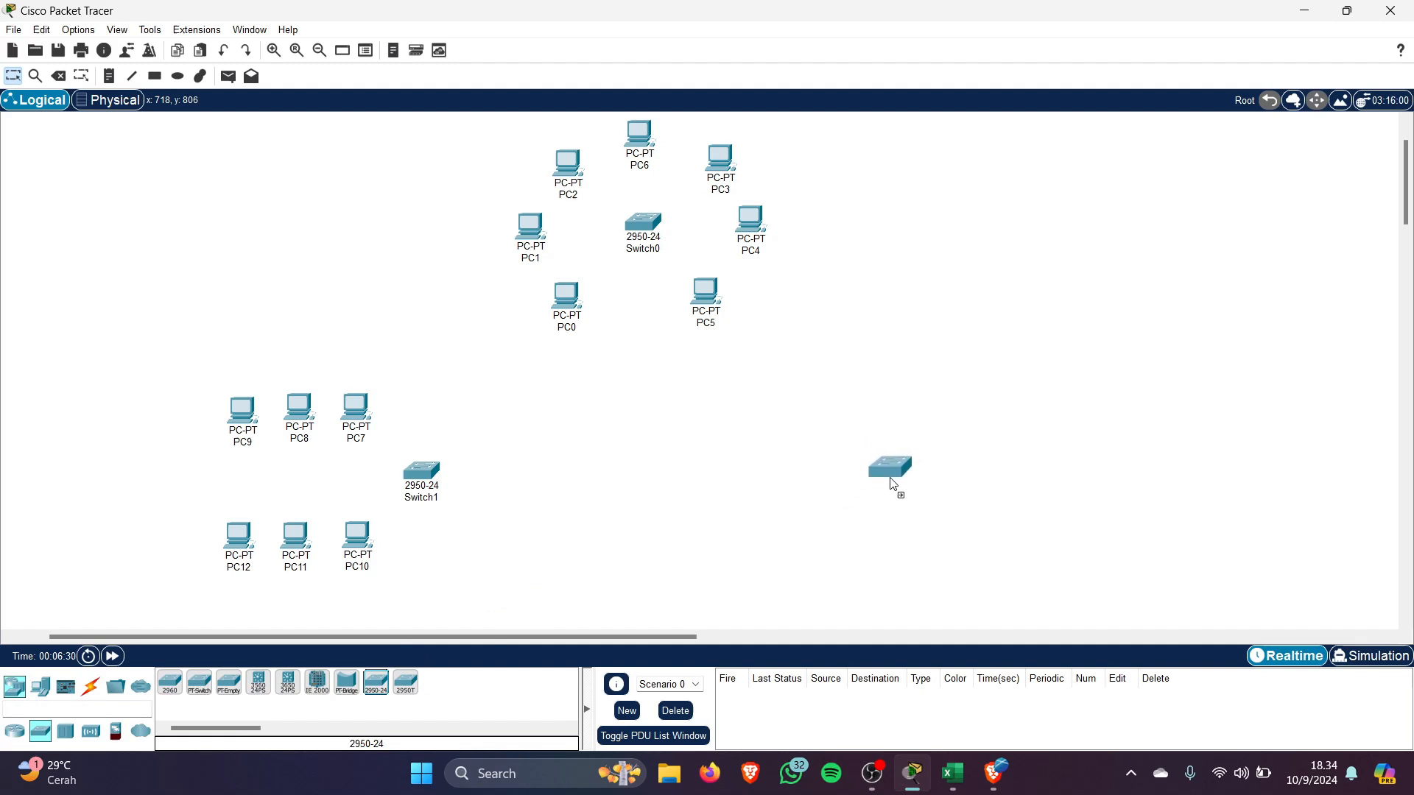
left_click(891, 486)
left_click_drag(879, 479, 879, 471)
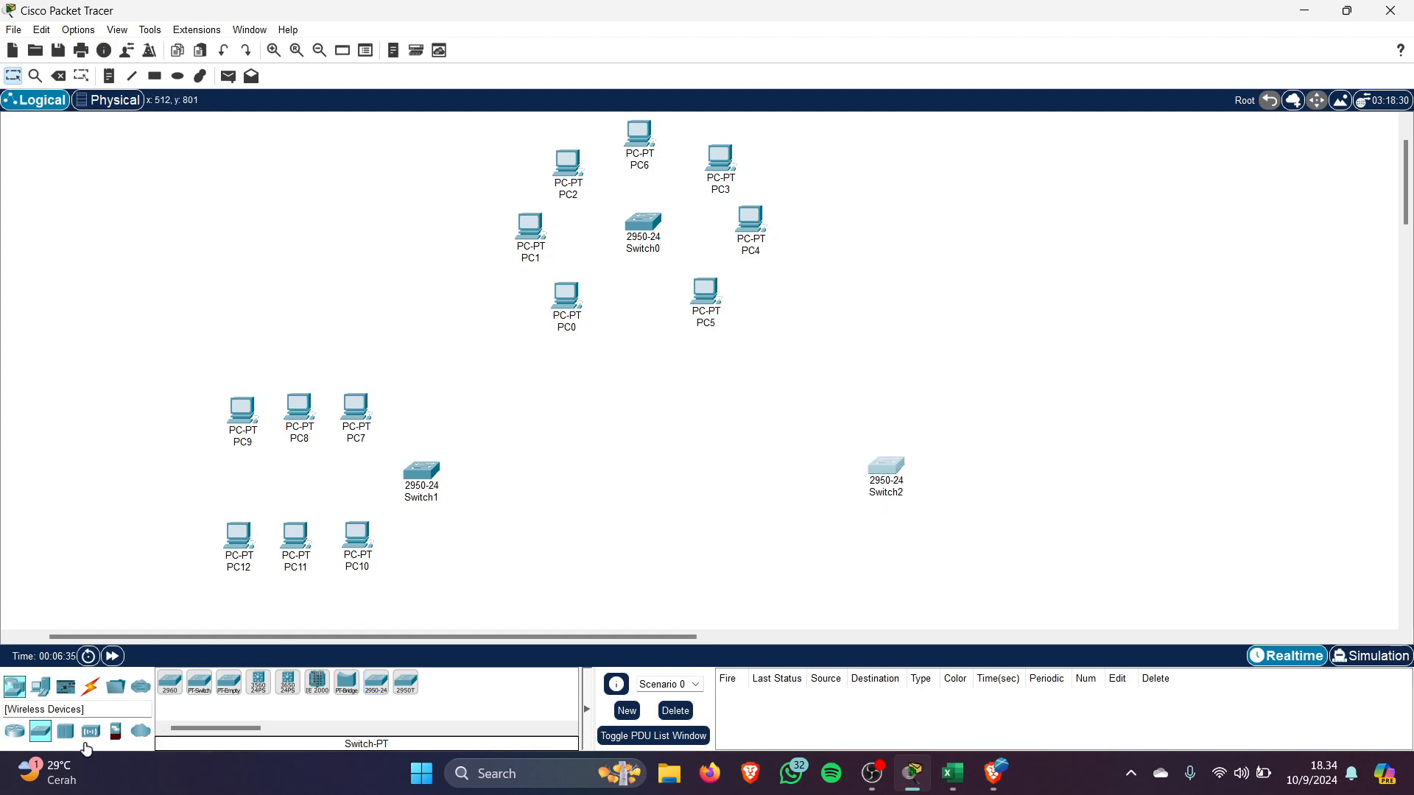
Add a PC above and to the left of Switch2 and shift the switch slightly away from it
left_click(41, 687)
left_click(172, 683)
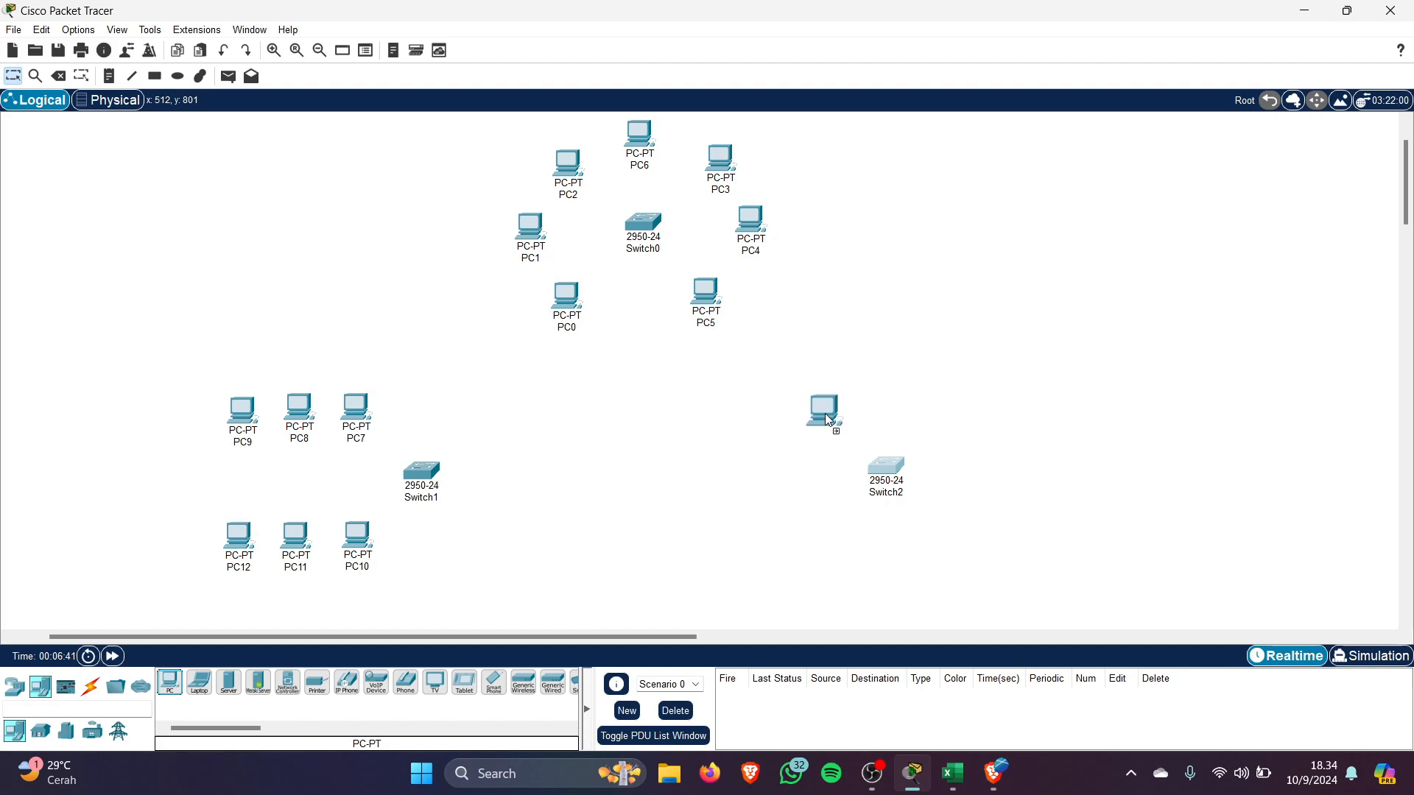
left_click(825, 414)
left_click_drag(888, 474, 903, 483)
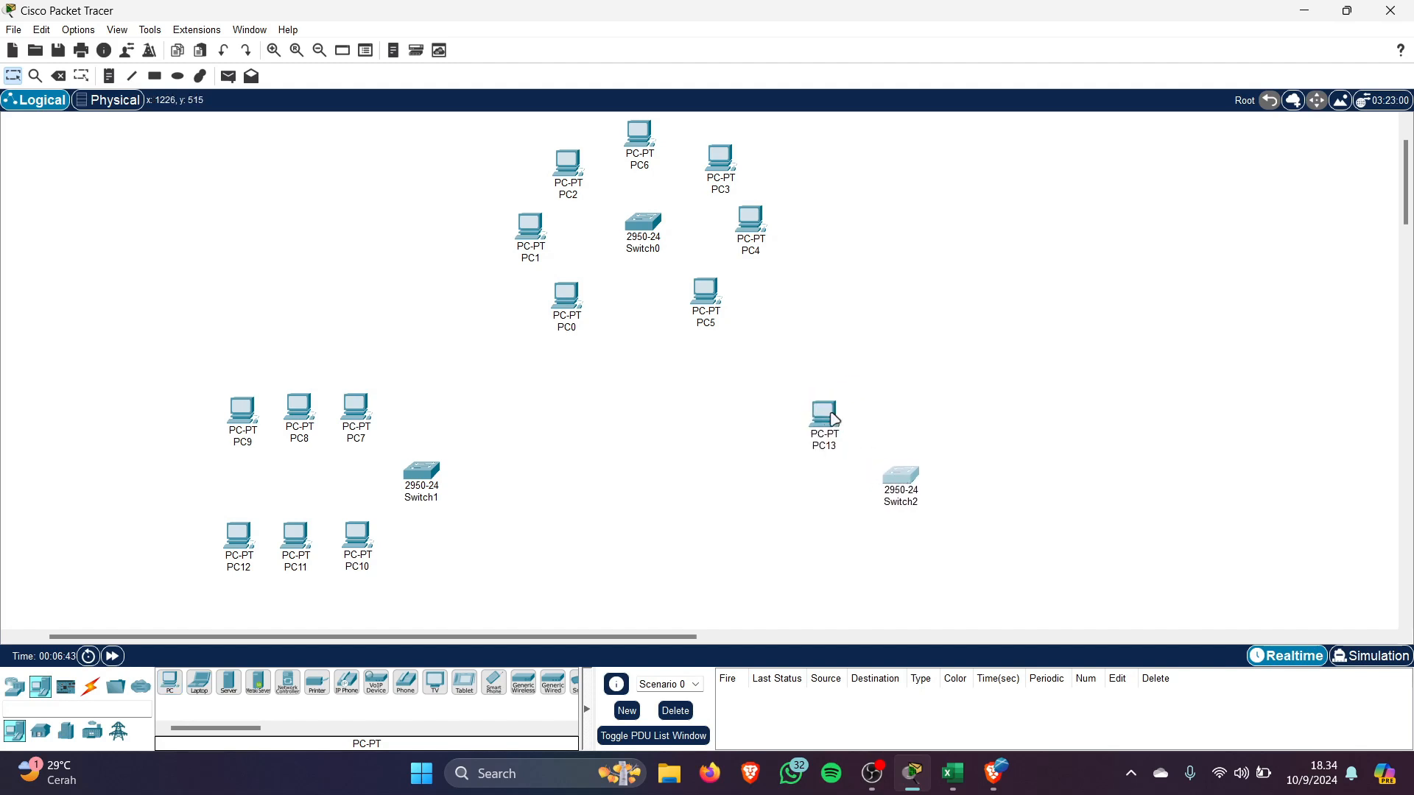
Add two more PCs above and to the upper right of Switch2 and align them with PC13 in a horizontal row
left_click_drag(830, 419, 838, 417)
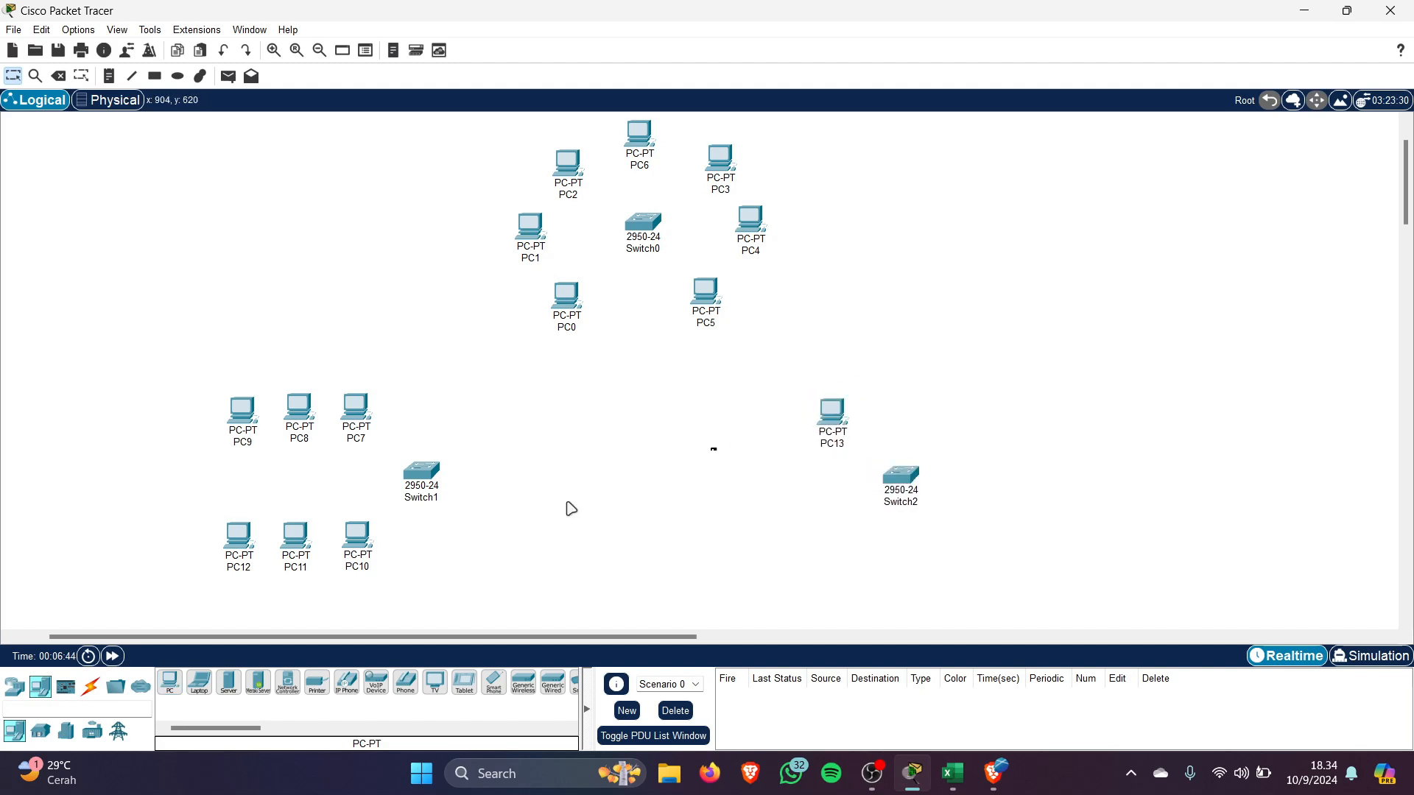
left_click(172, 690)
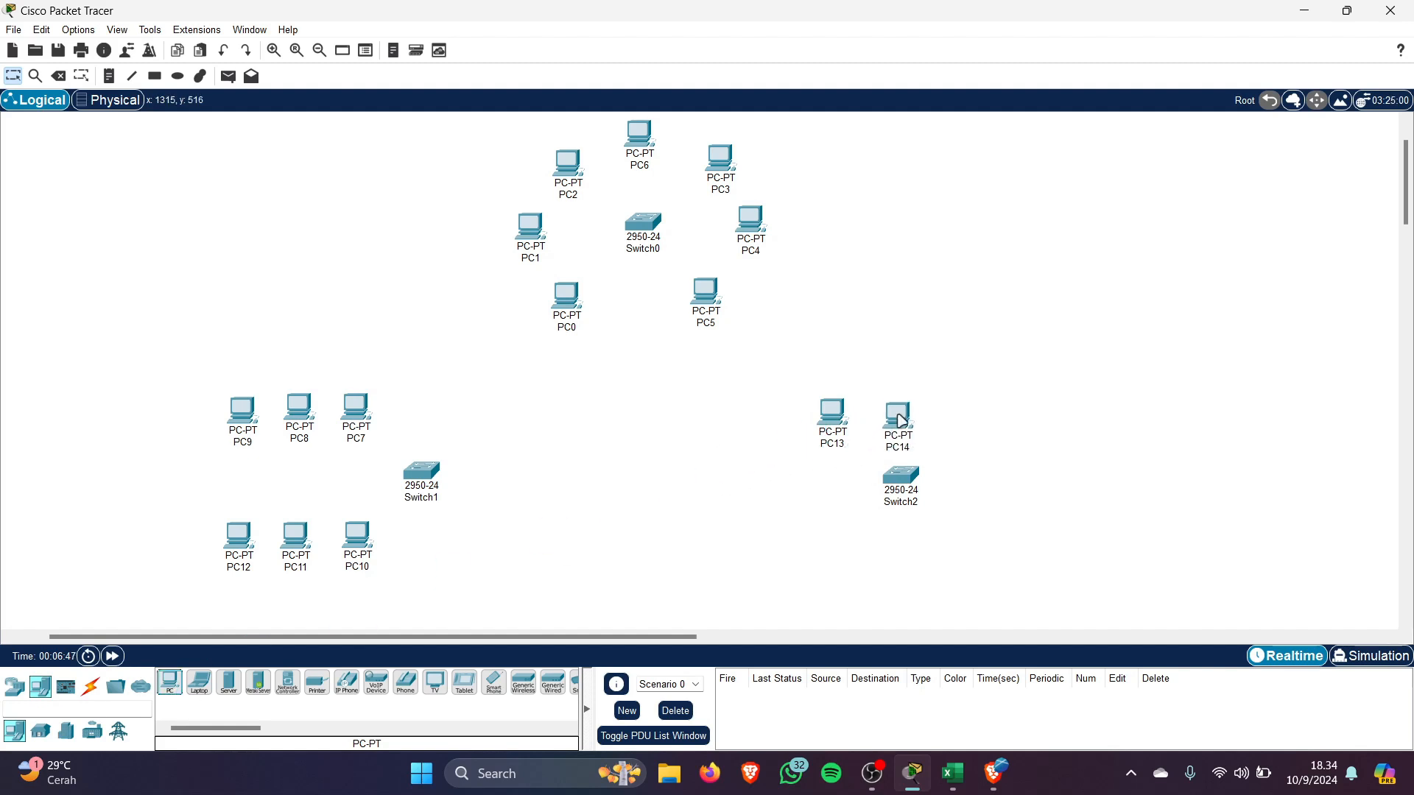
left_click(900, 412)
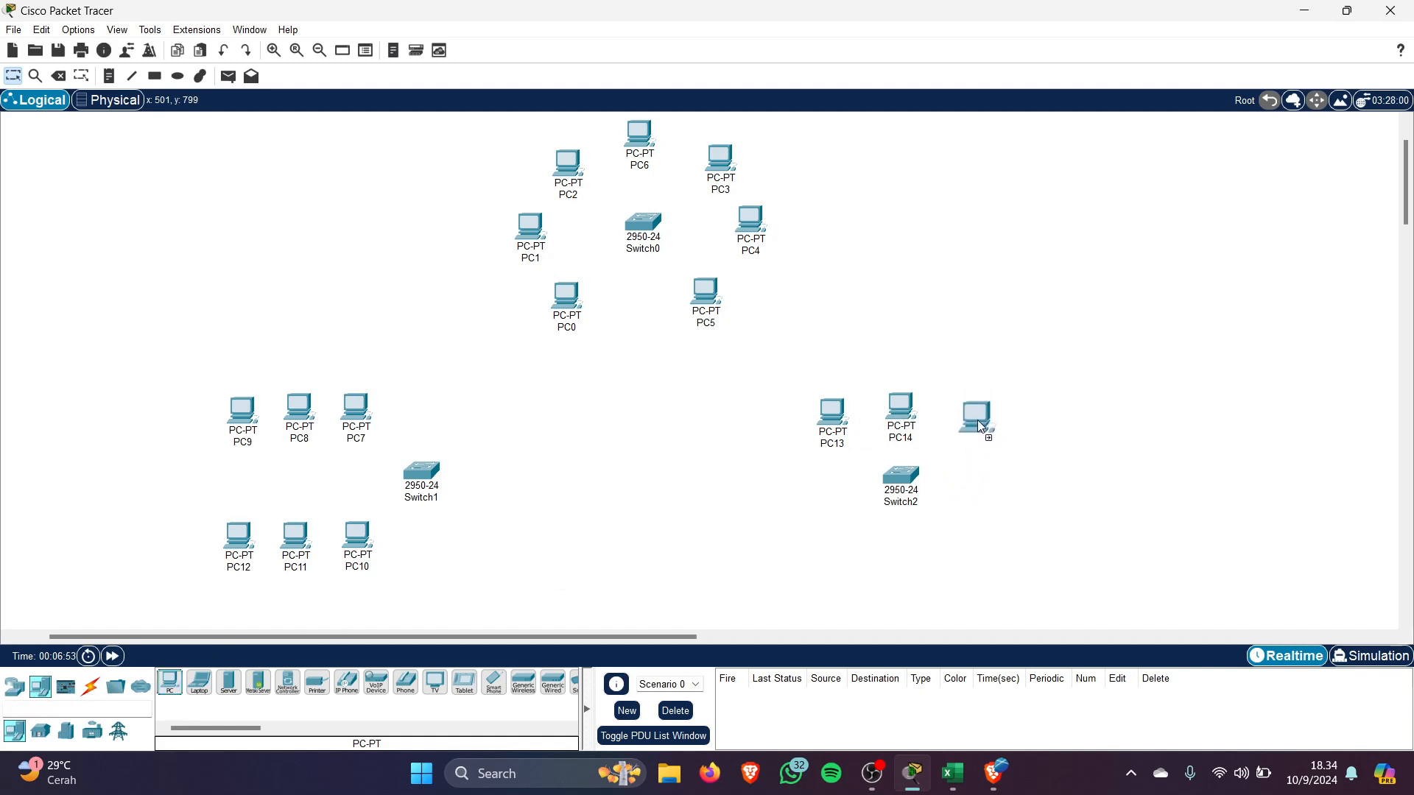
left_click(978, 419)
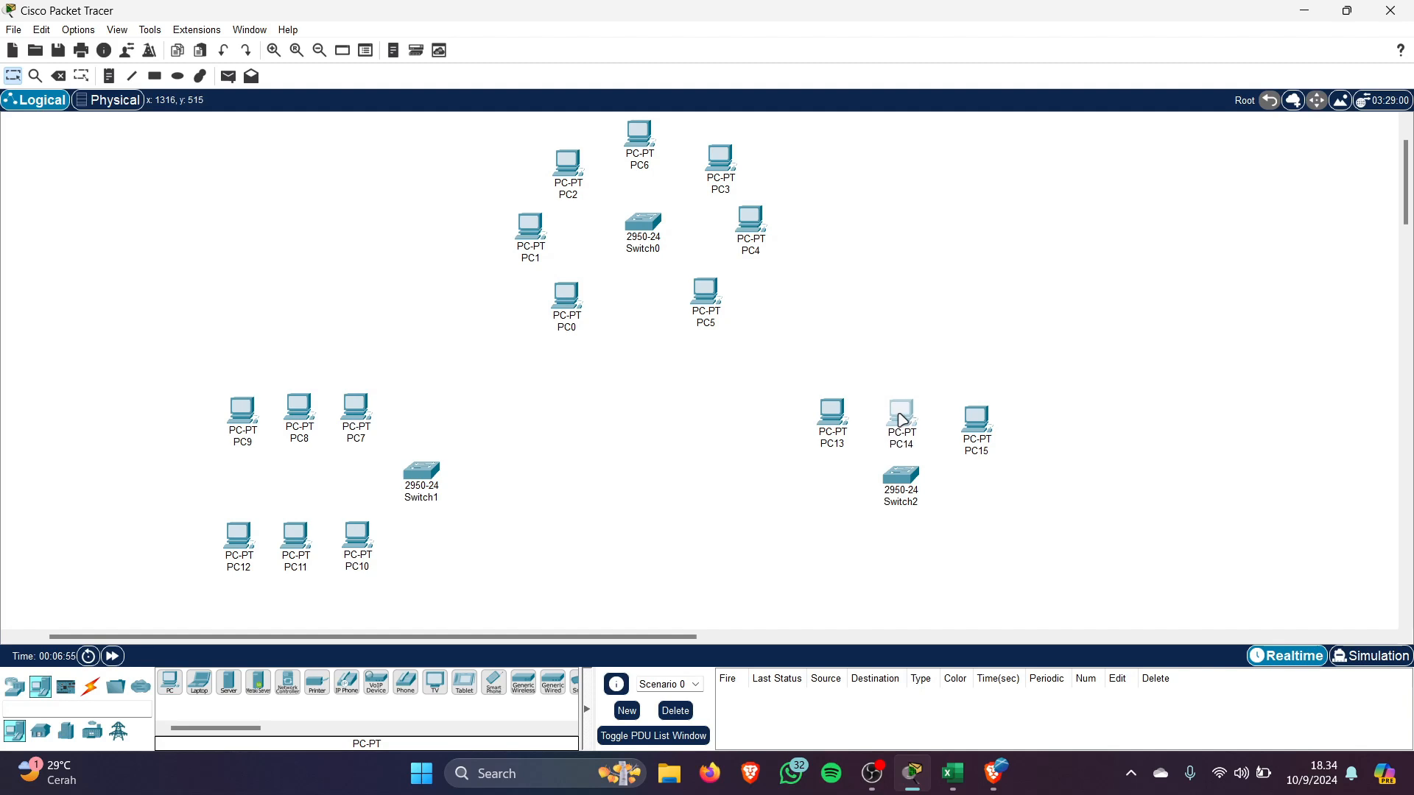
left_click_drag(983, 426, 980, 417)
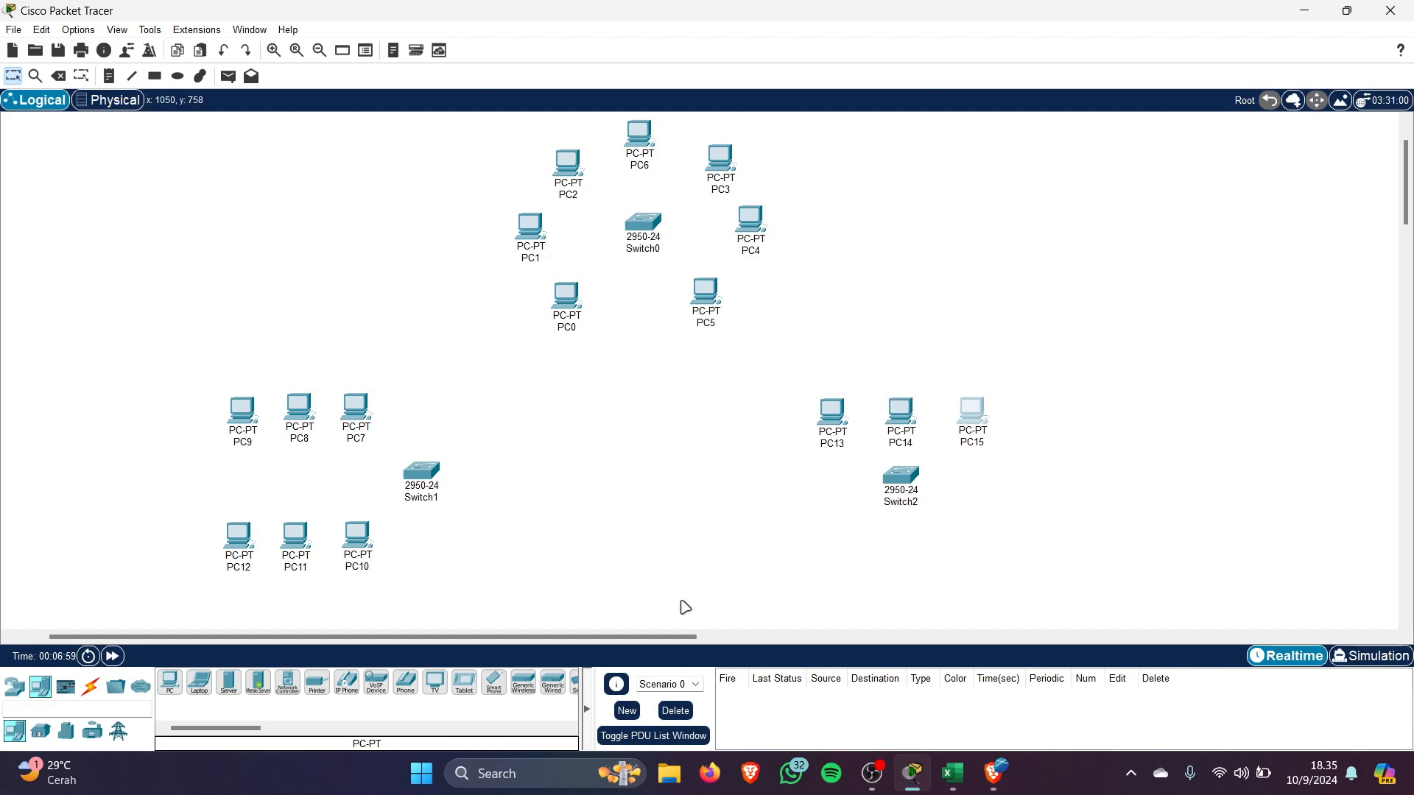
Add three PCs in a horizontal row below Switch2, lined up under the upper row
left_click(170, 682)
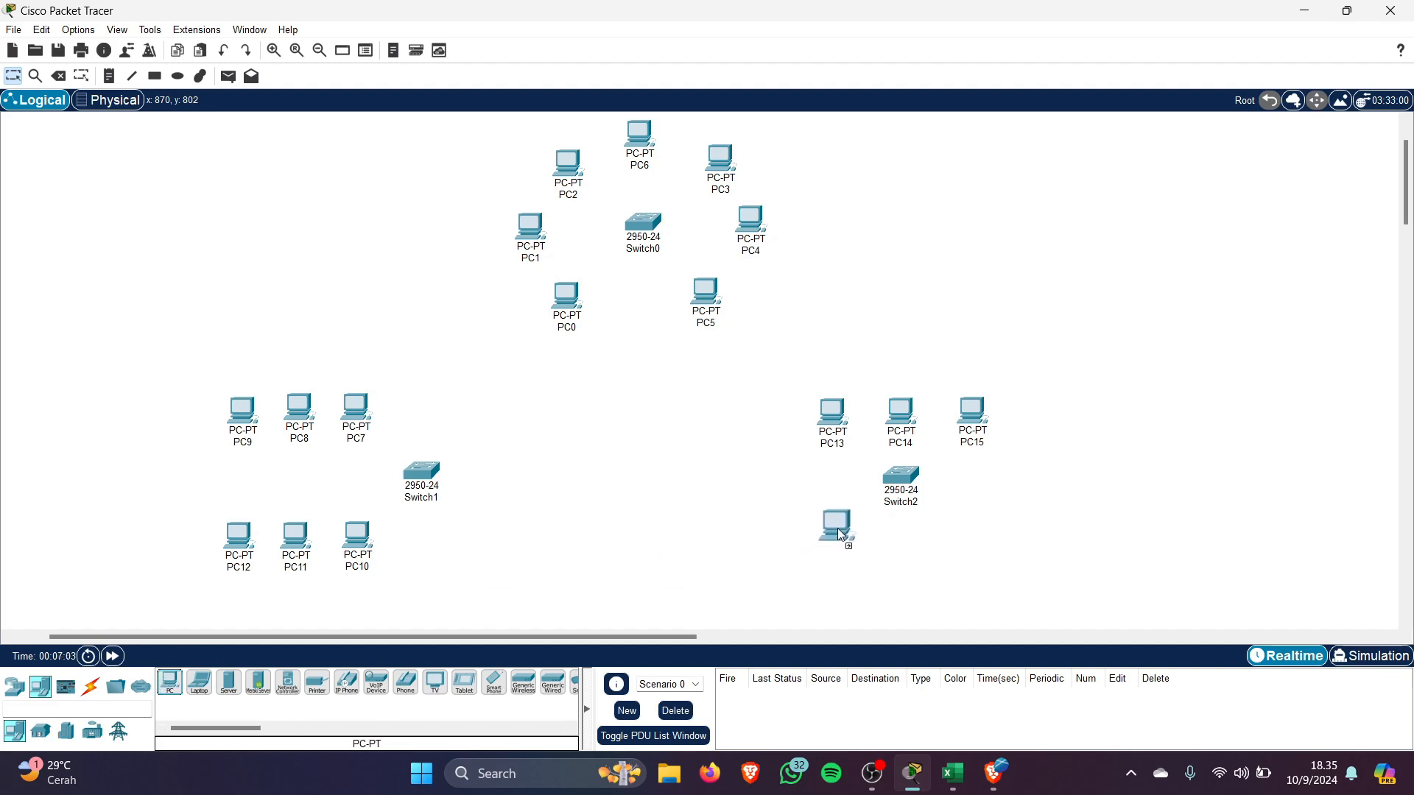
left_click(835, 530)
left_click(170, 682)
left_click(905, 537)
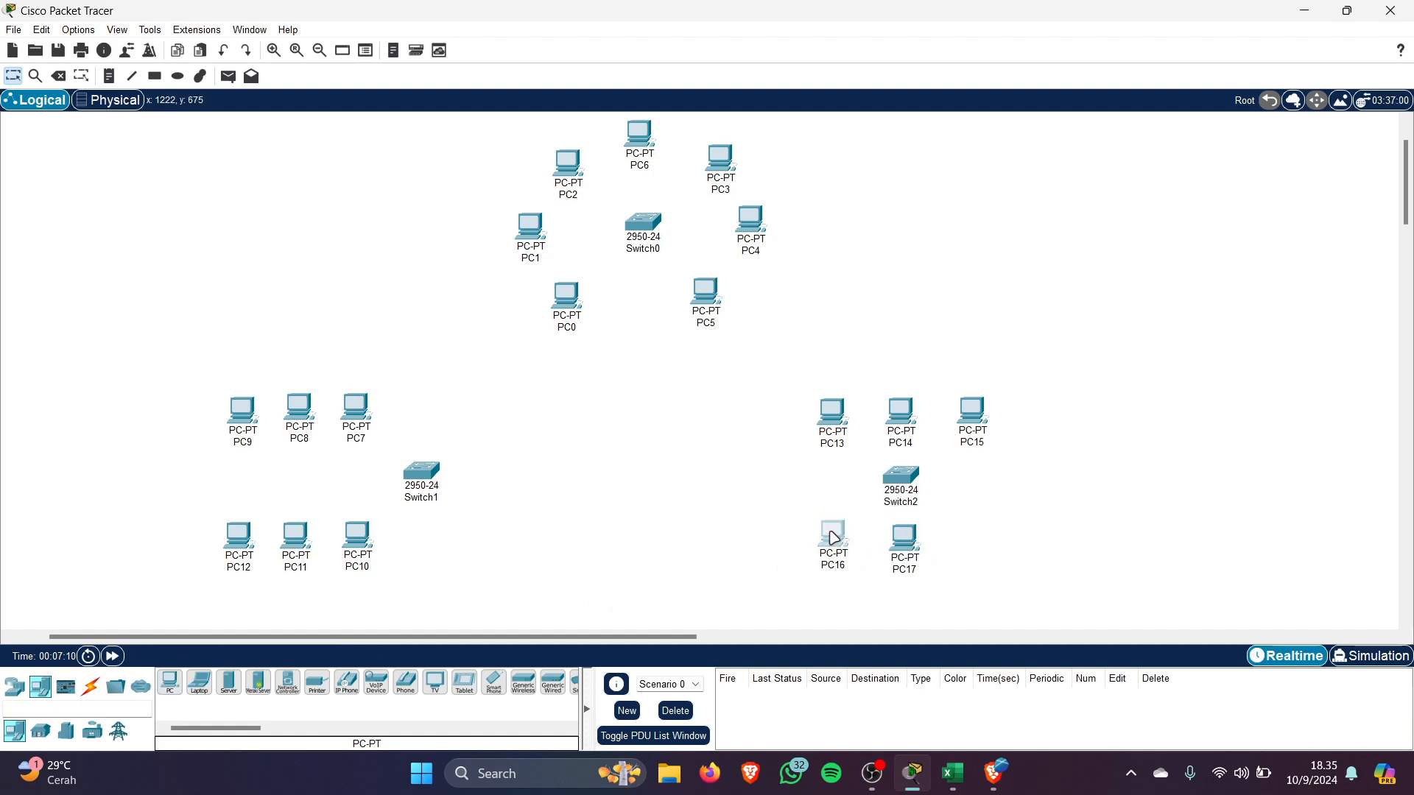
left_click_drag(909, 549, 911, 540)
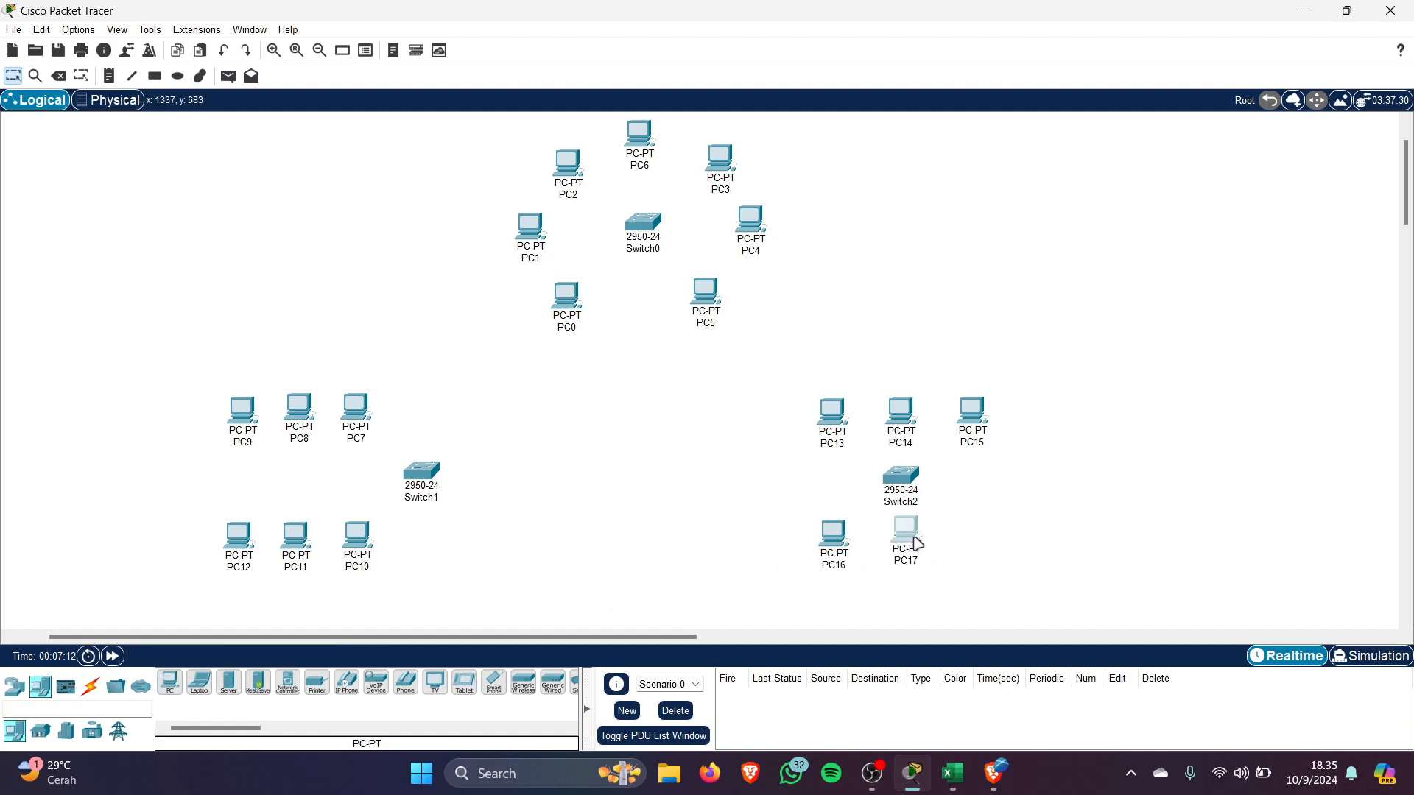
left_click(979, 530)
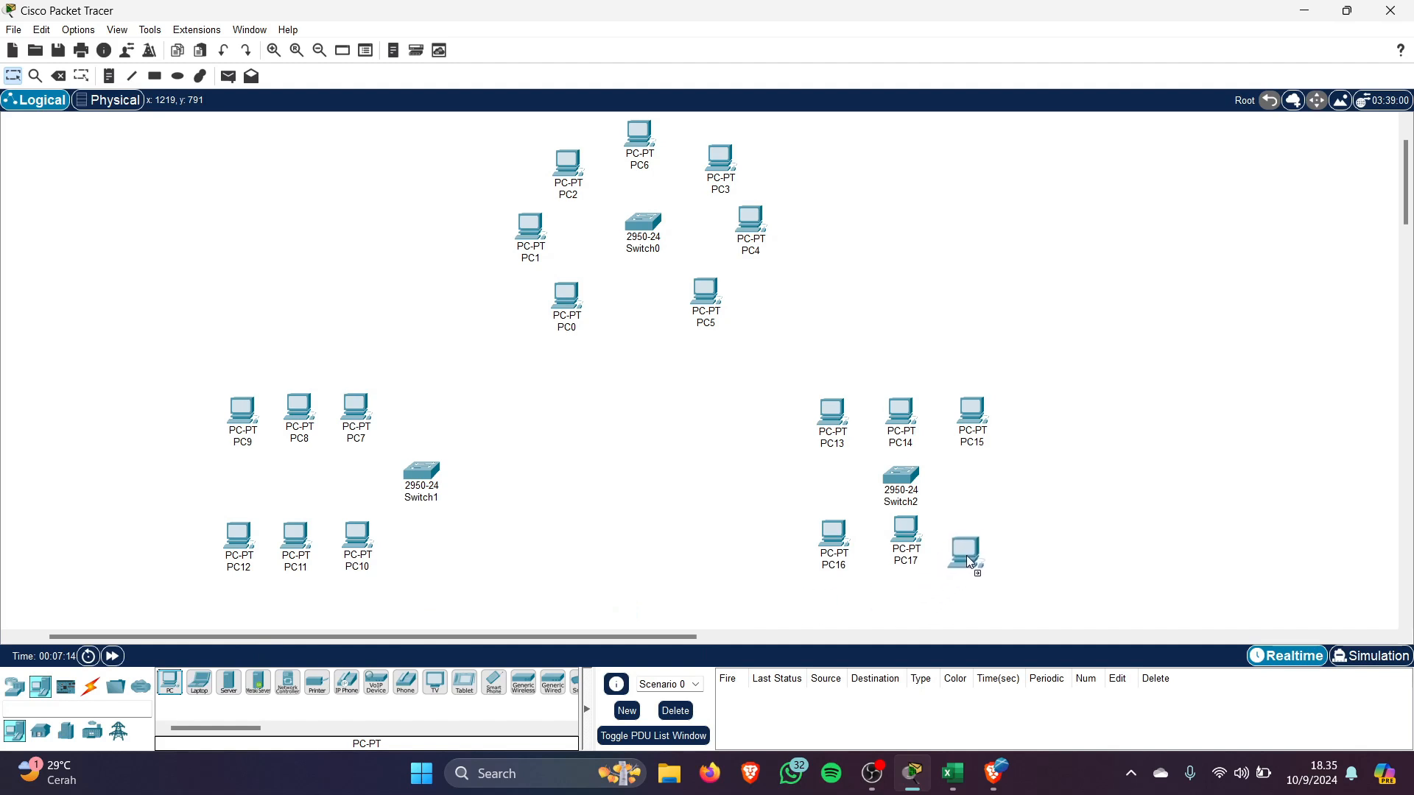
left_click(976, 536)
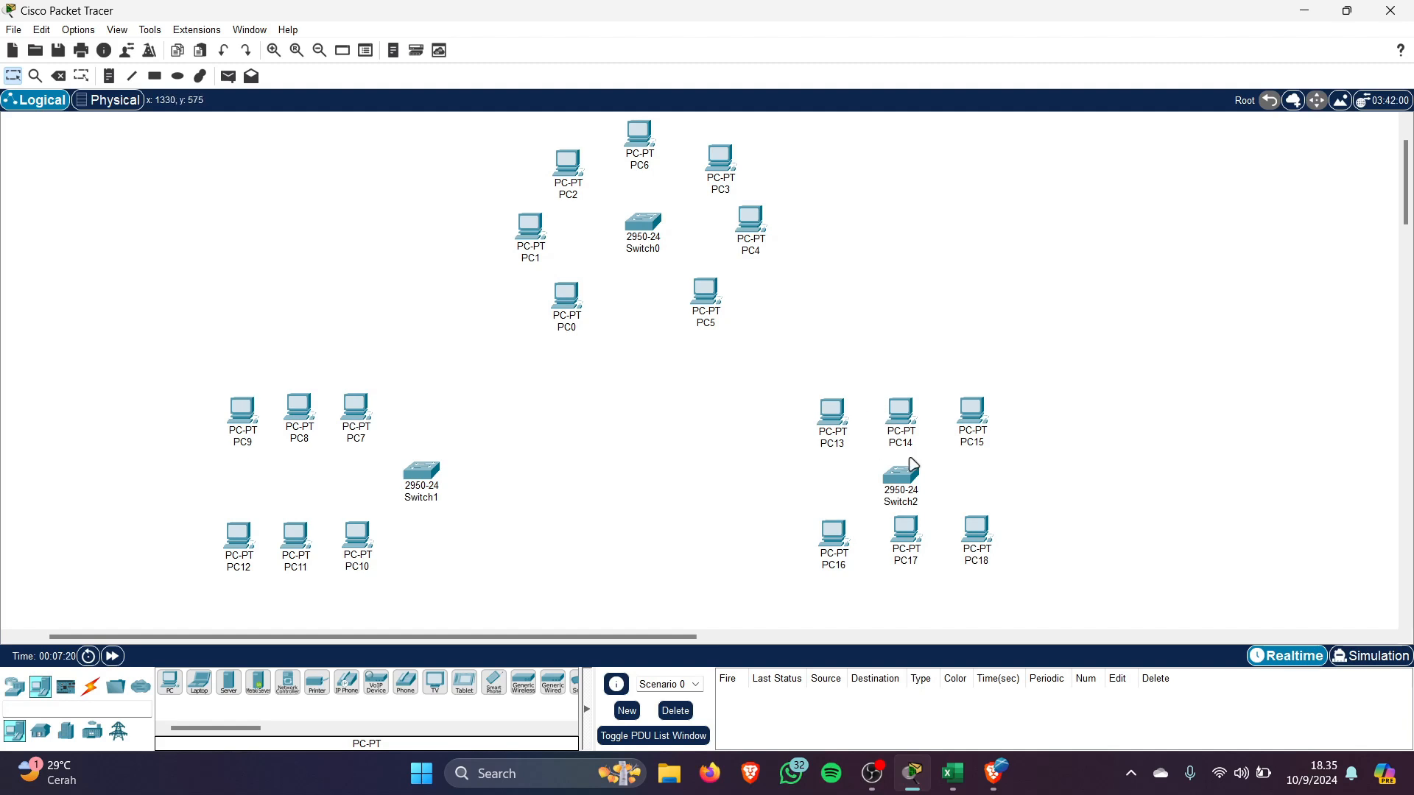
Move Switch2 and its six surrounding PCs slightly upward as one group
left_click_drag(797, 389, 1075, 608)
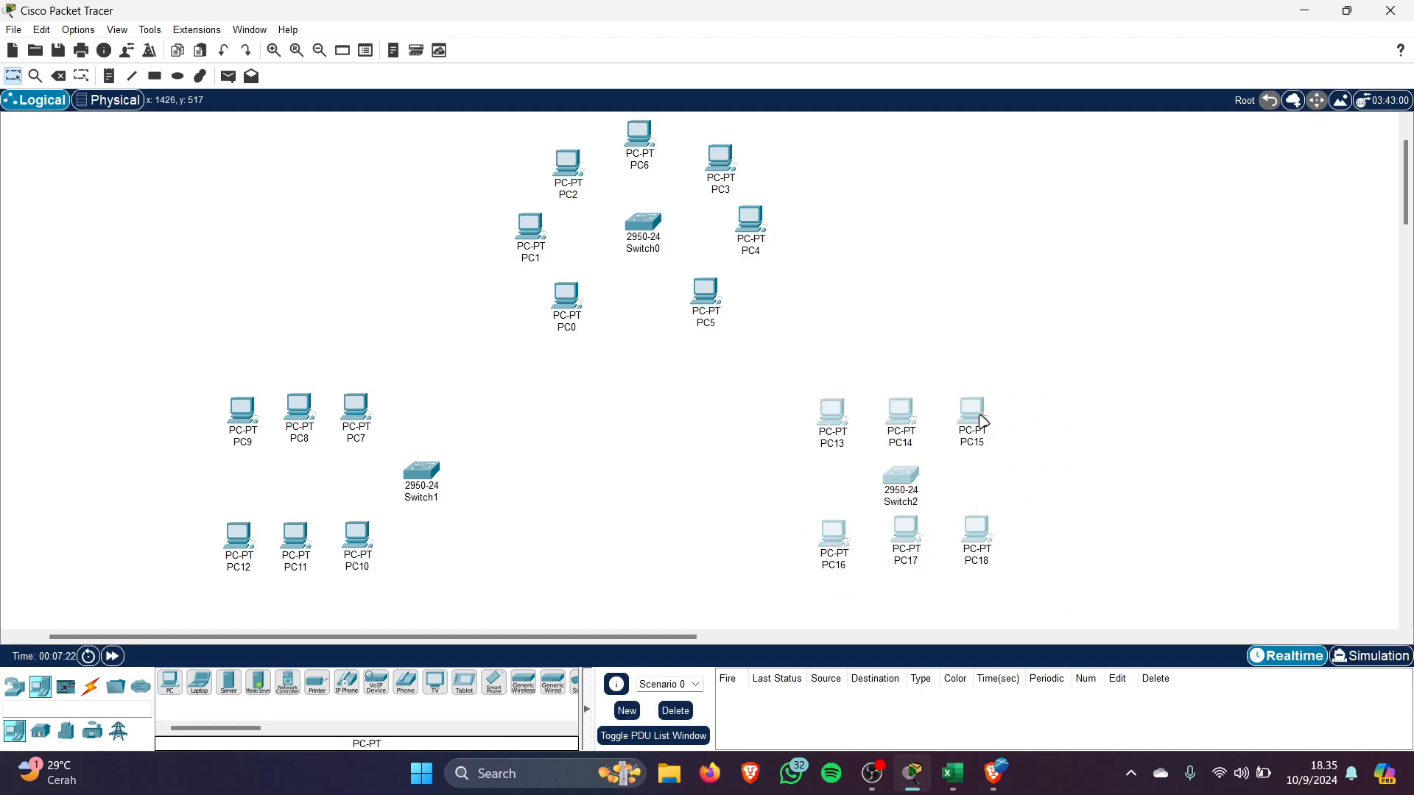
left_click_drag(981, 423, 980, 412)
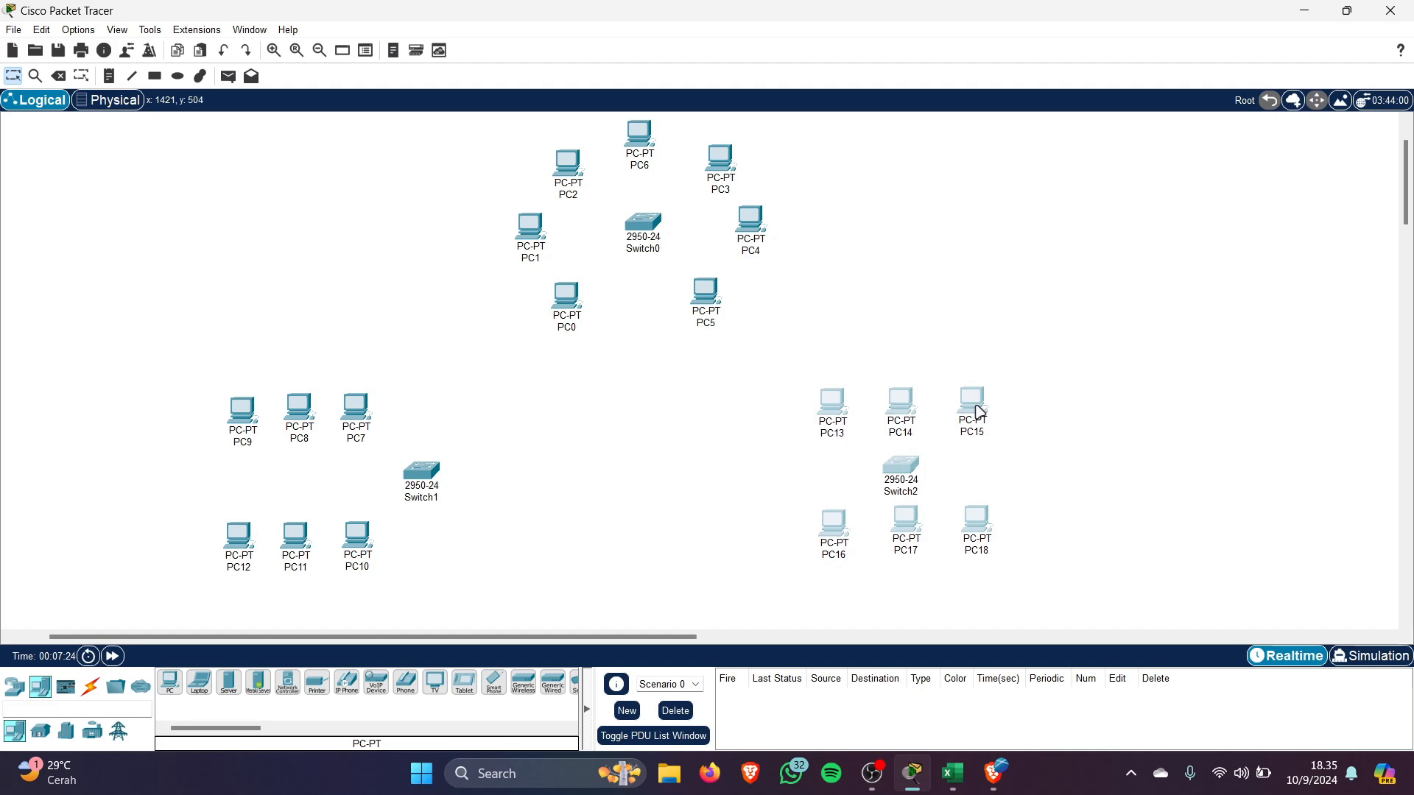
left_click(1105, 407)
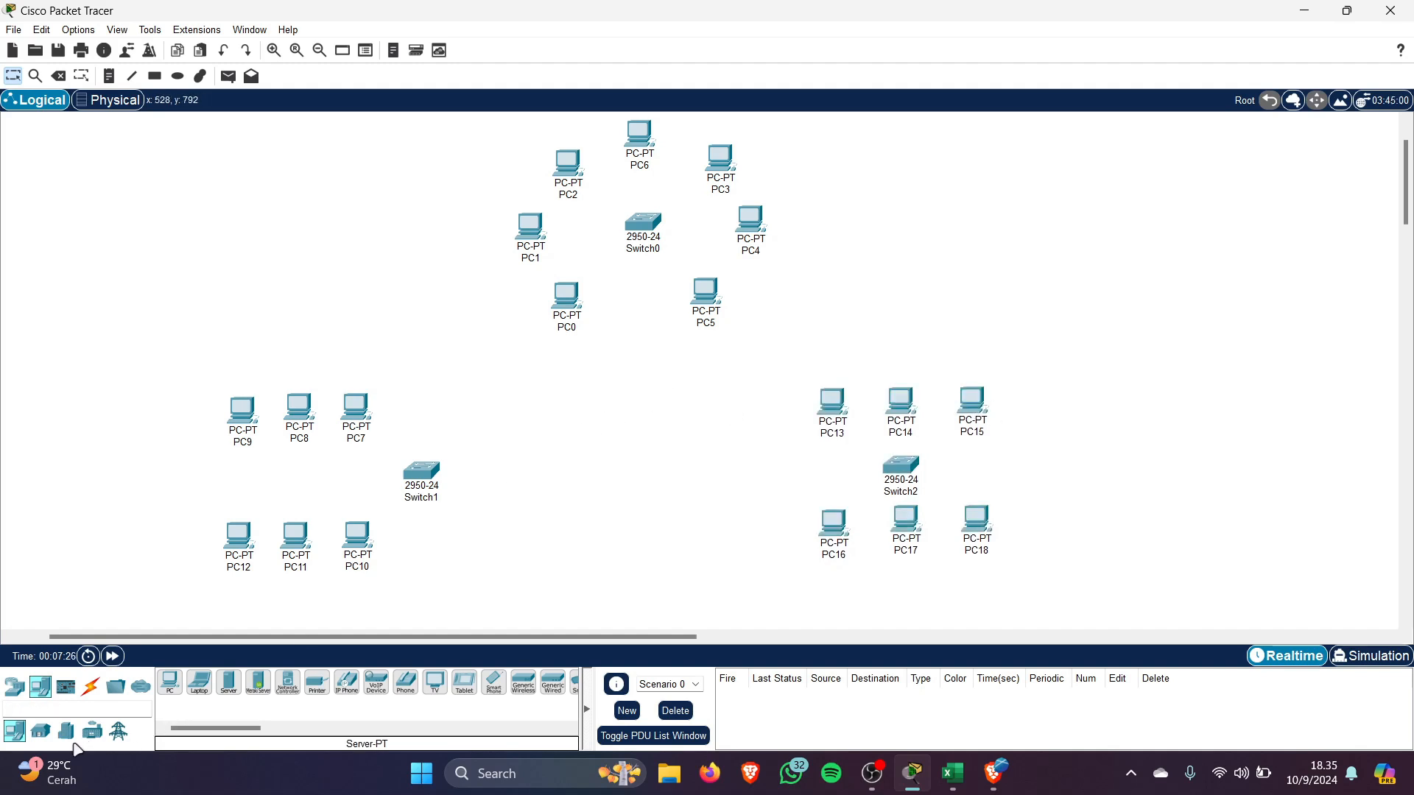
Add a generic Router-PT midway between Switch1 and Switch2, below the Switch0 group
left_click(14, 687)
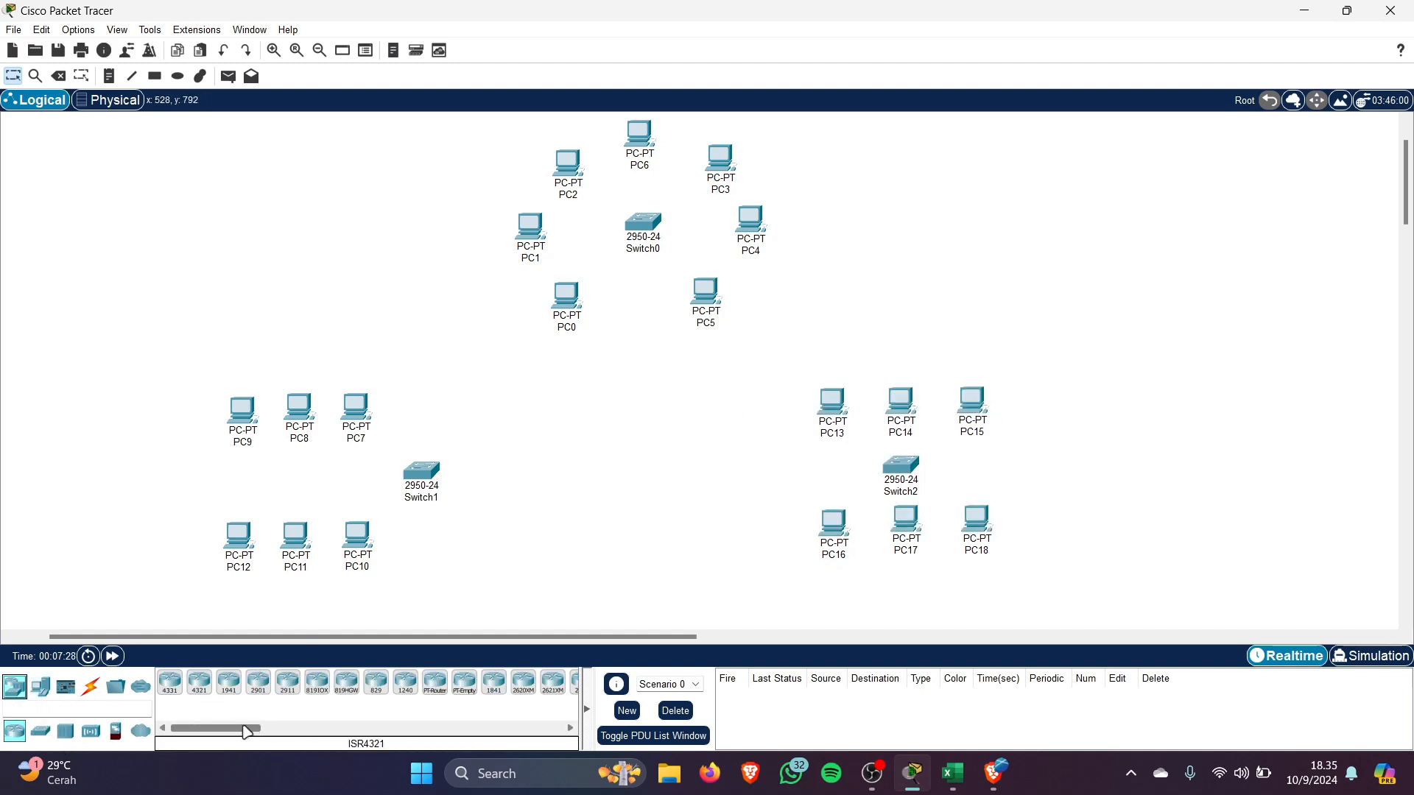
mouse_move(227, 735)
left_mouse_down()
mouse_move(321, 735)
mouse_move(253, 735)
left_mouse_up()
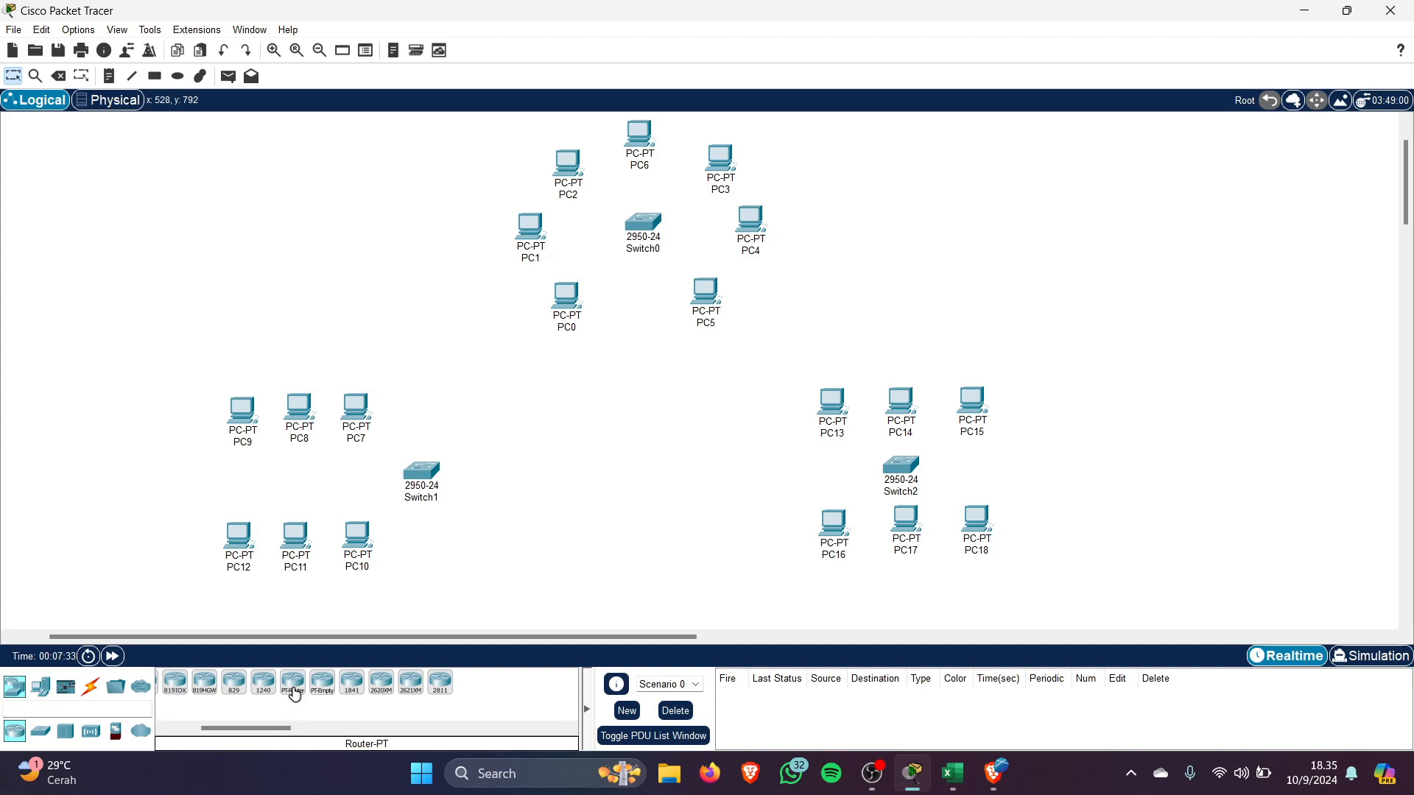
left_click_drag(292, 682, 646, 469)
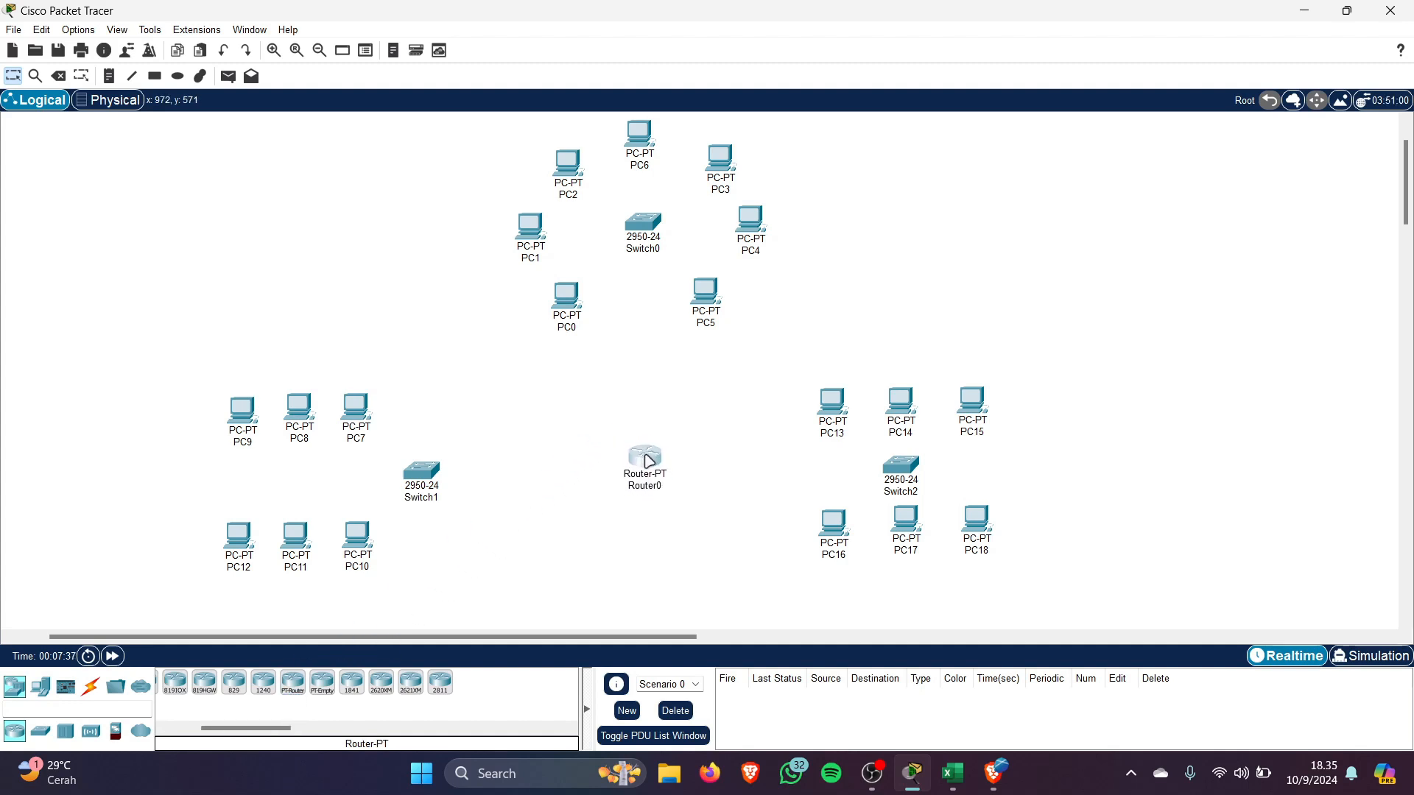
Connect Switch0 to PC0, PC1 and PC2 using the automatically chosen connection type
left_click(89, 689)
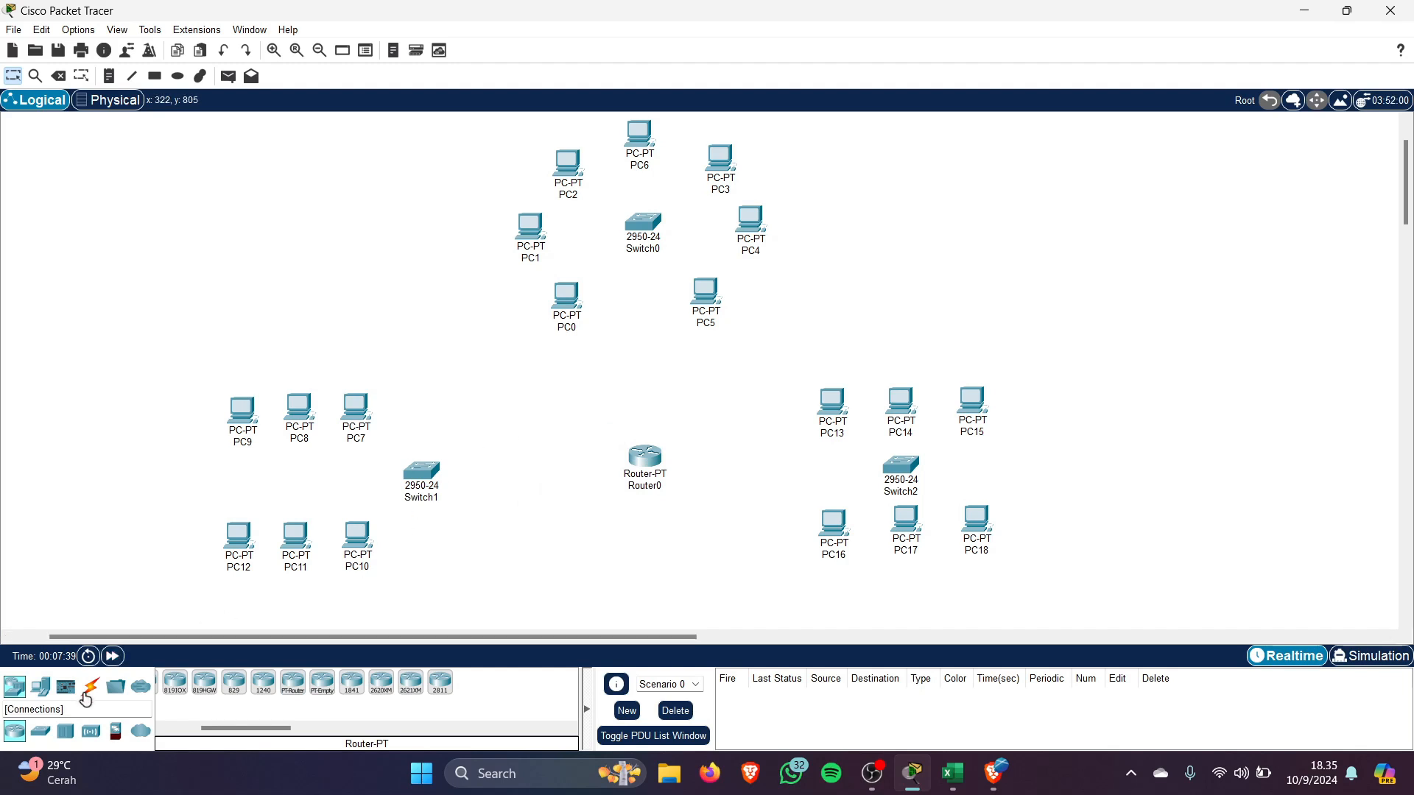
scroll(707, 383, "up", 2)
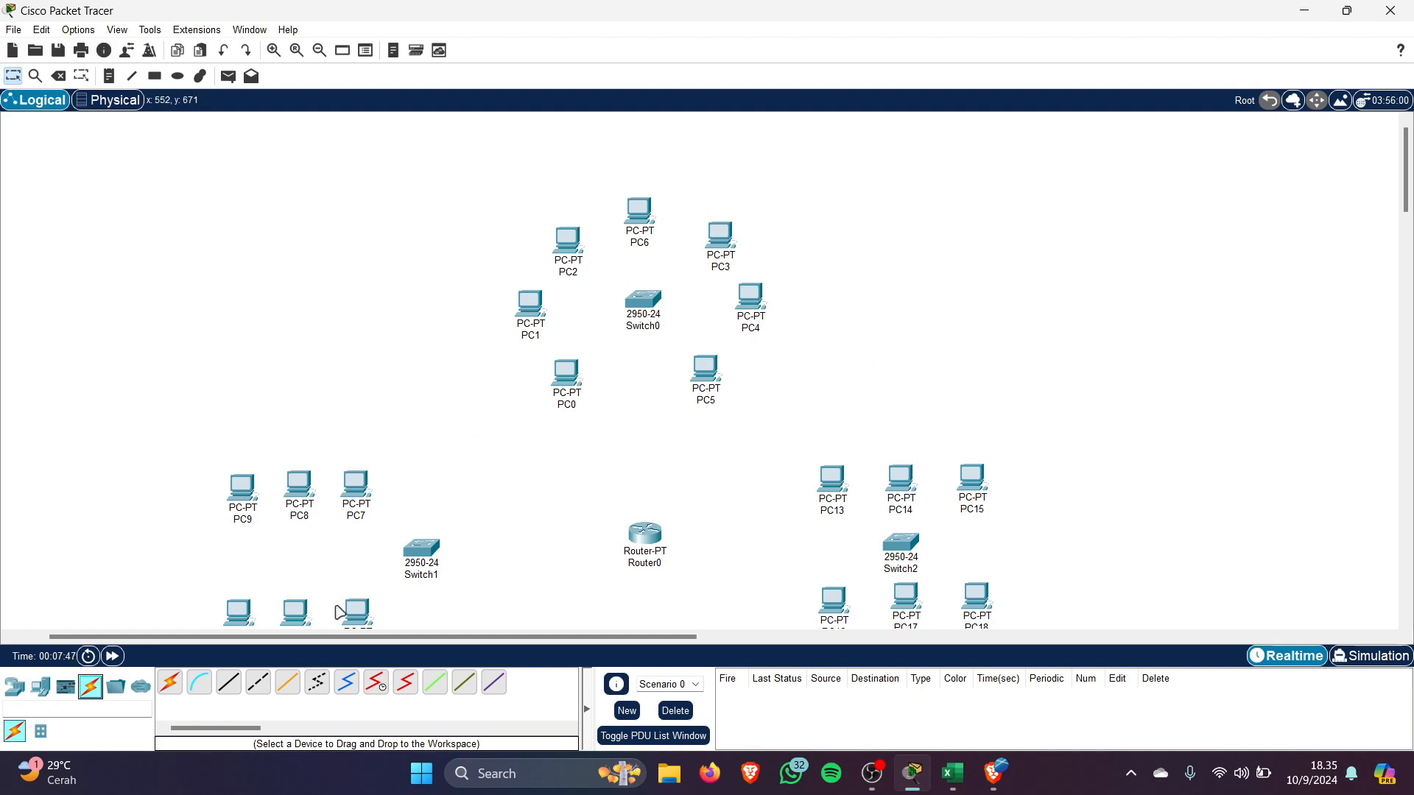
left_click(171, 685)
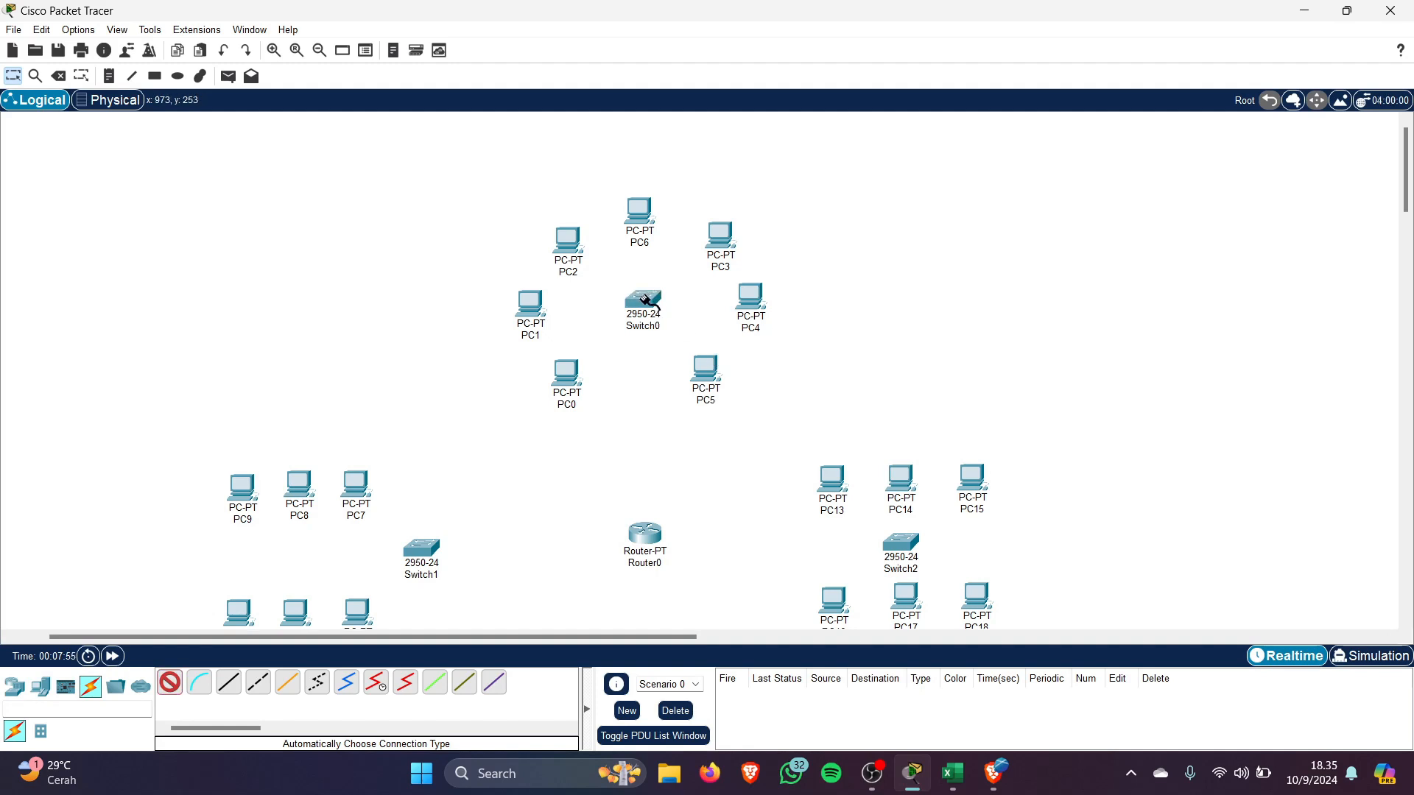
left_click(641, 315)
left_click(568, 372)
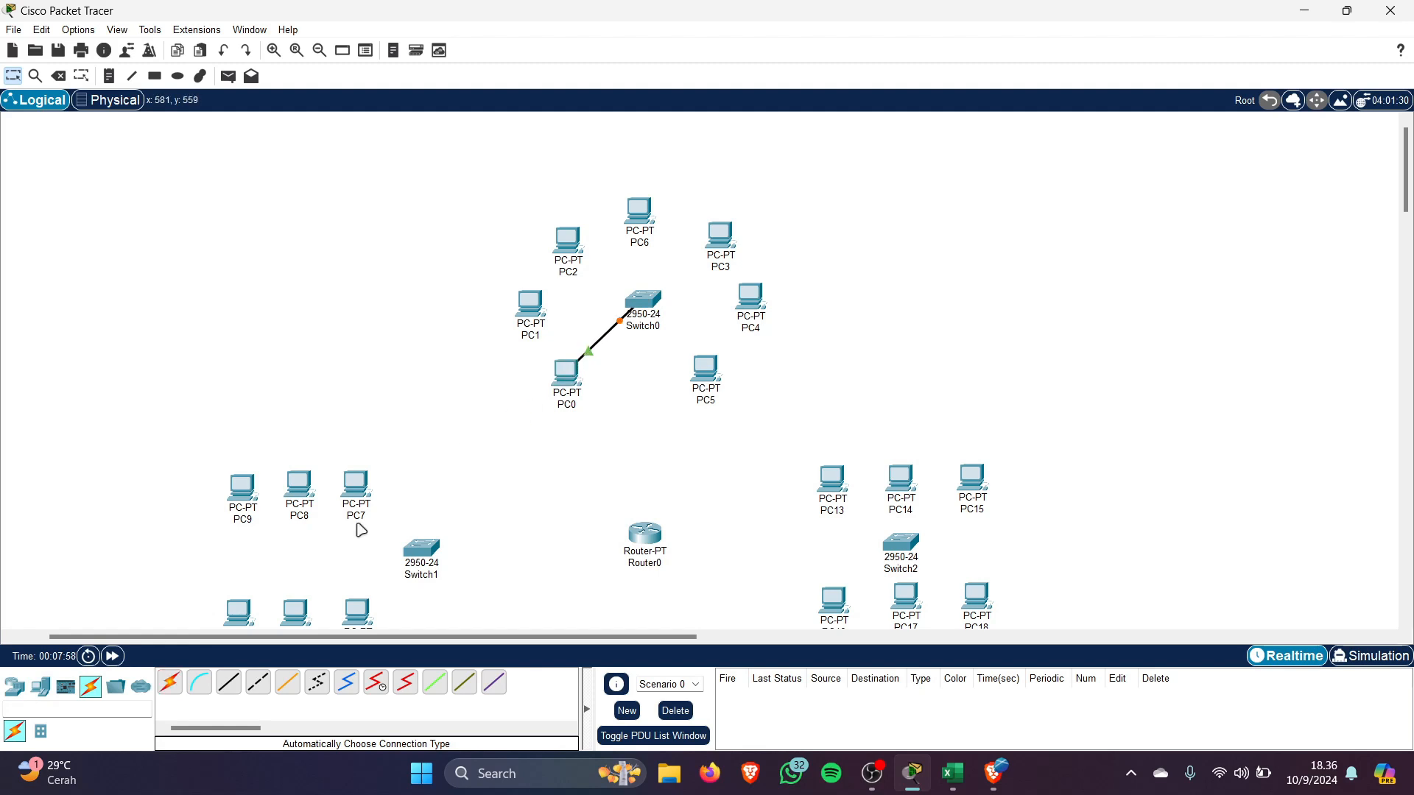
left_click(164, 689)
left_click(658, 304)
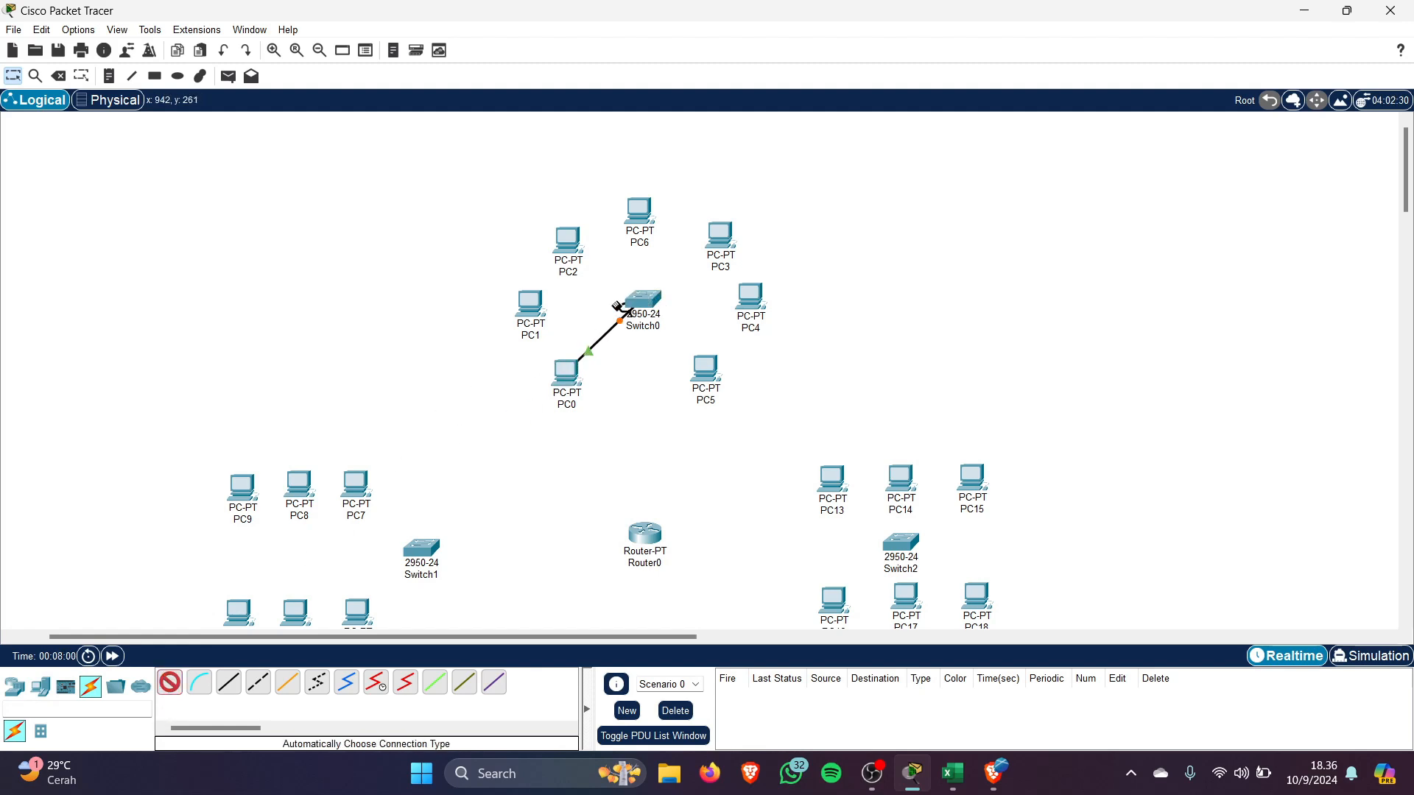
left_click(532, 307)
left_click(169, 682)
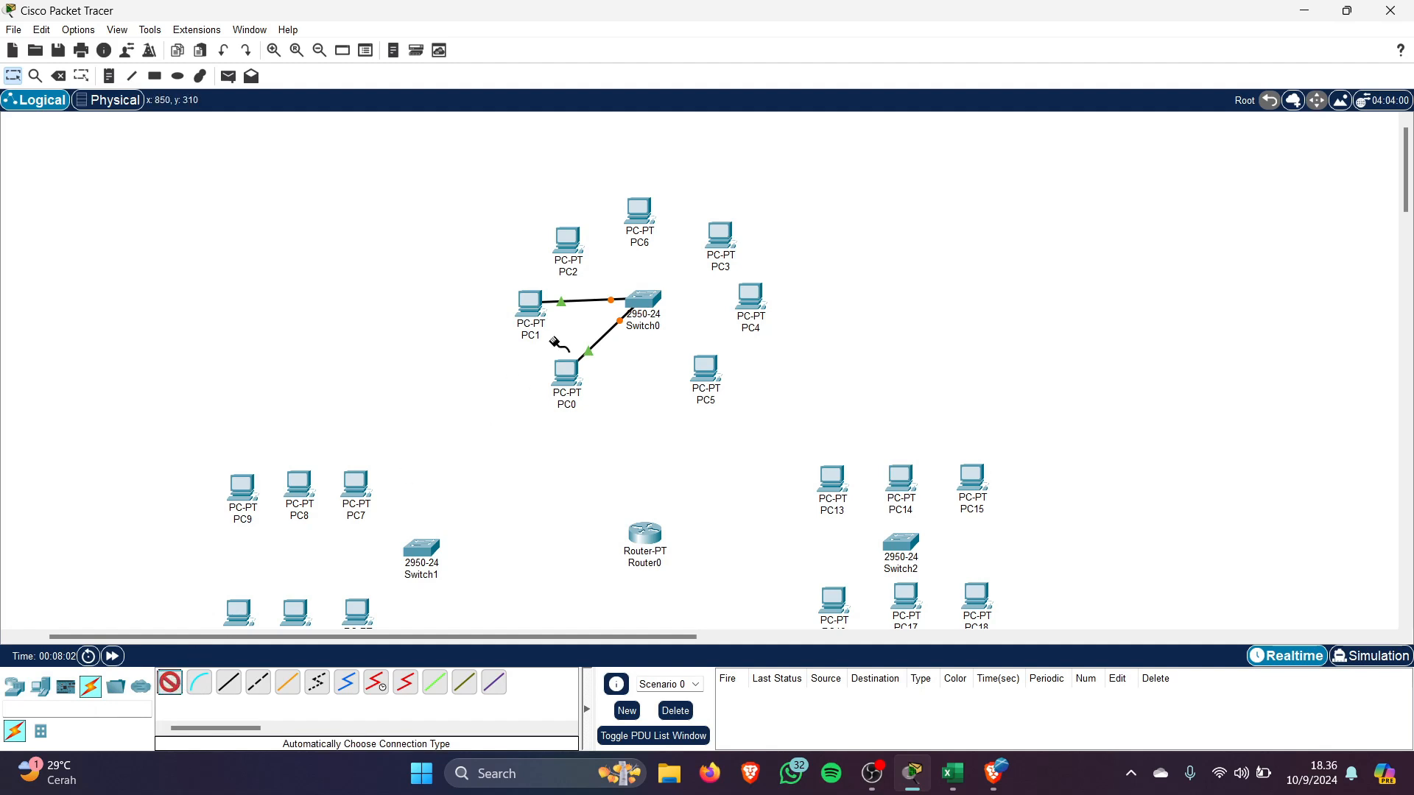
left_click(638, 298)
left_click(568, 239)
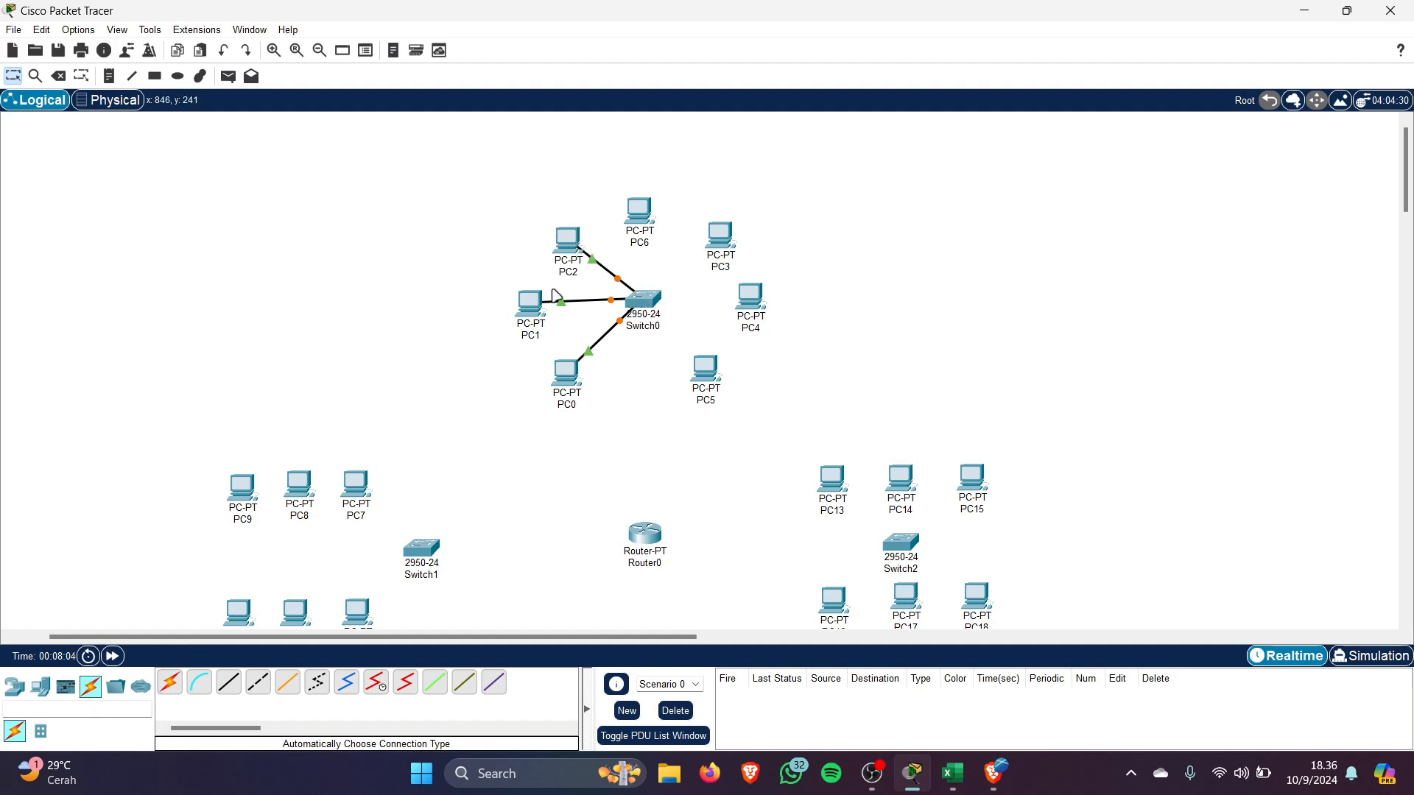
Connect Switch0 to PC6 and PC3 using the automatically chosen connection type
left_click(176, 682)
left_click(648, 302)
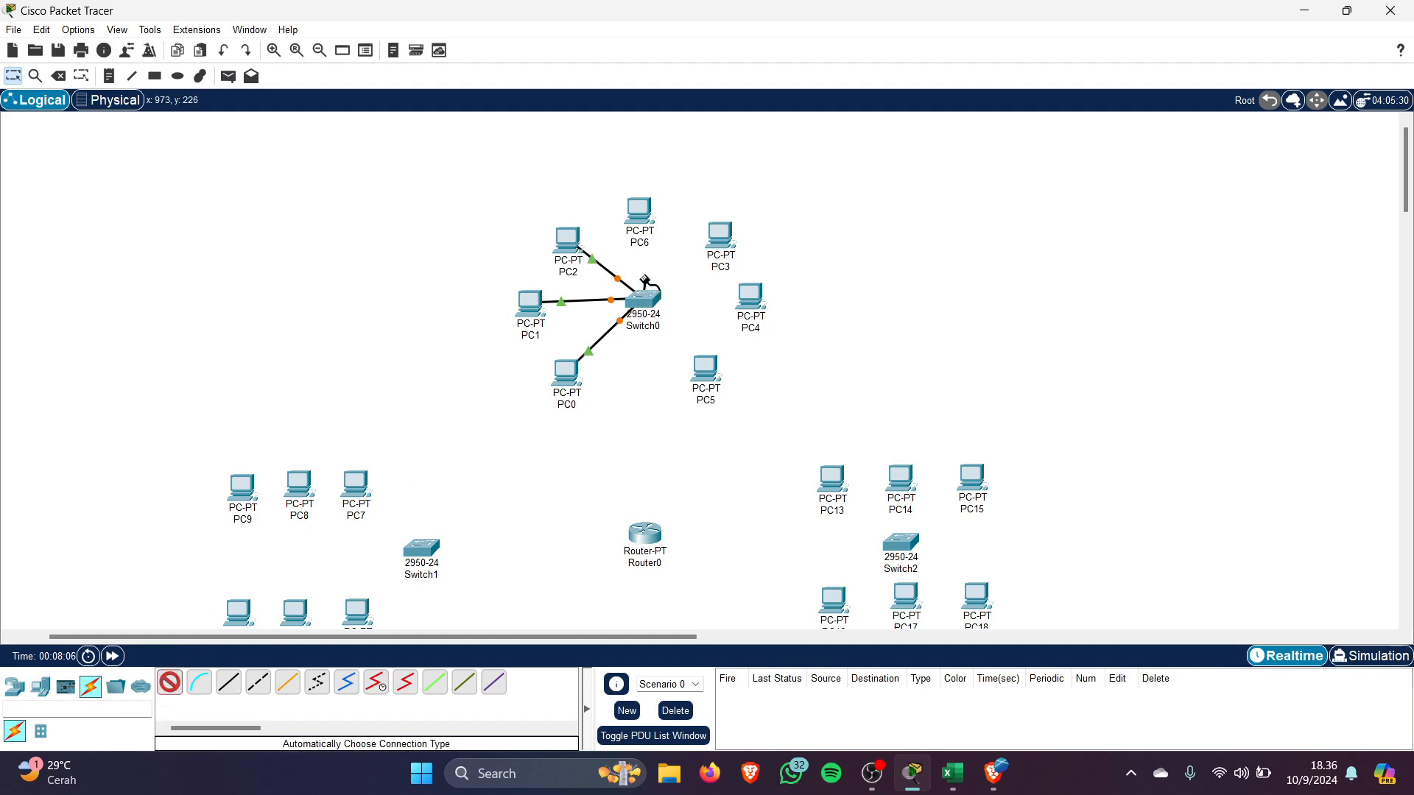
left_click(640, 210)
left_click(169, 683)
left_click(645, 302)
left_click(719, 236)
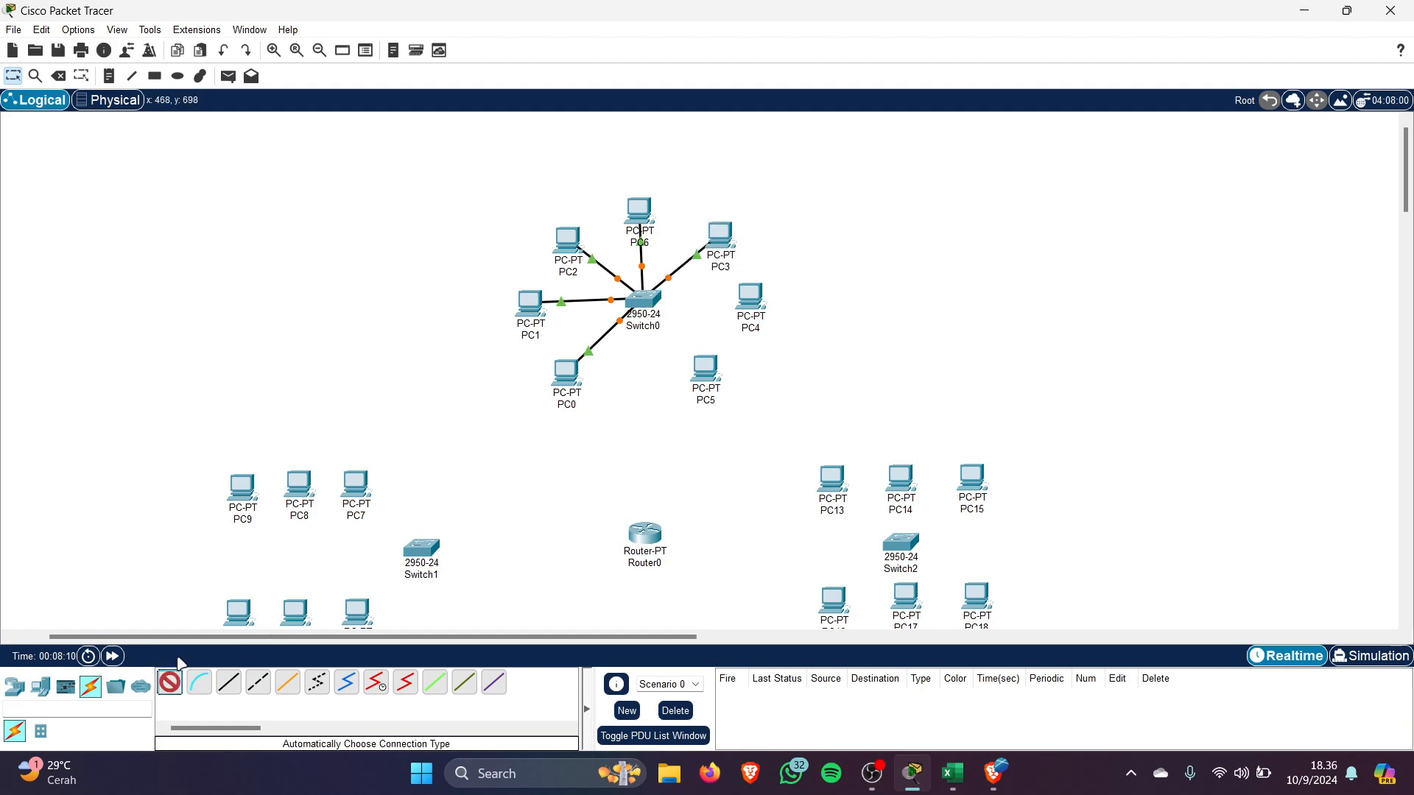
Connect Switch0 to PC4 and PC5 using the automatically chosen connection type
left_click(169, 683)
left_click(648, 300)
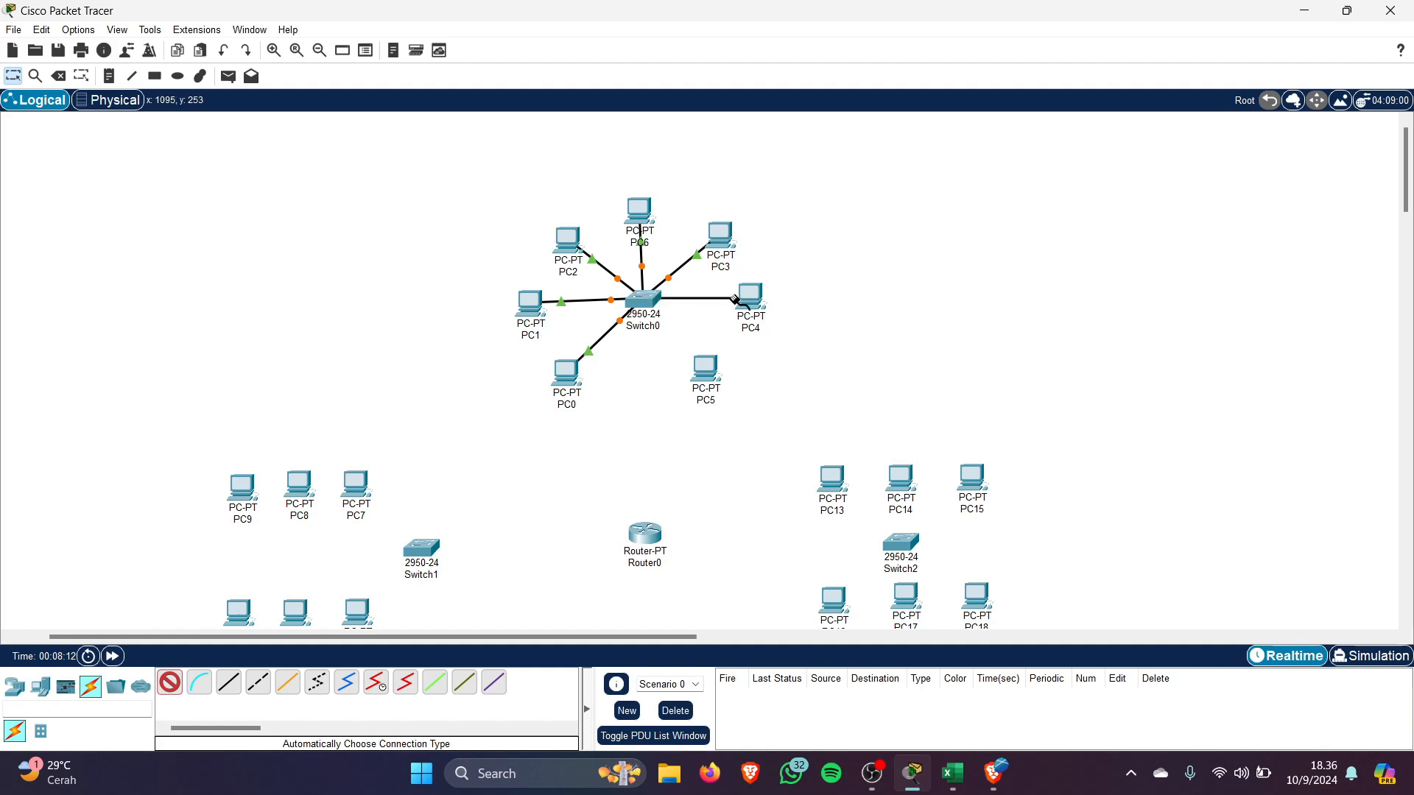
left_click(735, 299)
left_click(193, 685)
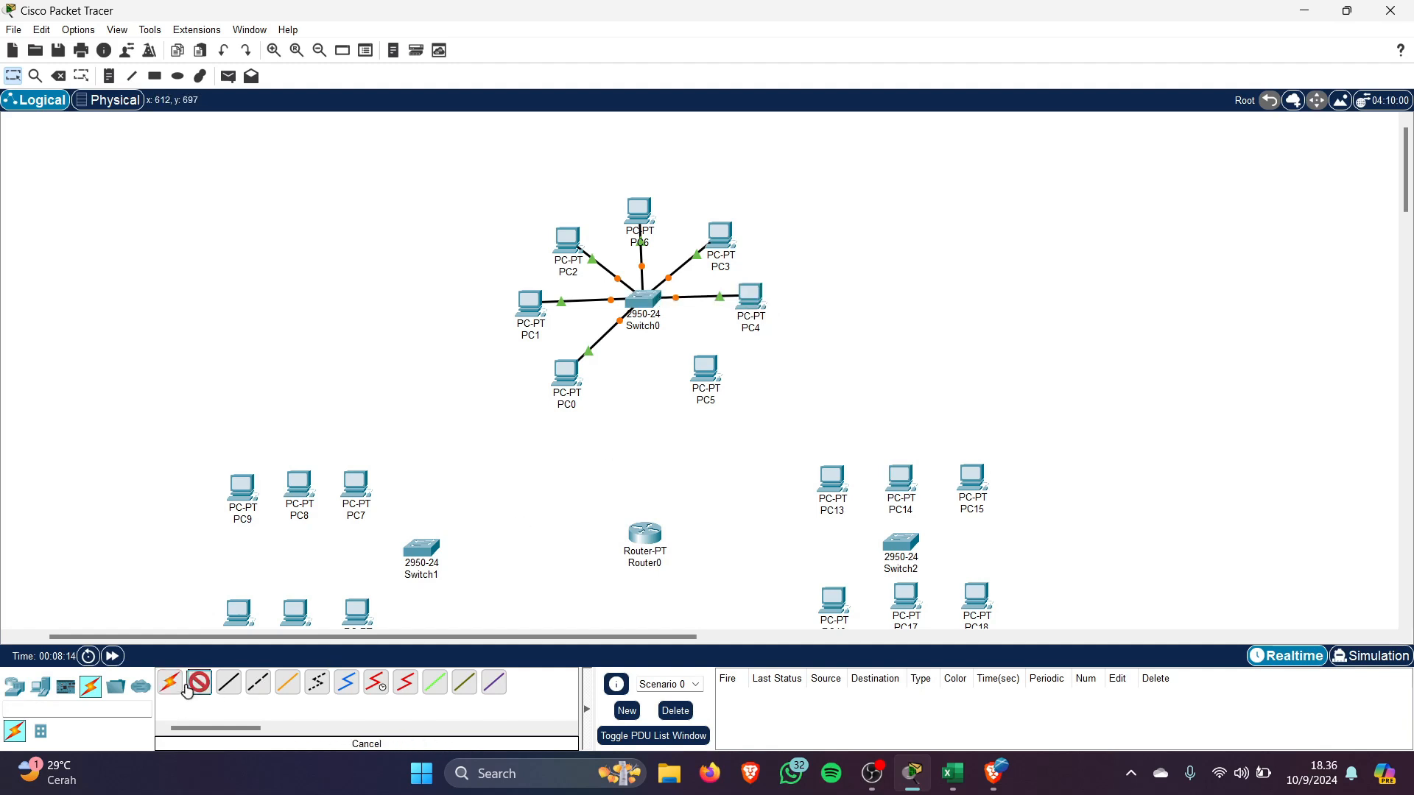
left_click(170, 683)
left_click(651, 299)
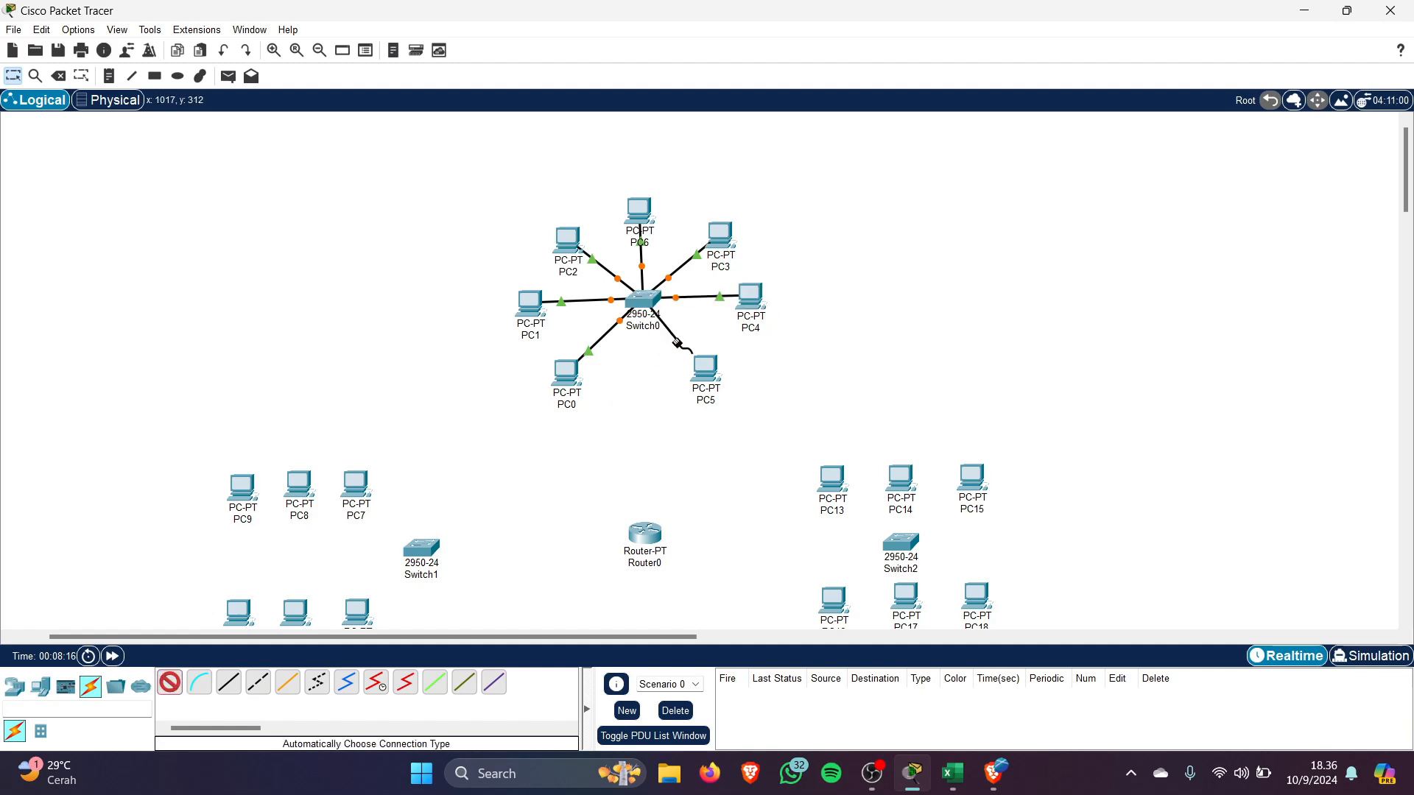
left_click(707, 369)
Connect Switch1 to PC7, PC8 and PC9 in its upper row using the automatically chosen connection type
scroll(846, 398, "down", 2)
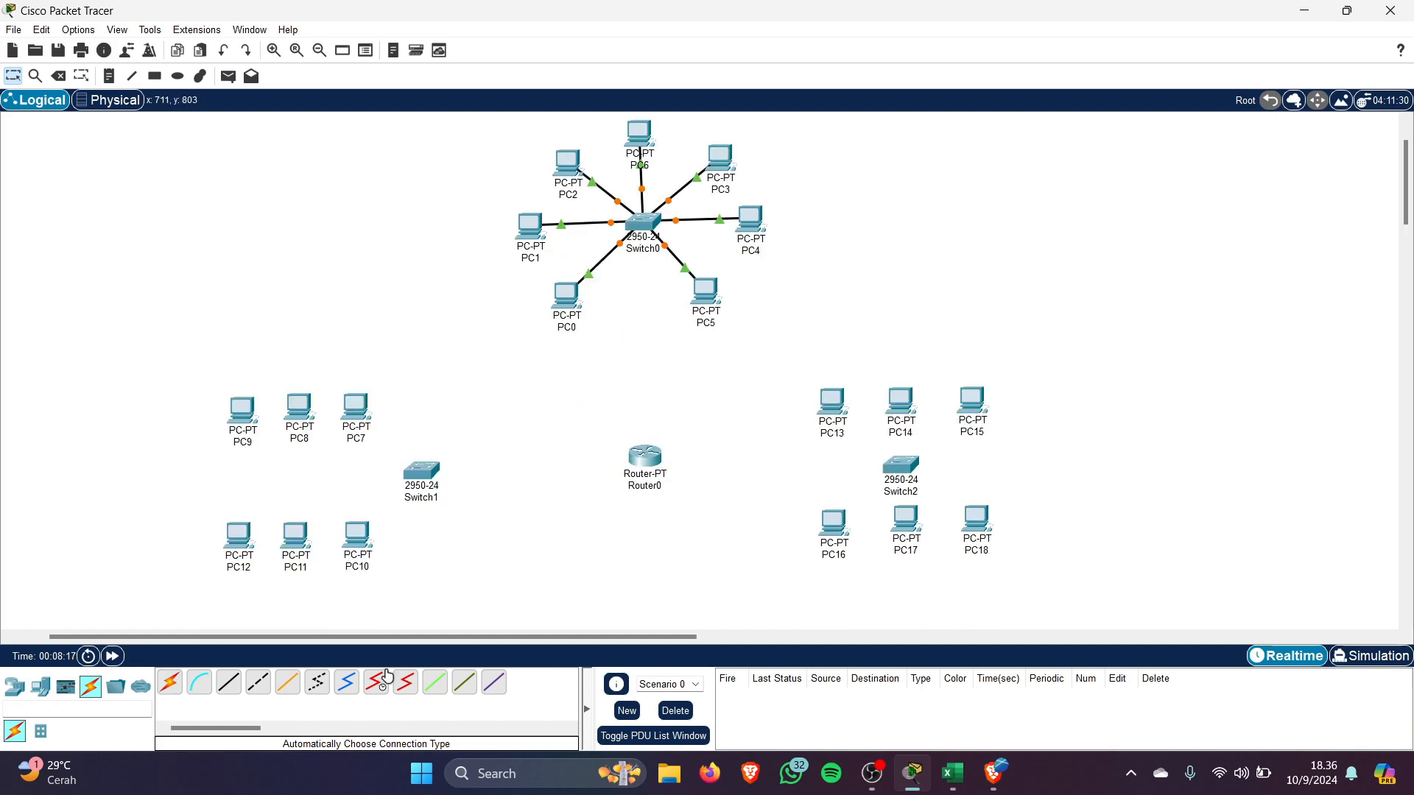
left_click(169, 683)
left_click(421, 470)
left_click(359, 410)
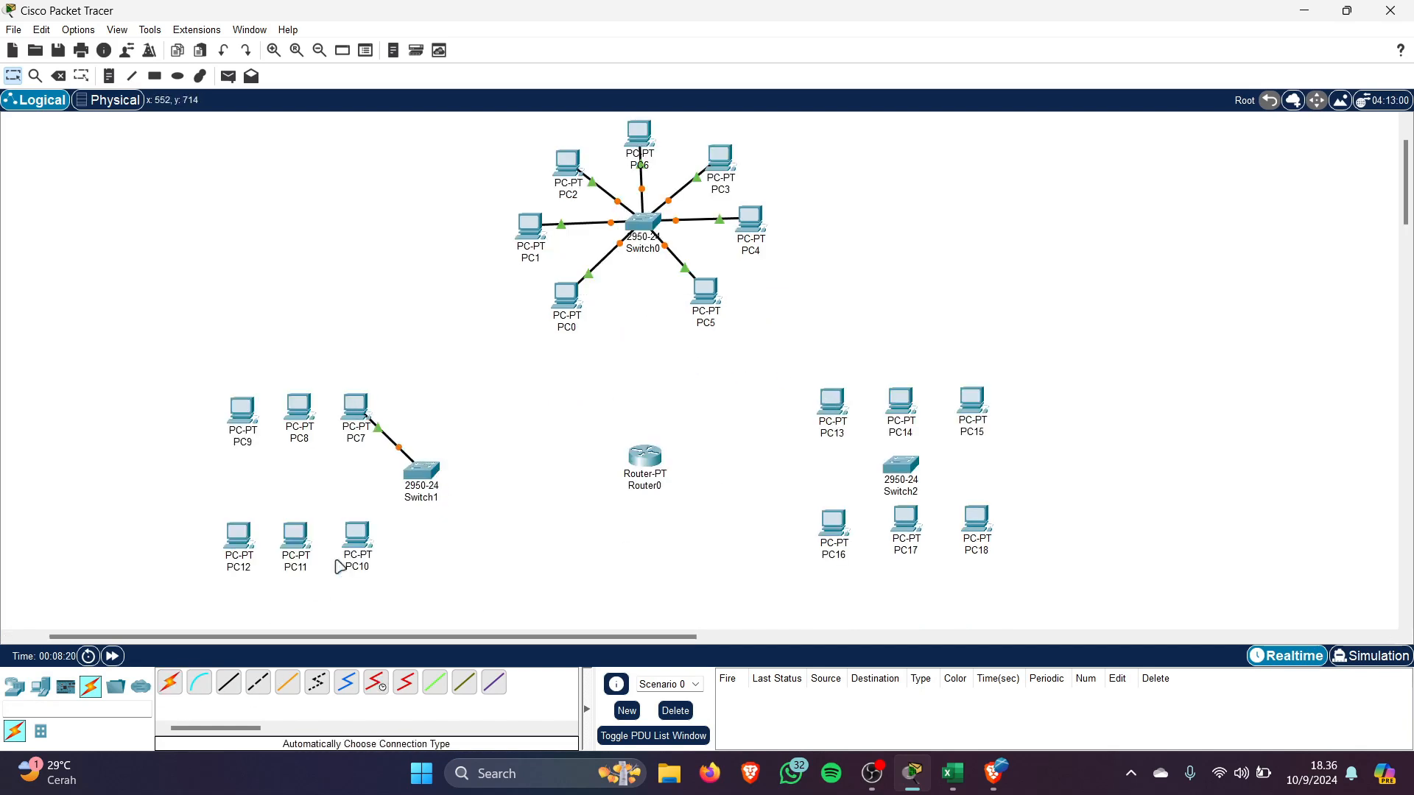
left_click(169, 683)
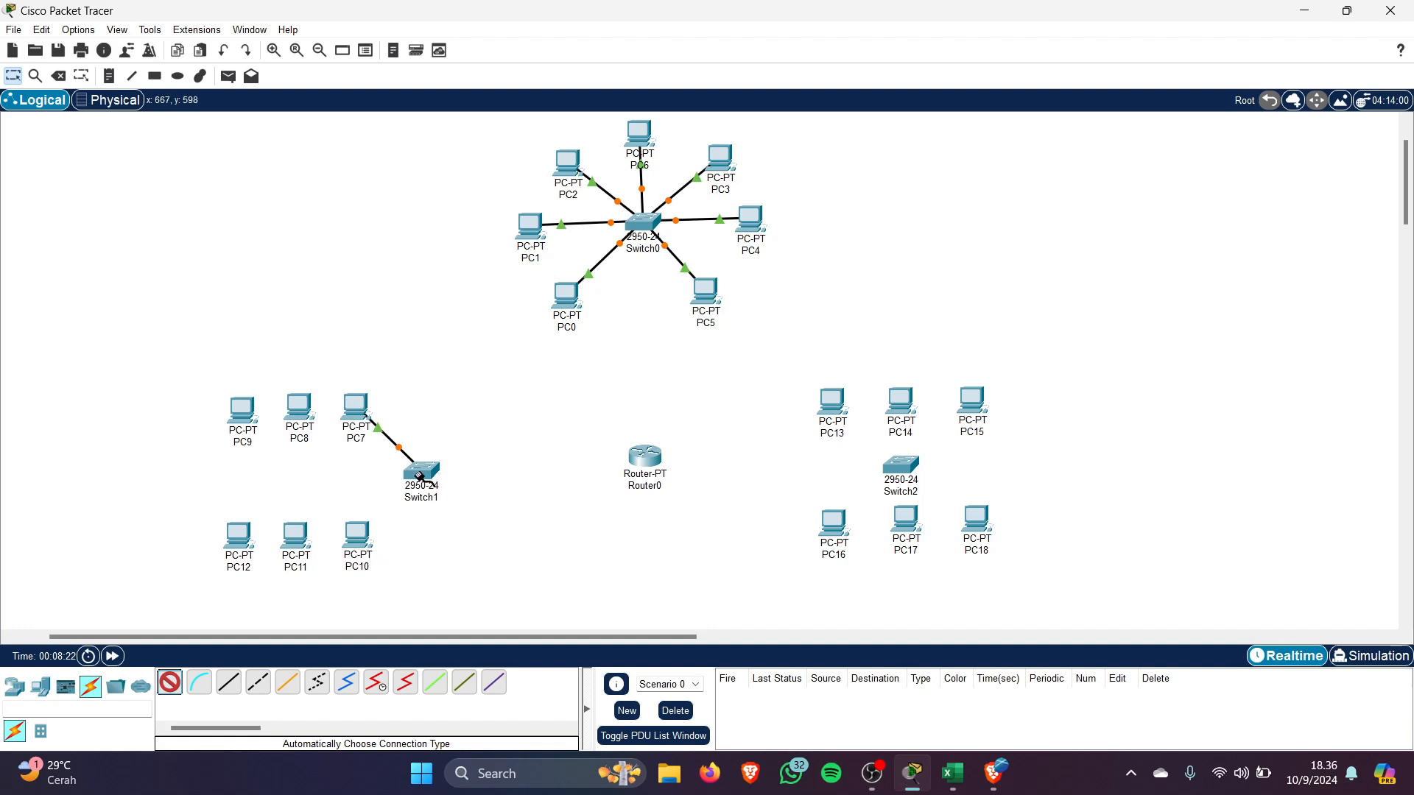
left_click(421, 471)
left_click(313, 433)
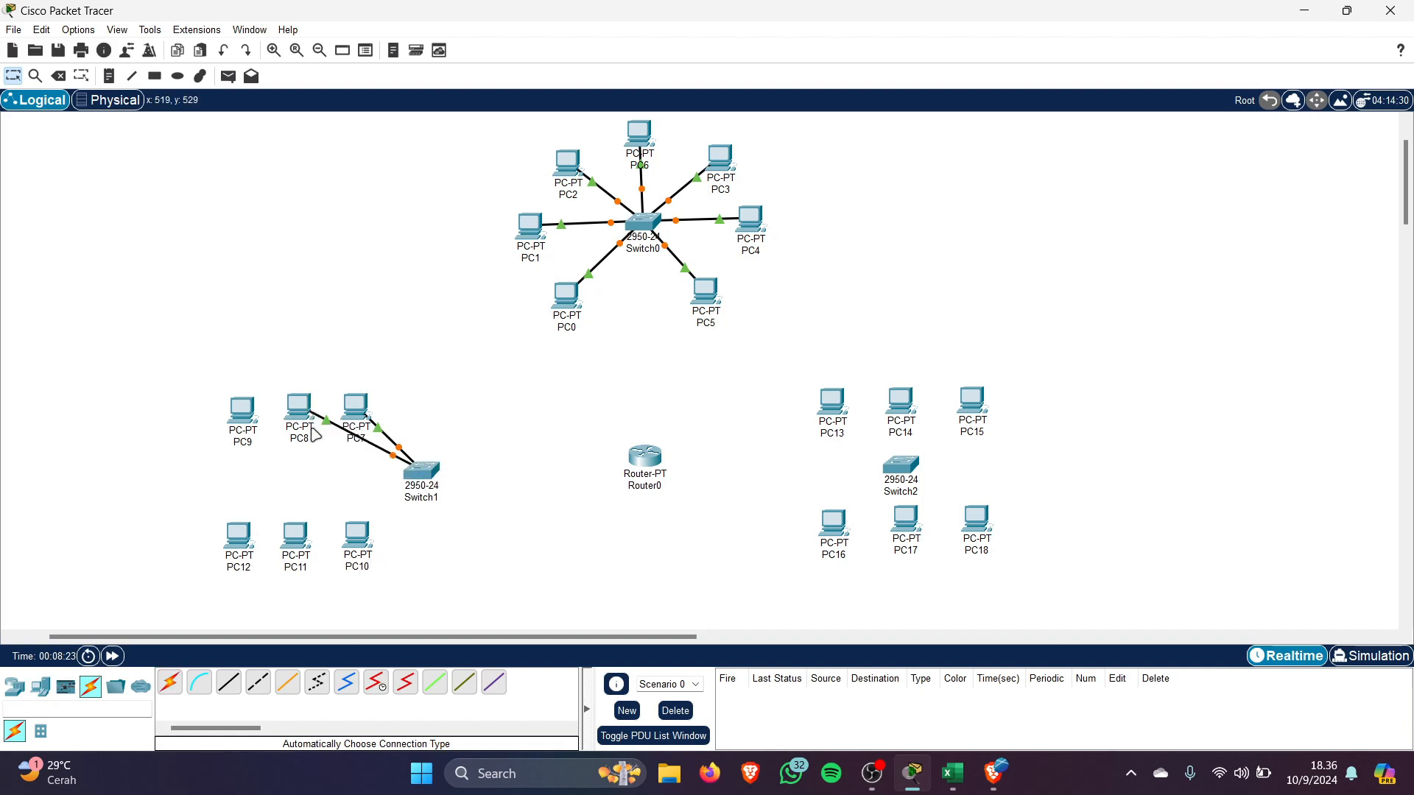
left_click(174, 689)
left_click(170, 684)
left_click(430, 475)
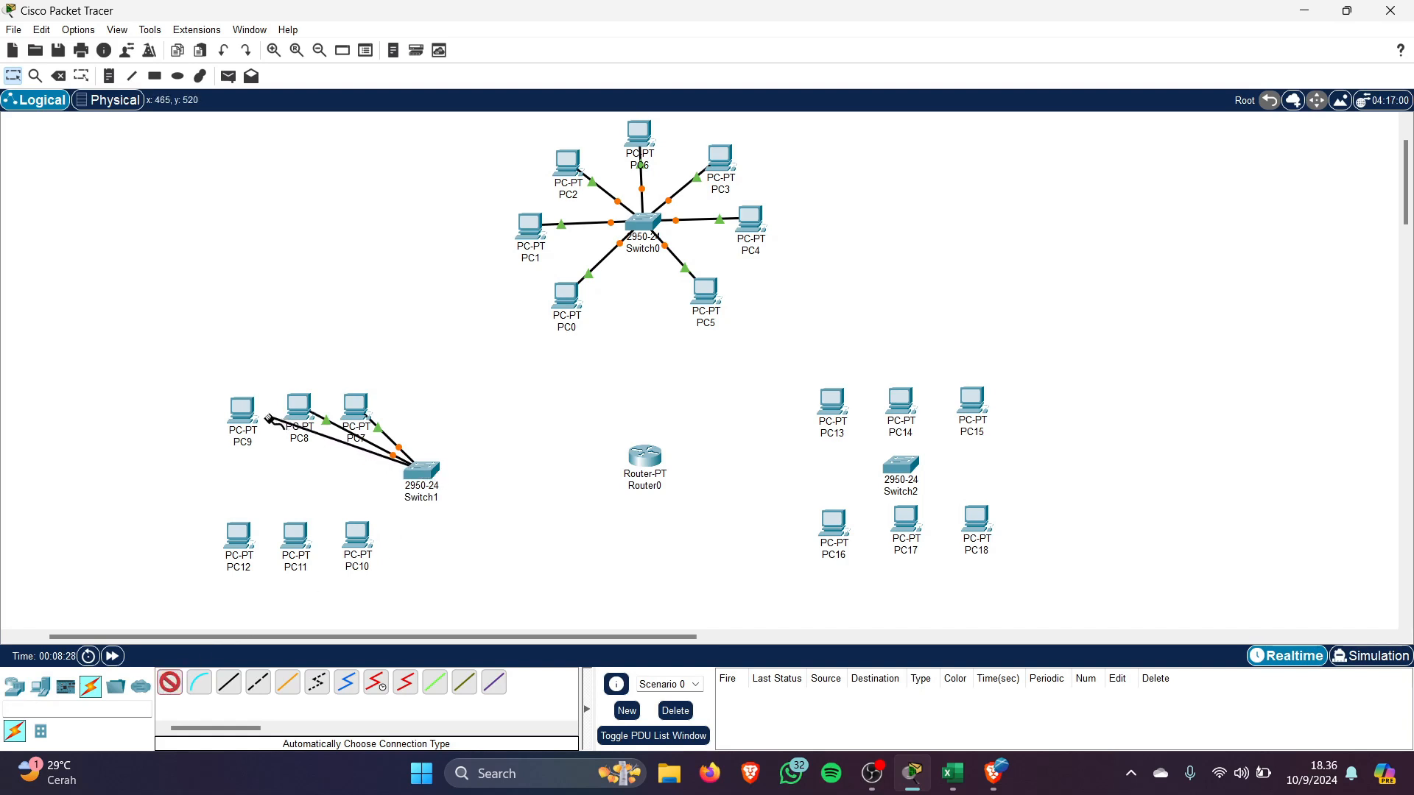
left_click(248, 418)
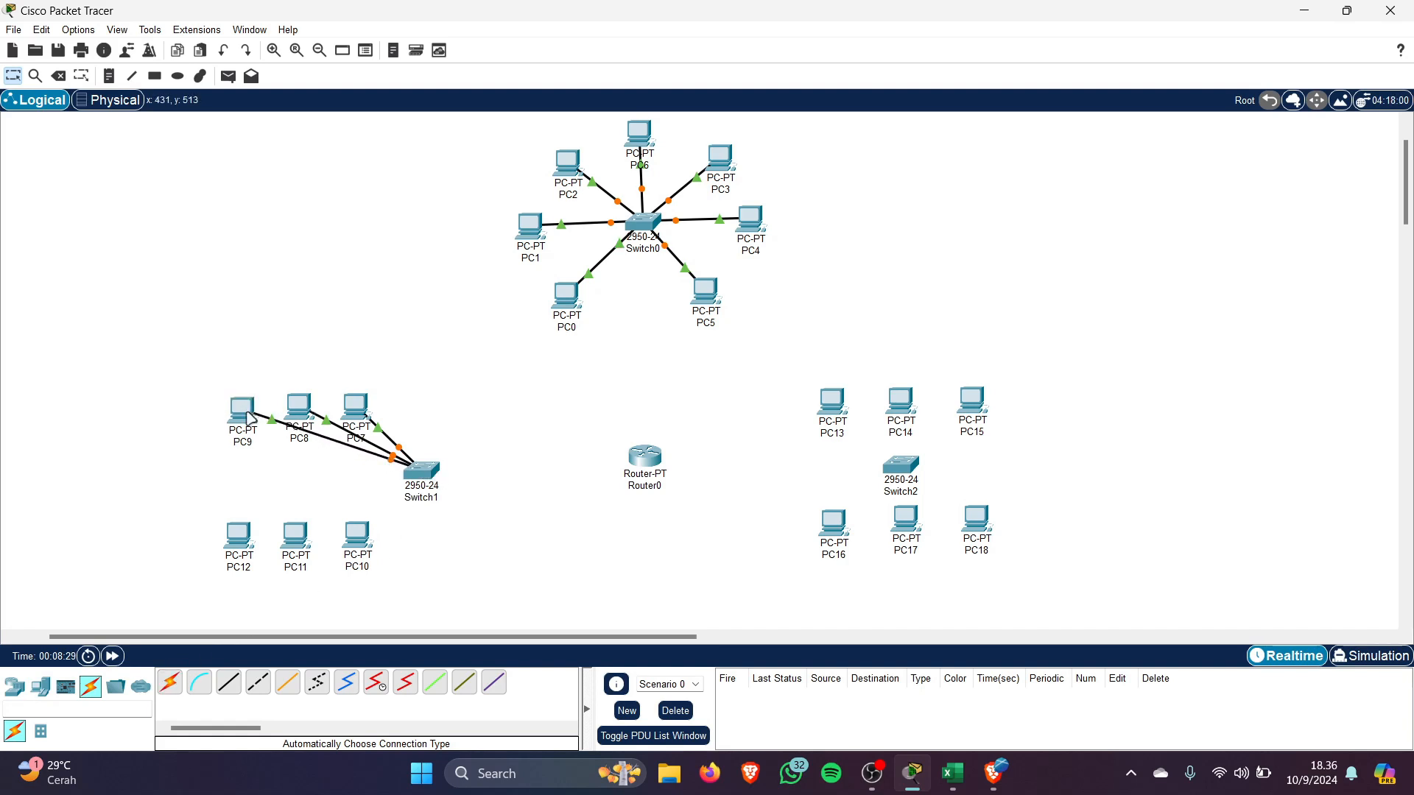
Connect Switch1 to PC10, PC11 and PC12 in its lower row using the automatically chosen connection type
left_click(170, 684)
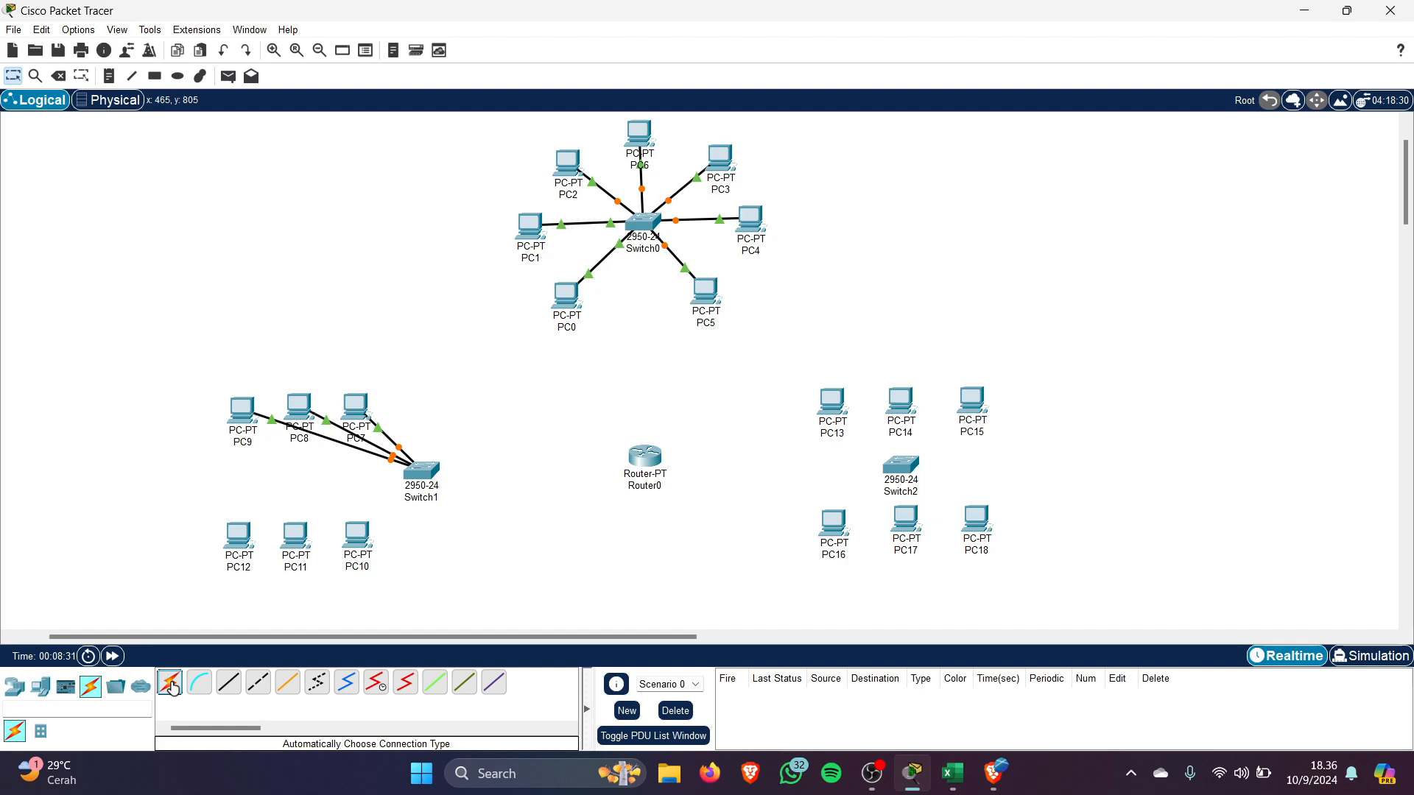
left_click(421, 474)
left_click(359, 530)
left_click(429, 472)
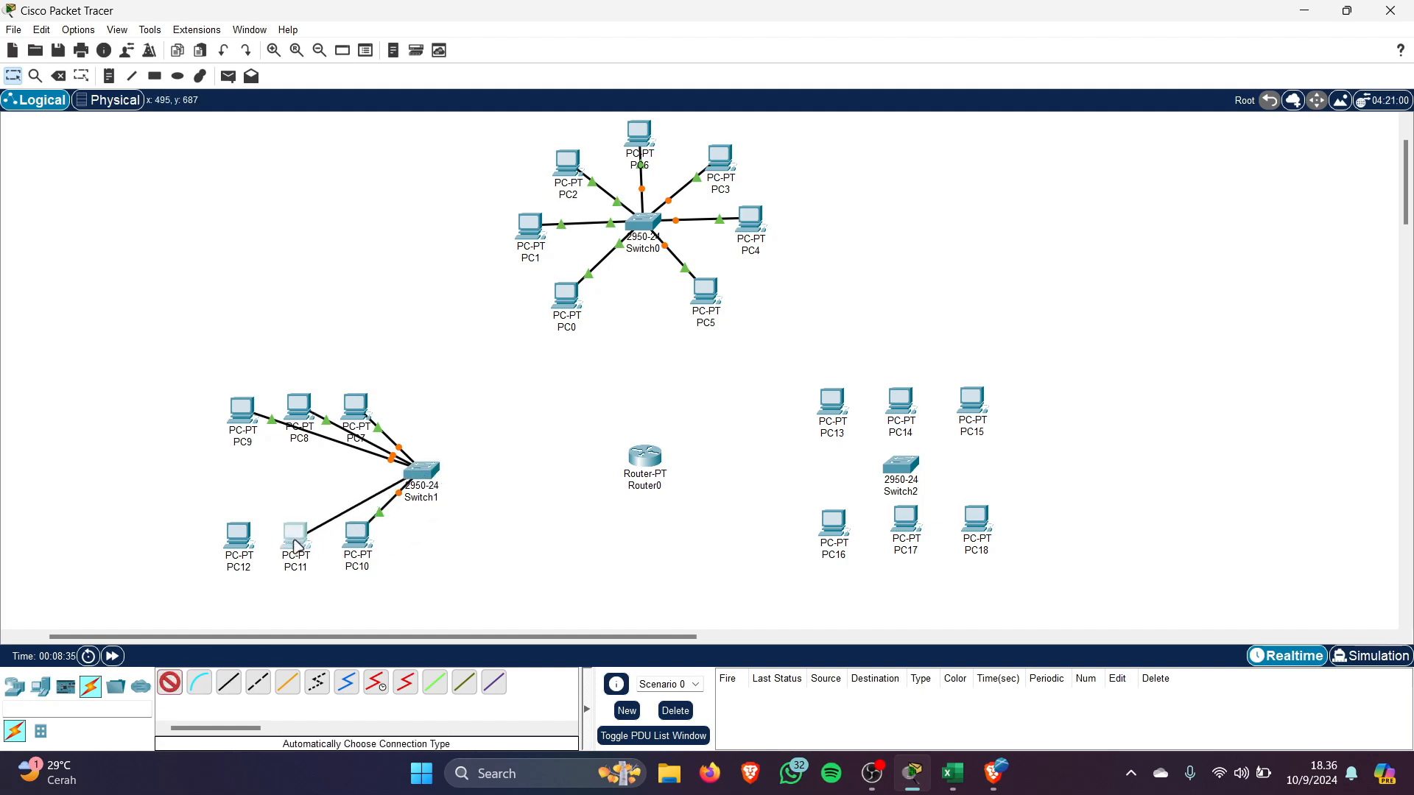
left_click(294, 535)
left_click(171, 689)
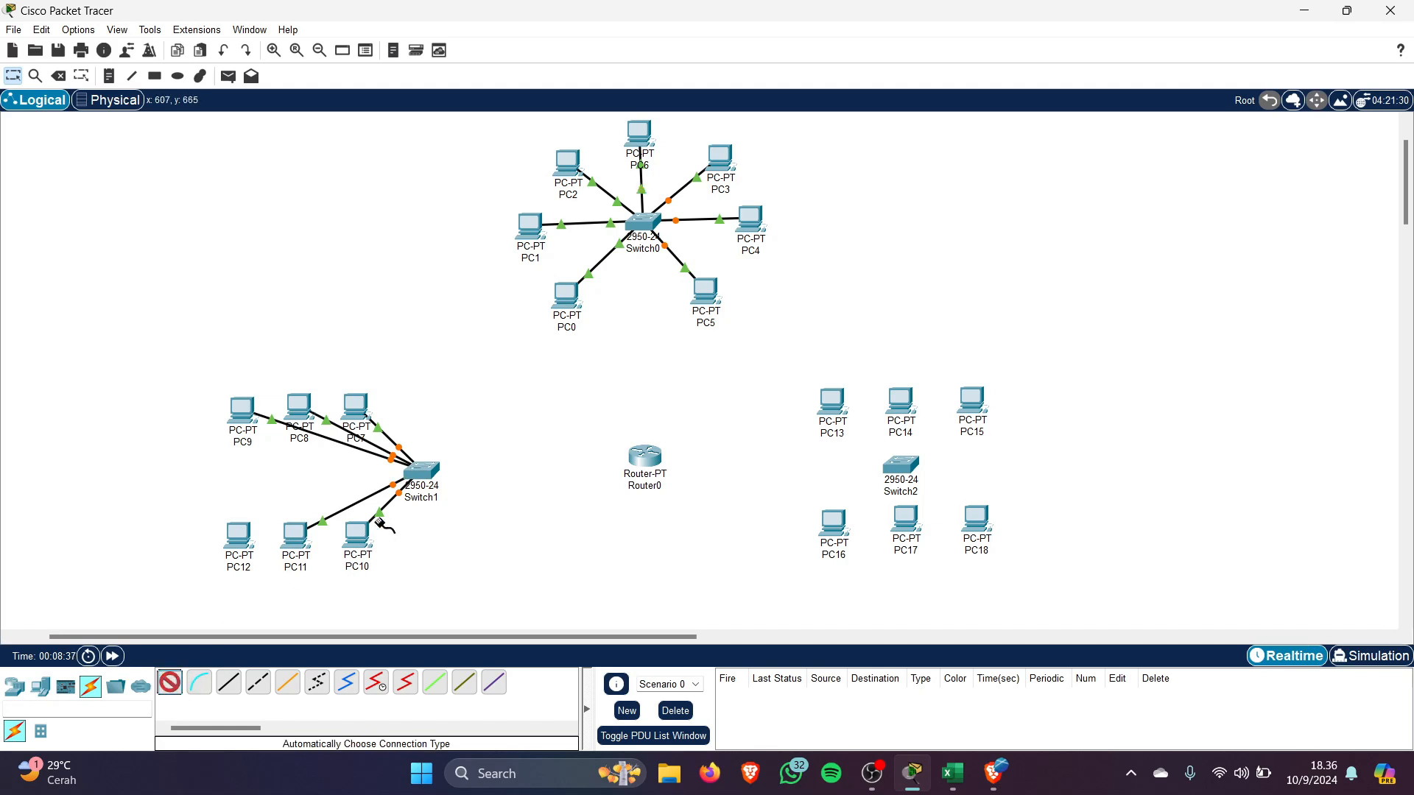
left_click(425, 476)
left_click(239, 536)
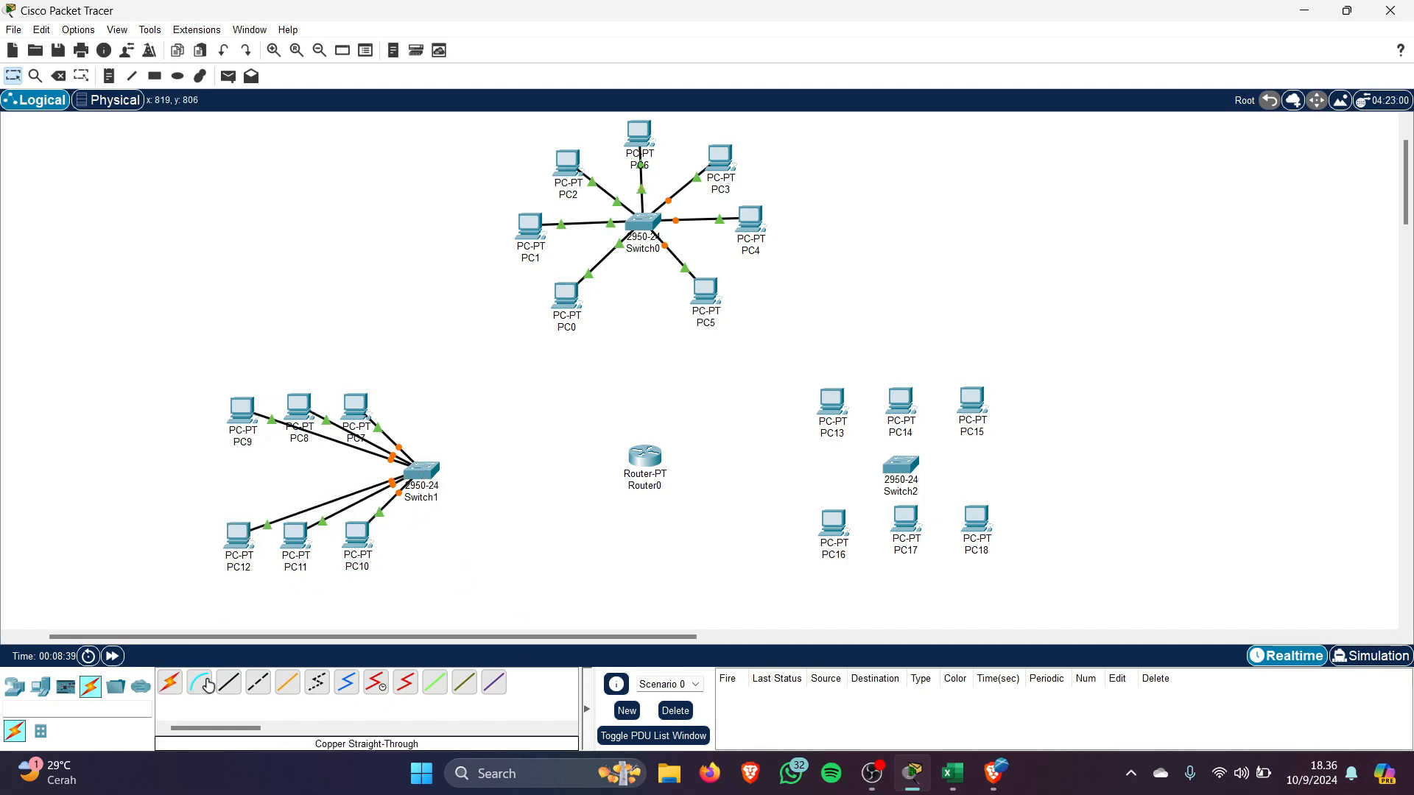
Connect Switch2 to PC13, PC14 and PC15 in its upper row using the automatically chosen connection type
left_click(171, 689)
left_click(900, 466)
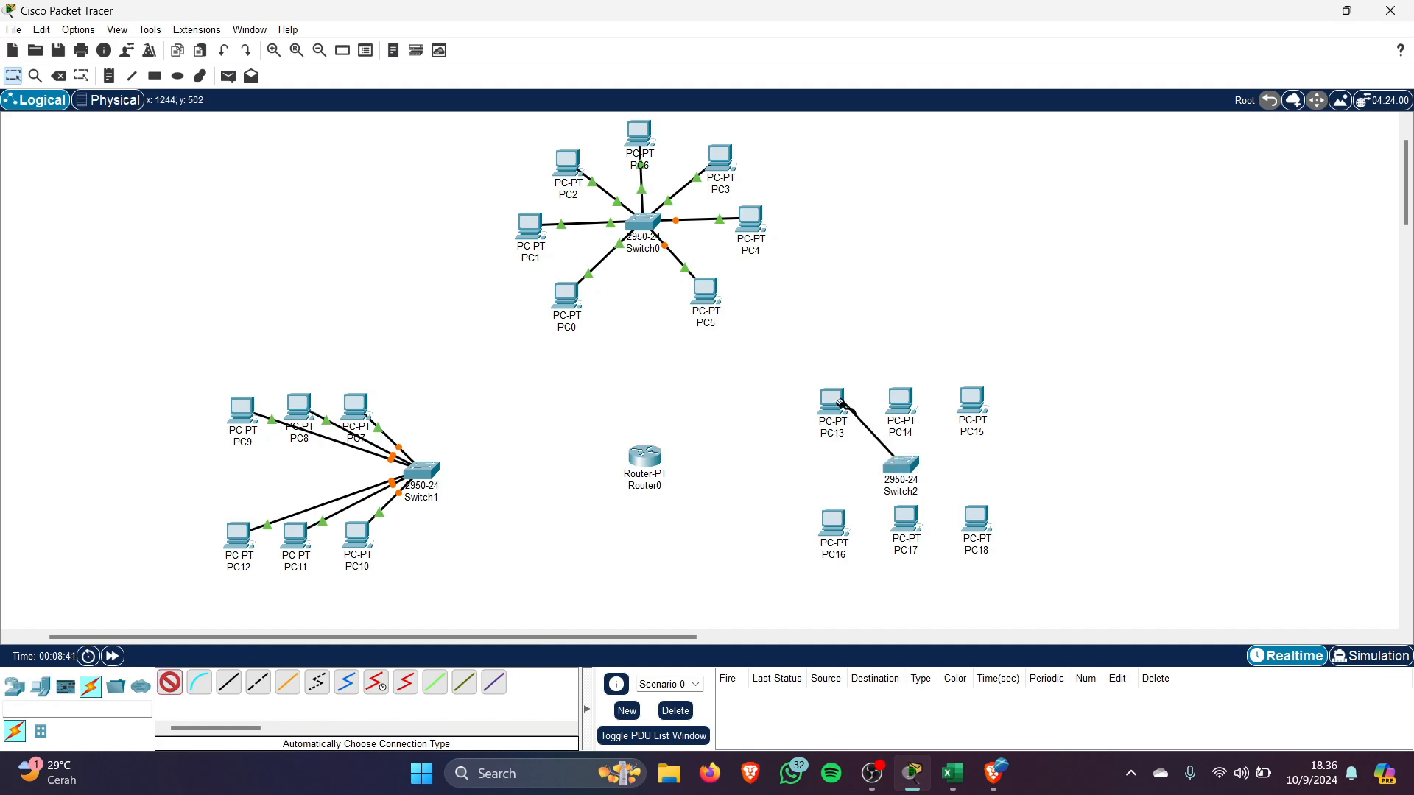
left_click(839, 403)
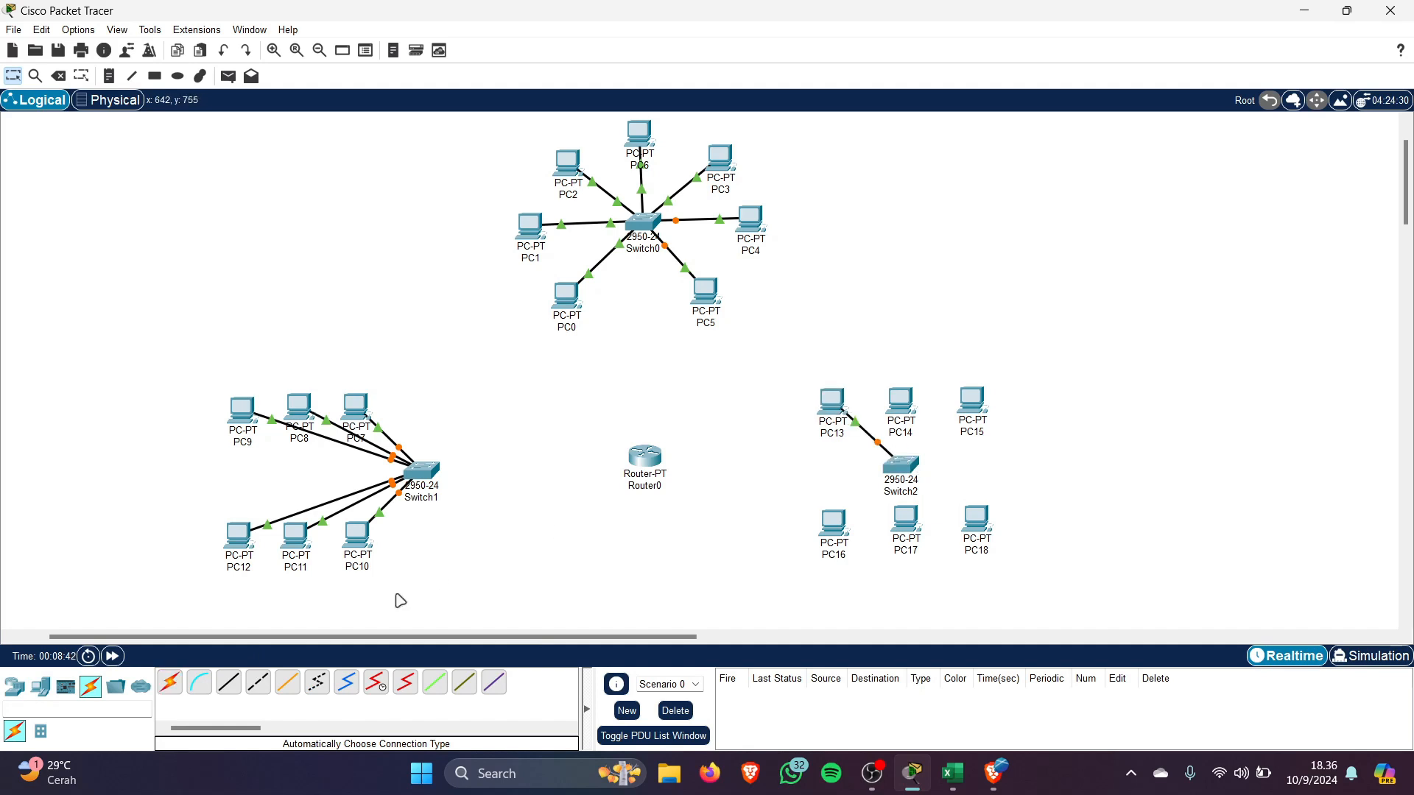
left_click(171, 689)
left_click(896, 467)
left_click(900, 401)
left_click(176, 686)
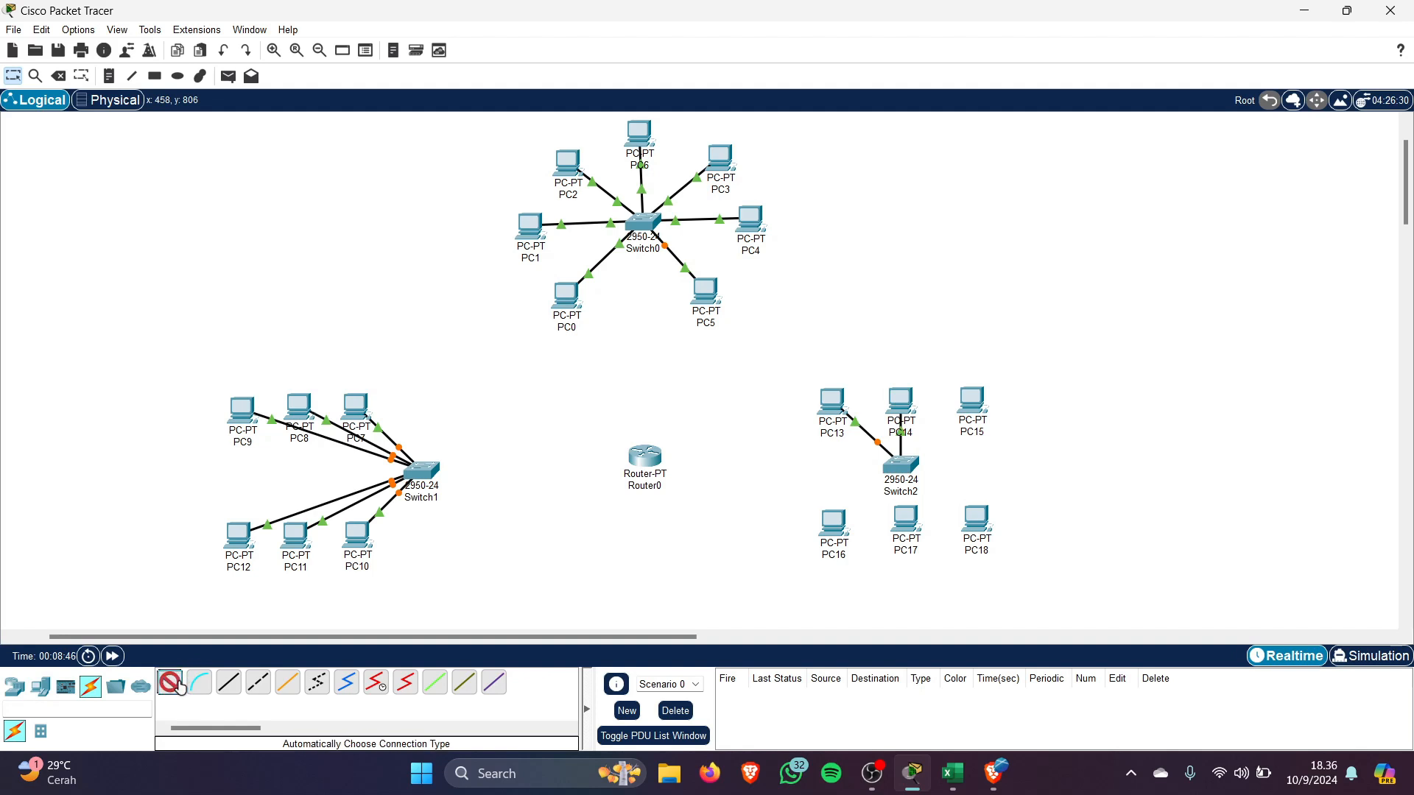
left_click(905, 466)
left_click(980, 405)
Connect Switch2 to PC16, PC17 and PC18 in its lower row using the automatically chosen connection type
left_click(169, 684)
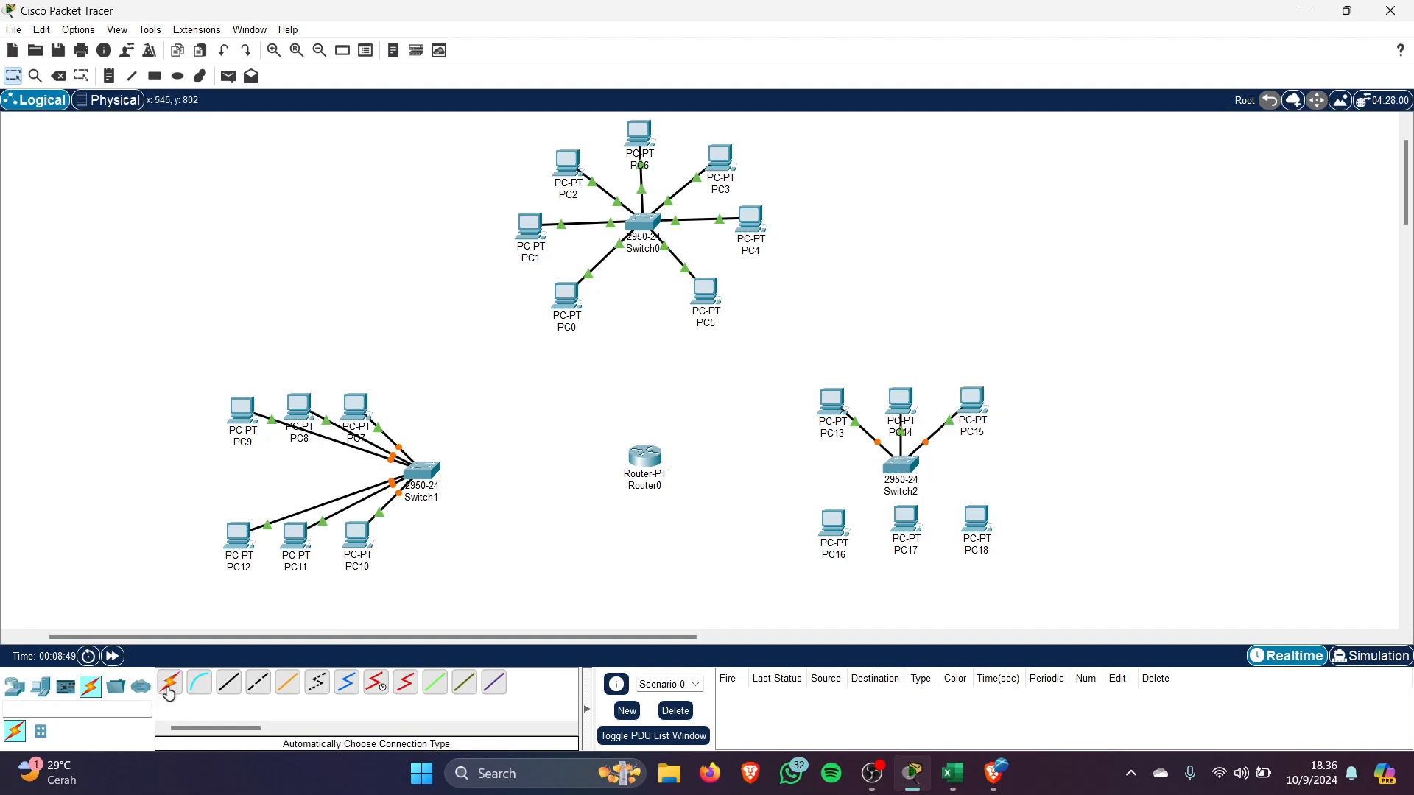
left_click(896, 467)
left_click(833, 521)
left_click(900, 466)
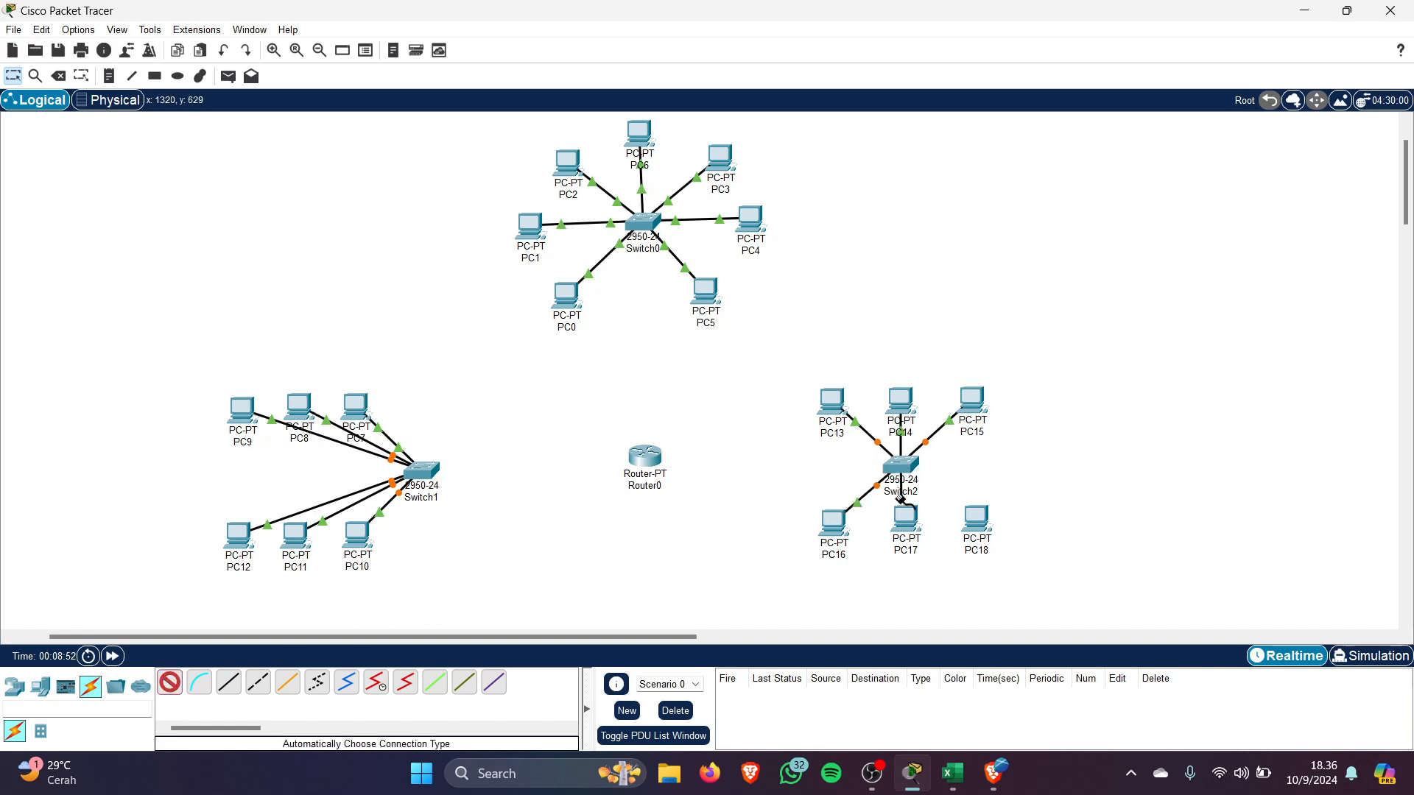
left_click(906, 521)
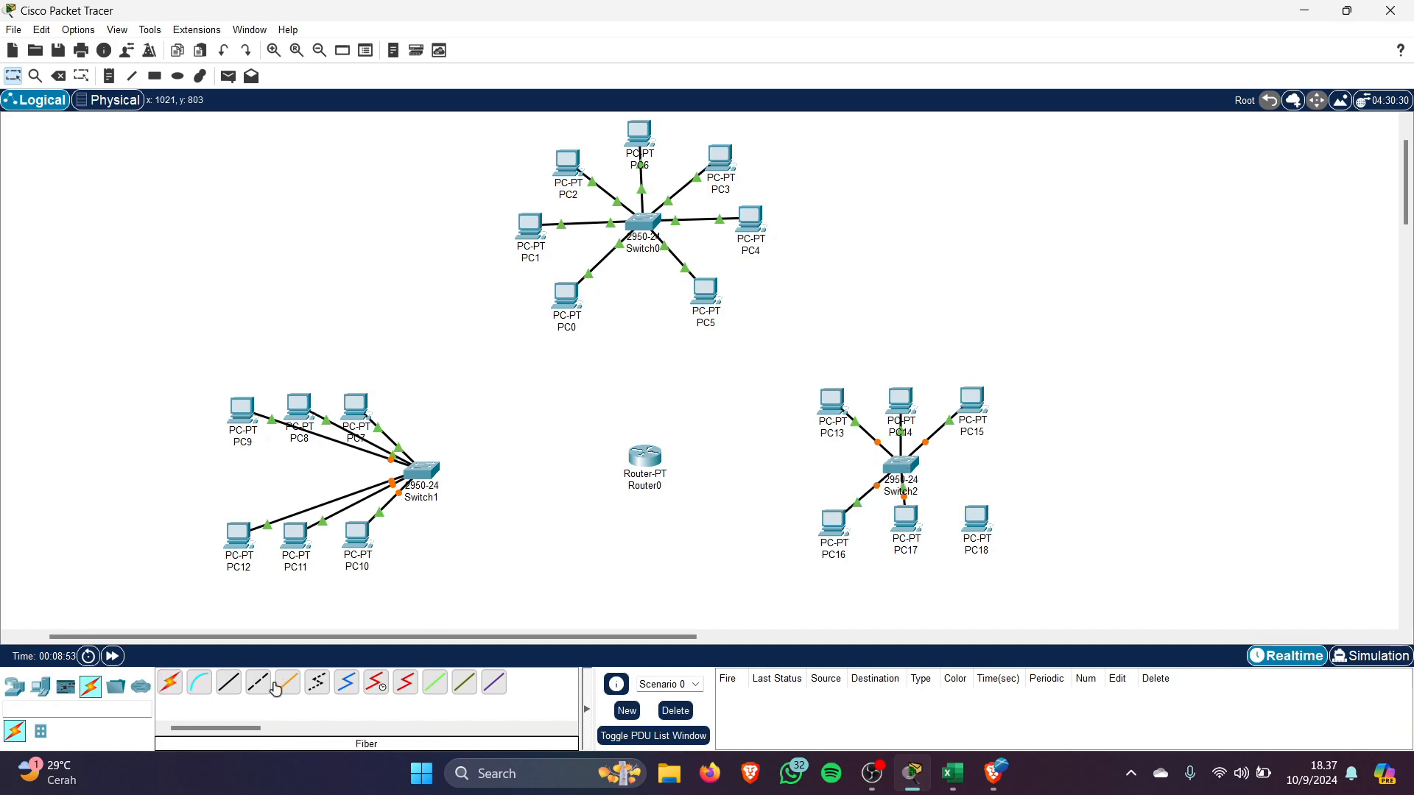
left_click(170, 684)
left_click(912, 465)
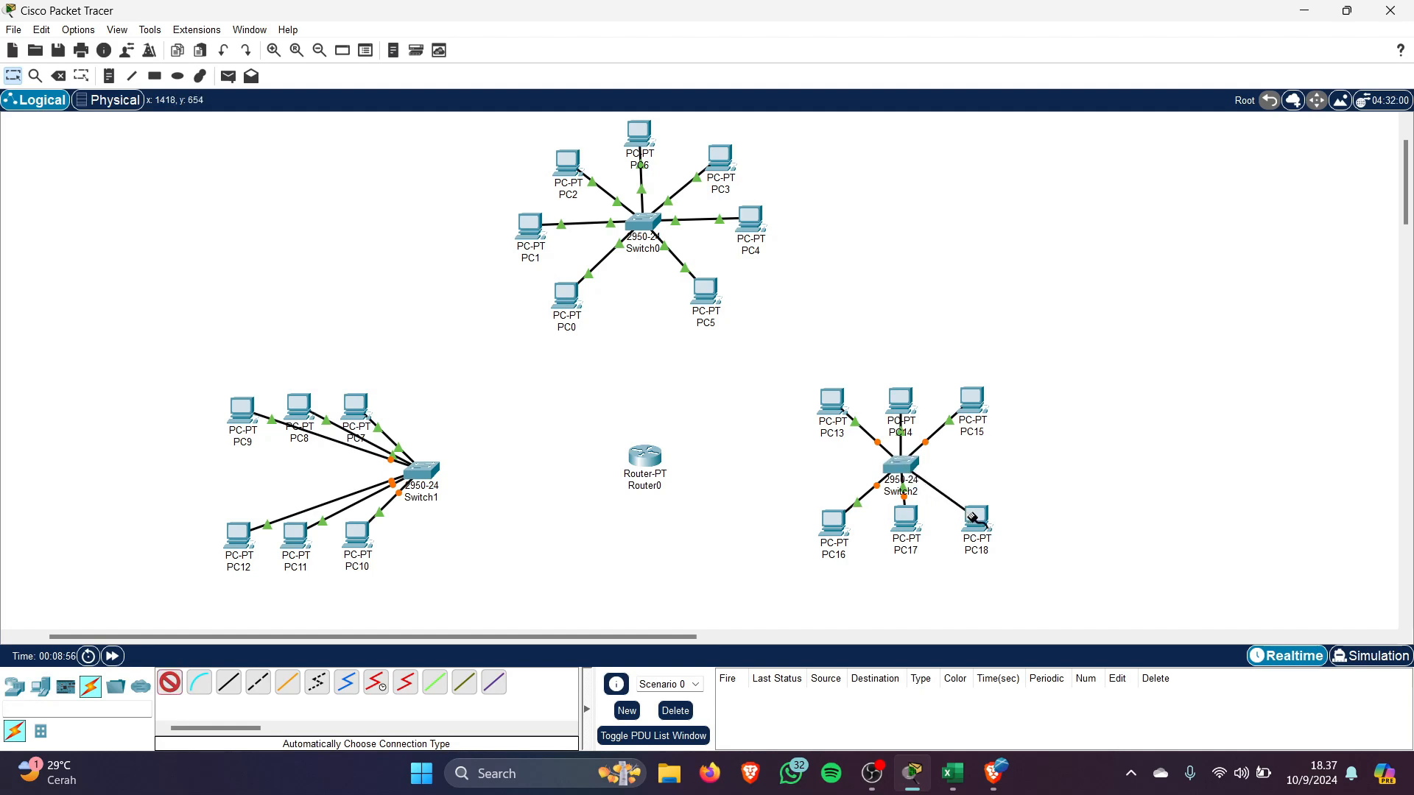
left_click(976, 524)
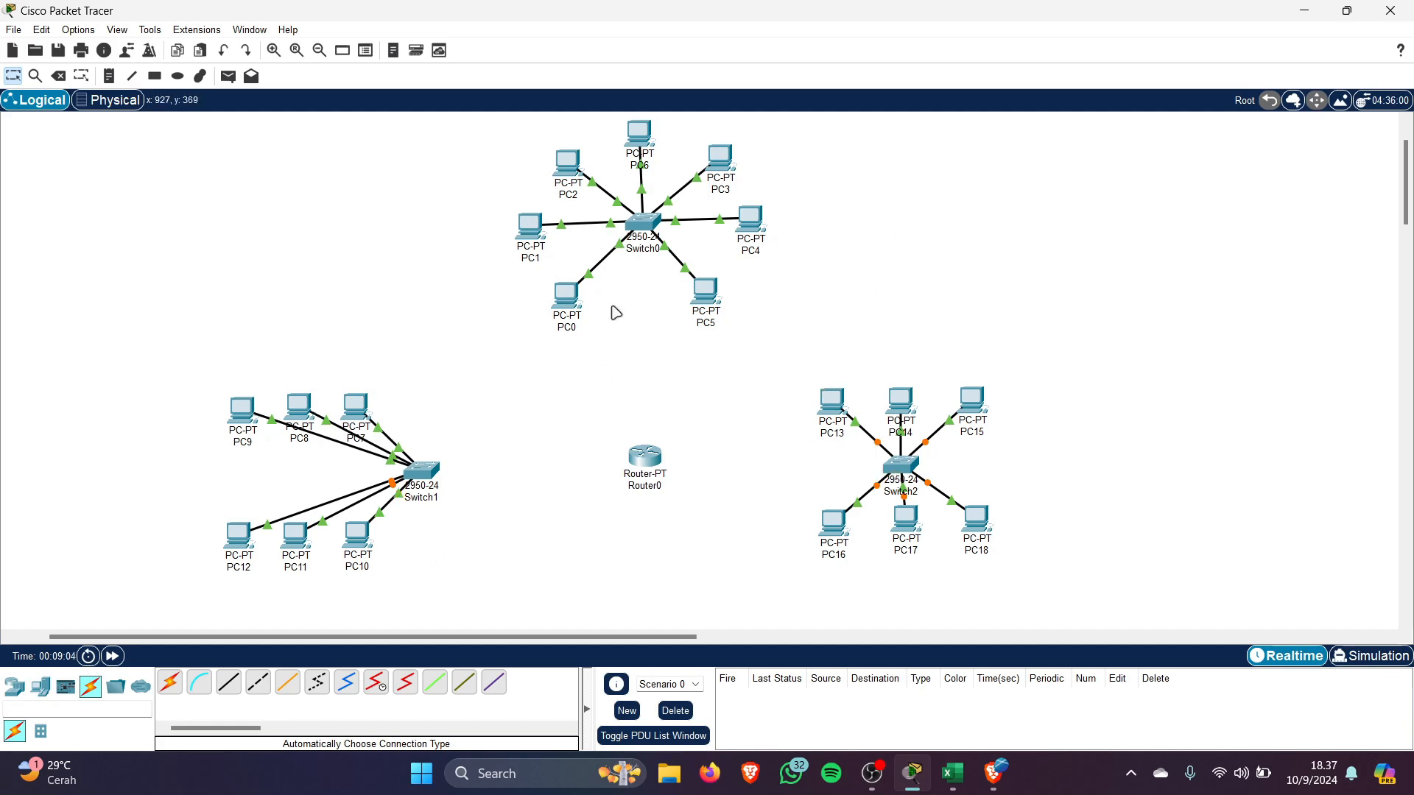
Install a PT-ROUTER-NM-1CFE module in Router0's empty slot nearest the existing modules and close the router's window
left_click(645, 456)
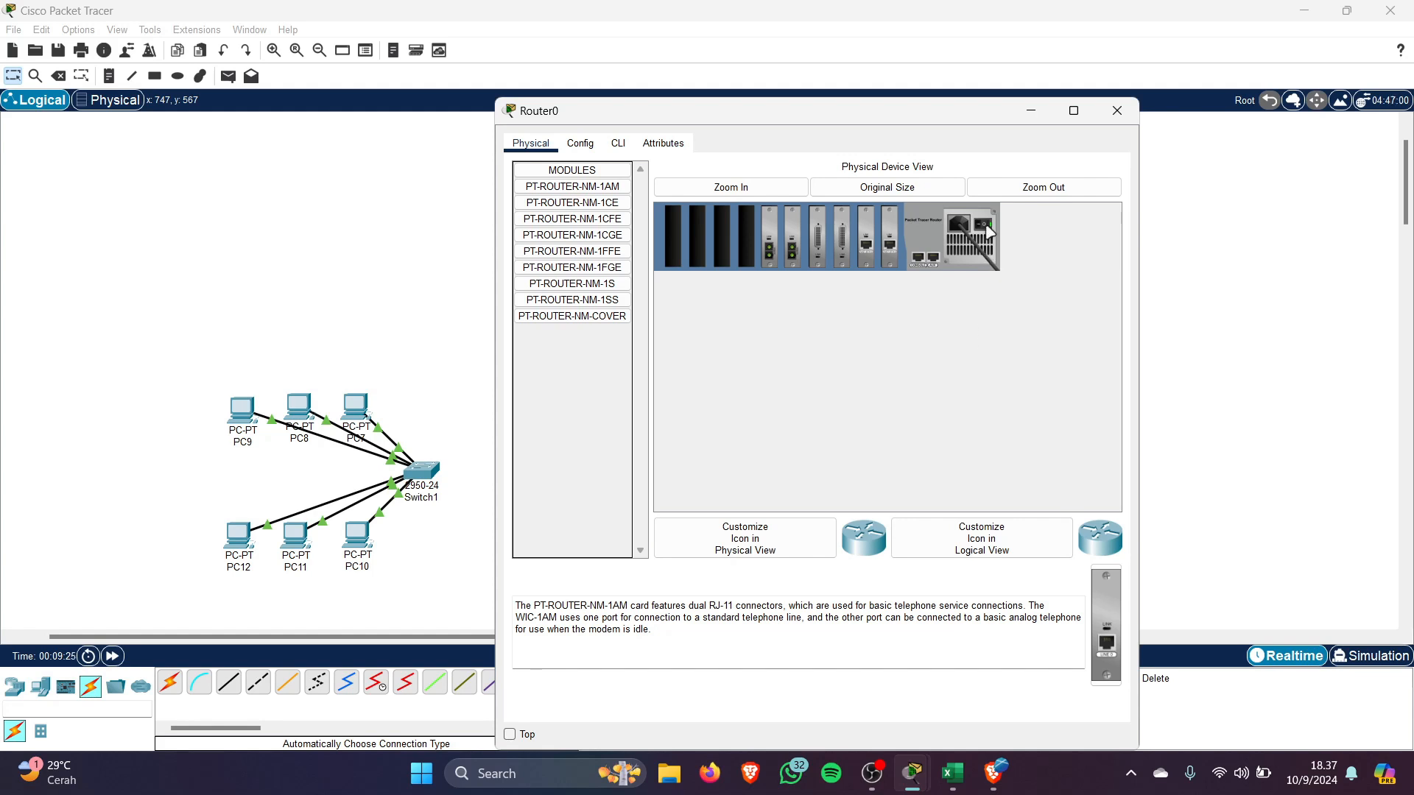
left_click(621, 219)
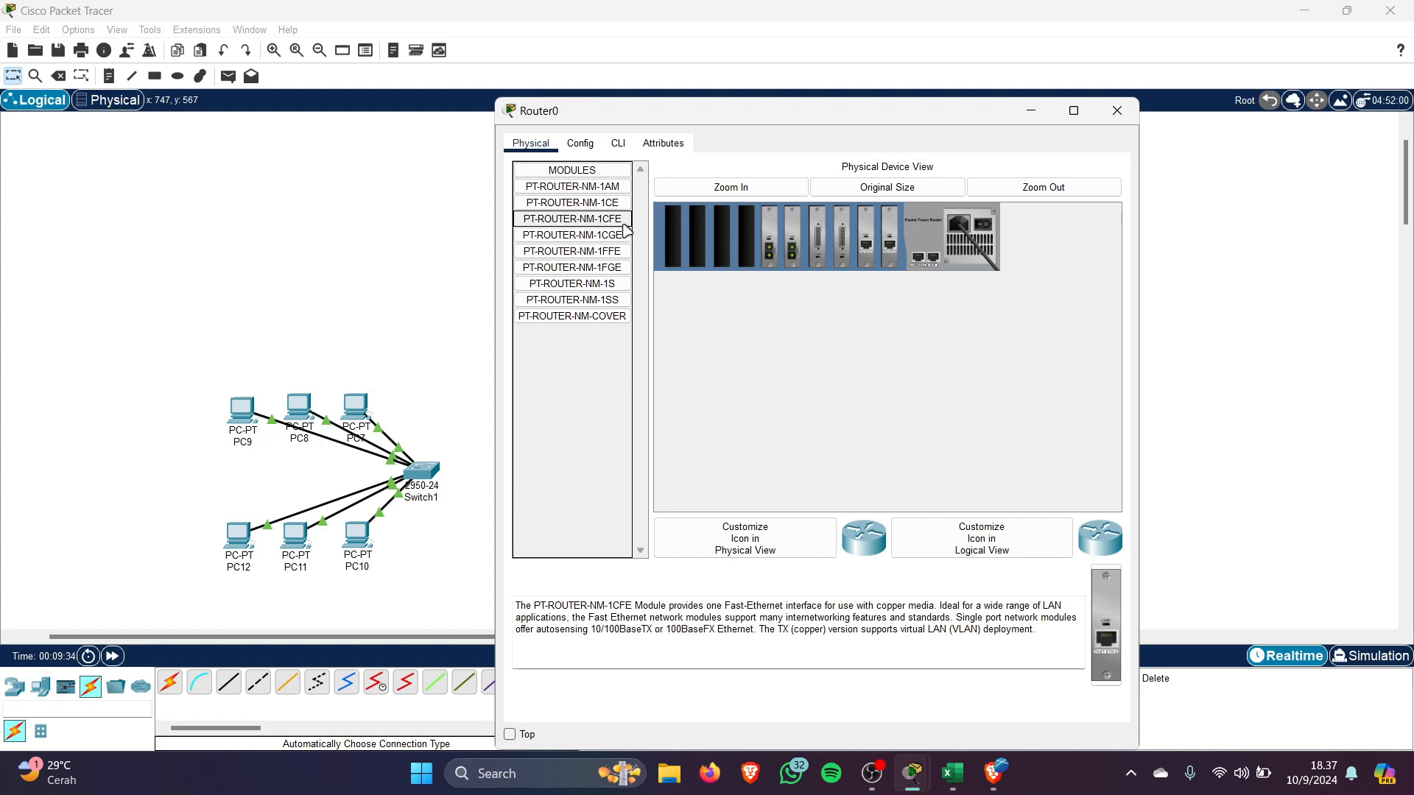
left_click_drag(1112, 626, 753, 253)
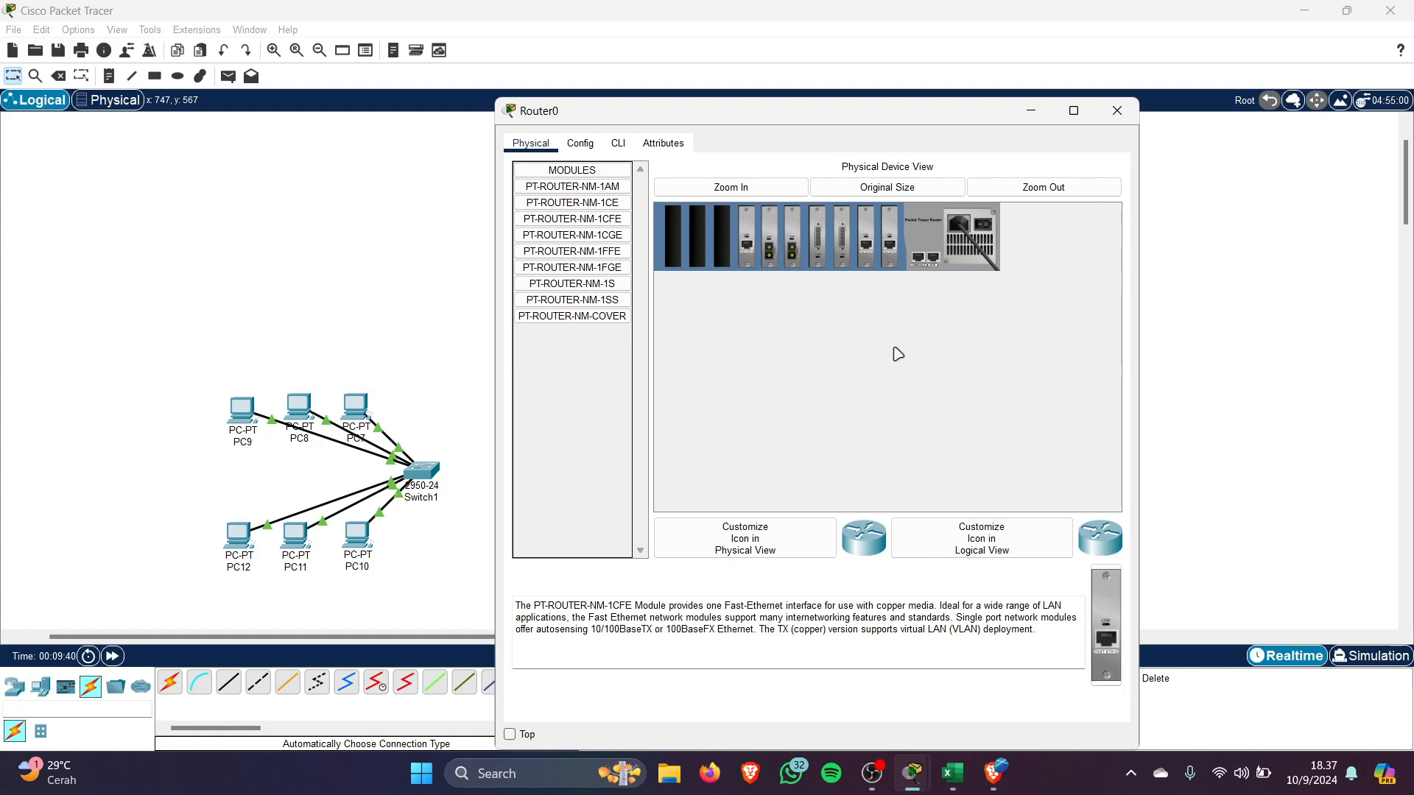
left_click(1117, 112)
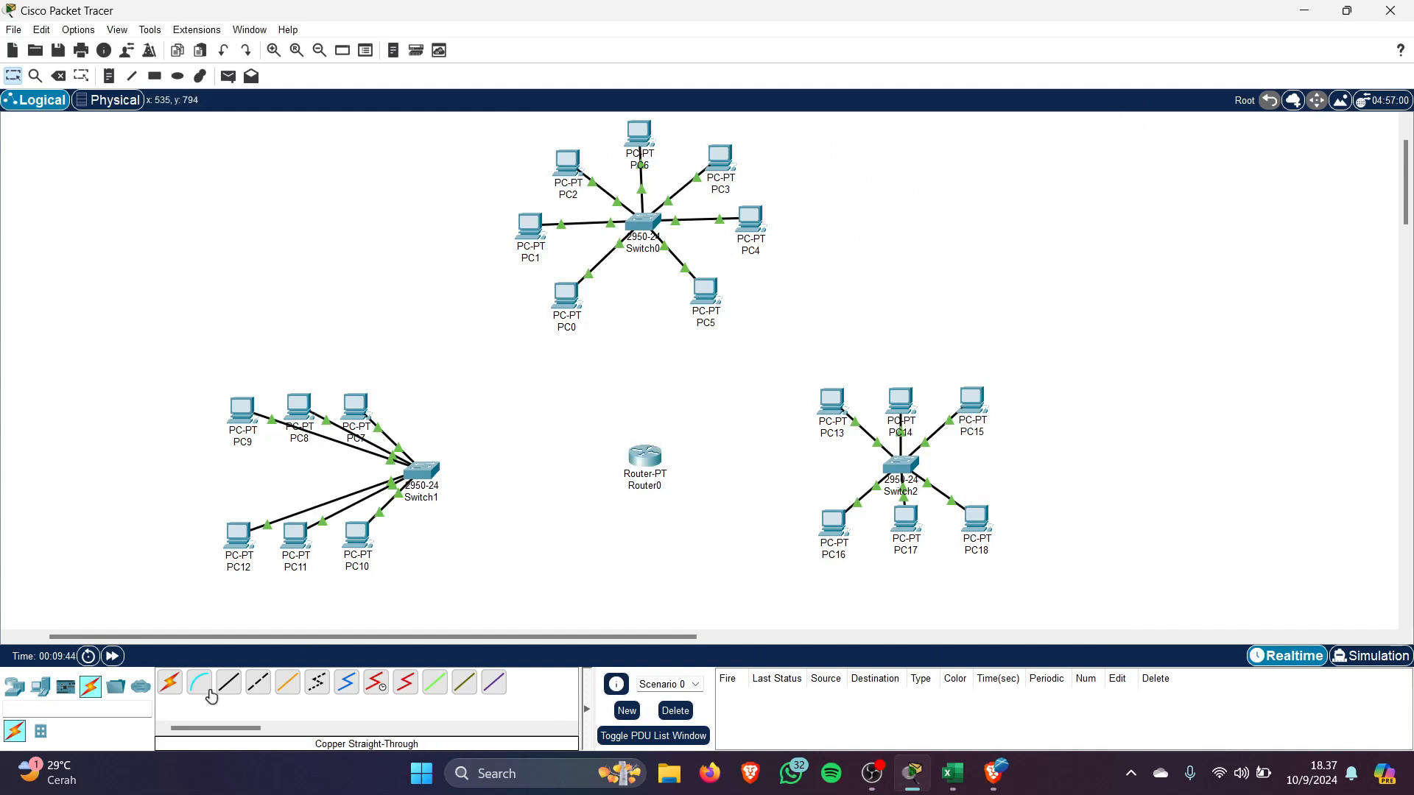
Connect Switch0, Switch1 and Switch2 to Router0 using the automatically chosen connection type
left_click(170, 683)
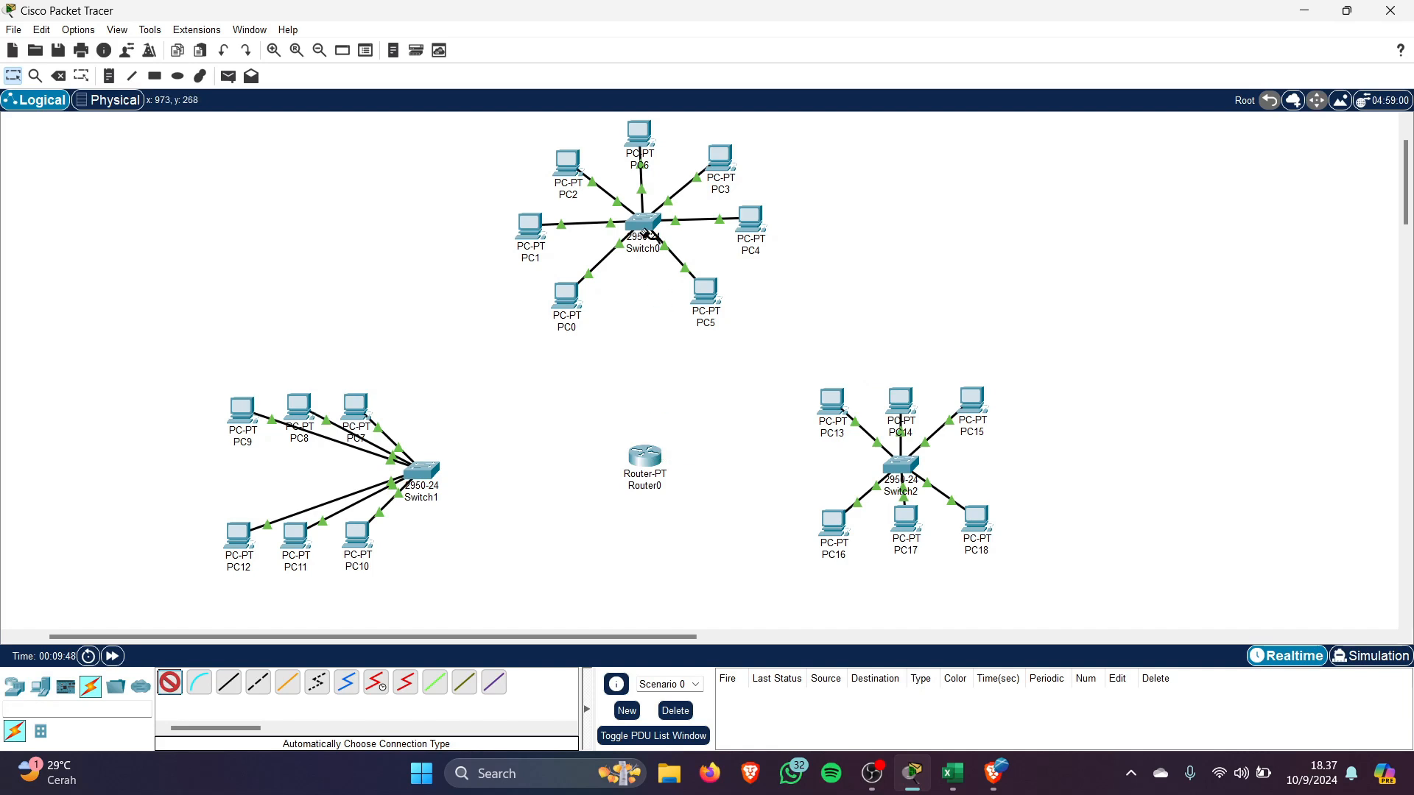
left_click(649, 221)
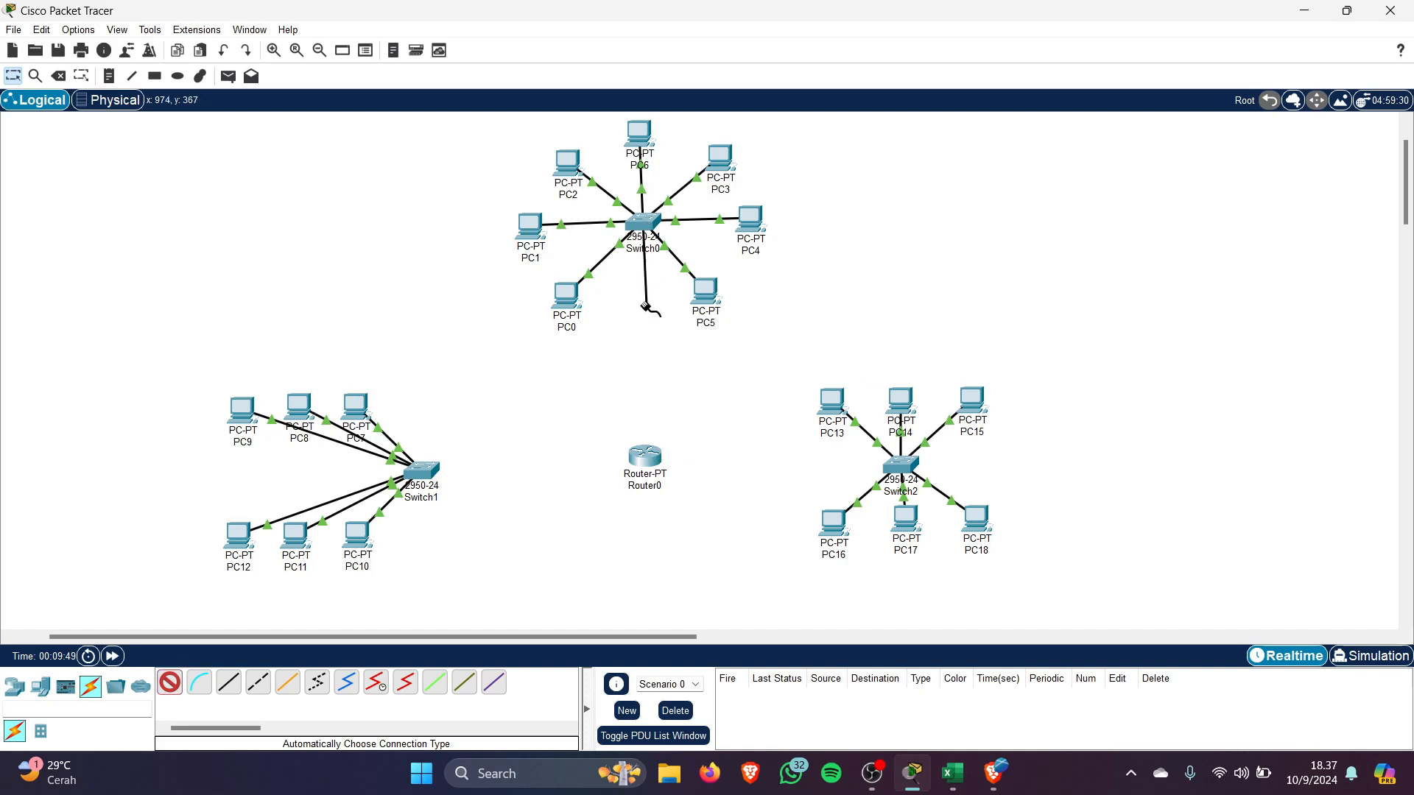
left_click(652, 456)
left_click(169, 683)
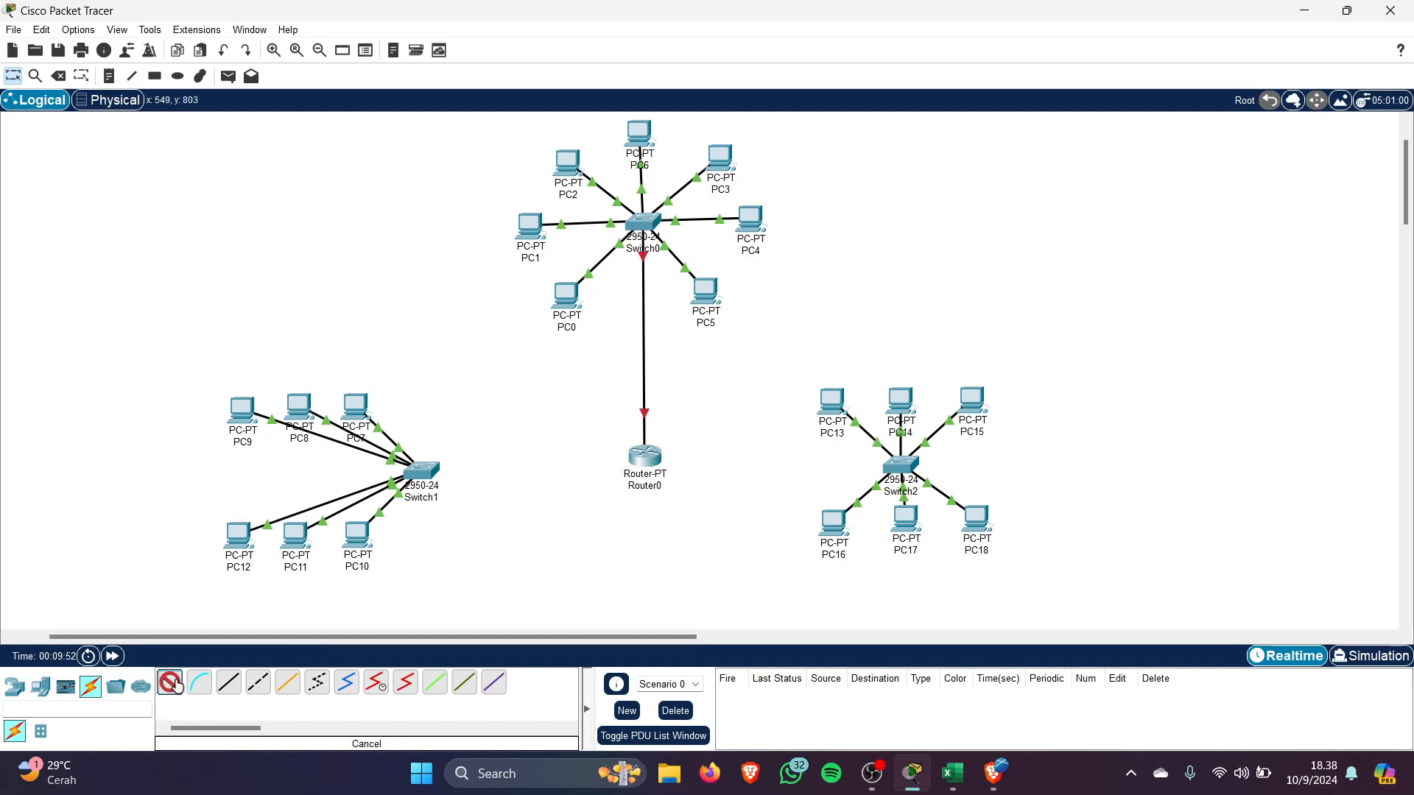
left_click(426, 471)
left_click(646, 457)
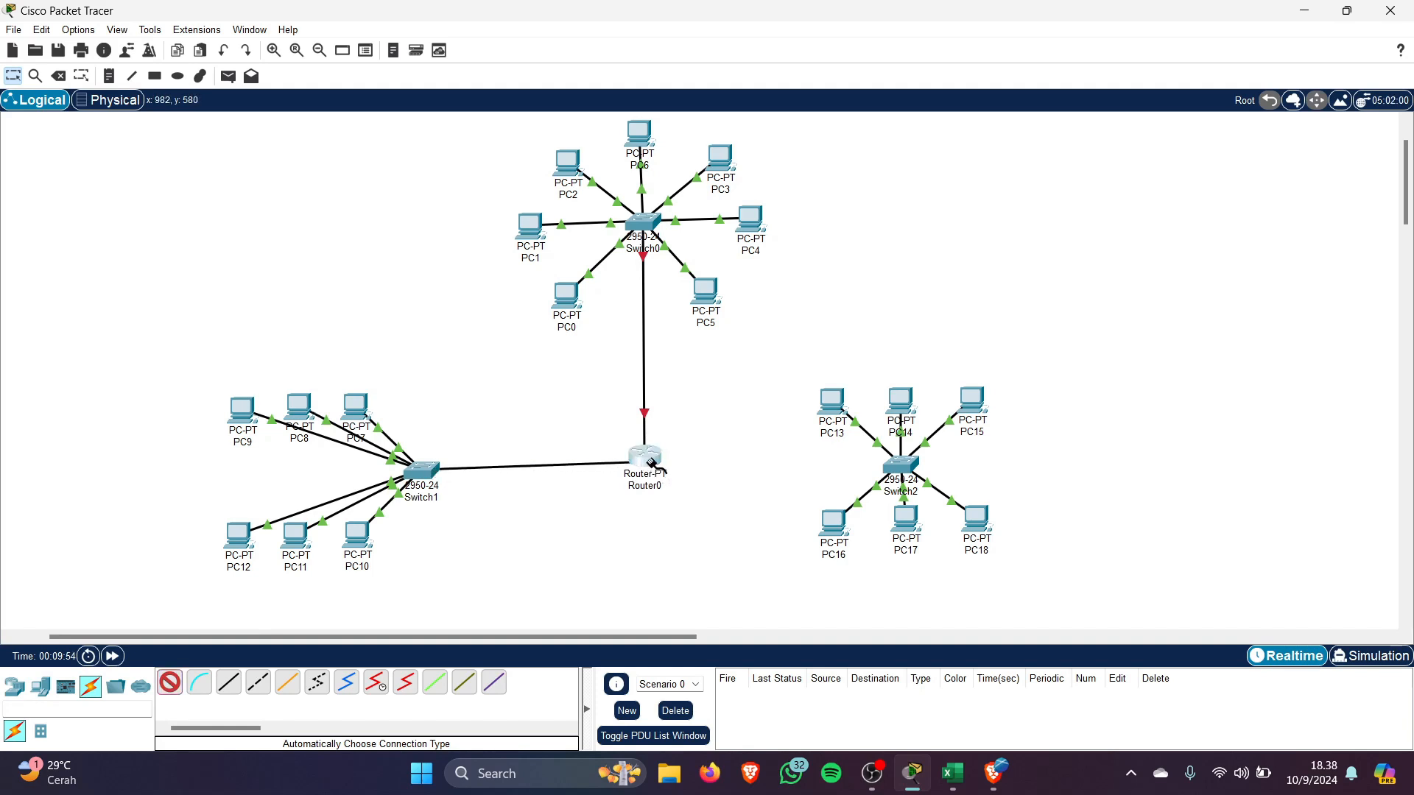
left_click(170, 683)
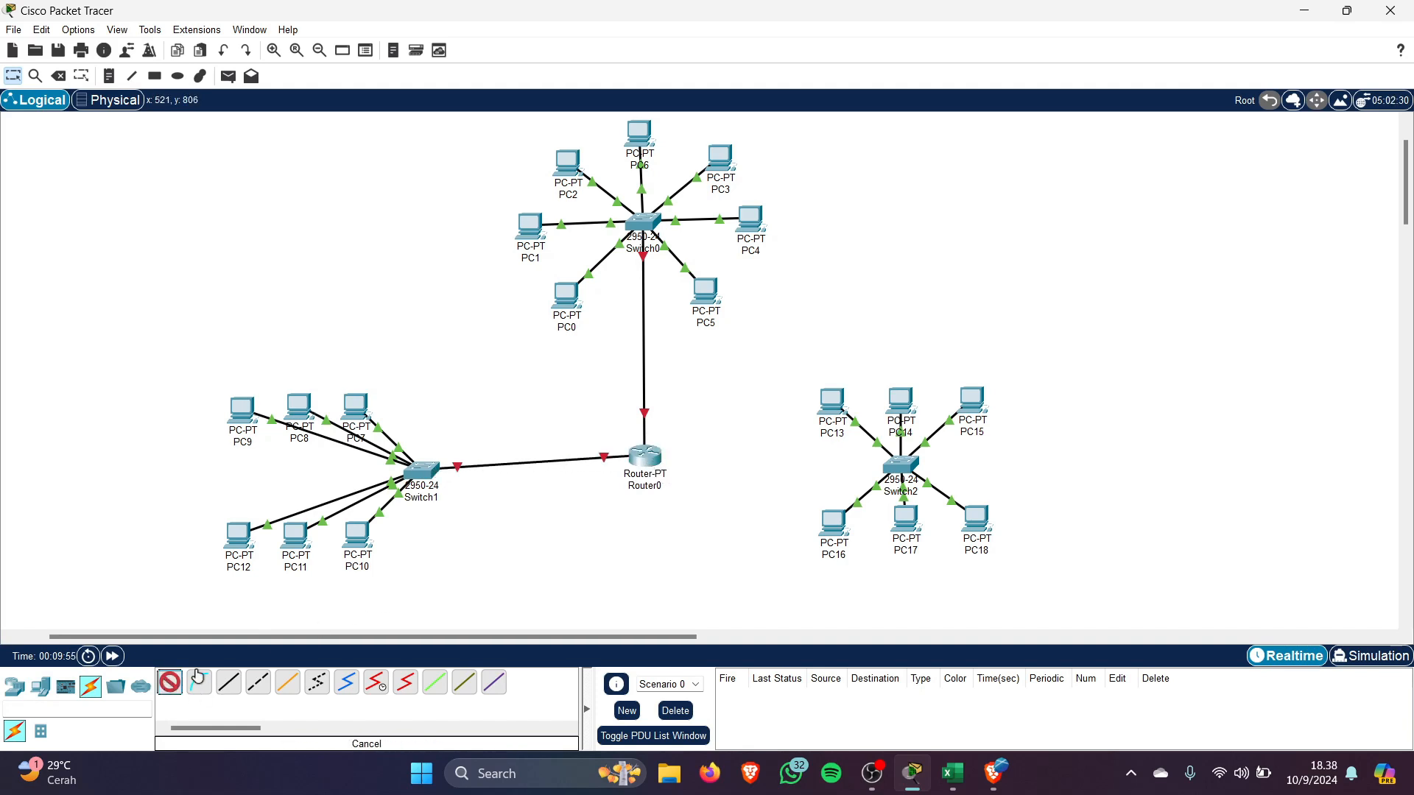
left_click(899, 464)
left_click(646, 457)
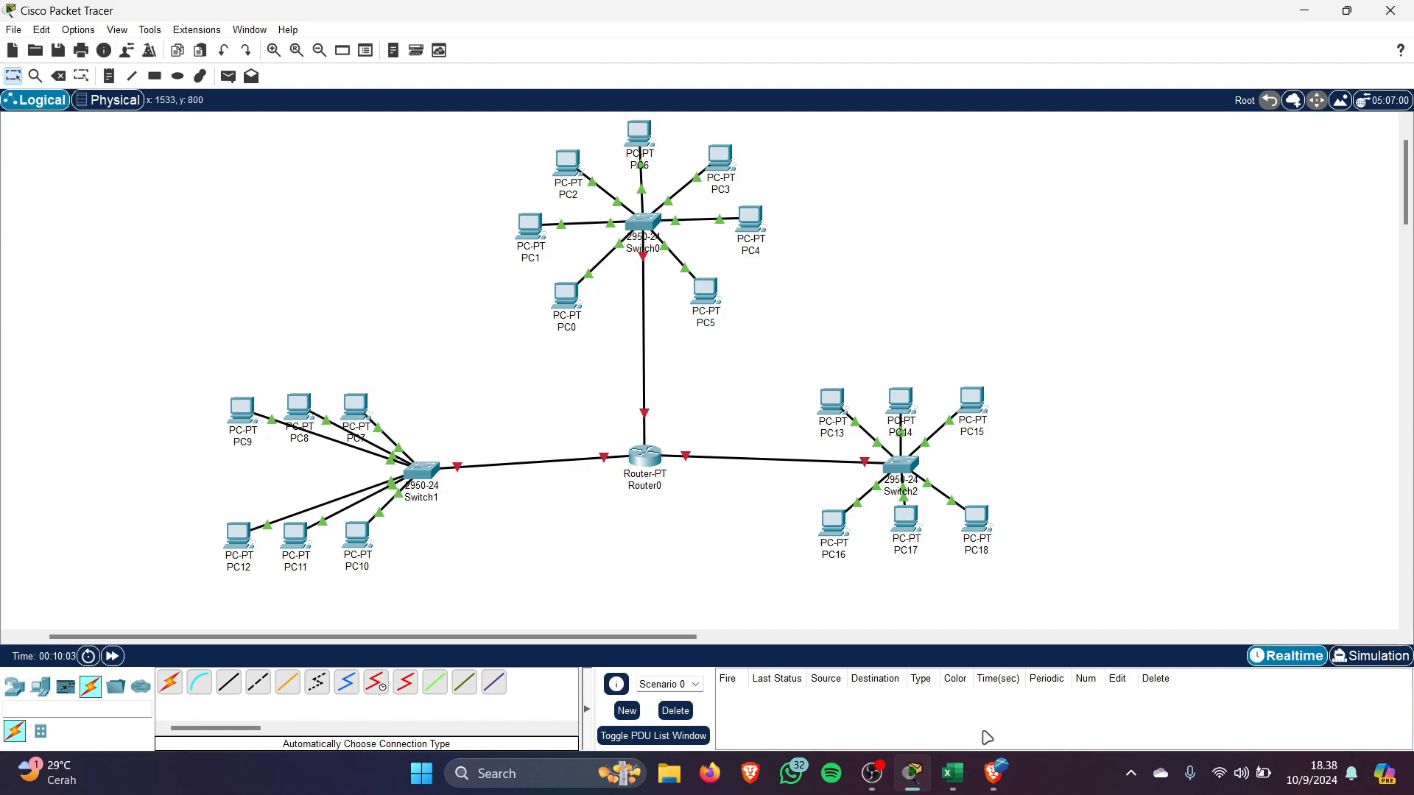
Consult the addressing table in the konfig Excel workbook and set PC0's IPv4 default gateway to 192.168.1.1 in Packet Tracer
left_click(952, 773)
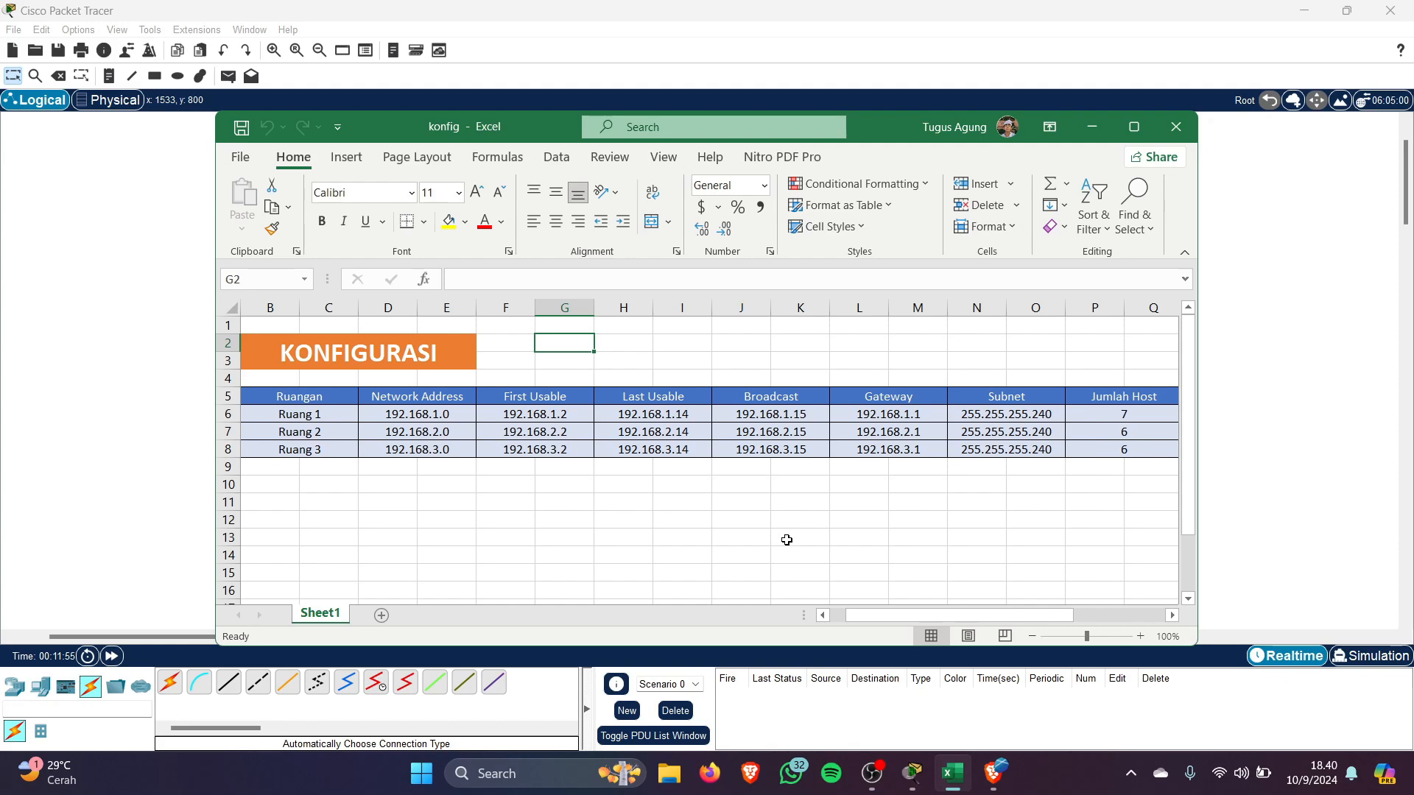
left_click(1091, 127)
scroll(629, 353, "up", 1)
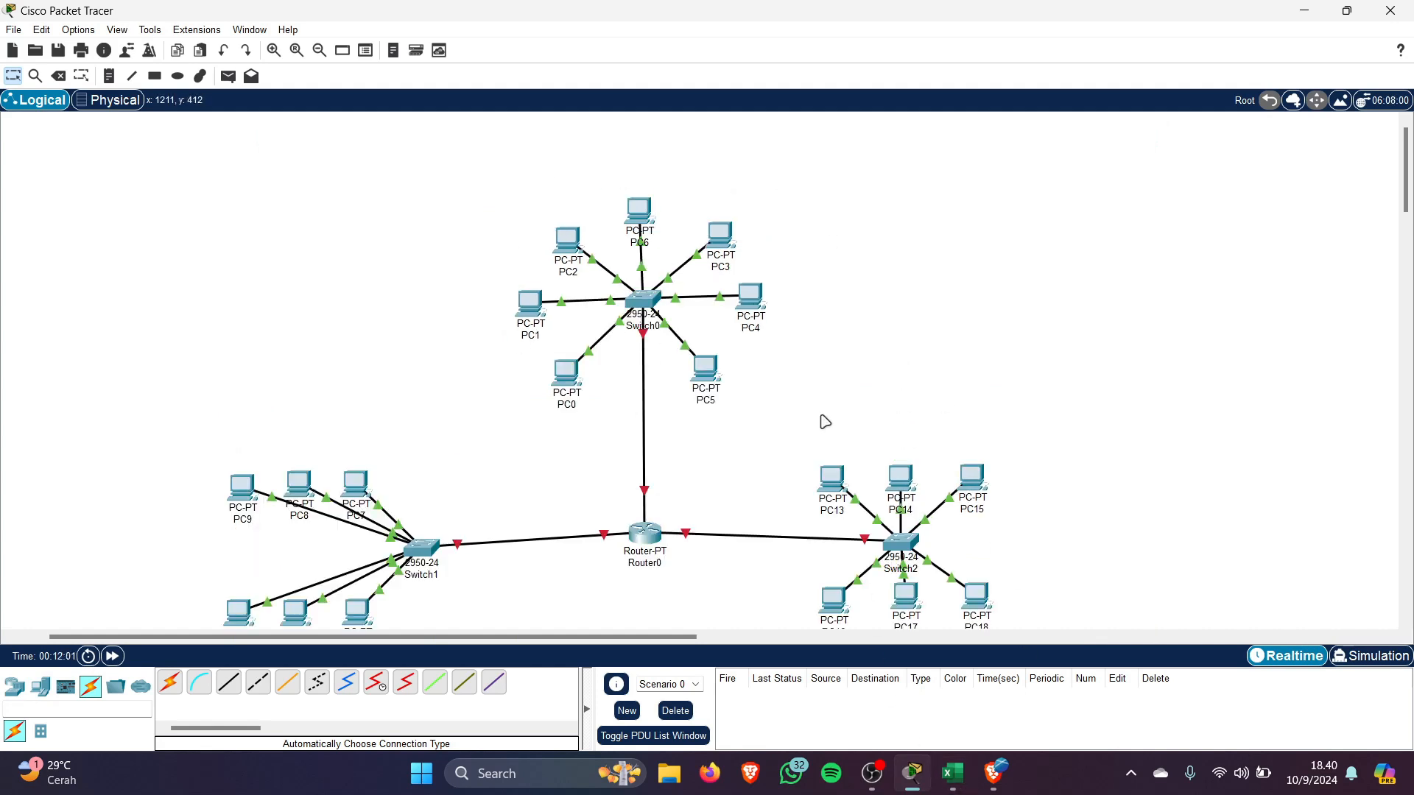
left_click(567, 382)
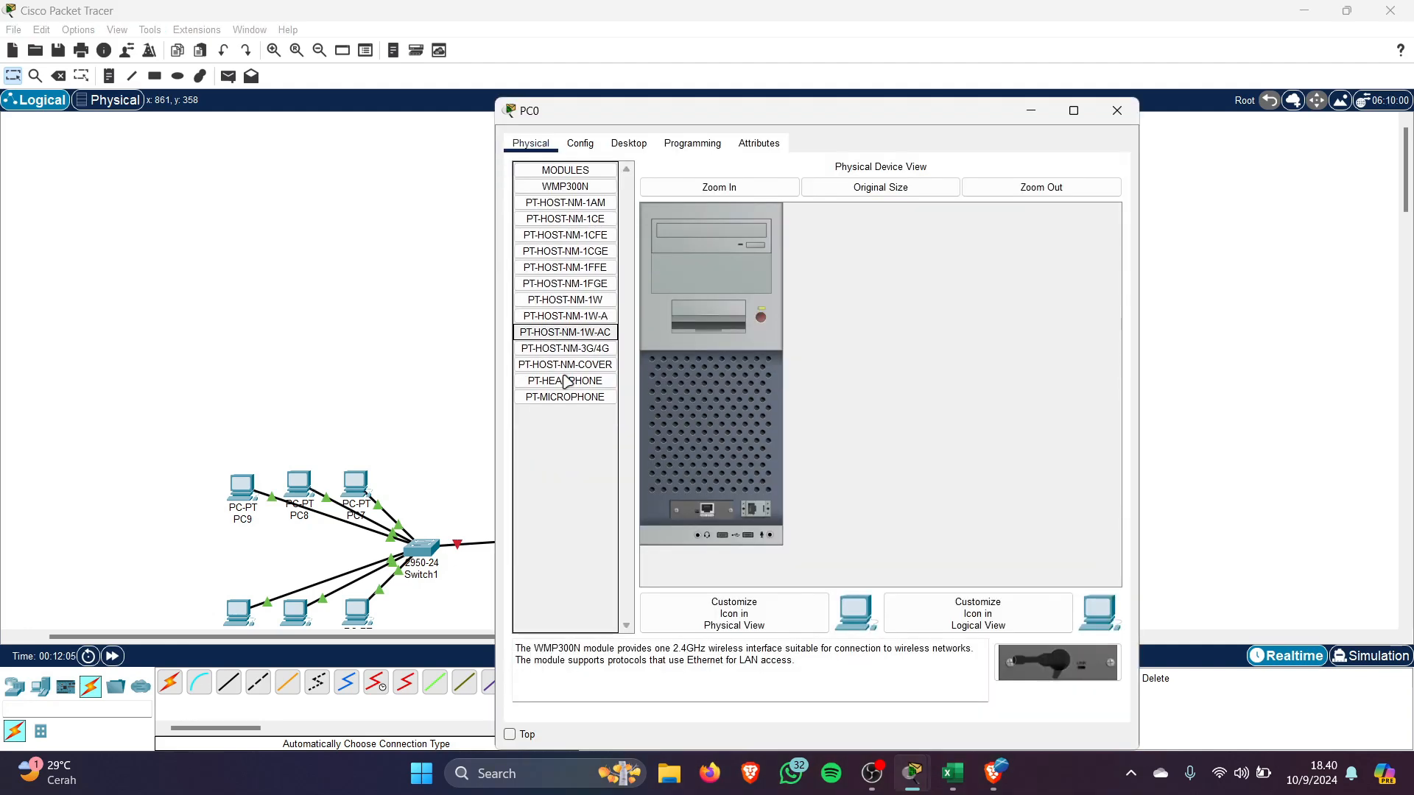
left_click(580, 144)
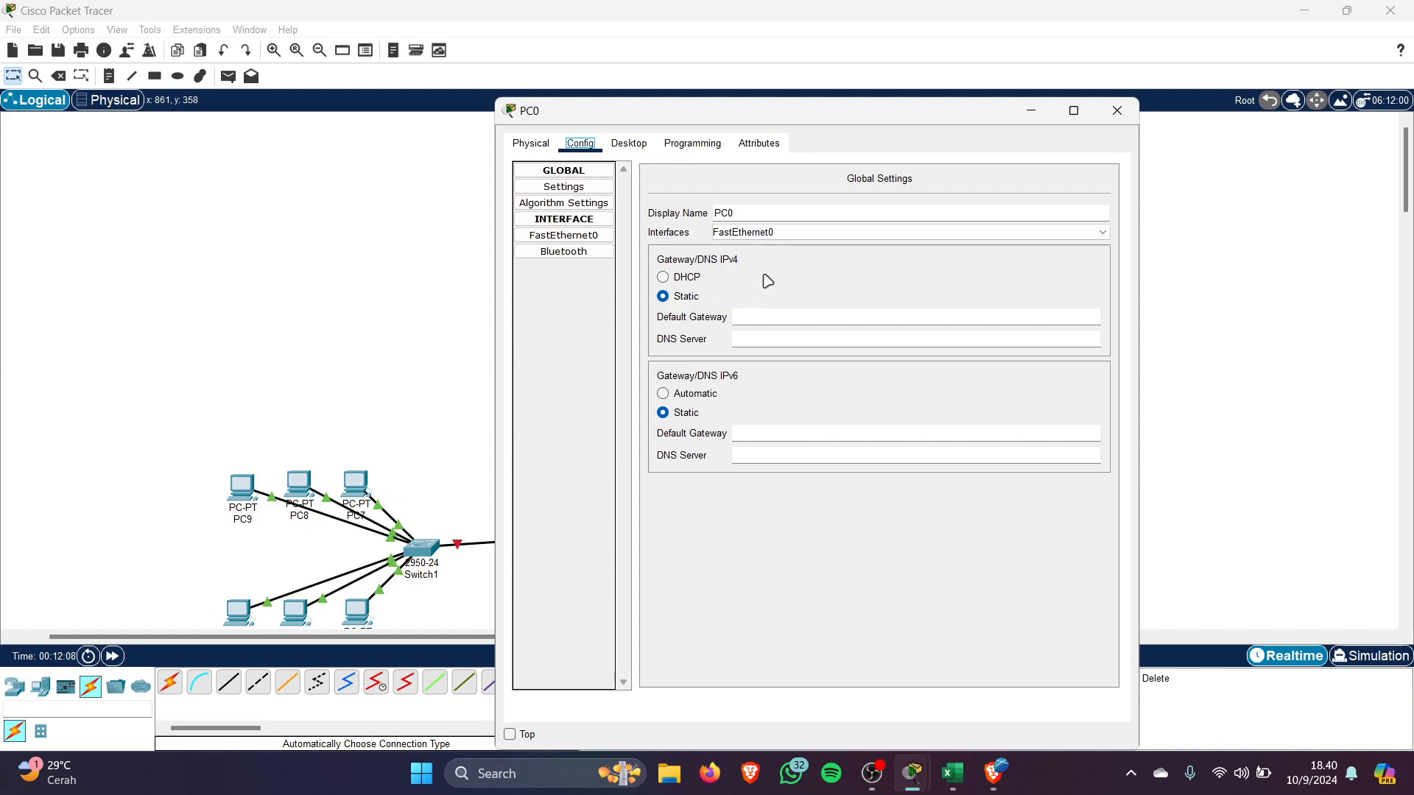
left_click(777, 317)
left_click(949, 783)
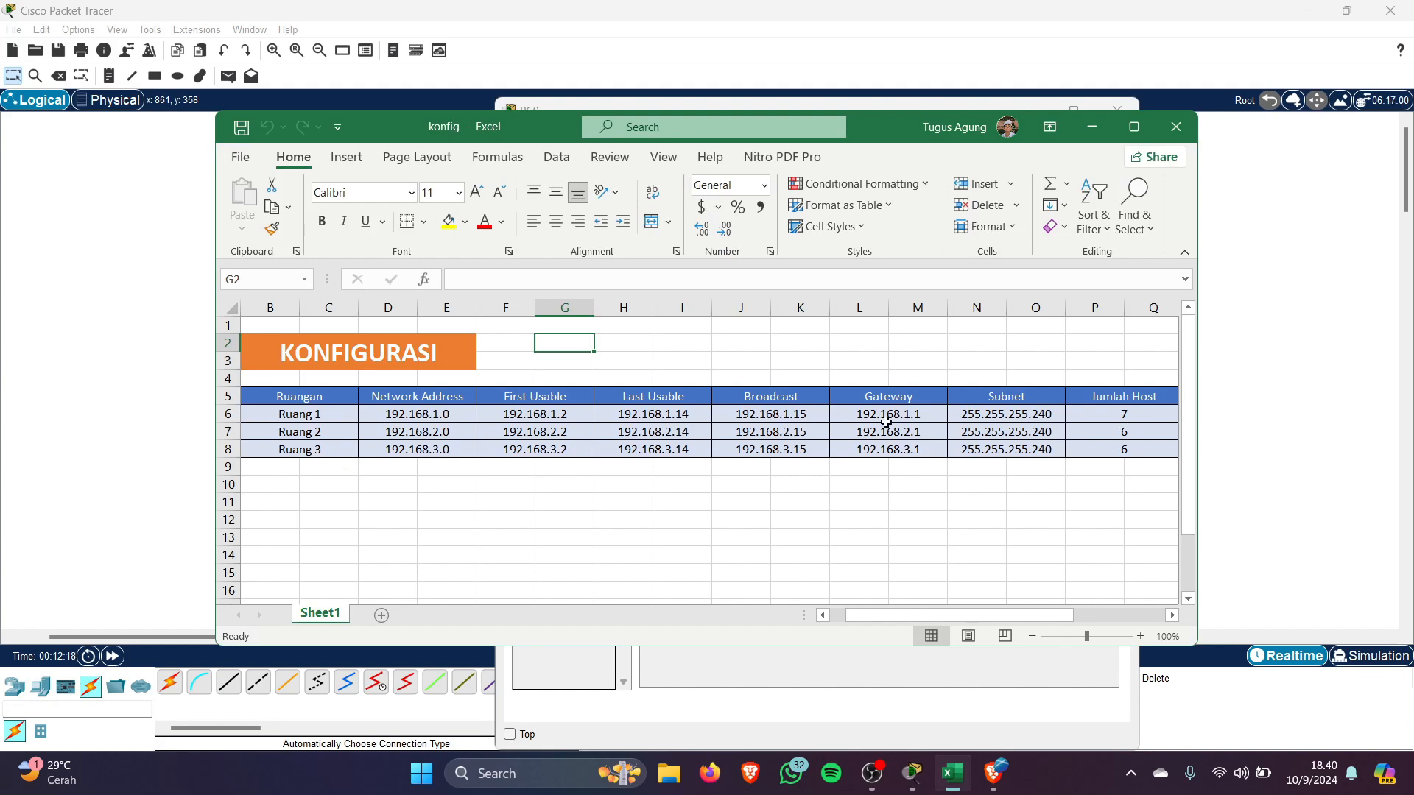
left_click(962, 775)
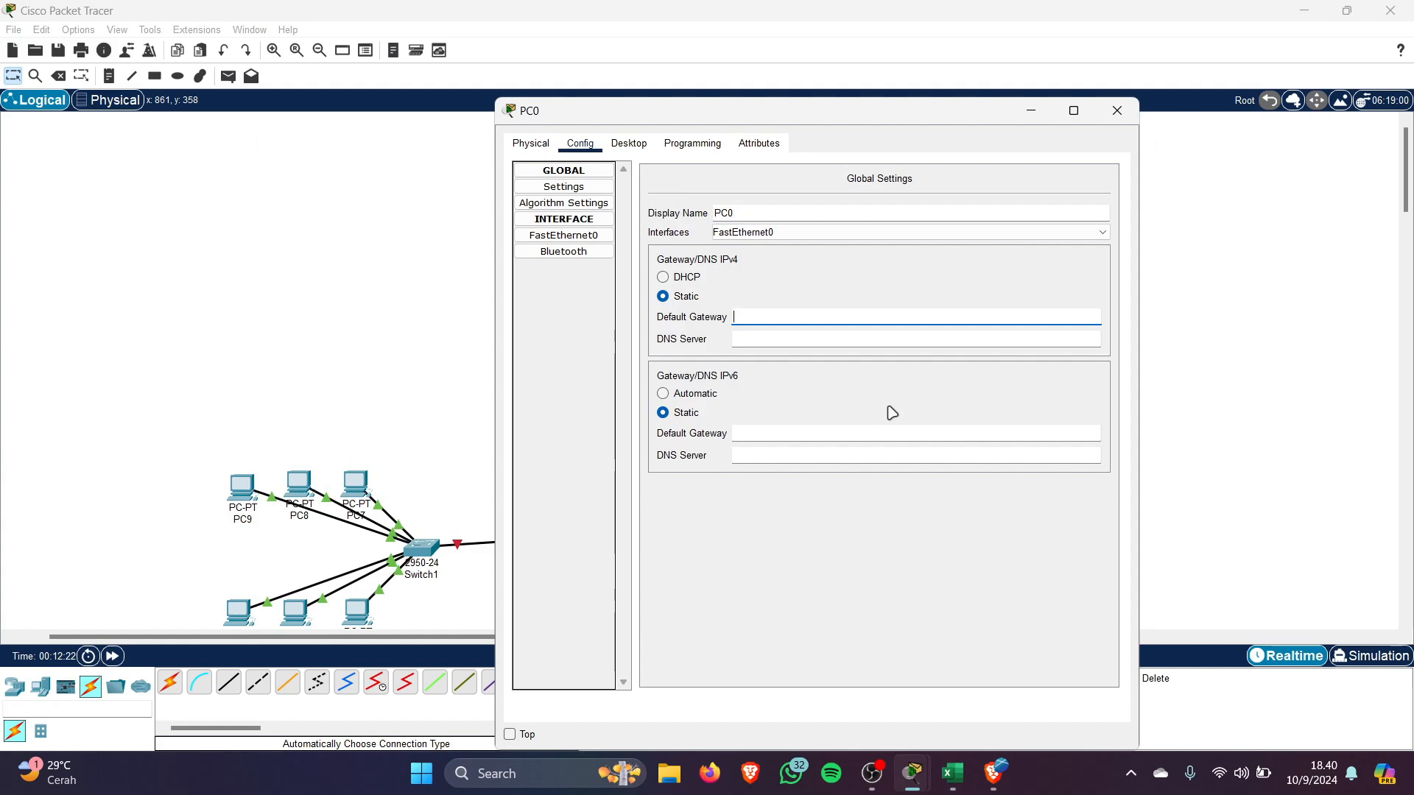
type("192.168.1.1")
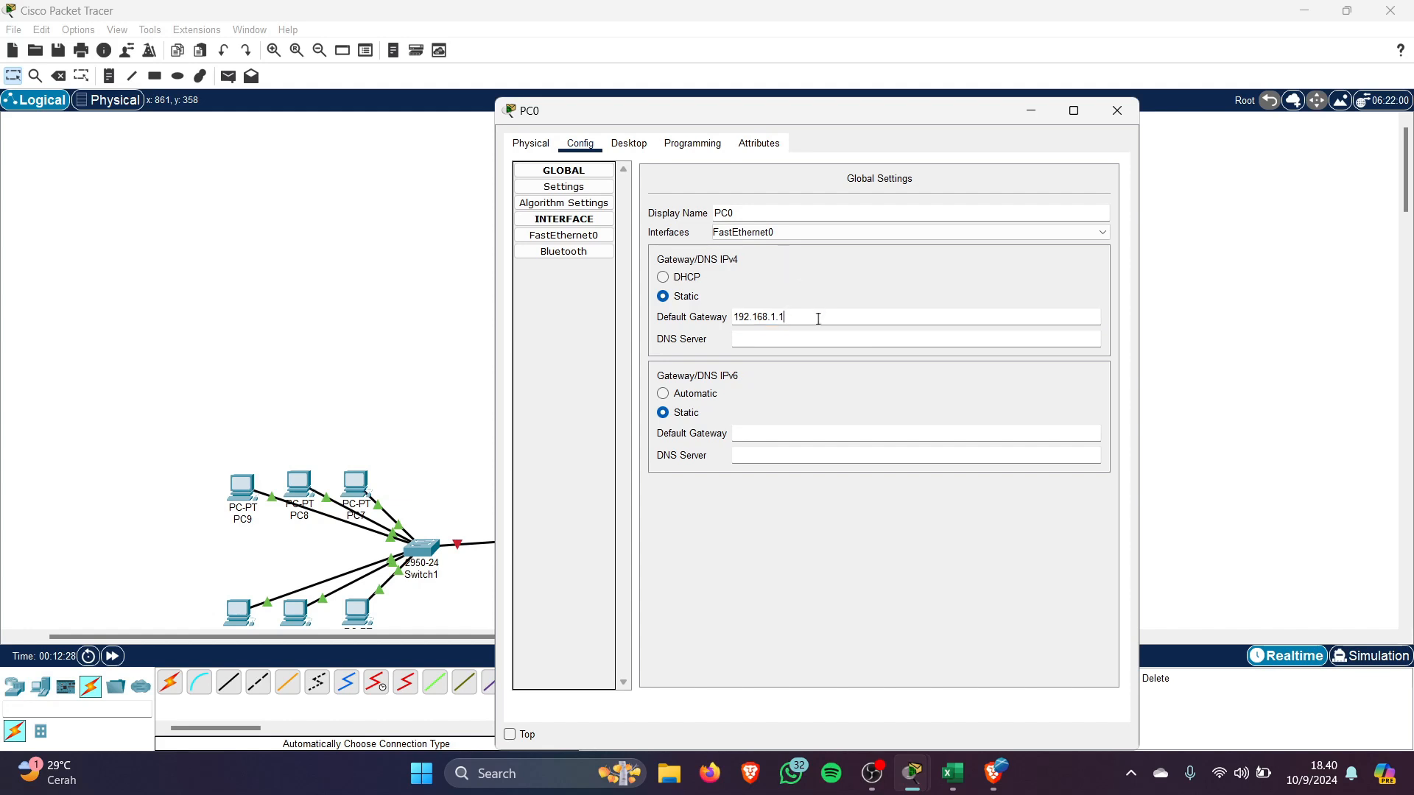
Copy PC0's gateway address, check Ruang 1 in the konfig Excel workbook, and set PC0's FastEthernet0 IPv4 address to 192.168.1.2 in Packet Tracer
left_click_drag(816, 317, 713, 321)
key("ctrl+c")
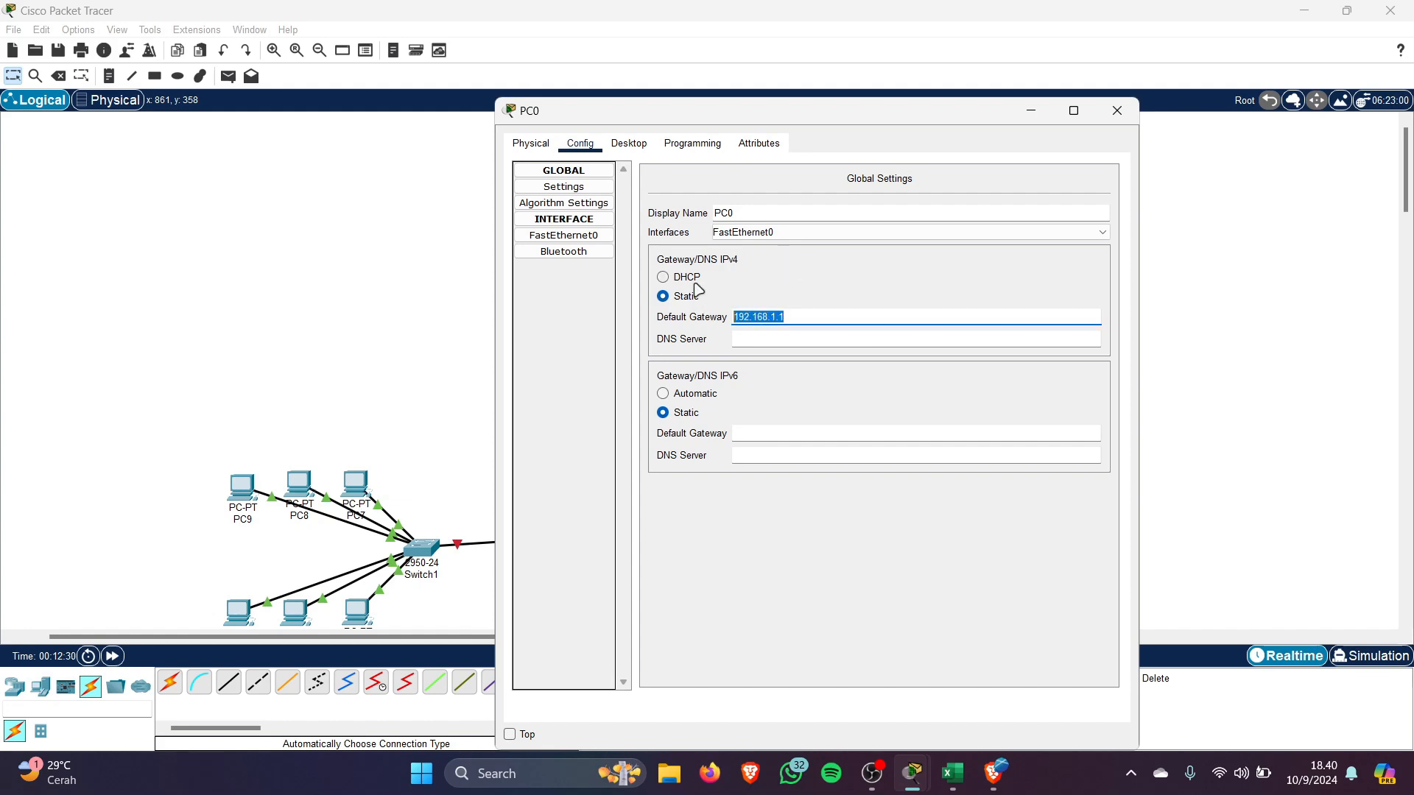
left_click(601, 237)
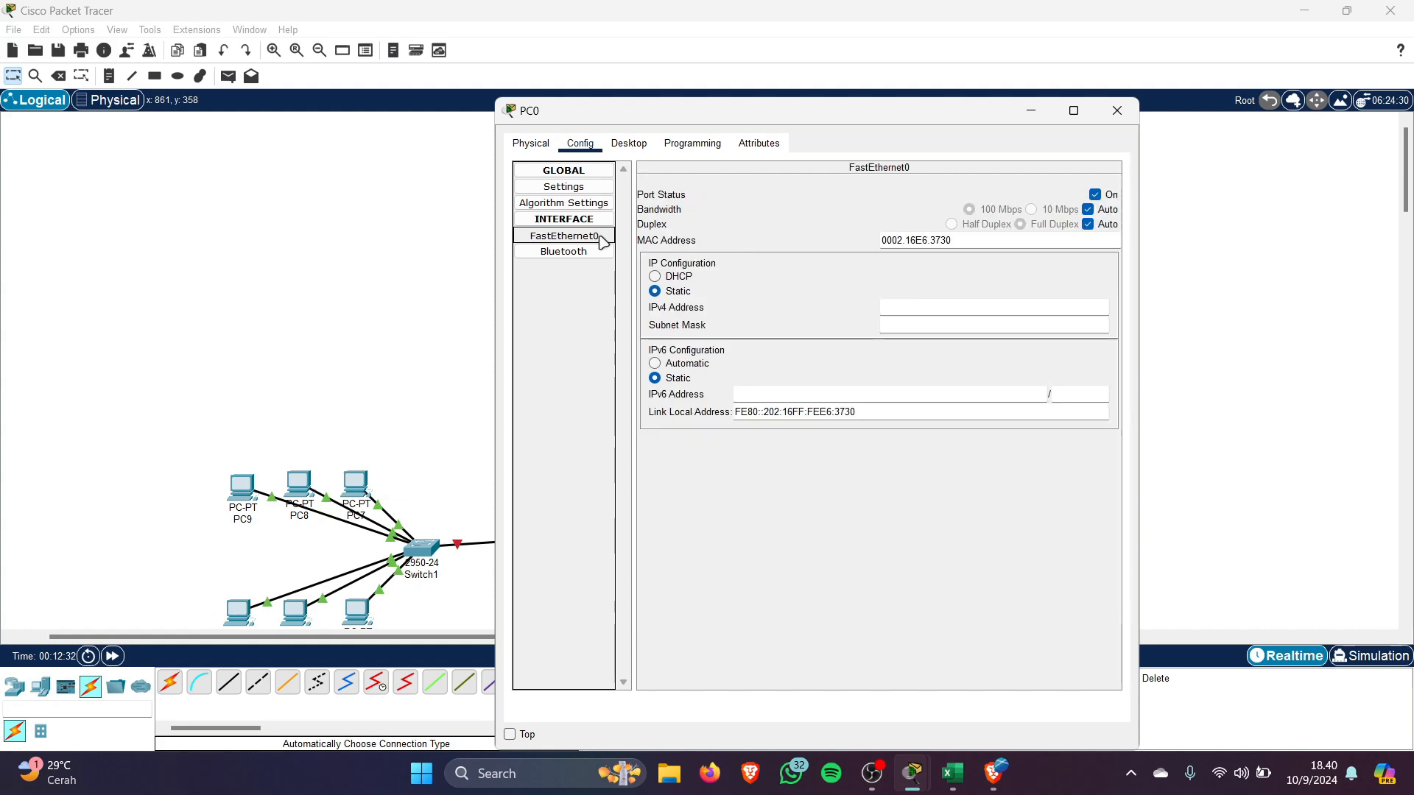
left_click(931, 309)
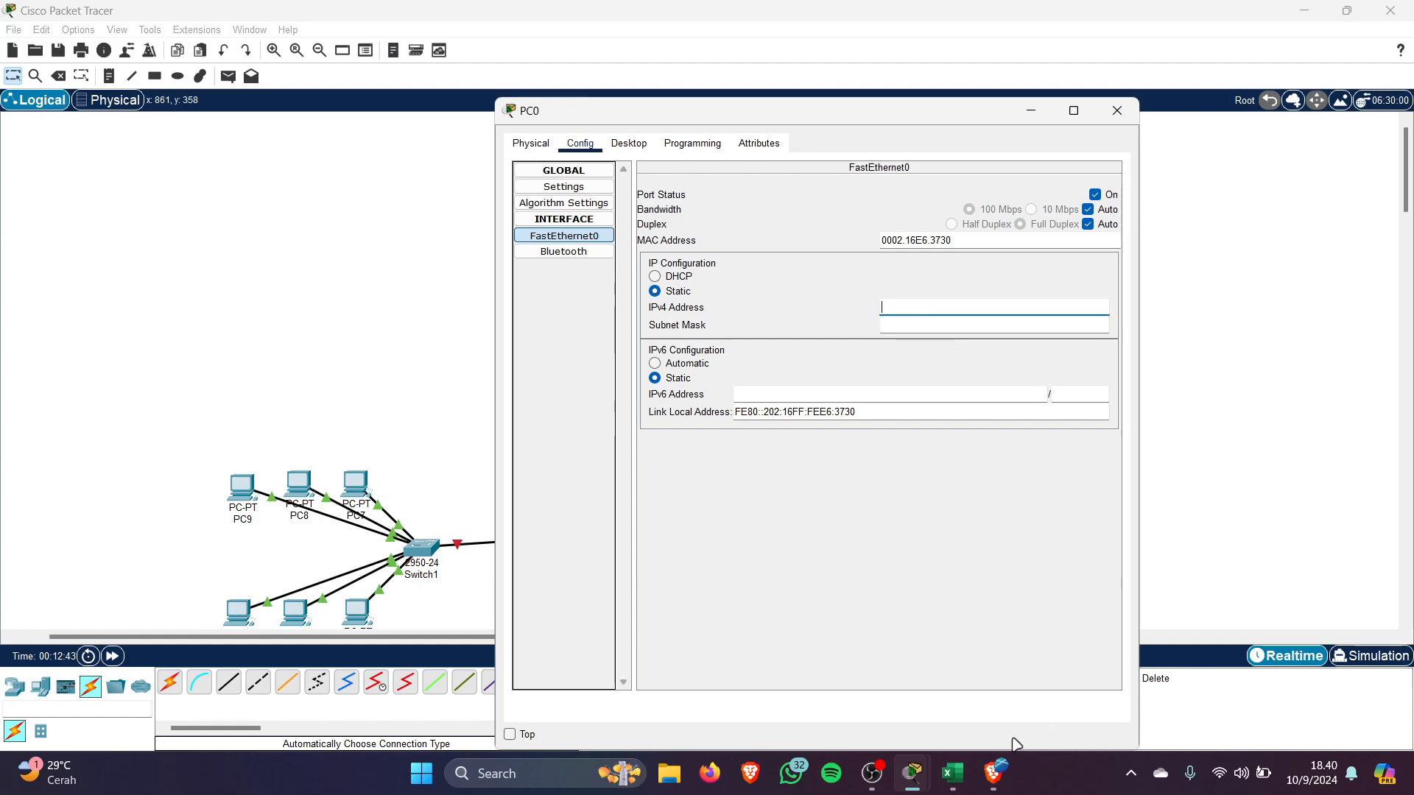
left_click(952, 774)
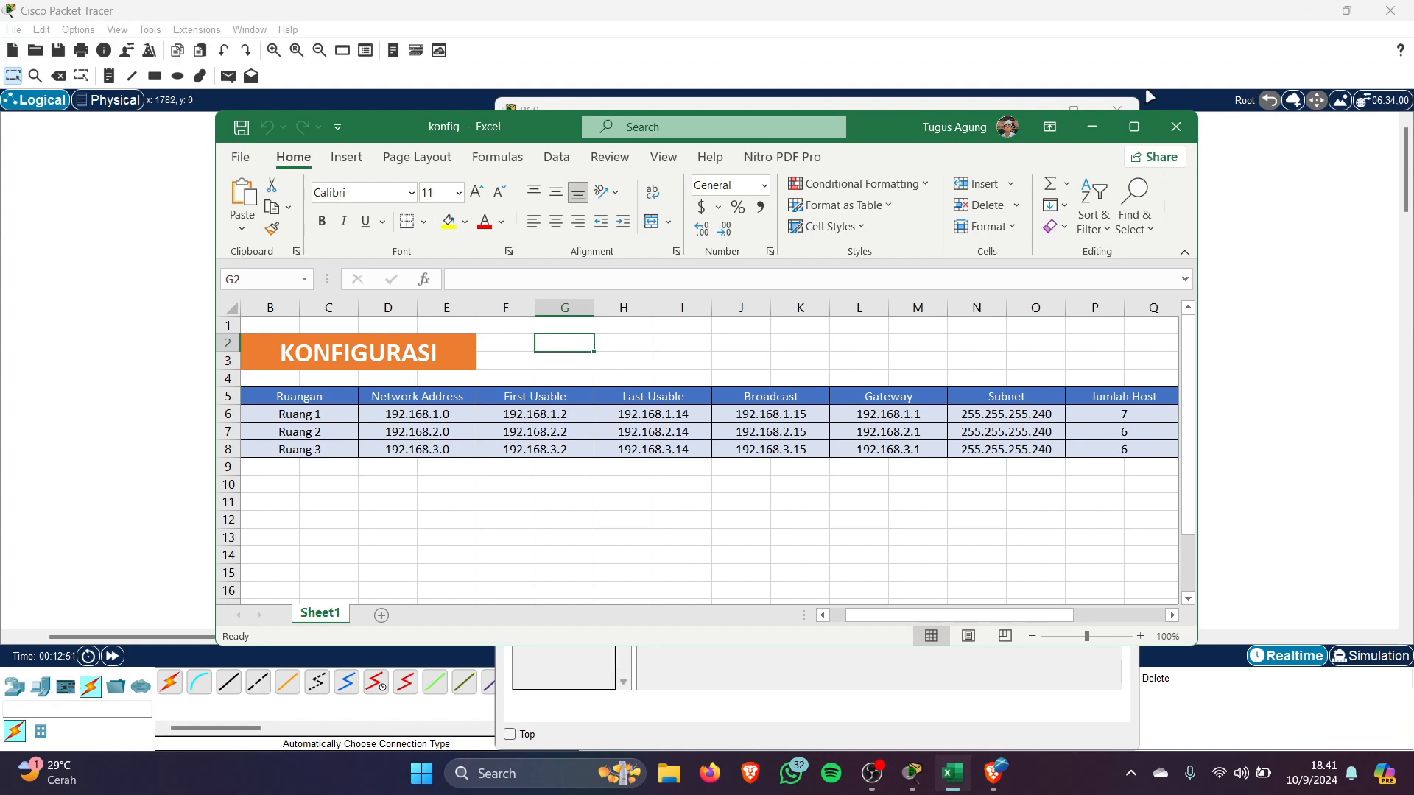
left_click(1092, 126)
left_click(918, 305)
key("ctrl+v")
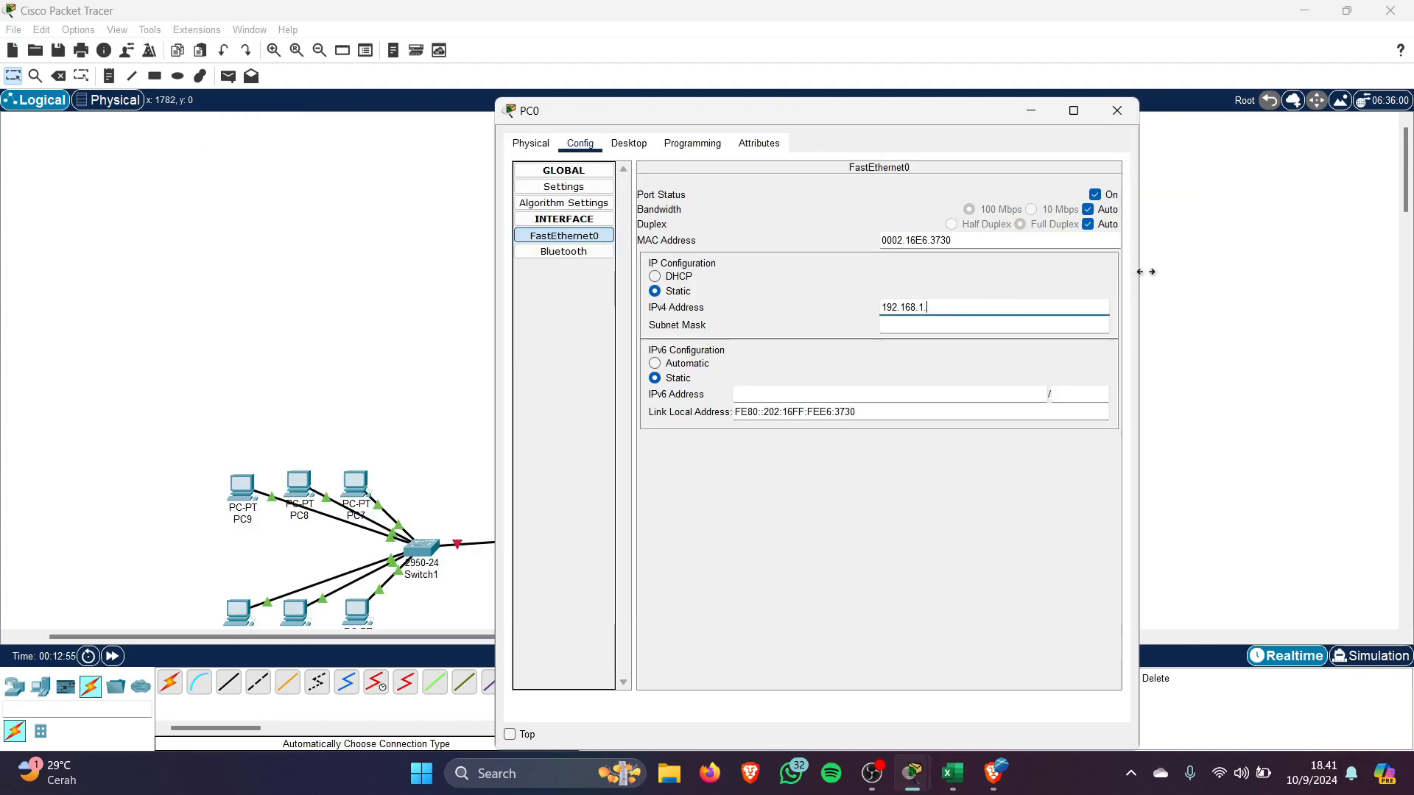
key("BackSpace")
type("2")
Set PC0's FastEthernet0 subnet mask to 255.255.255.240 and close its configuration window
left_click(1042, 324)
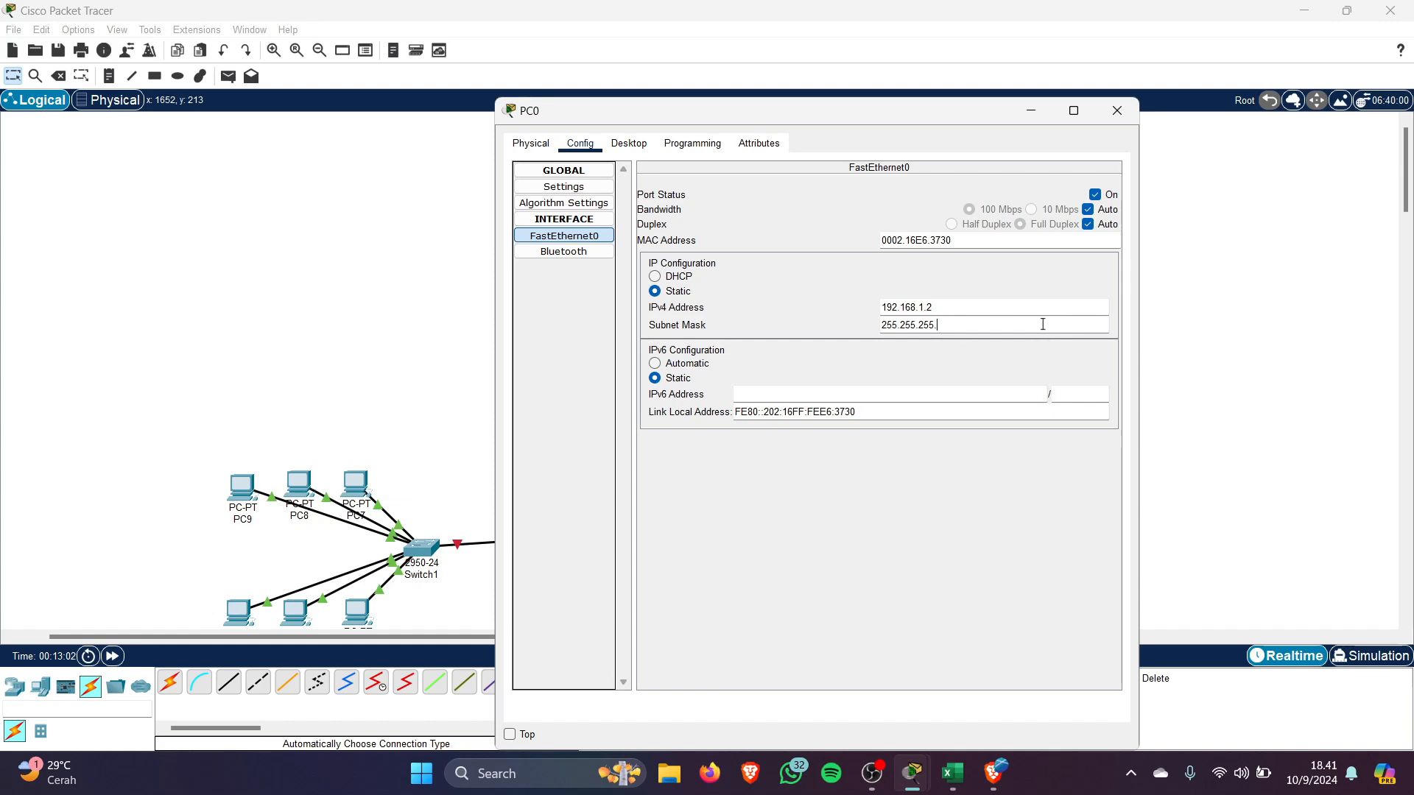
type("240")
left_click(813, 253)
left_click(1133, 120)
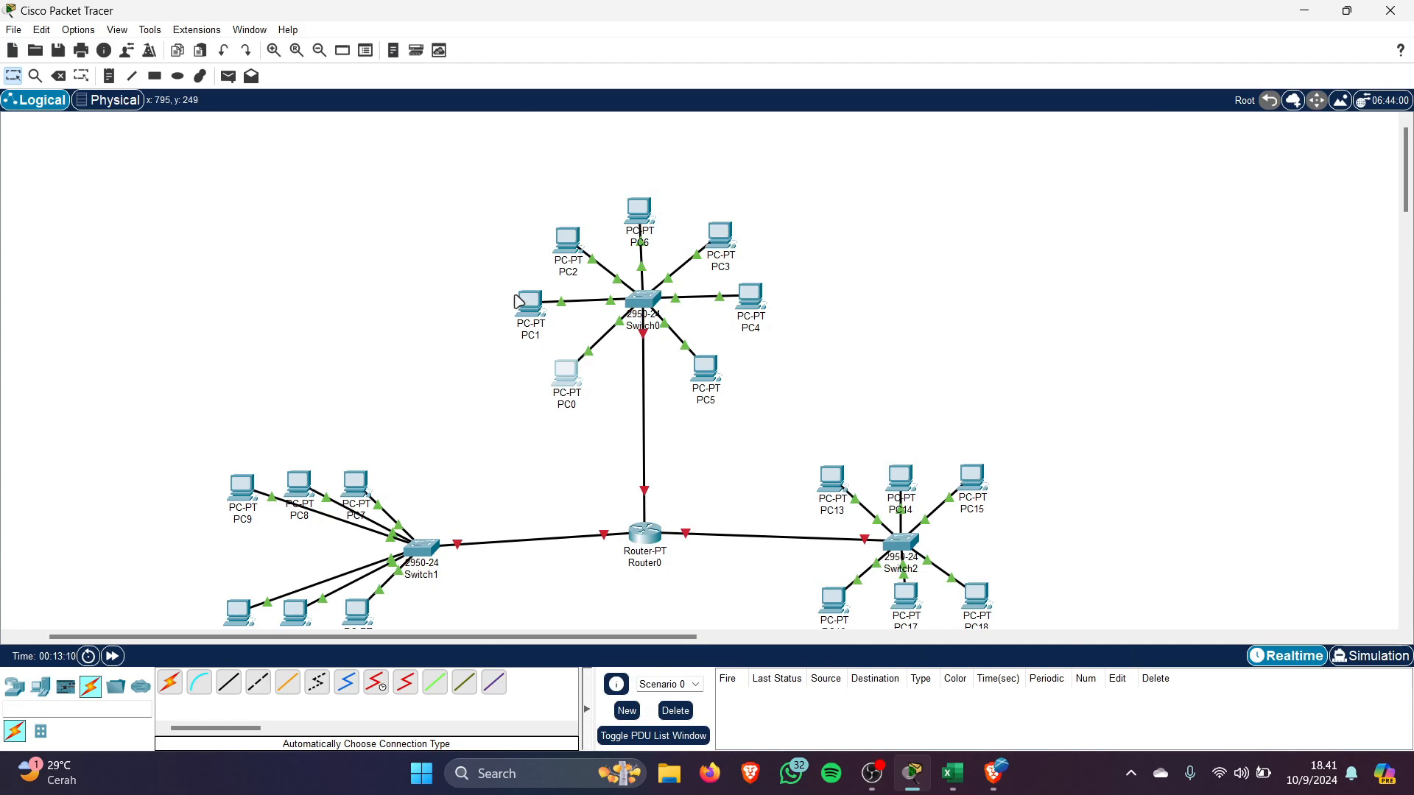
Open PC1's configuration and set its IPv4 default gateway to 192.168.1.1
left_click(543, 295)
left_click(580, 143)
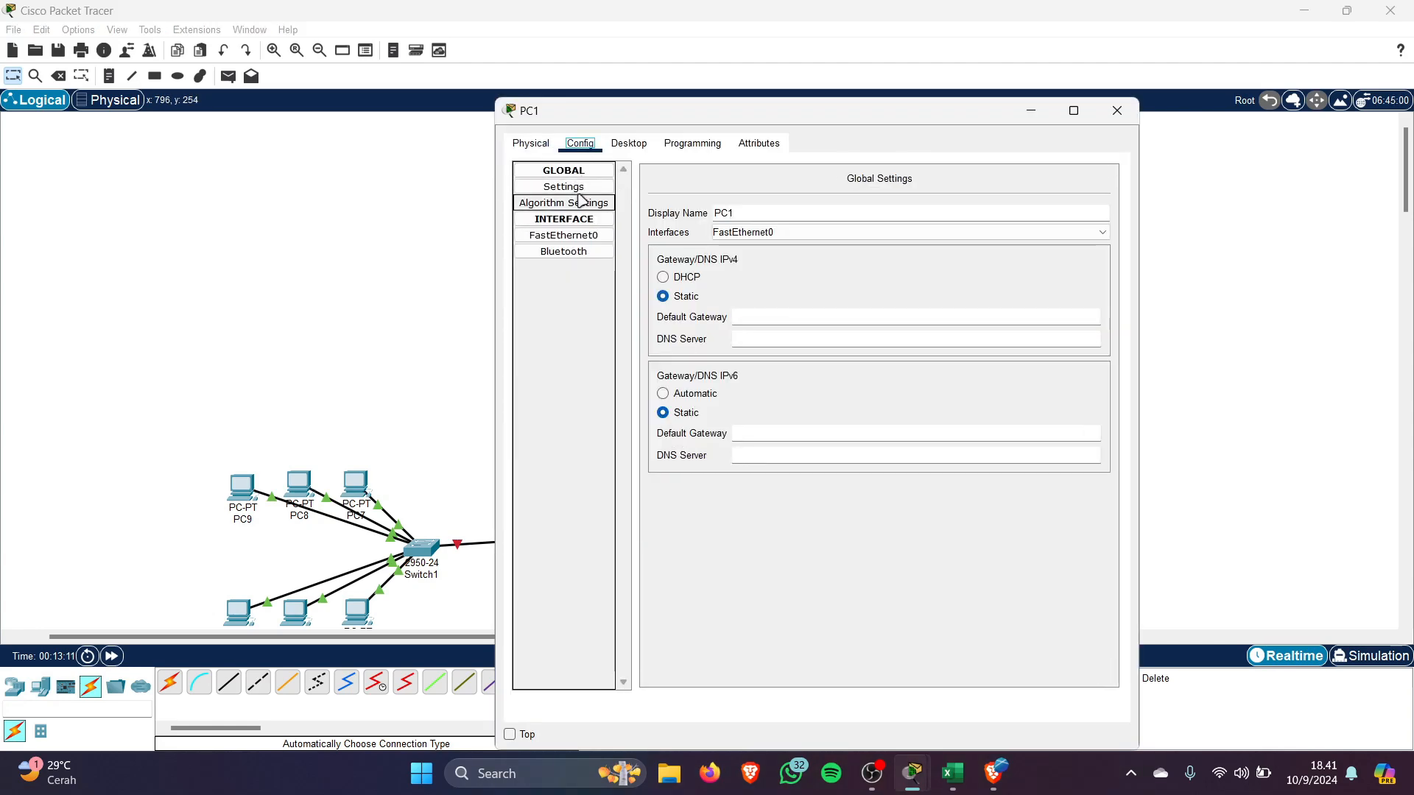
left_click(773, 316)
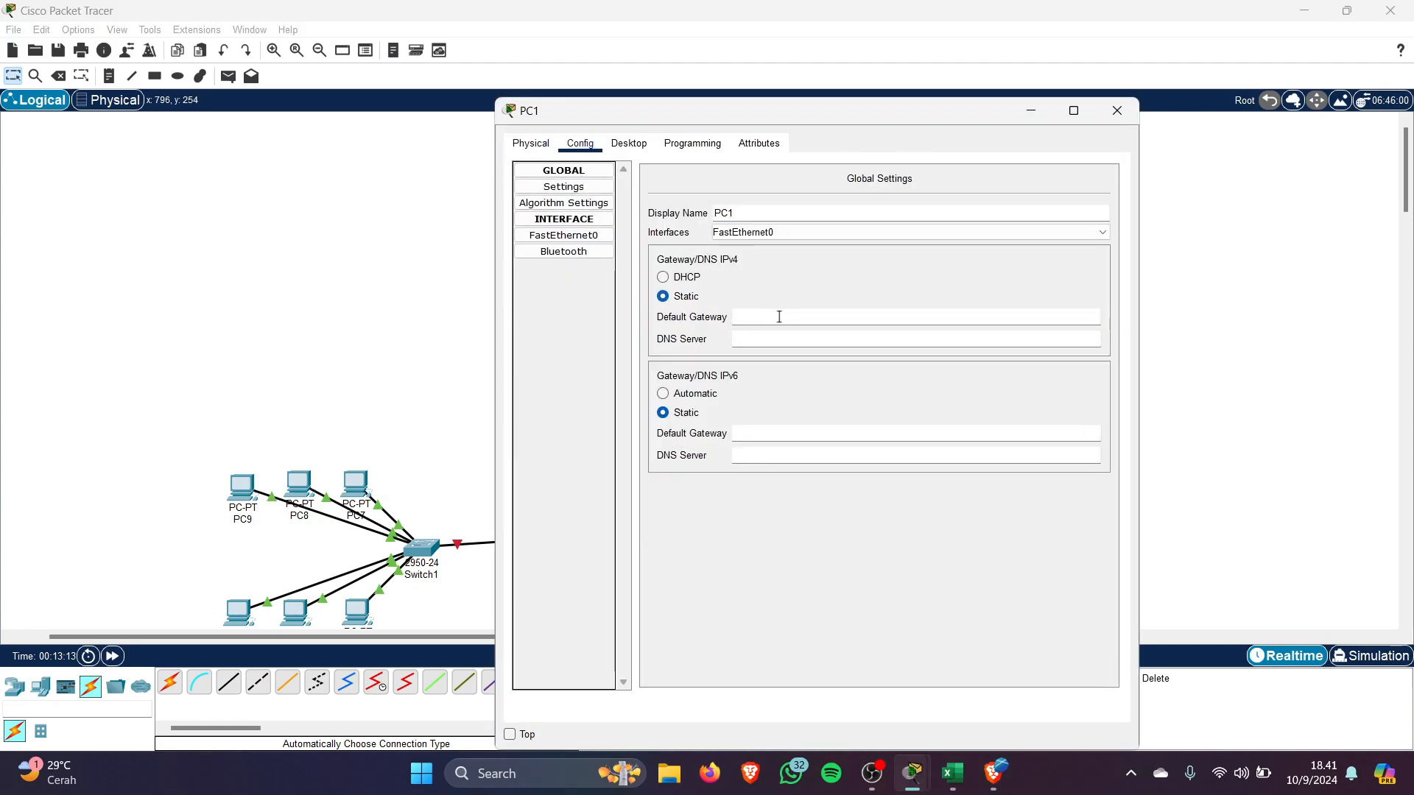
type("192.168.1.1")
Assign PC1's FastEthernet0 the IPv4 address 192.168.1.3 with subnet mask 255.255.255.240 and close its window
left_click(564, 235)
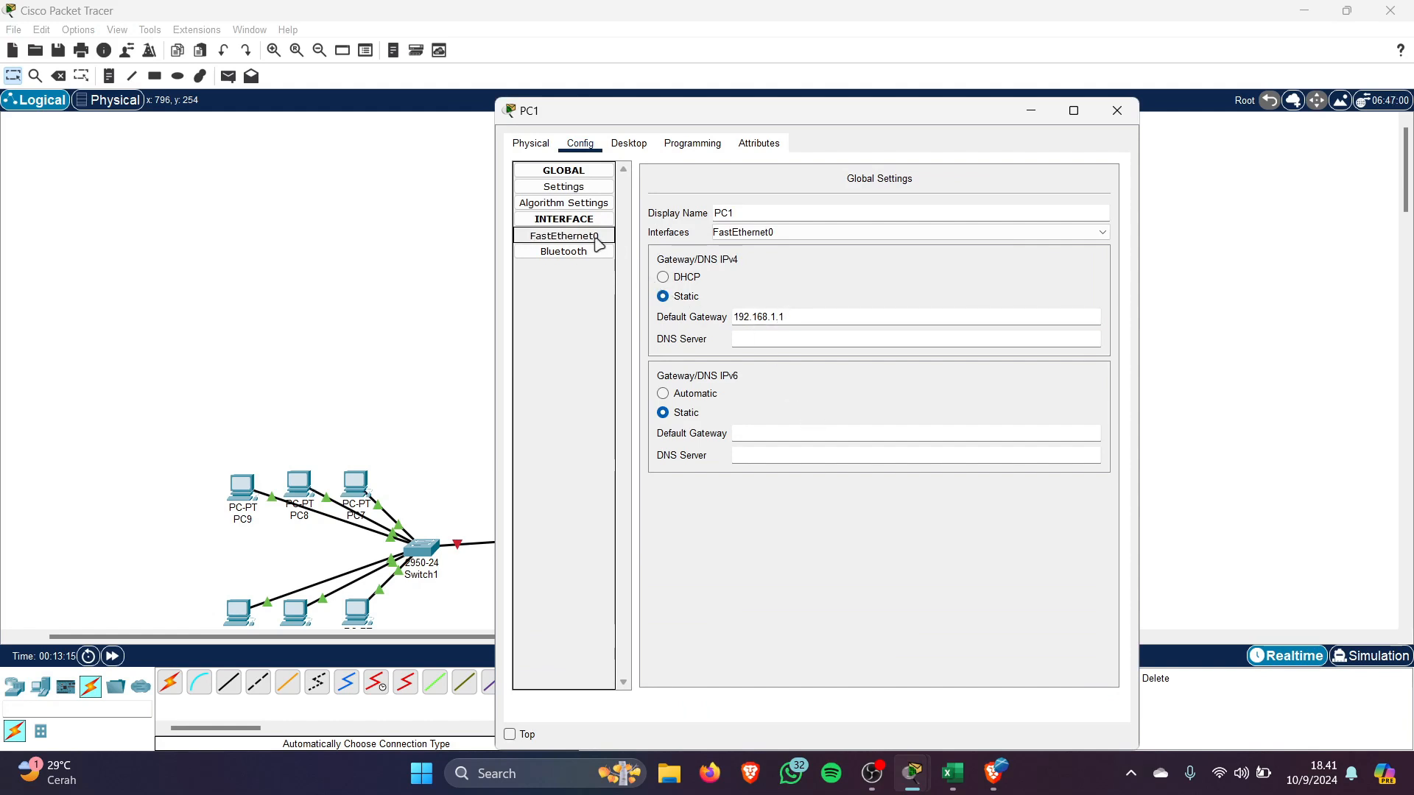
left_click(905, 303)
type("192.168.1.")
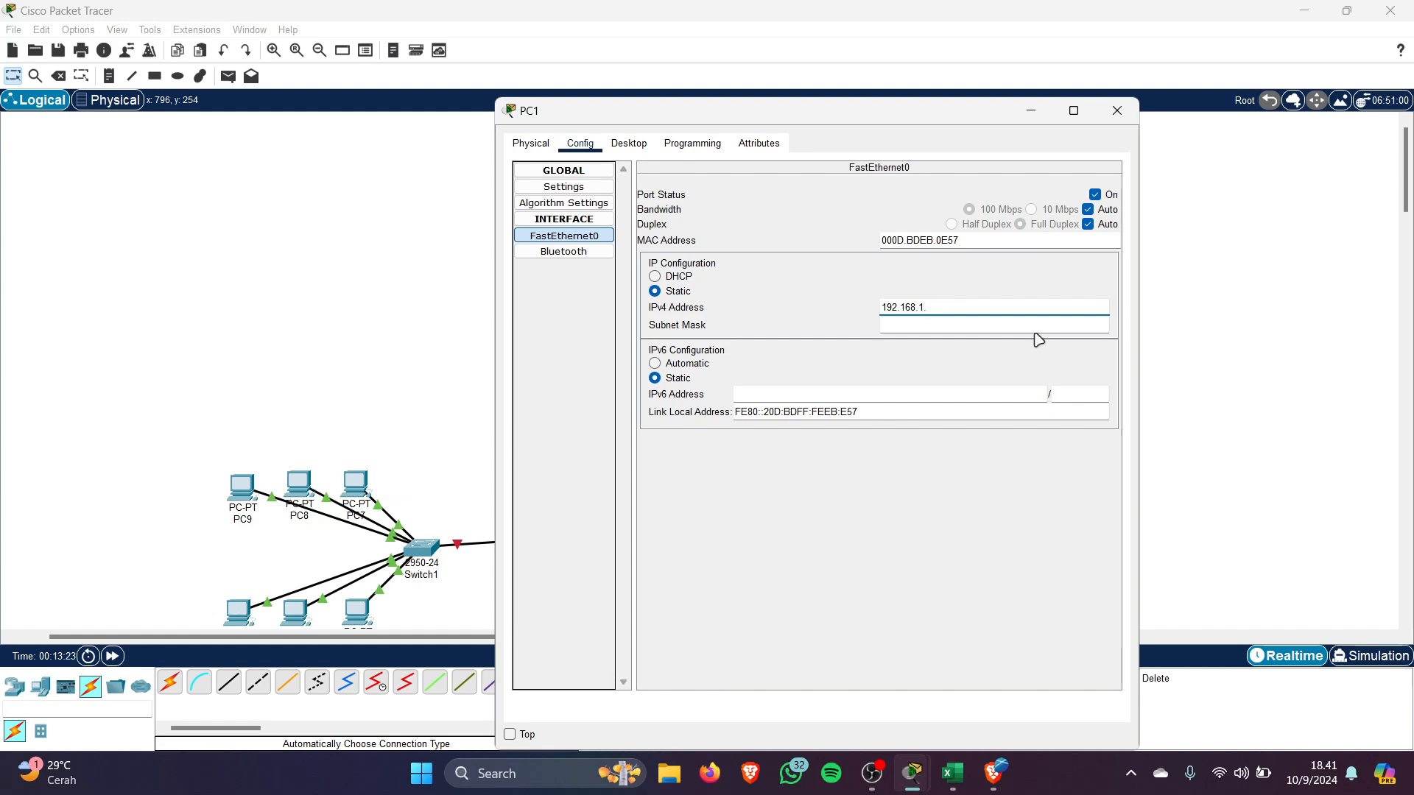
type("3")
left_click(998, 325)
type("240")
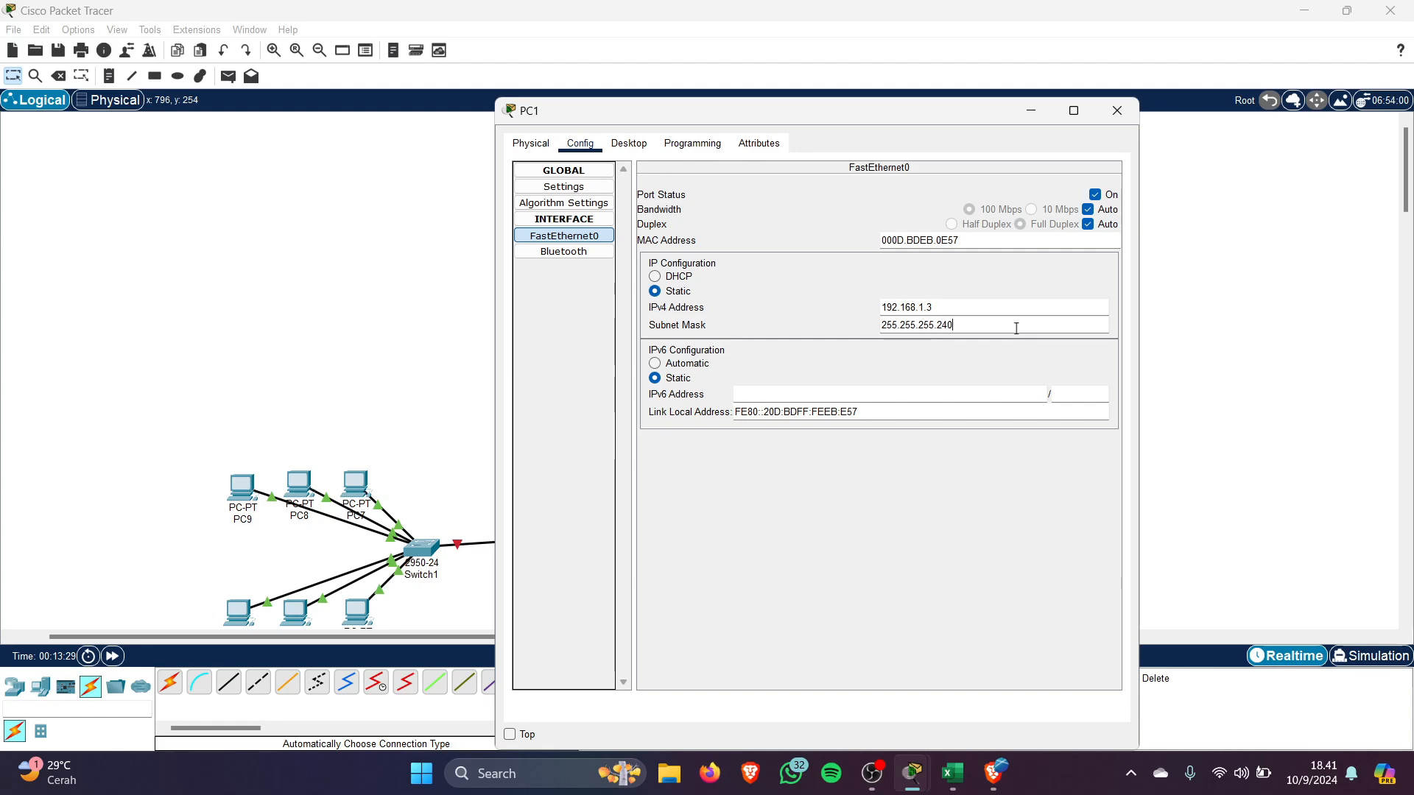
left_click(1117, 110)
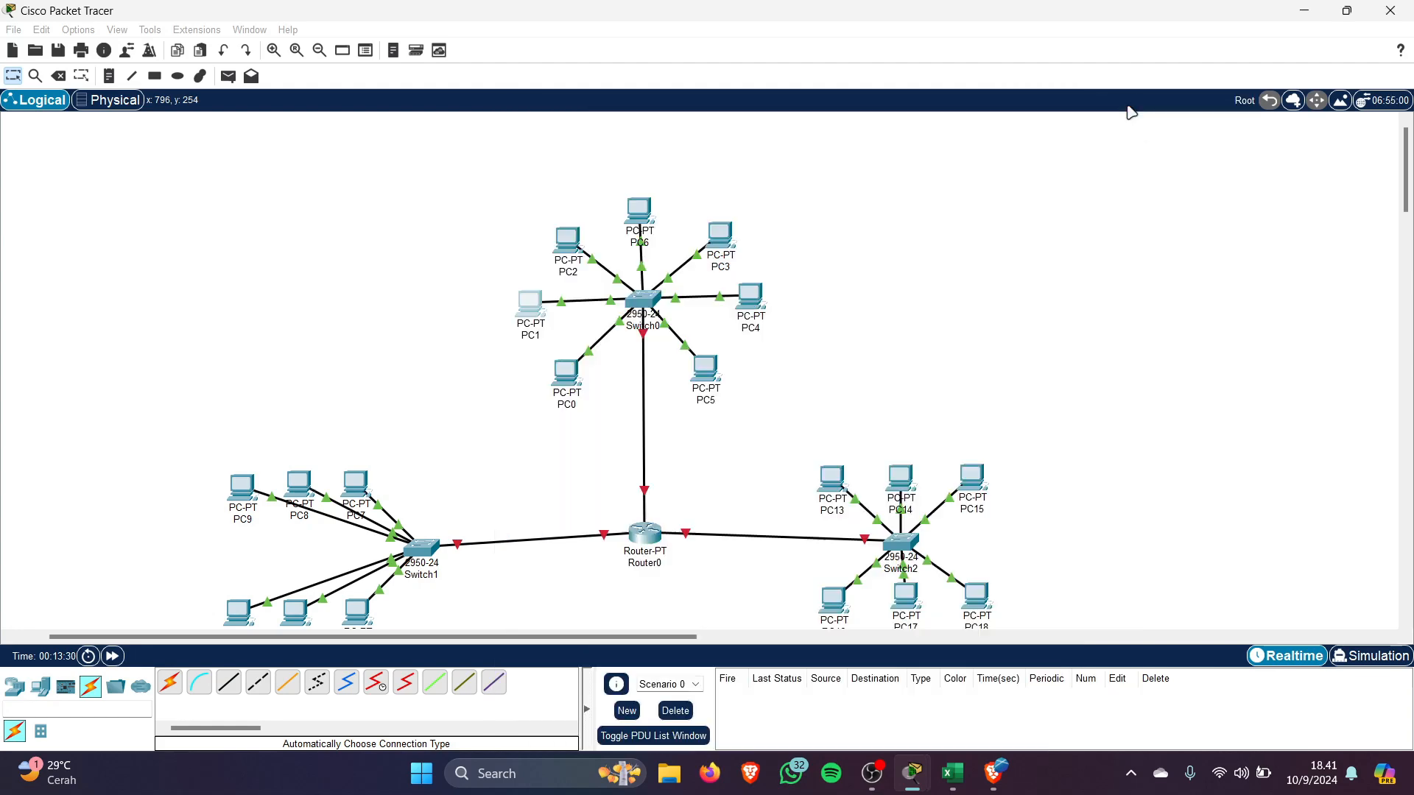
Open PC2's configuration and set its IPv4 default gateway to 192.168.1.1
double_click(568, 237)
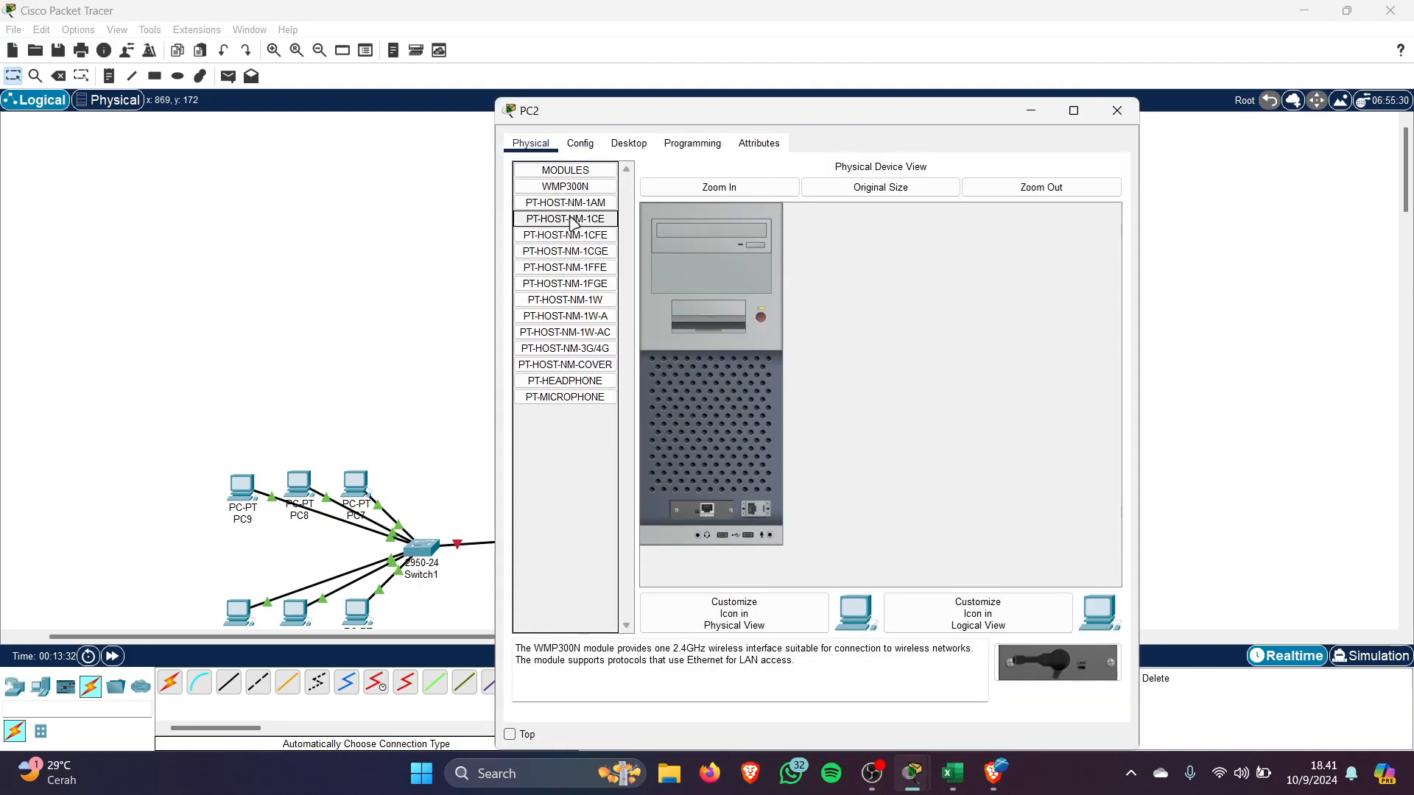
left_click(581, 143)
left_click(767, 315)
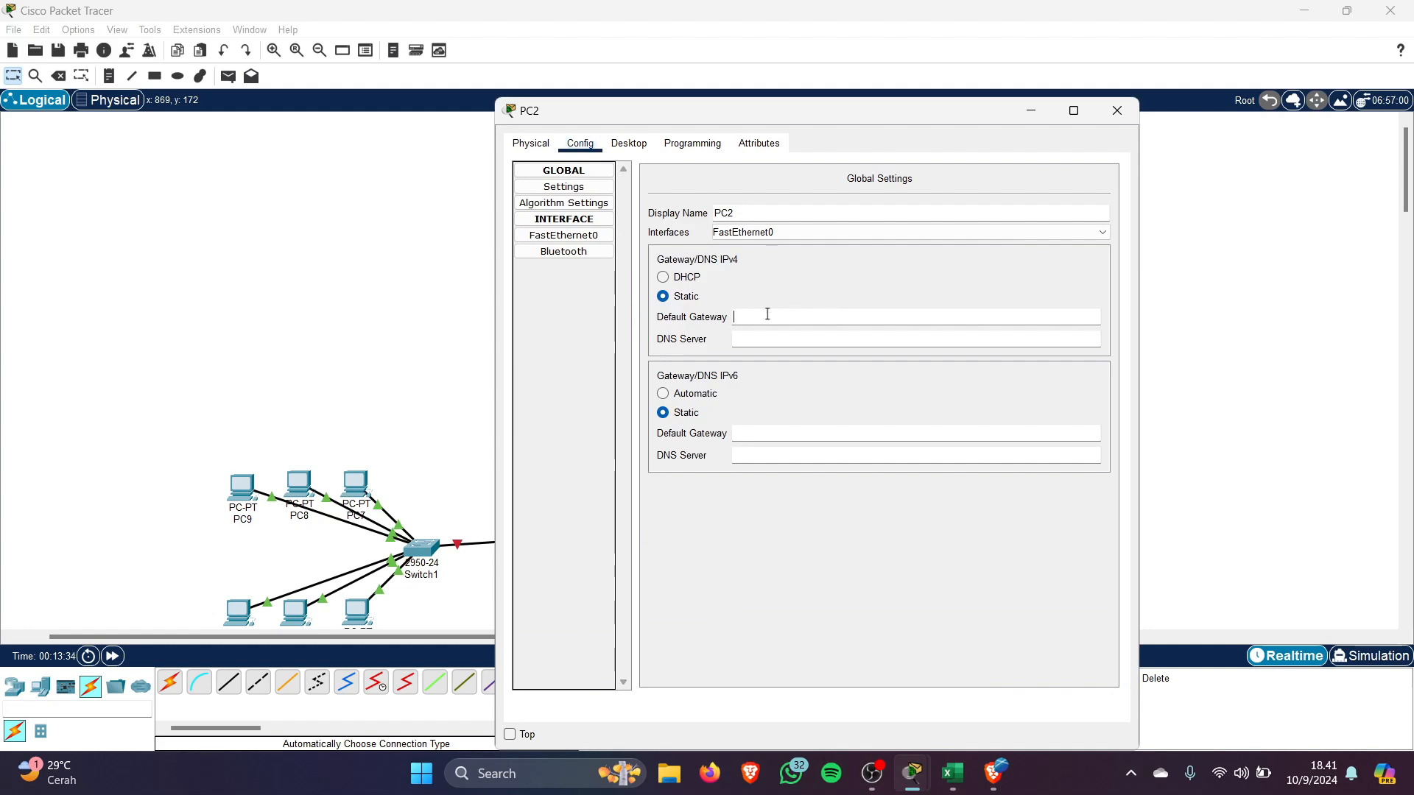
type("192.168.1.1")
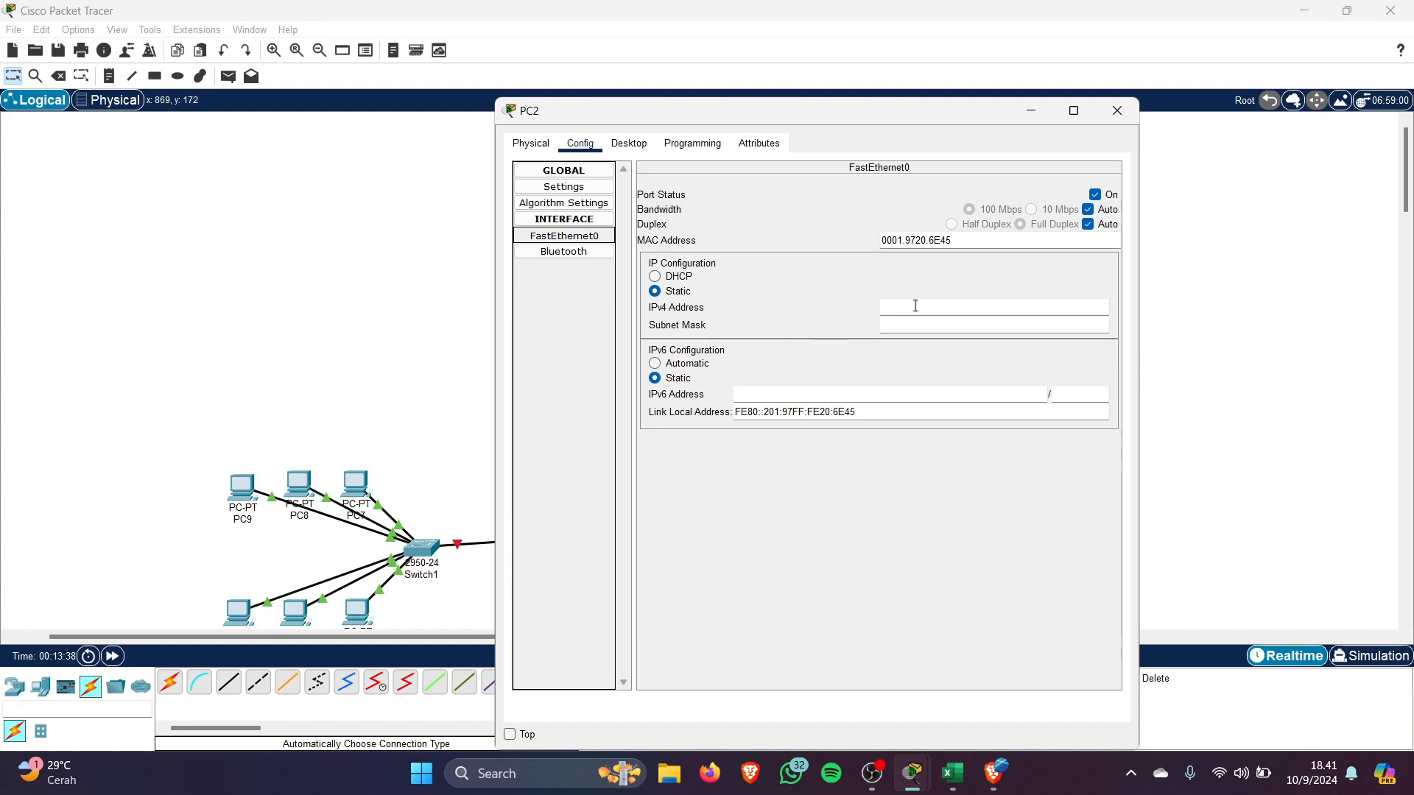
Assign PC2's FastEthernet0 the IPv4 address 192.168.1.4 with subnet mask 255.255.255.240 and close its window
left_click(916, 305)
type("192.168.1.1")
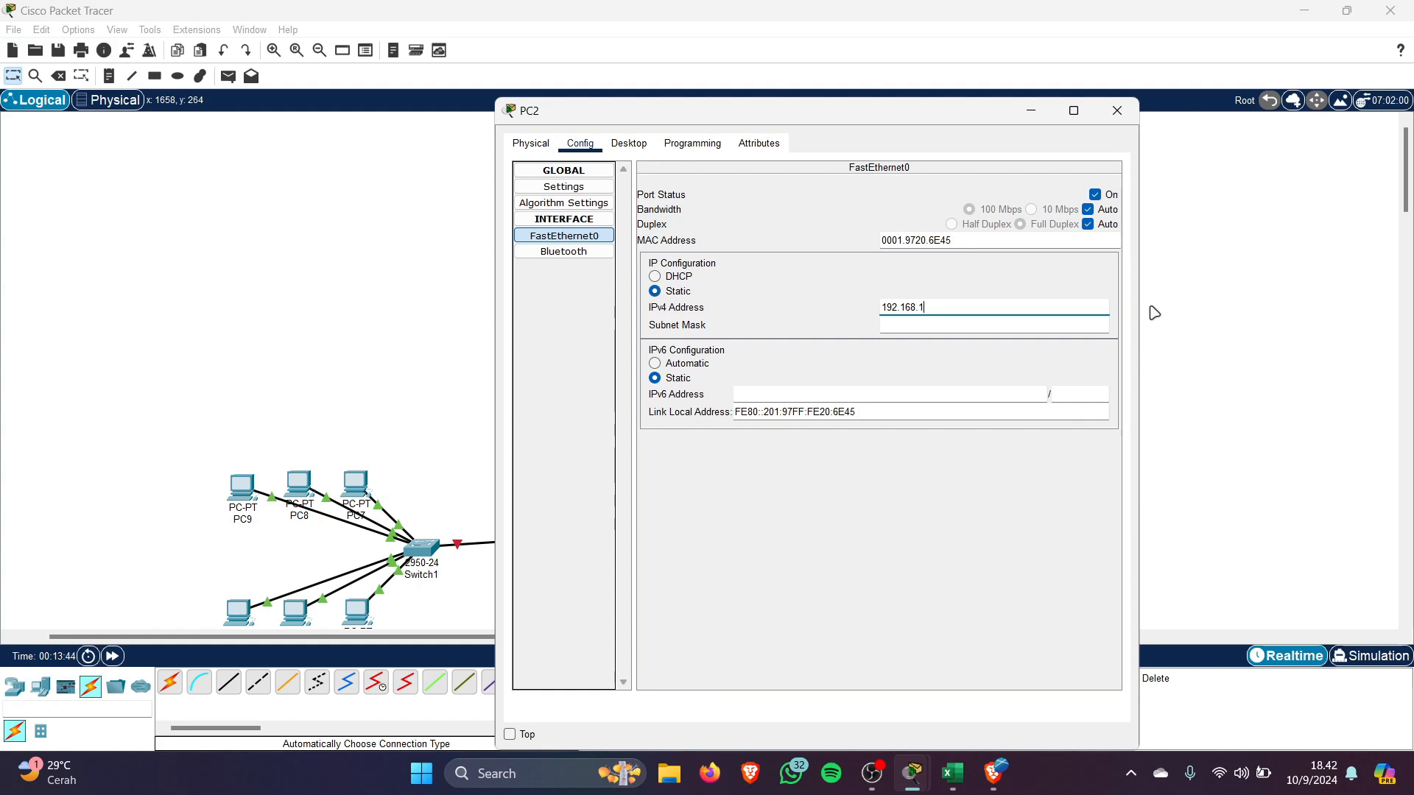
left_click(1076, 327)
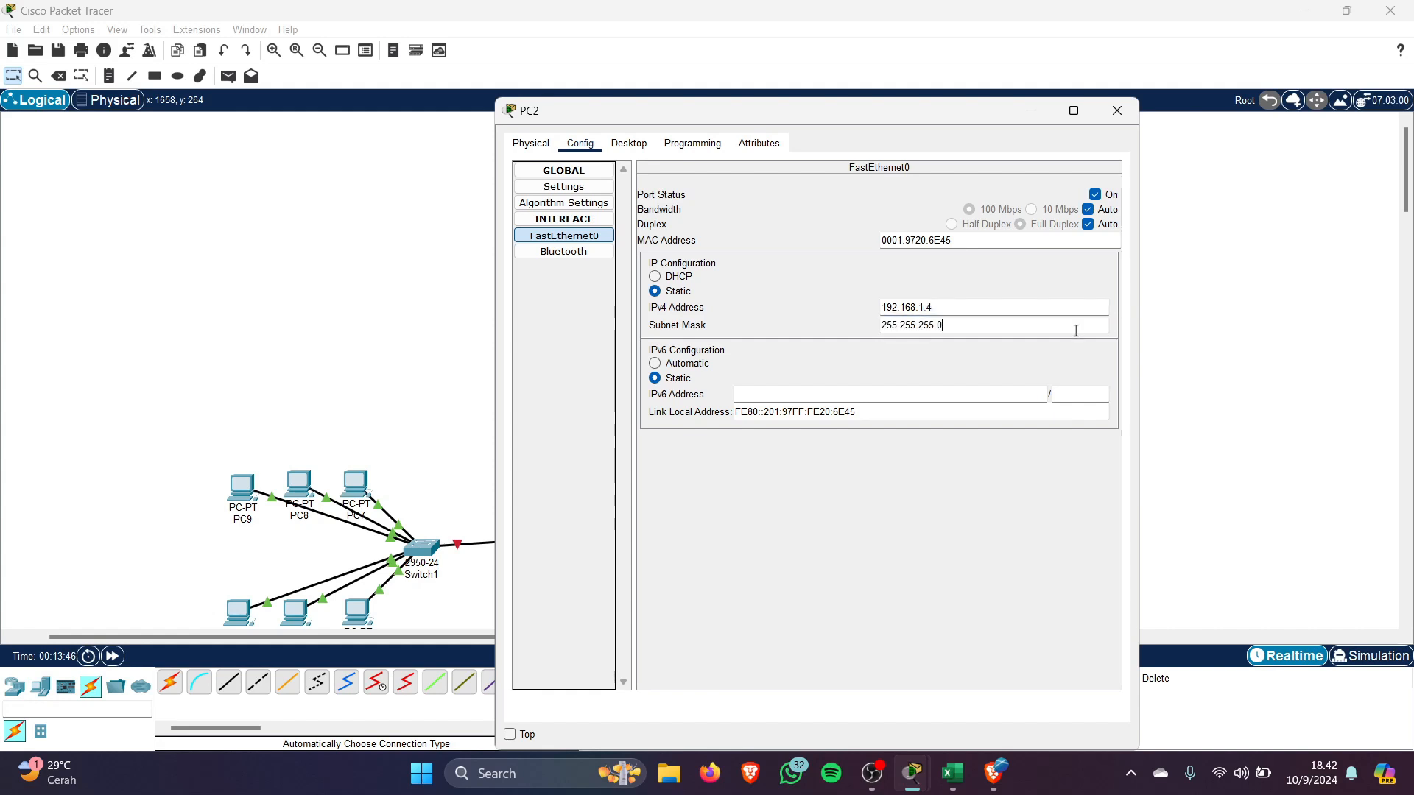
type("240")
left_click(1118, 110)
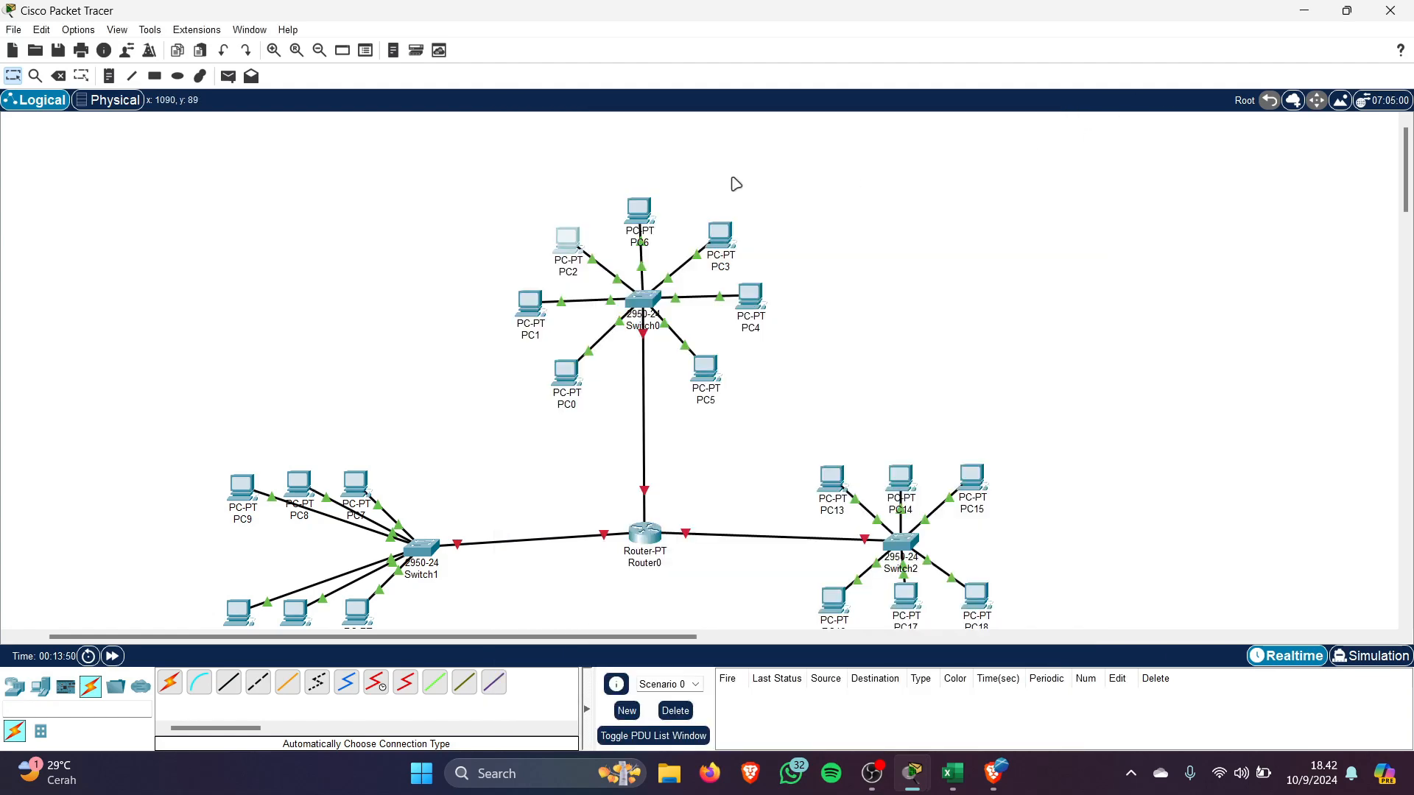
Open PC6's global settings and set its IPv4 default gateway to 192.168.1.1
left_click(648, 219)
left_click(580, 192)
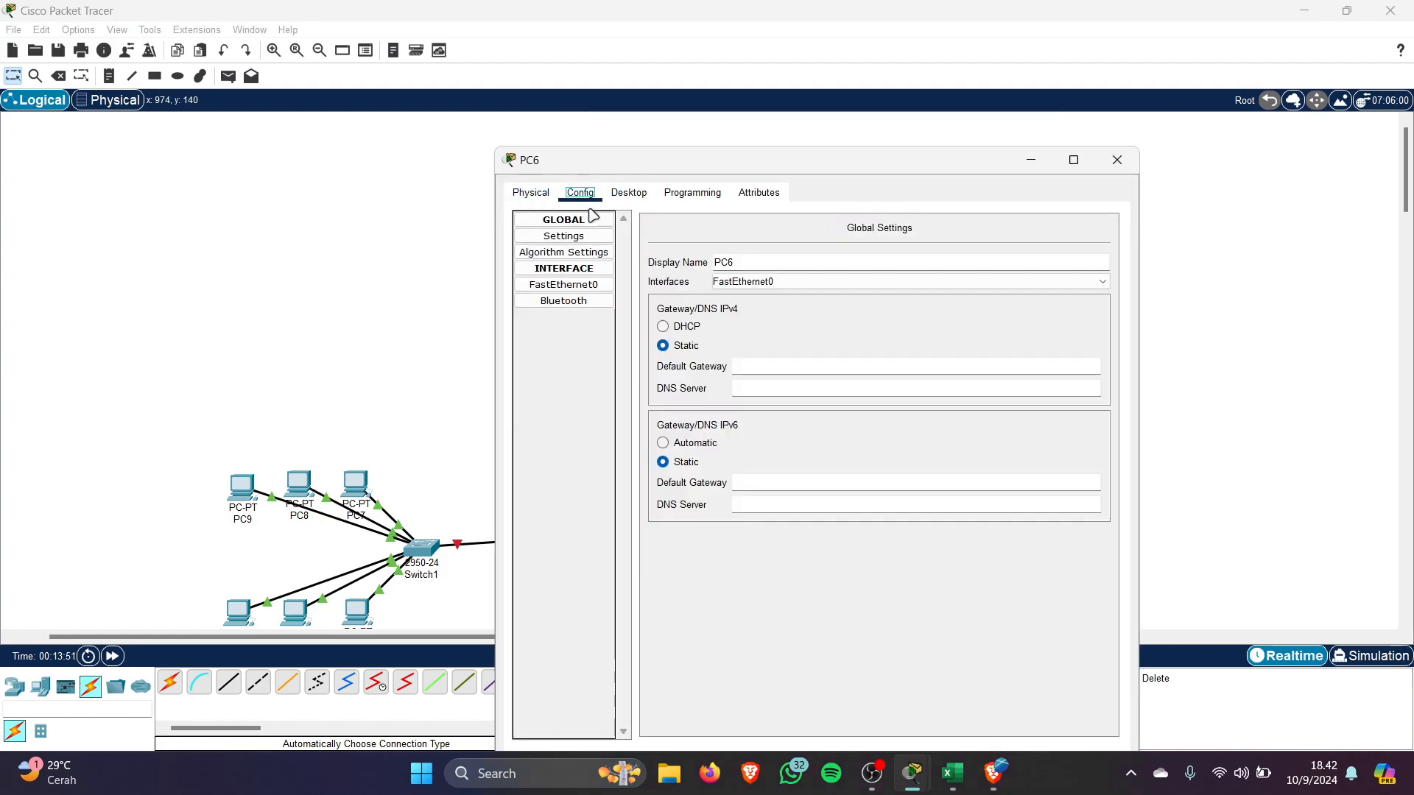
left_click(588, 241)
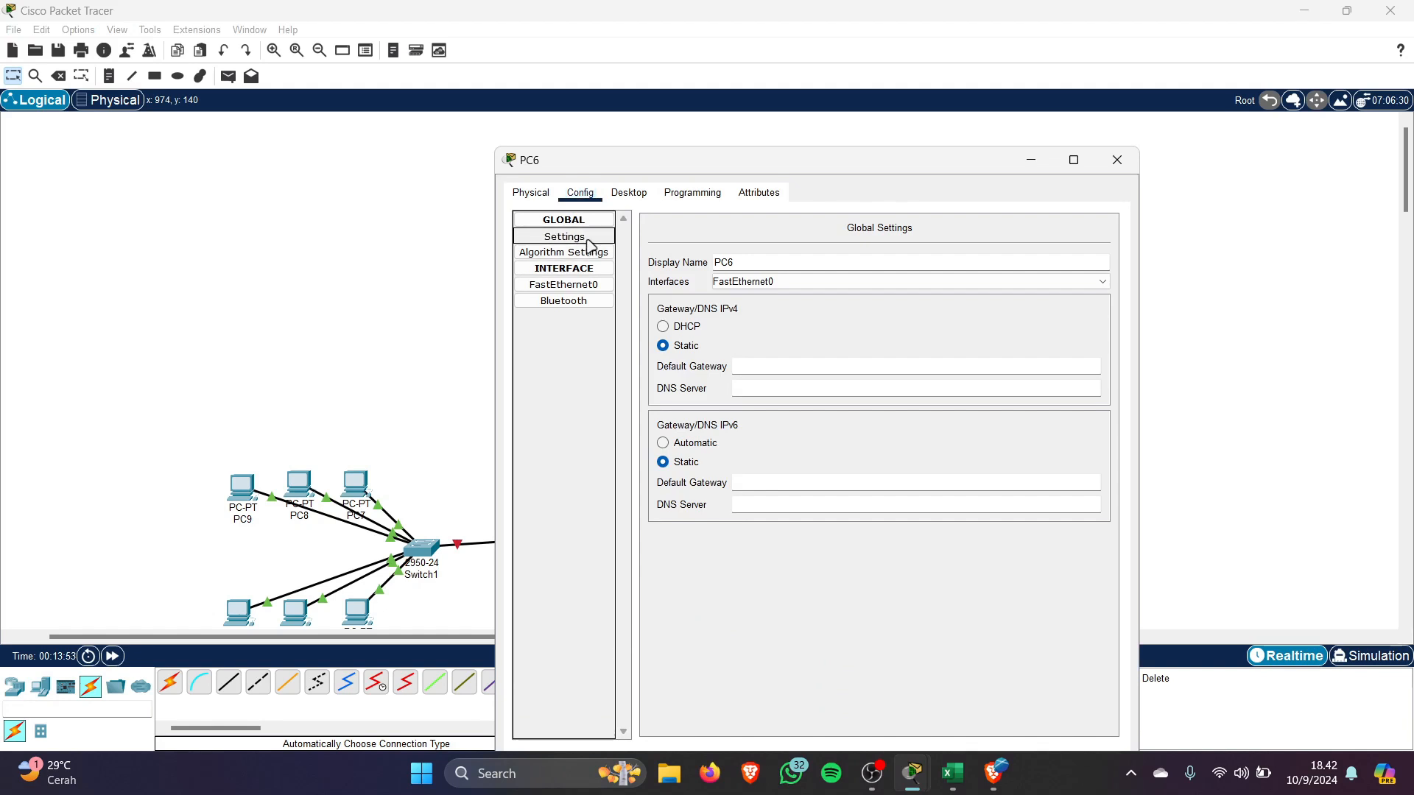
left_click(746, 367)
type("192.168.1.1")
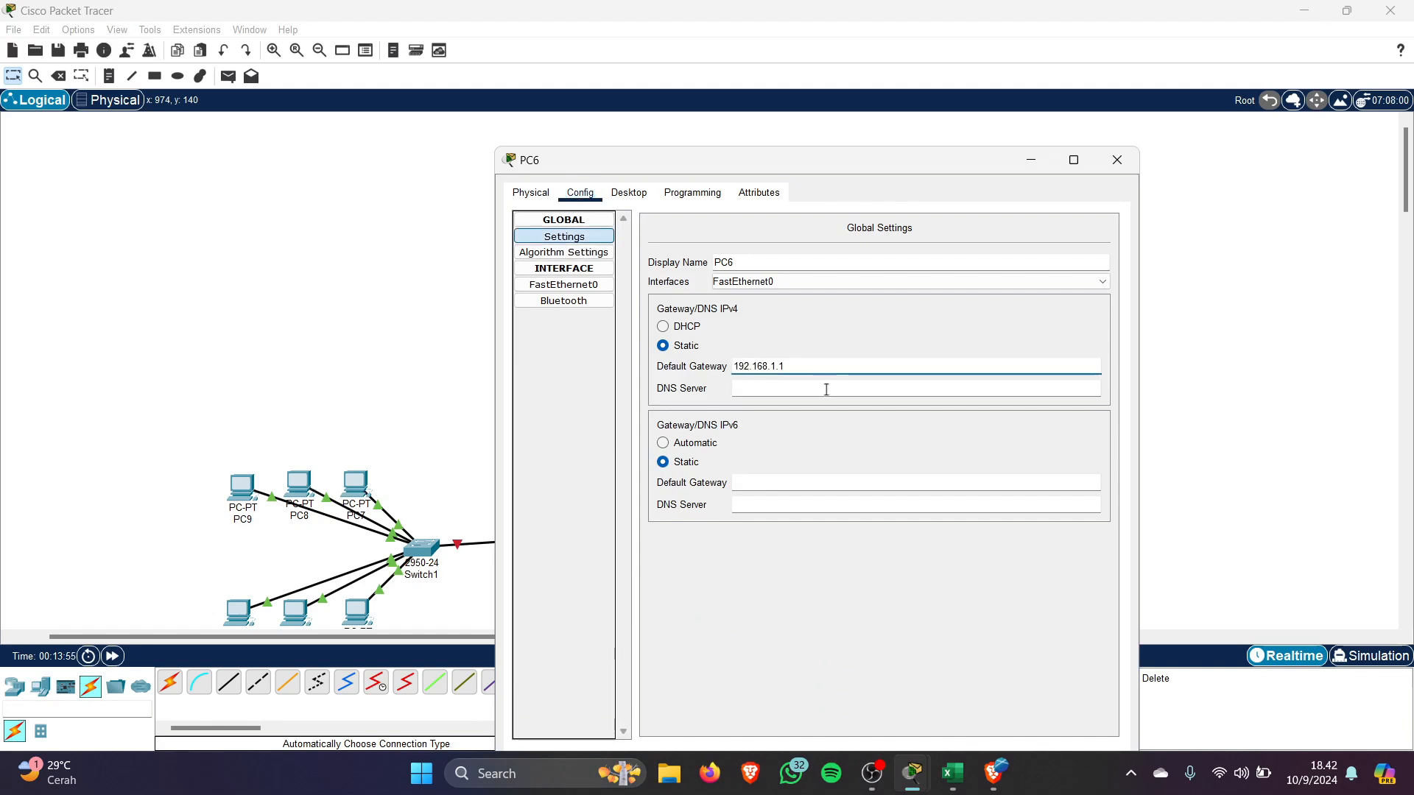
Assign PC6's FastEthernet0 the IPv4 address 192.168.1.5 with subnet mask 255.255.255.240 and close its window
left_click(598, 291)
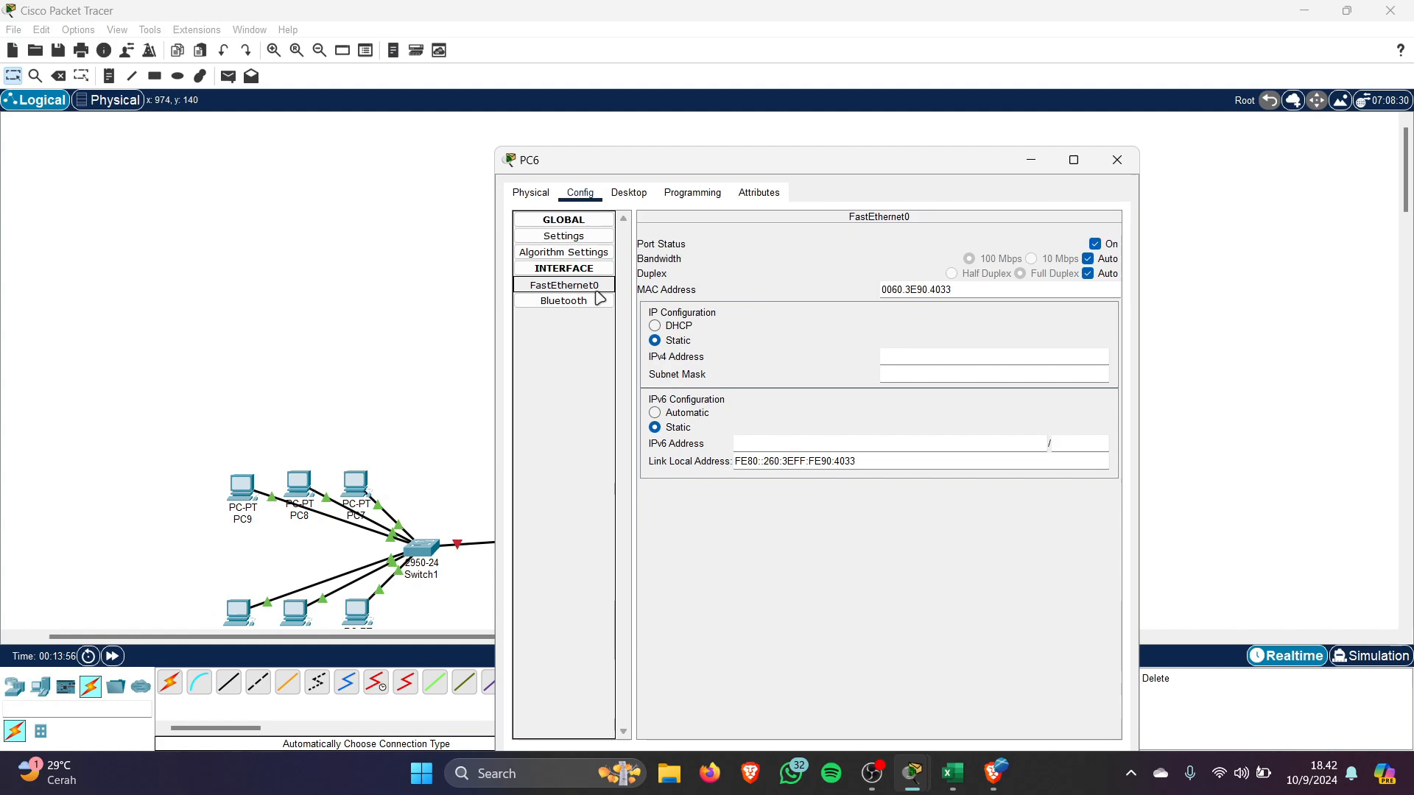
left_click(922, 357)
type("192.168.1.1")
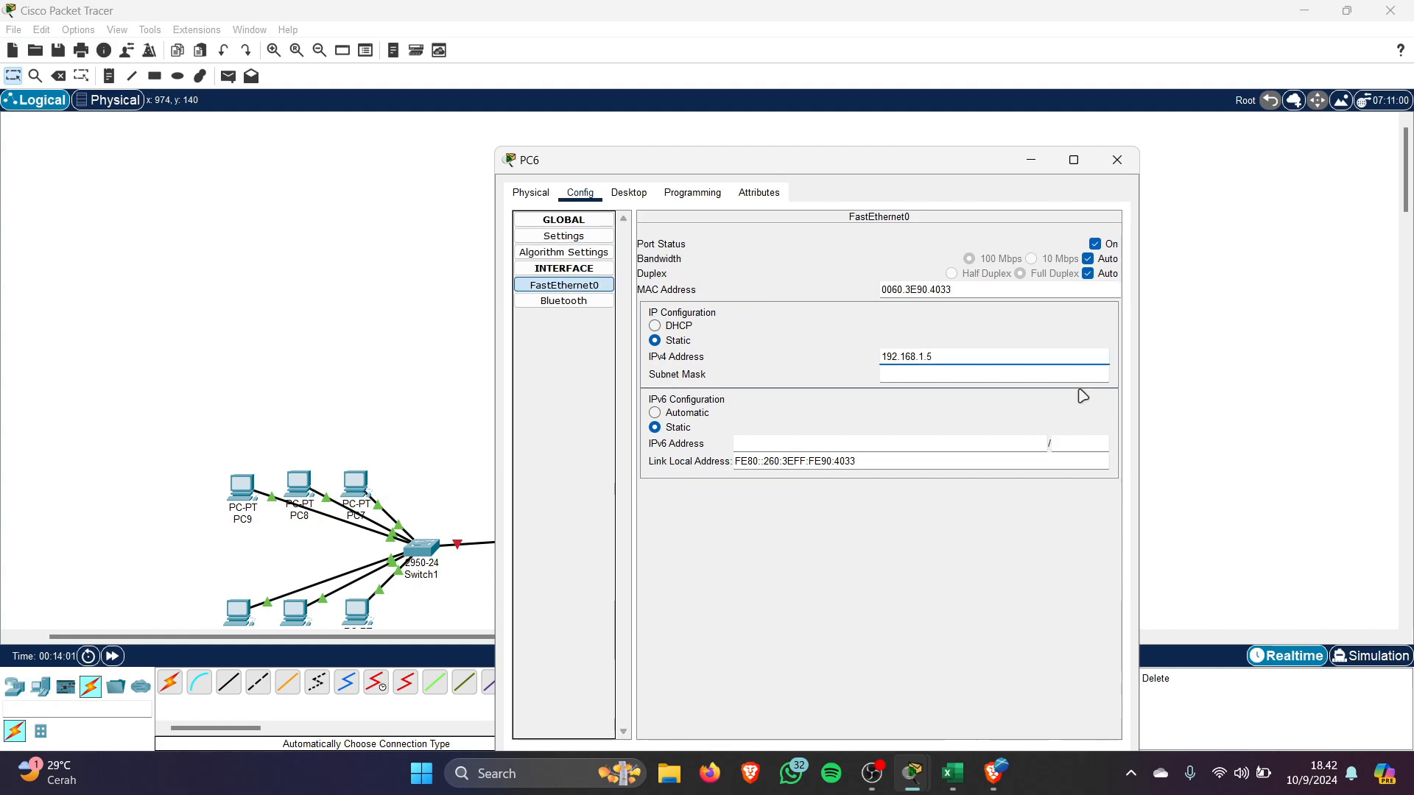
left_click(1076, 378)
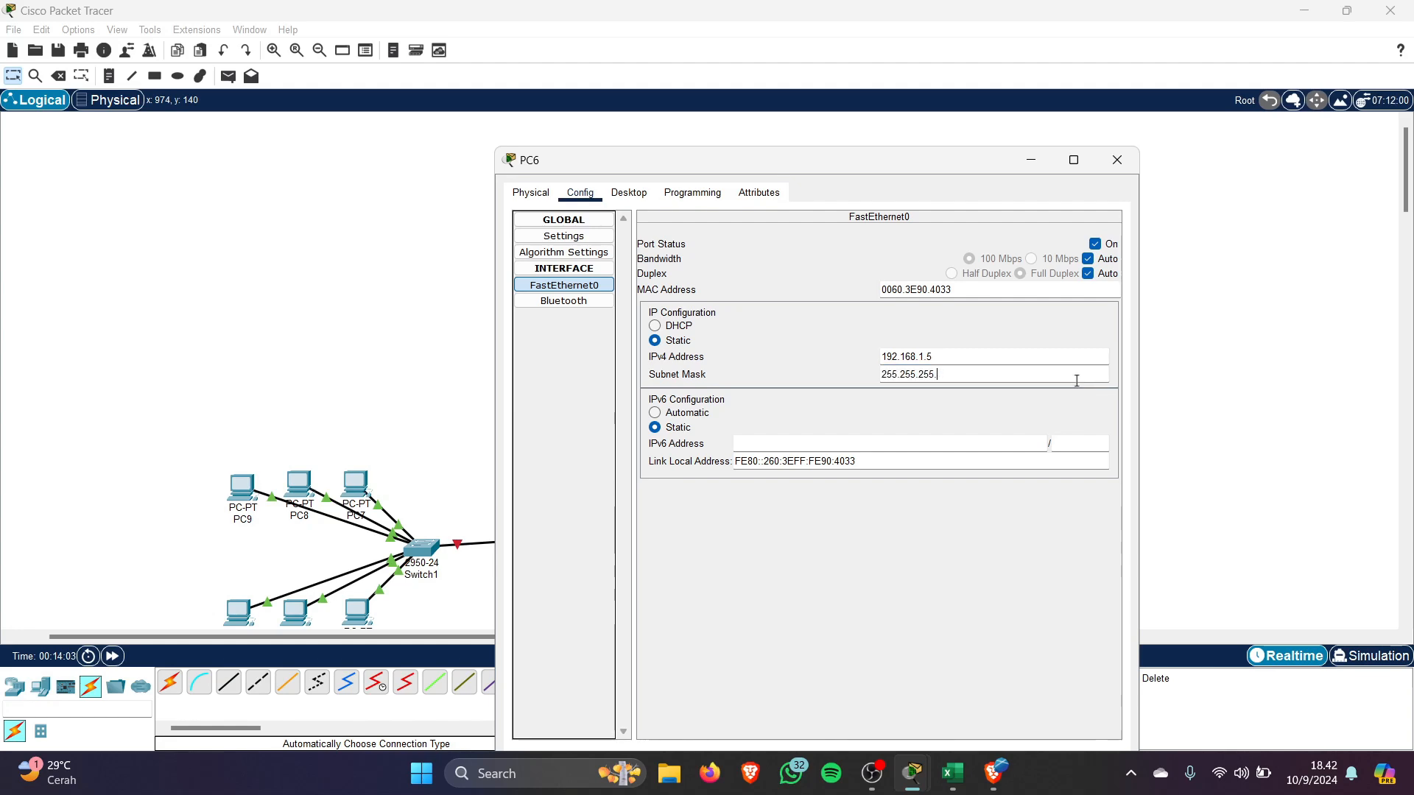
type("240")
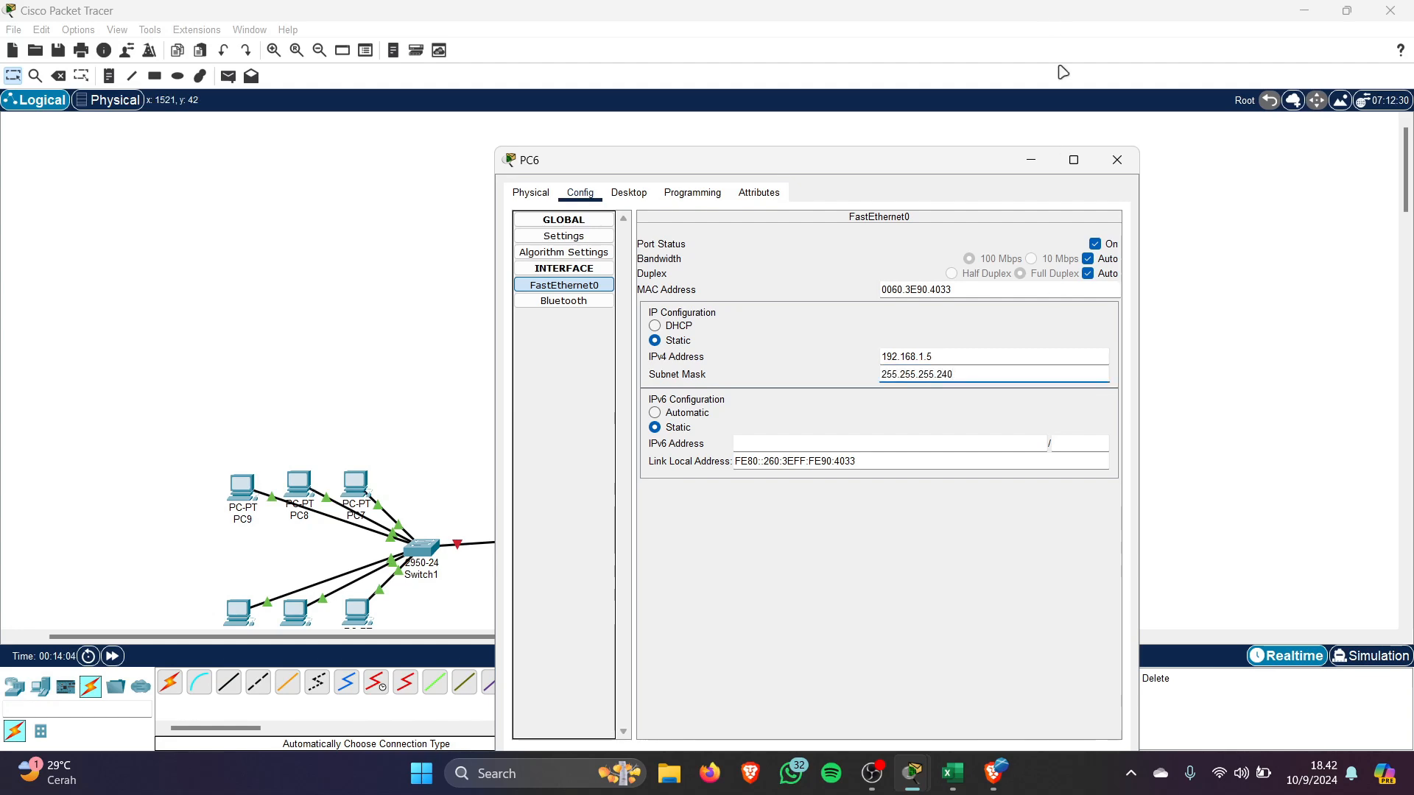
left_click(1117, 160)
Open PC3's configuration and set its IPv4 default gateway to 192.168.1.1
left_click(721, 241)
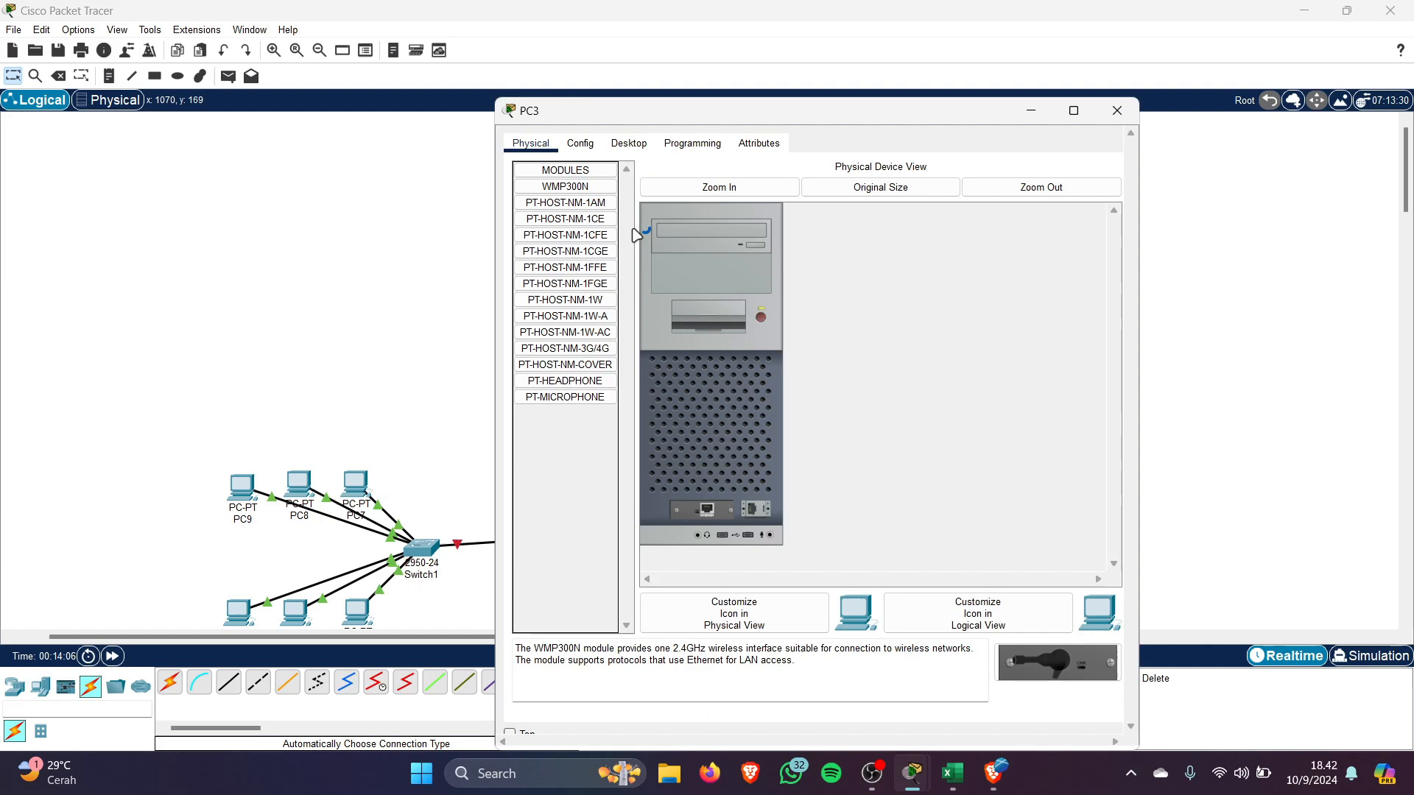
left_click(580, 143)
left_click(773, 317)
type("192.168.1.1")
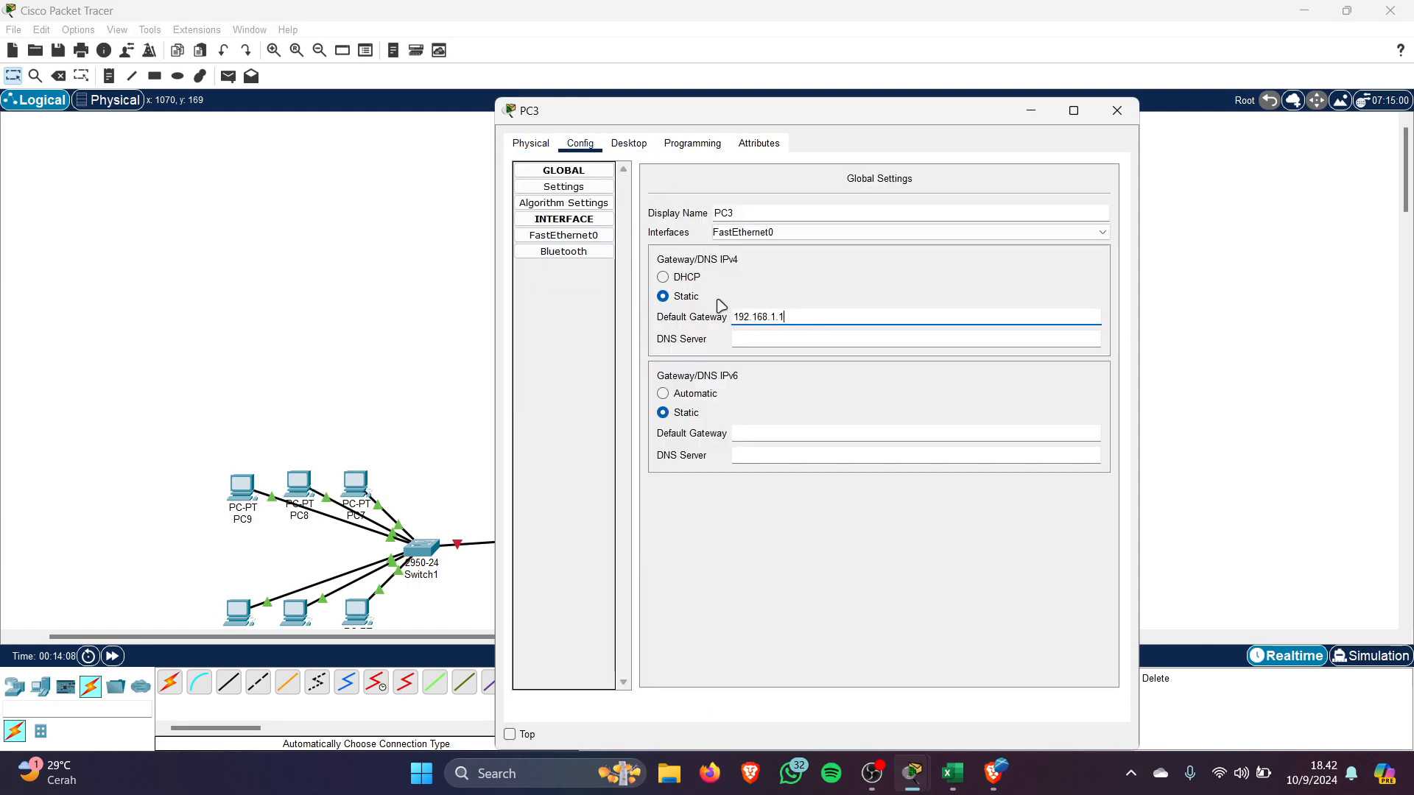
Assign PC3's FastEthernet0 the IPv4 address 192.168.1.6 with subnet mask 255.255.255.240 and close its window
left_click(932, 307)
type("192.168.1.1")
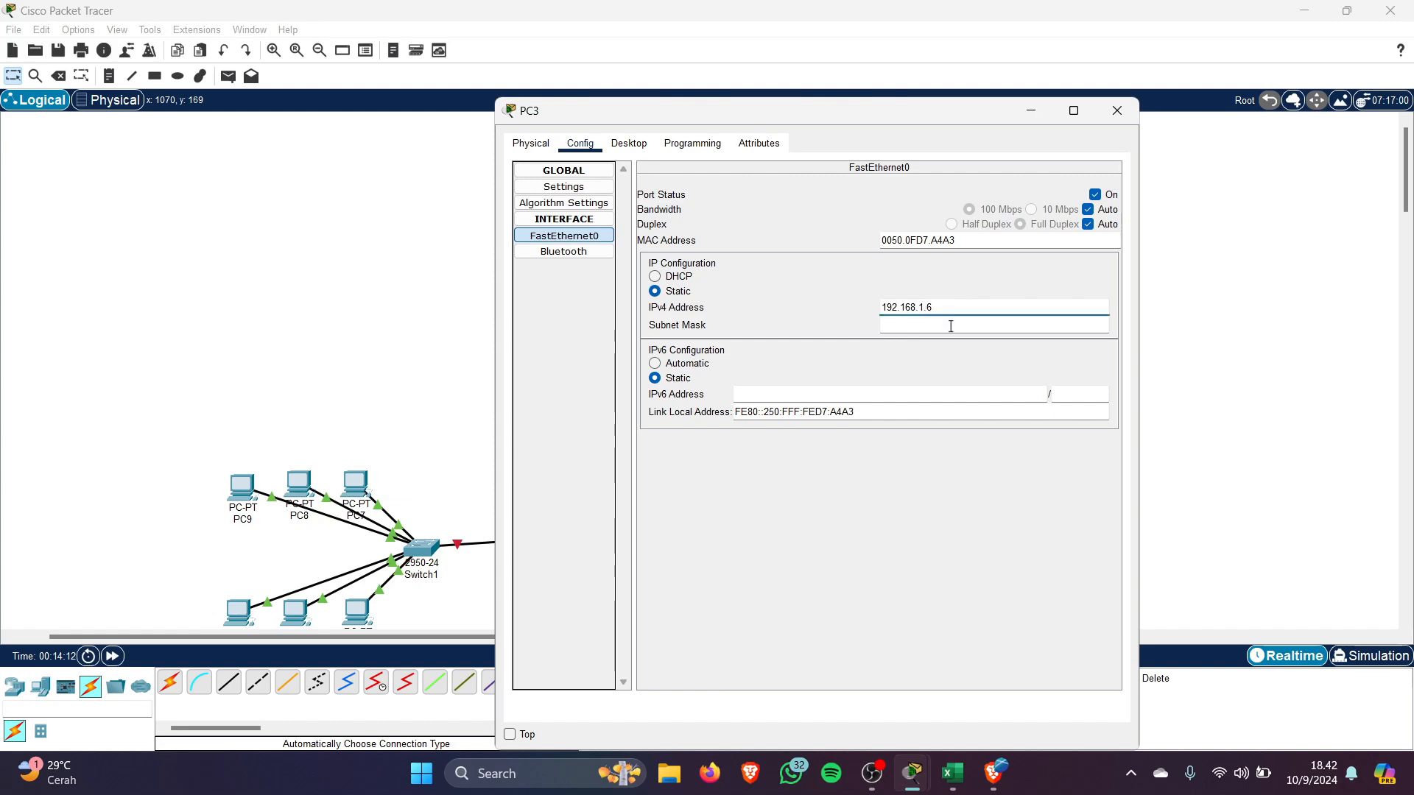
left_click(951, 326)
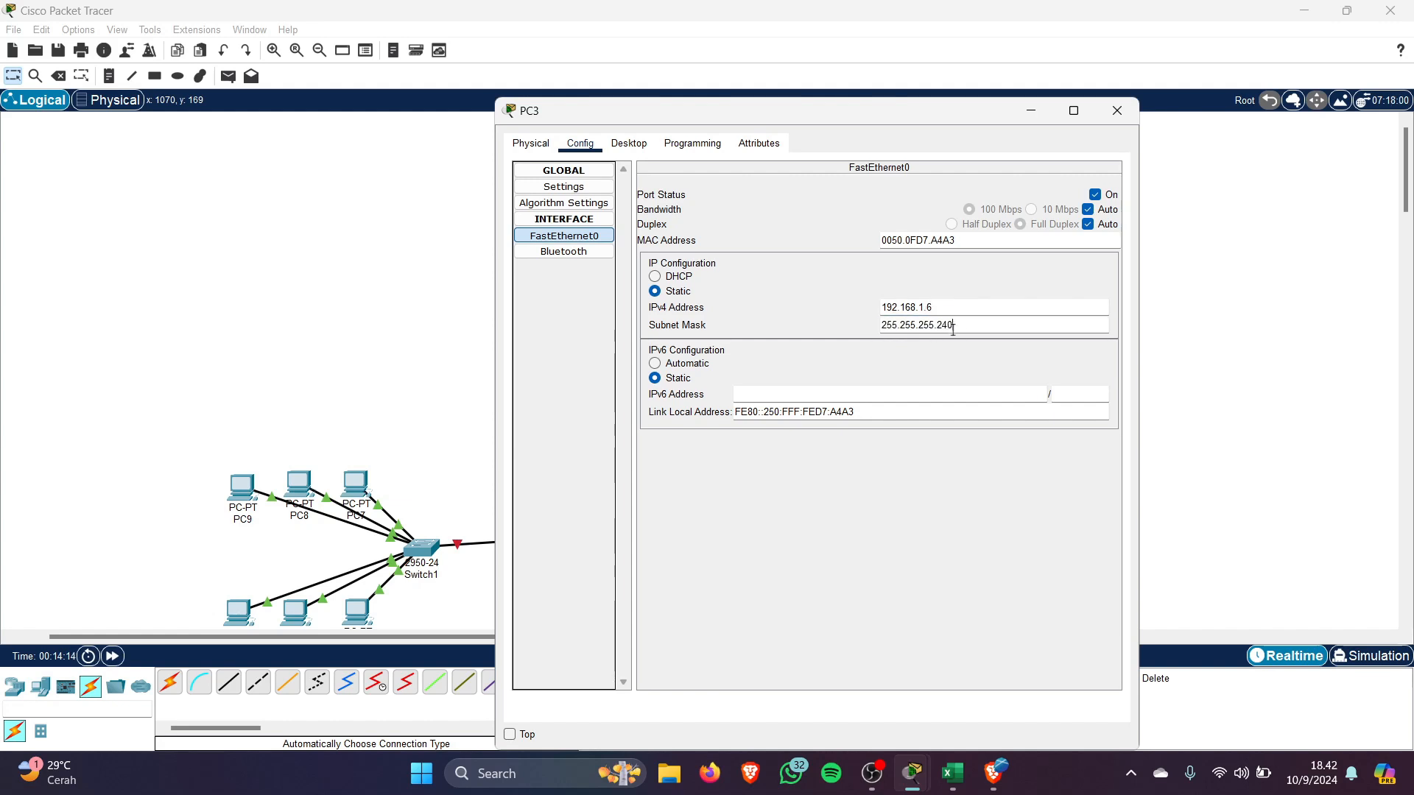
left_click(1117, 111)
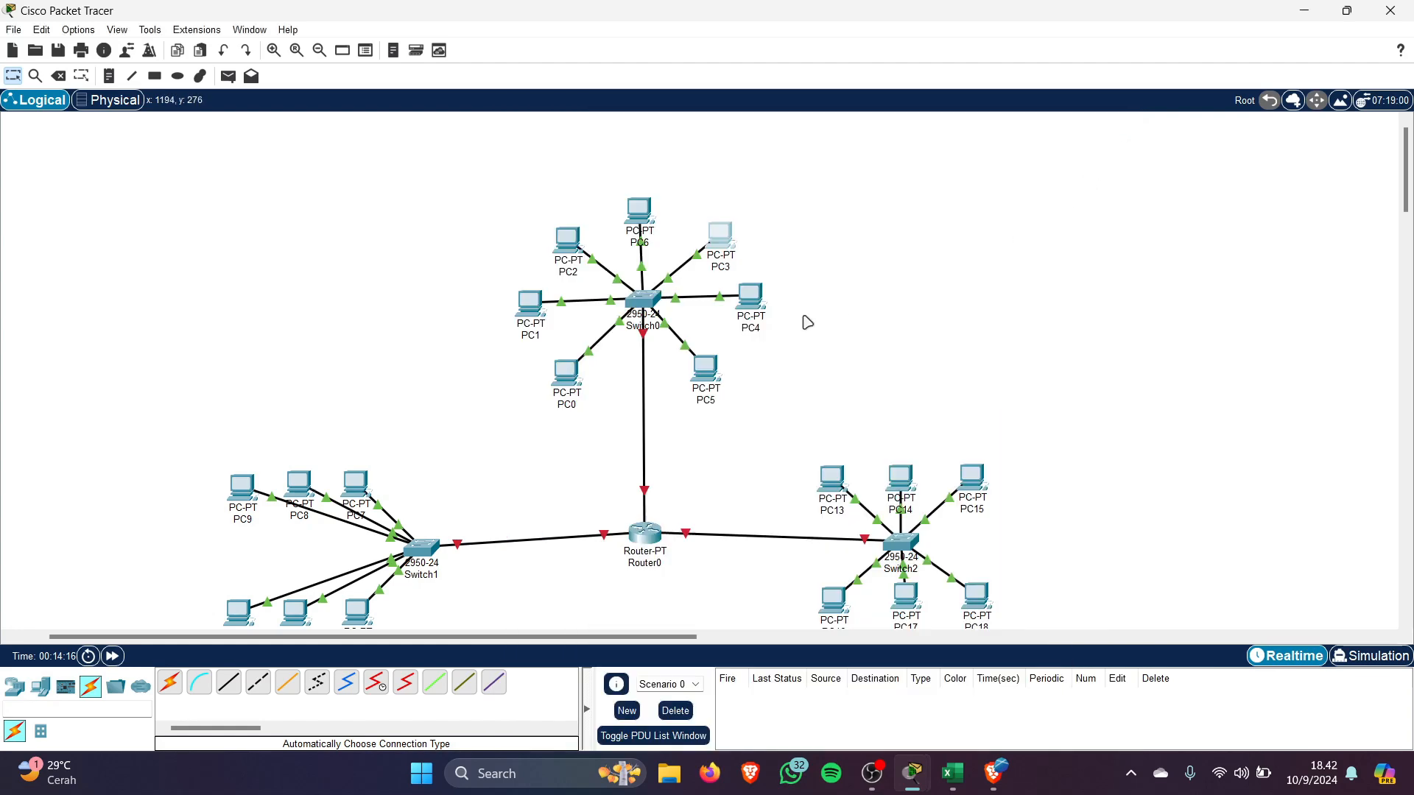
Open PC4's configuration and set its IPv4 default gateway to 192.168.1.1
left_click(759, 302)
left_click(580, 142)
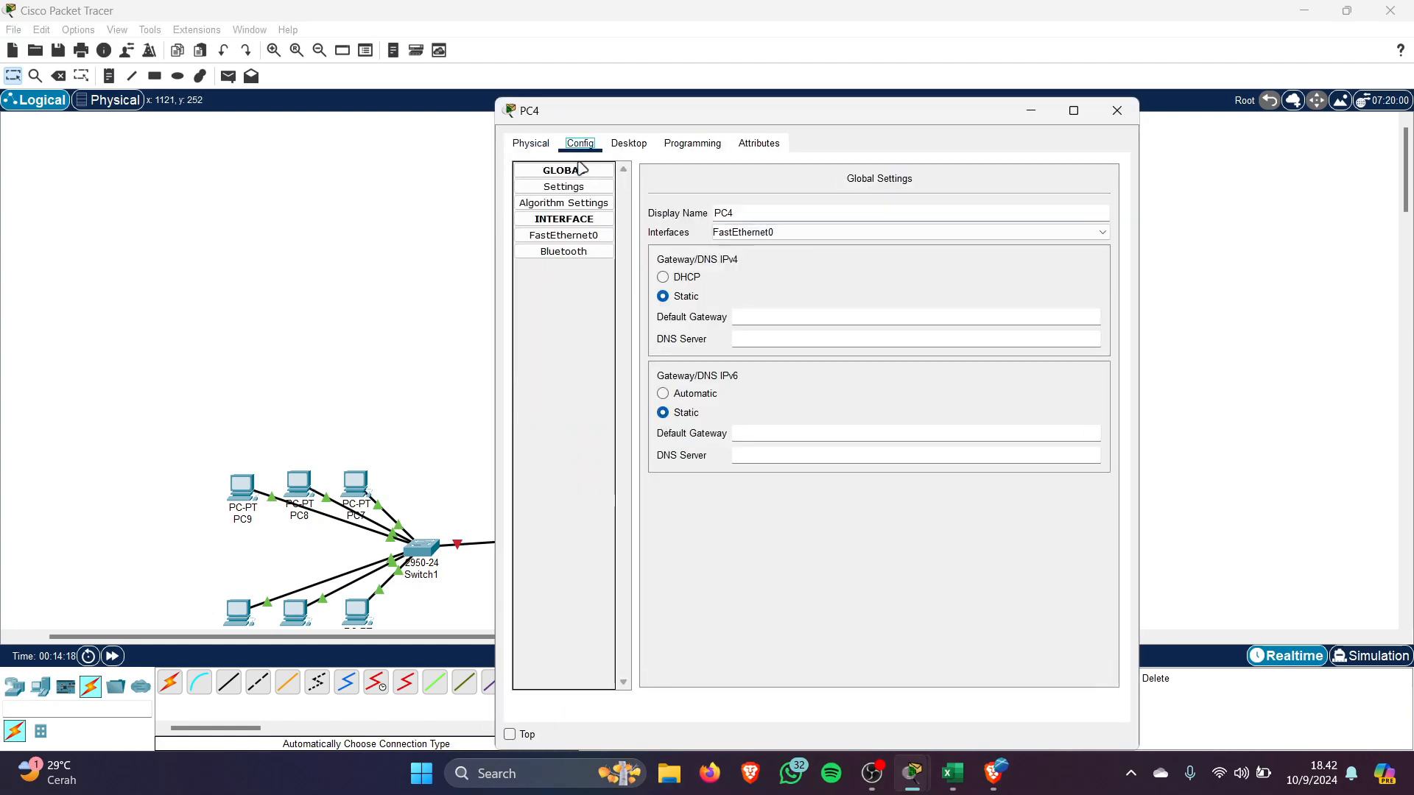
type("192.168.1.1")
Assign PC4's FastEthernet0 the IPv4 address 192.168.1.7 with subnet mask 255.255.255.240
left_click(564, 236)
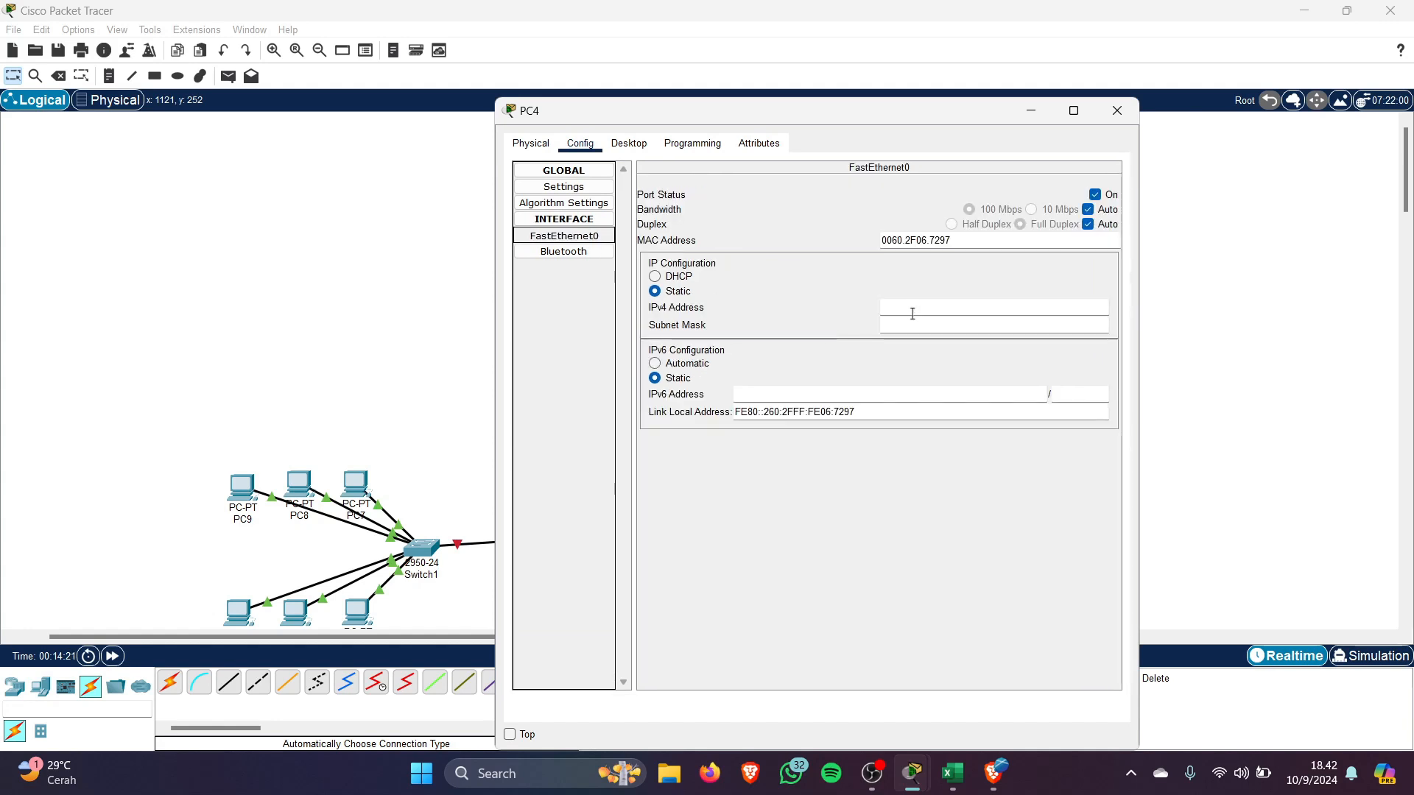
left_click(913, 308)
type("192.168.1.1")
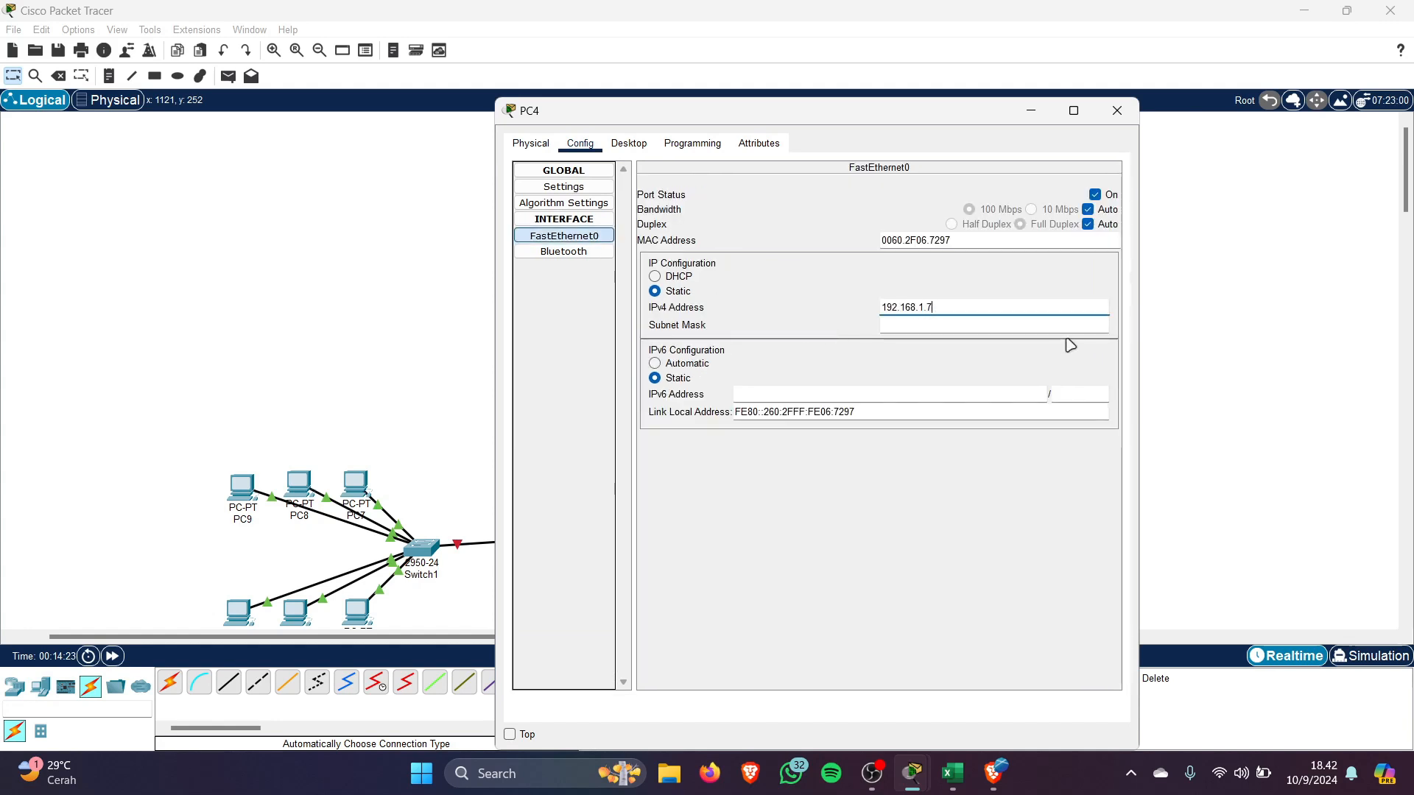
left_click(1057, 329)
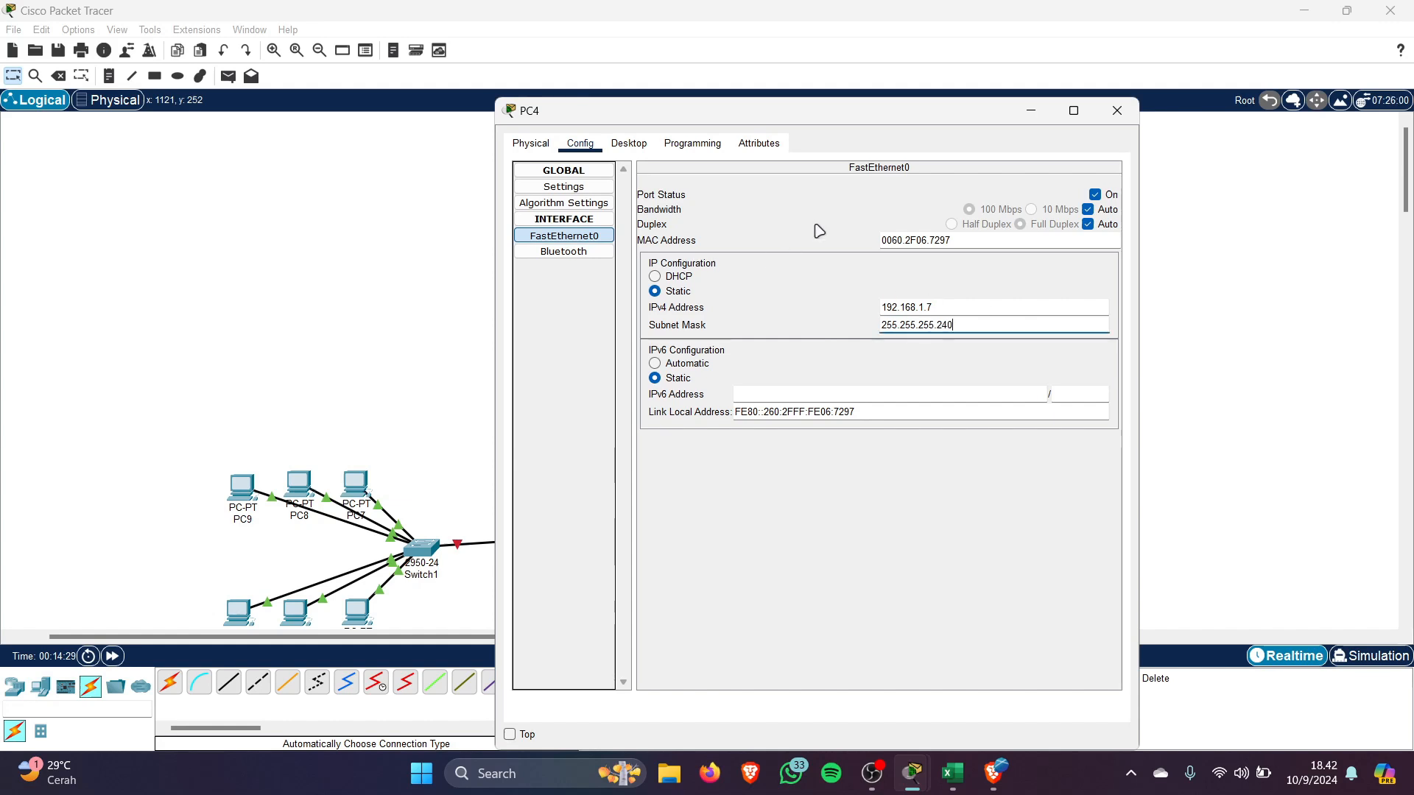
Close PC4's window, open PC5's configuration and set its IPv4 default gateway to 192.168.1.1
left_click(1129, 110)
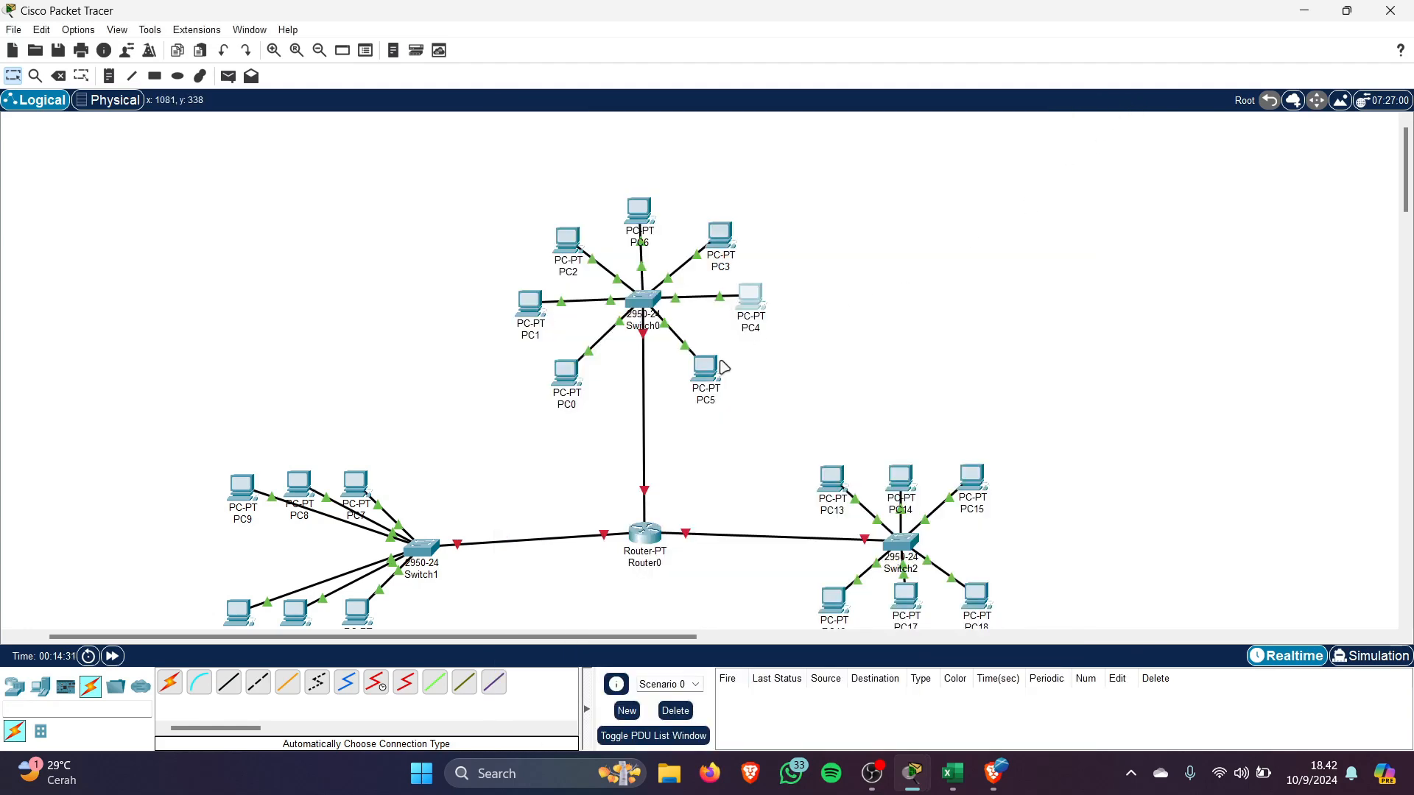
left_click(750, 302)
left_click(628, 143)
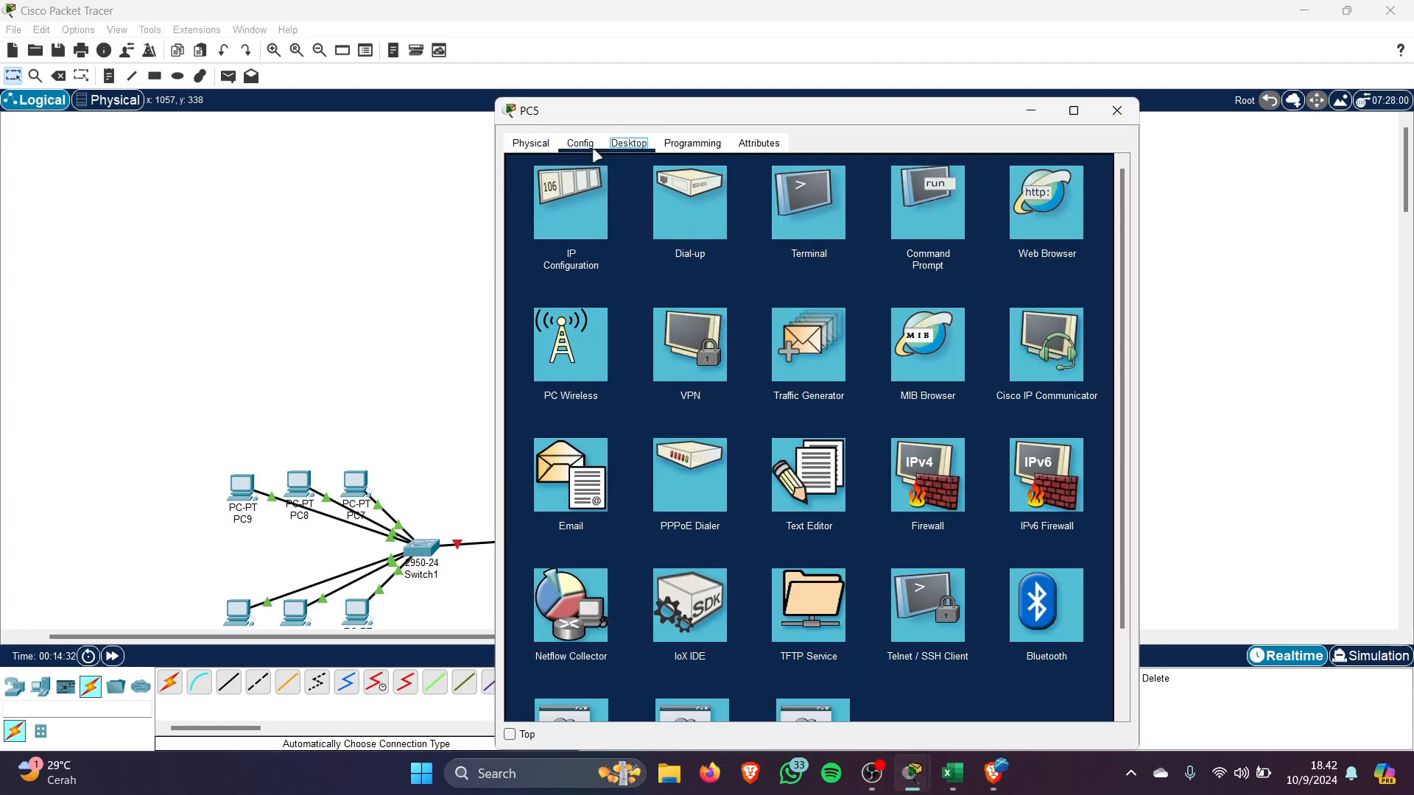
left_click(581, 143)
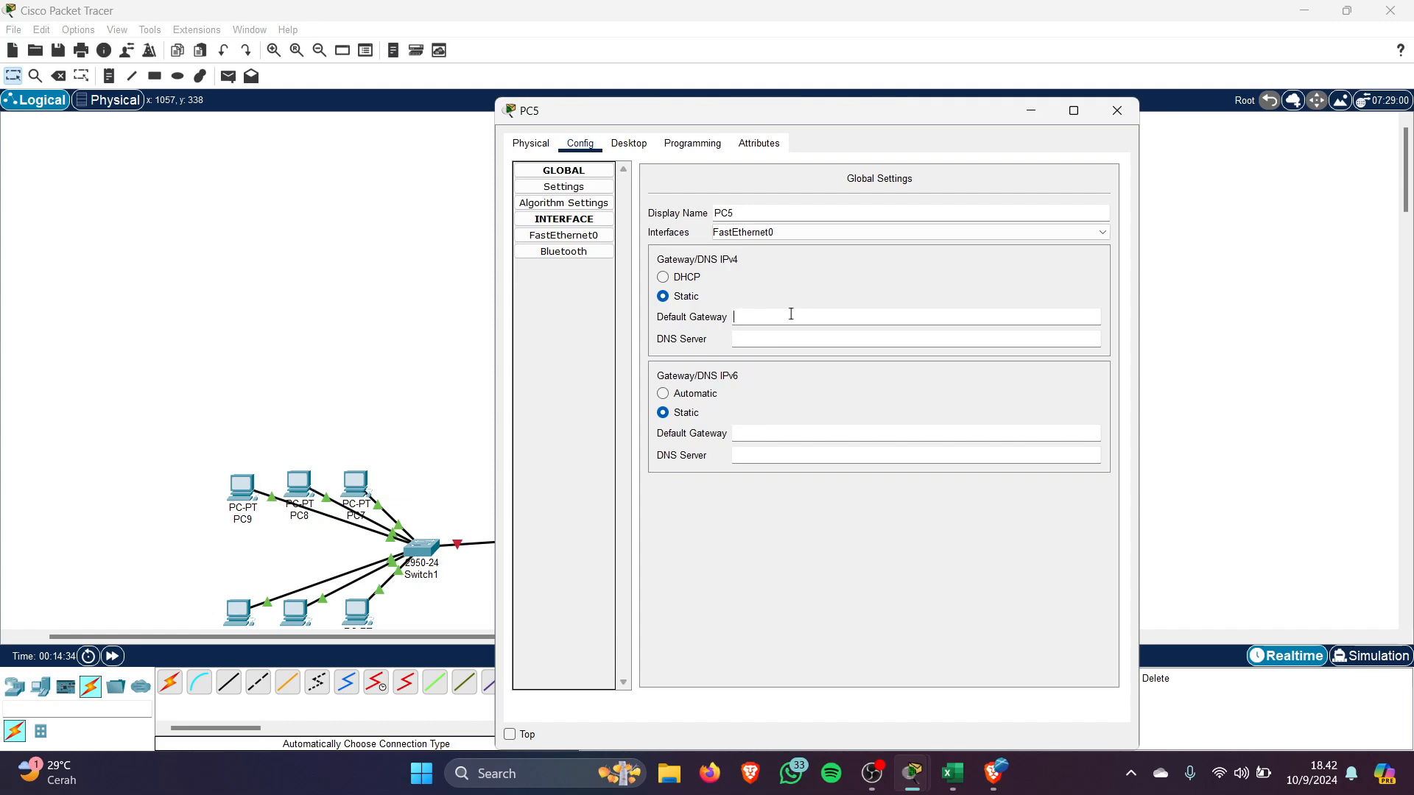
type("192.168.1.1")
Assign PC5's FastEthernet0 its IPv4 address in the 192.168.1.0 network and its subnet mask, and close its window
left_click(563, 235)
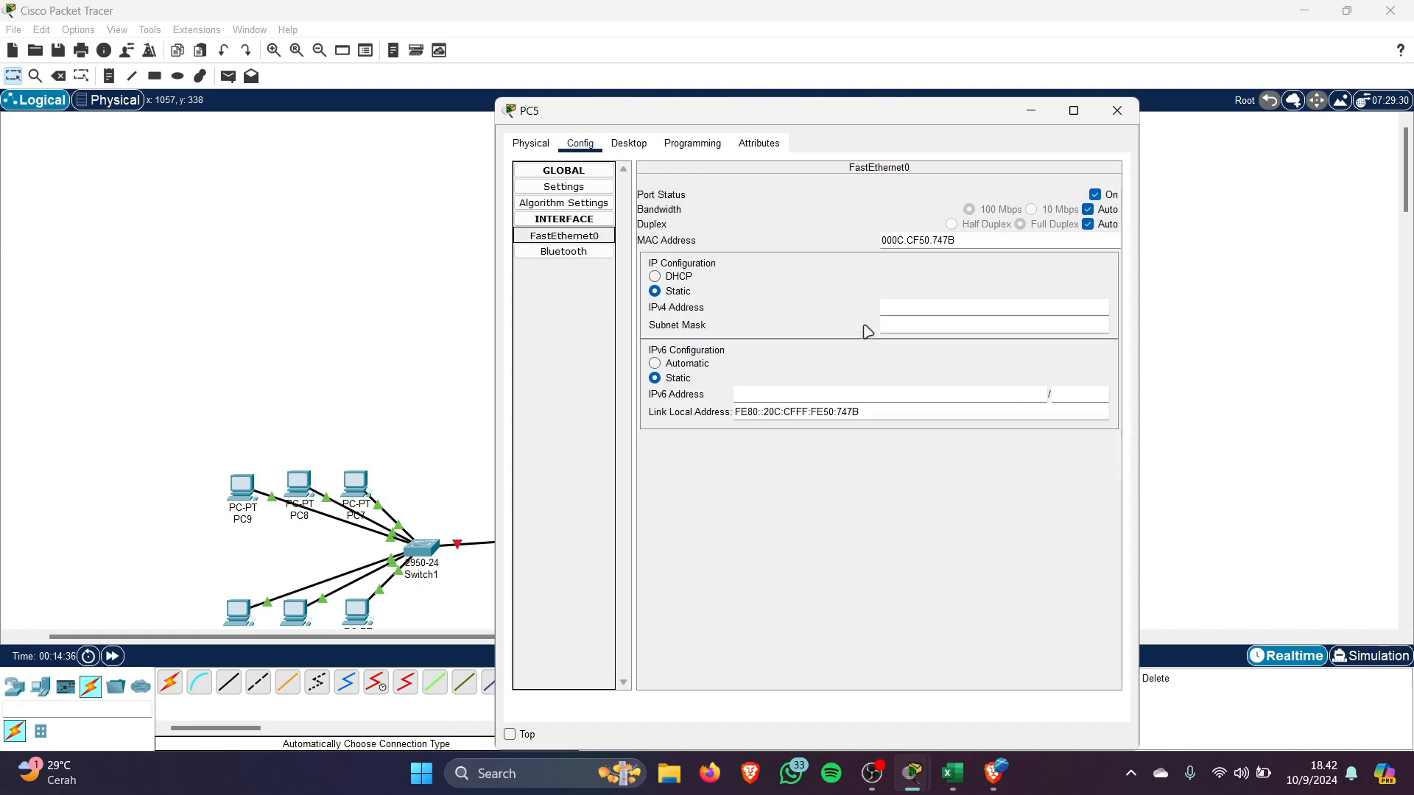
left_click(927, 310)
type("192.168.1.1")
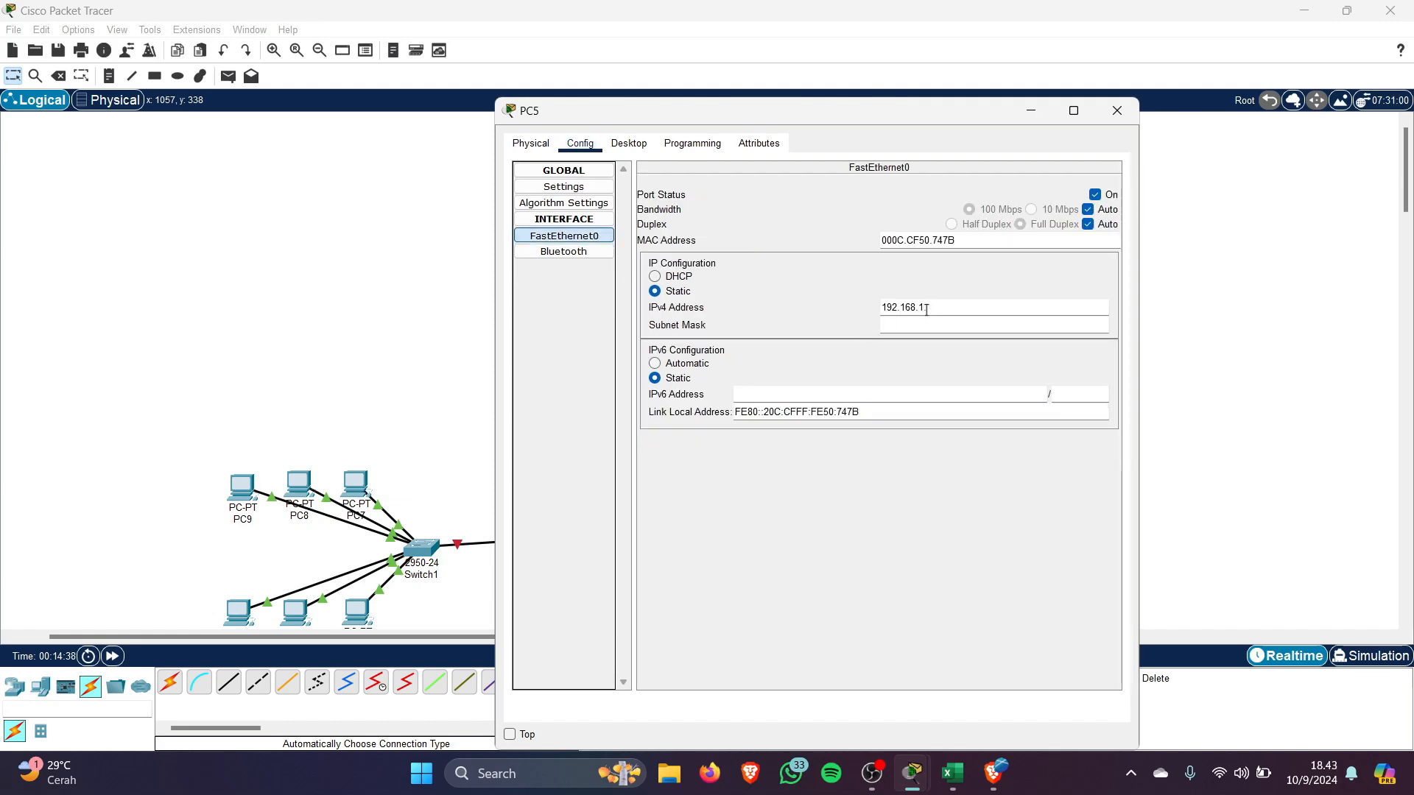
left_click(970, 326)
left_click(1117, 110)
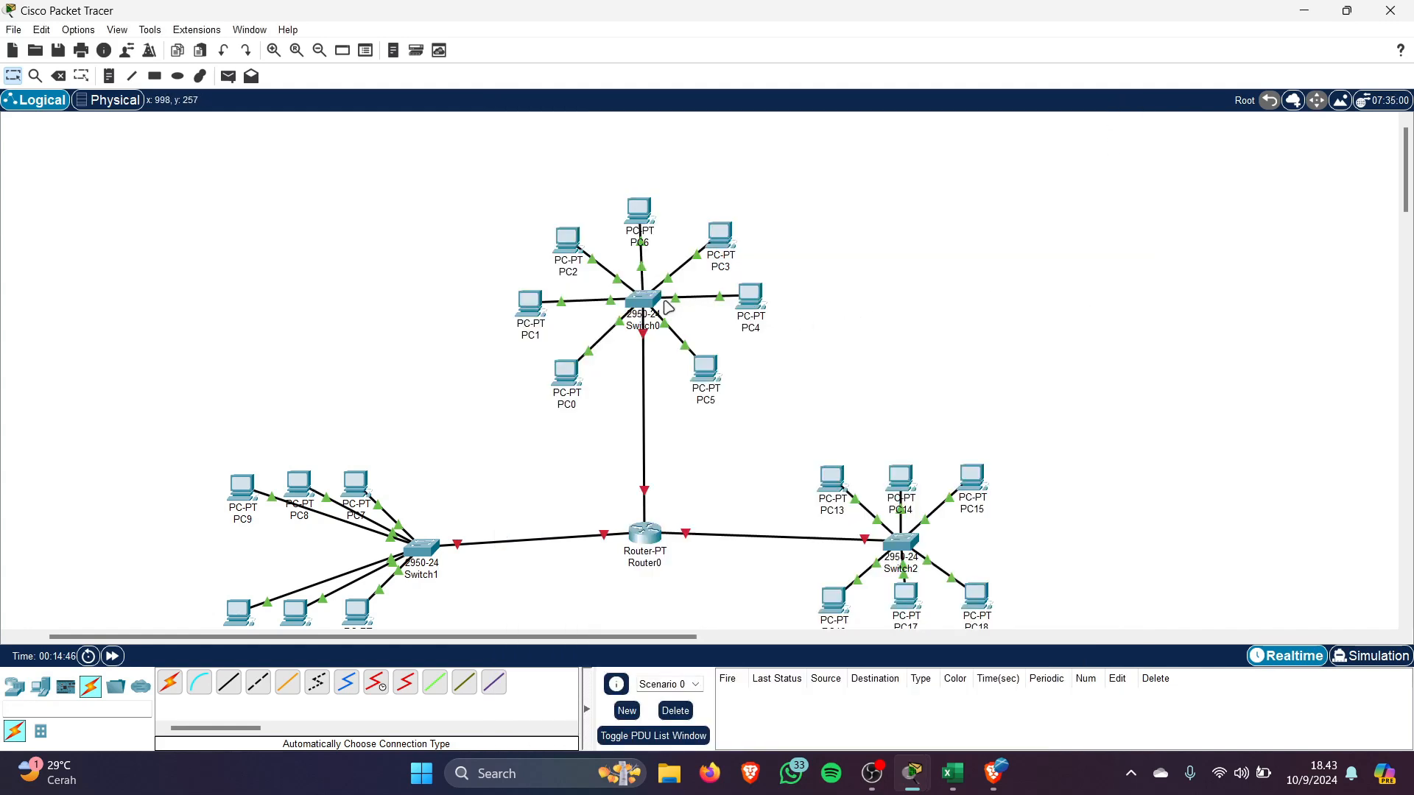
Test connectivity within the Switch0 group by sending simple PDUs from PC0 to PC4 and from PC2 to PC5
left_click(228, 75)
left_click(569, 377)
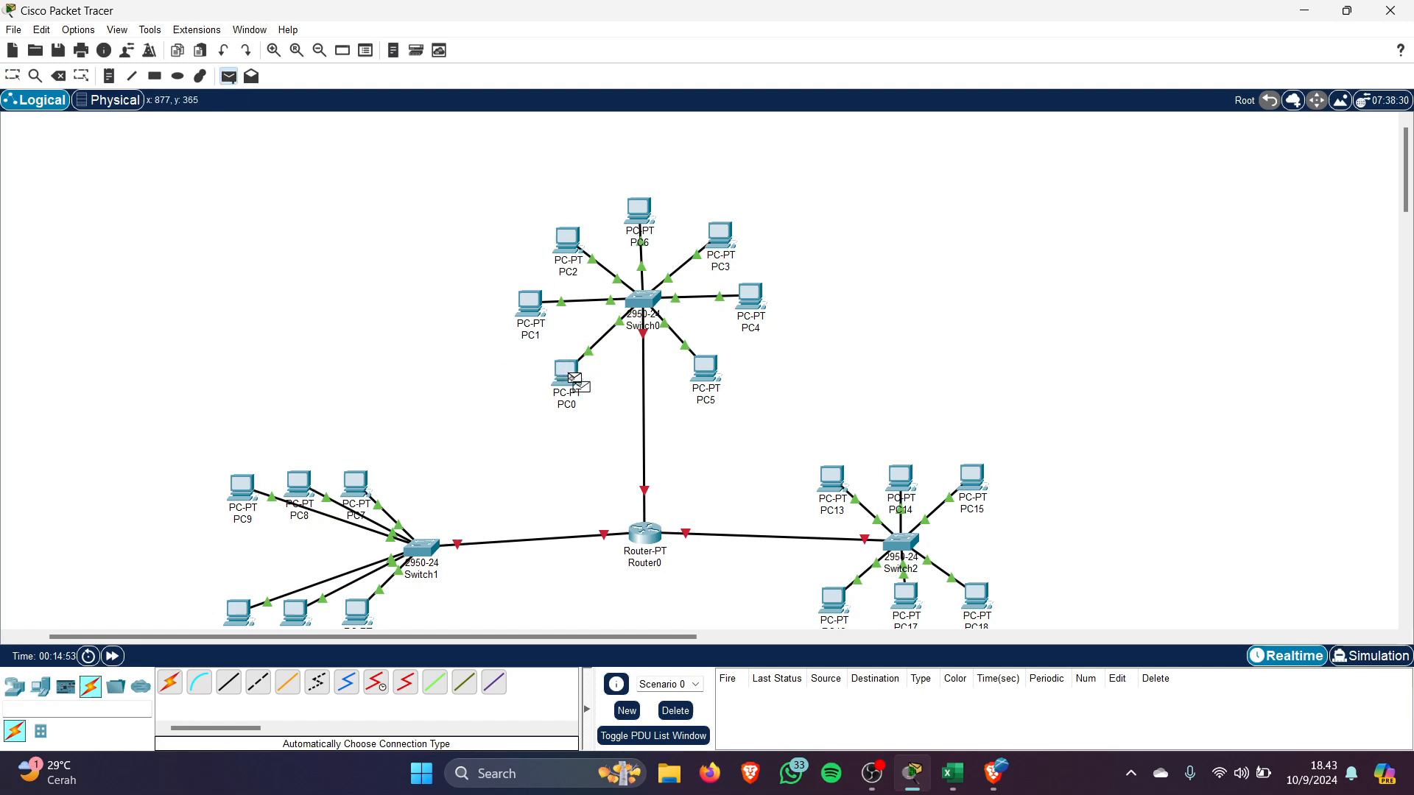
left_click(752, 298)
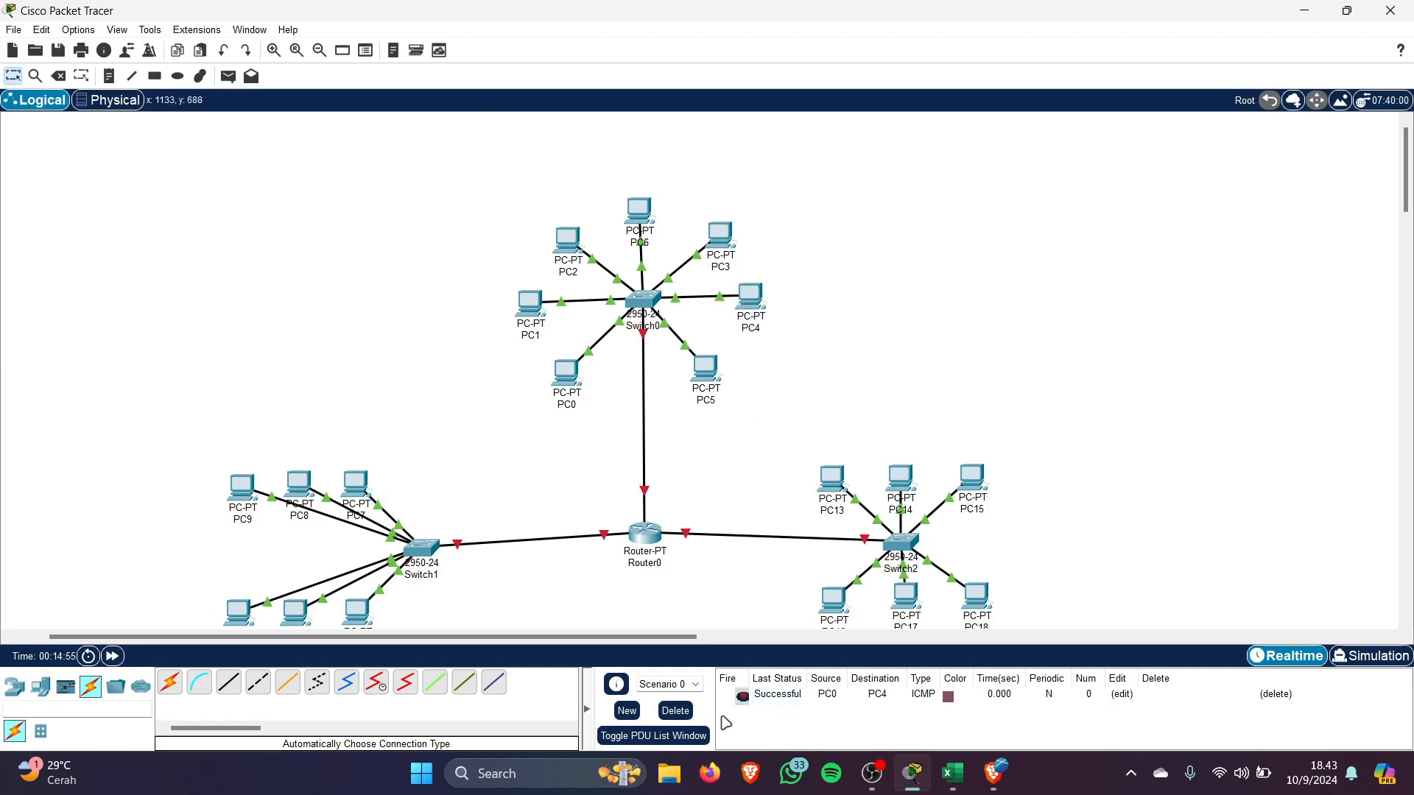
left_click(228, 76)
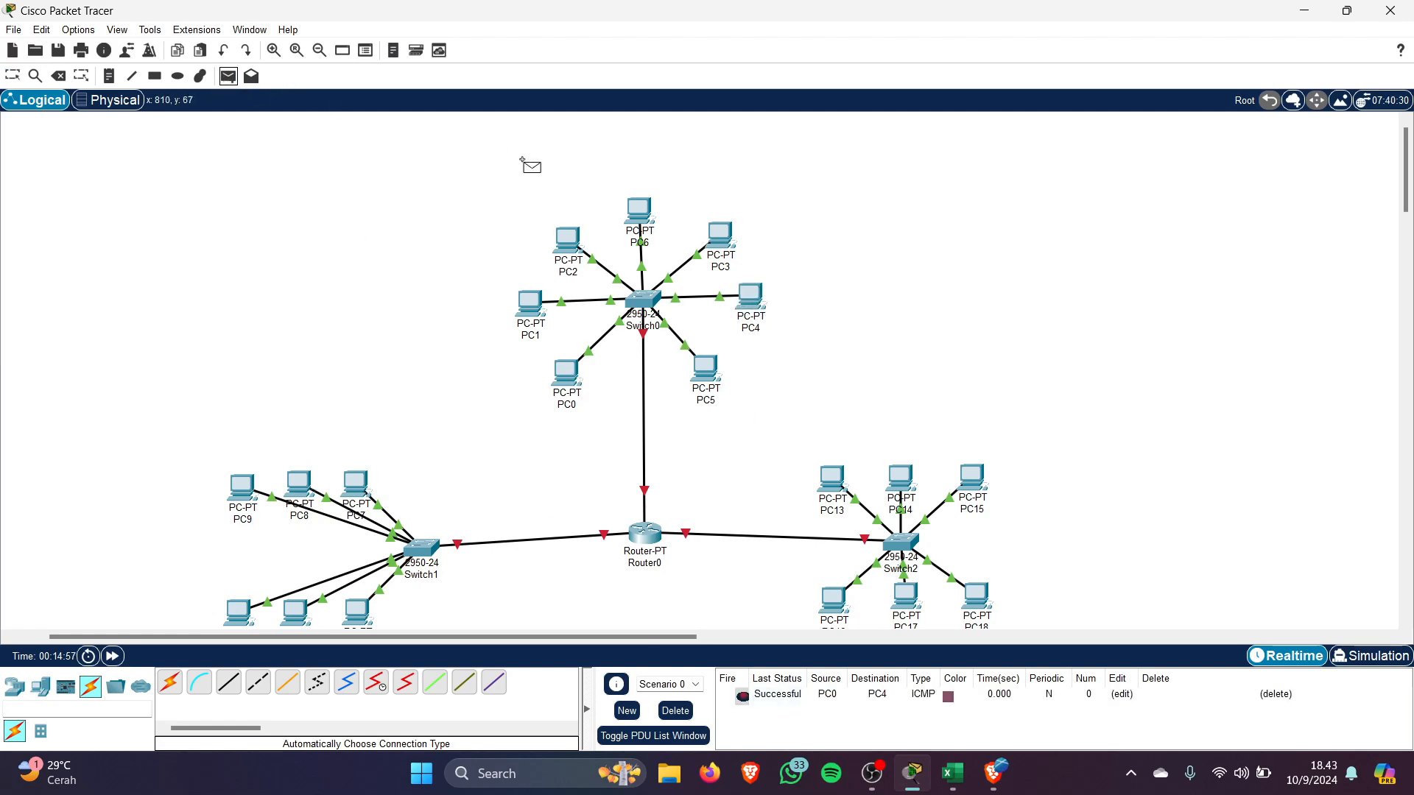
left_click(568, 239)
left_click(712, 366)
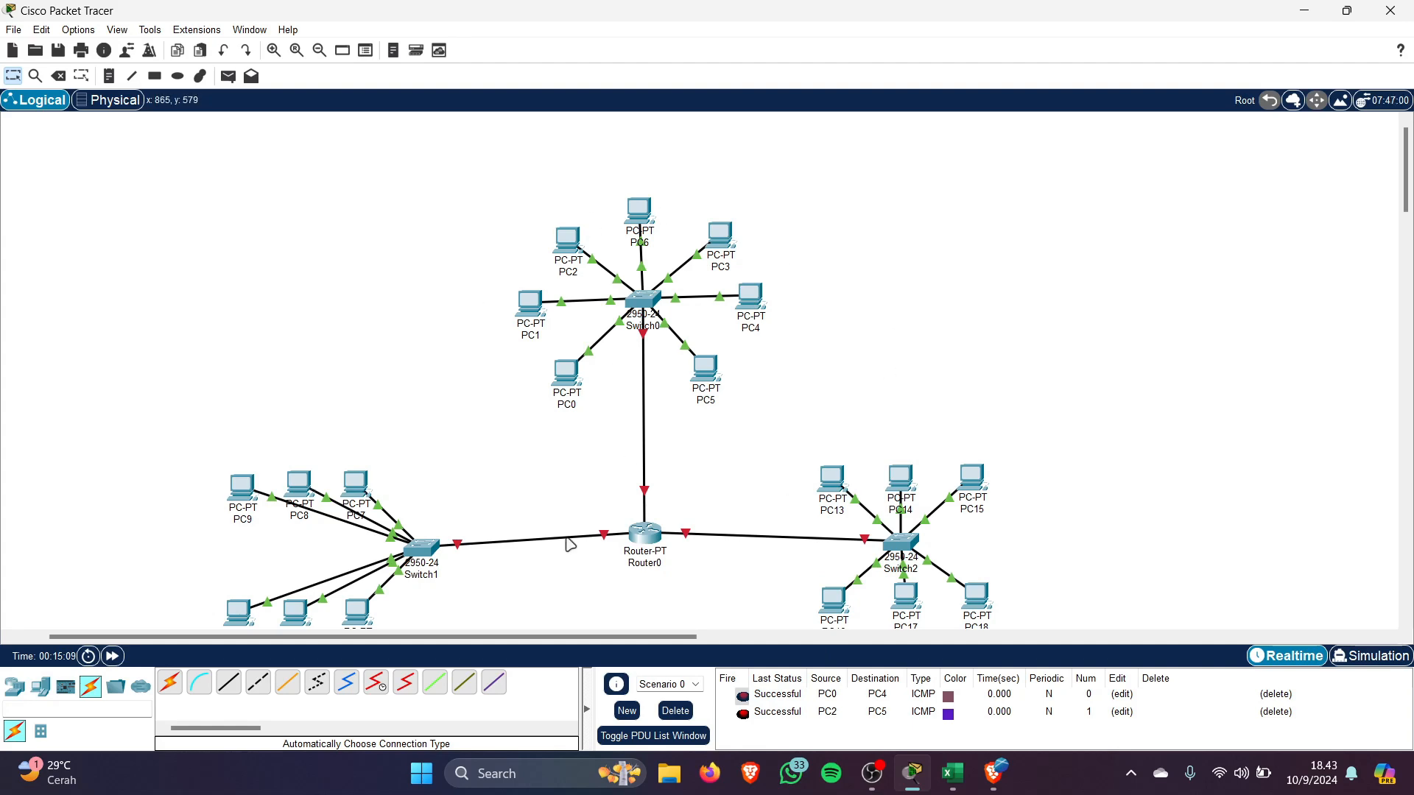
Delete the current scenario to clear the two test PDUs from the list
scroll(571, 545, "down", 2)
scroll(657, 582, "down", 2)
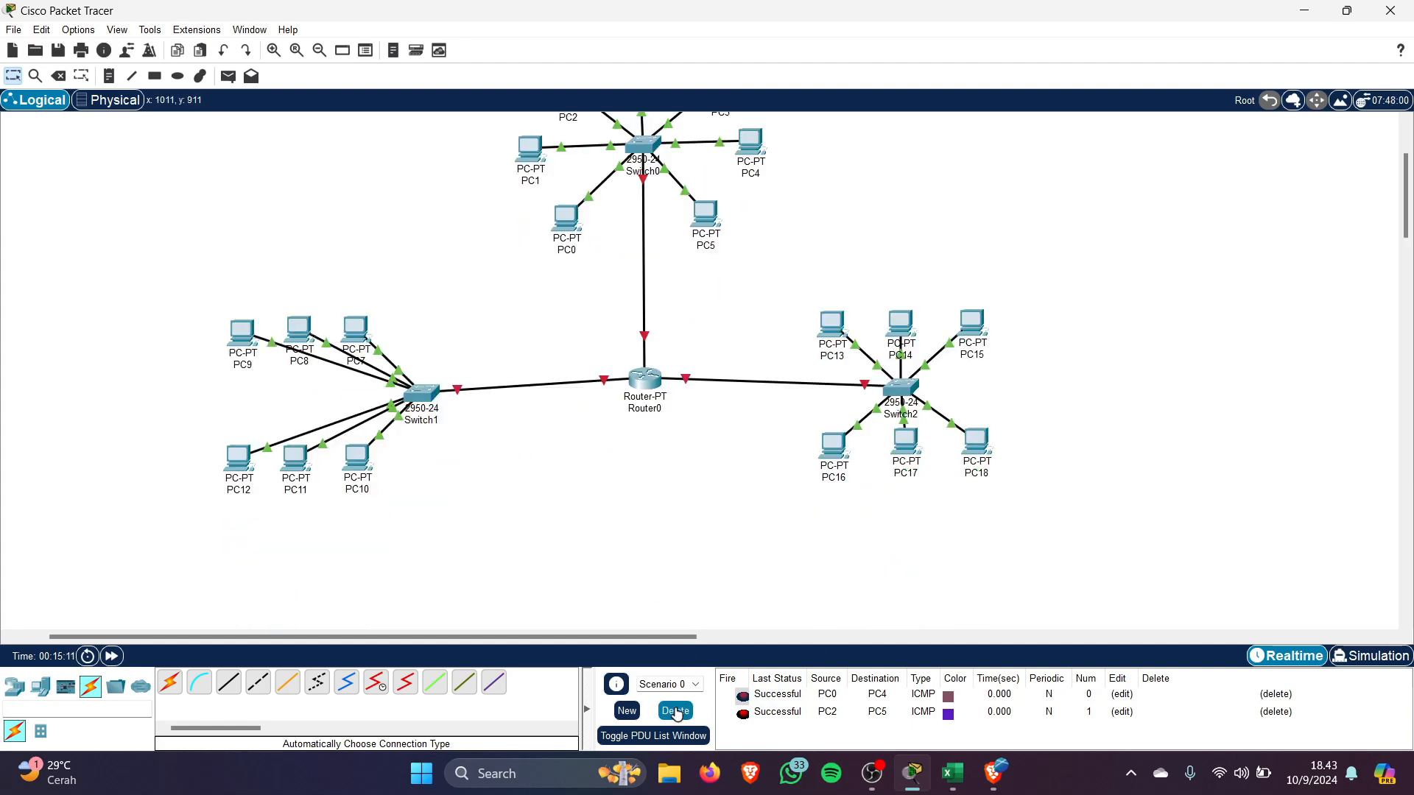
left_click(675, 711)
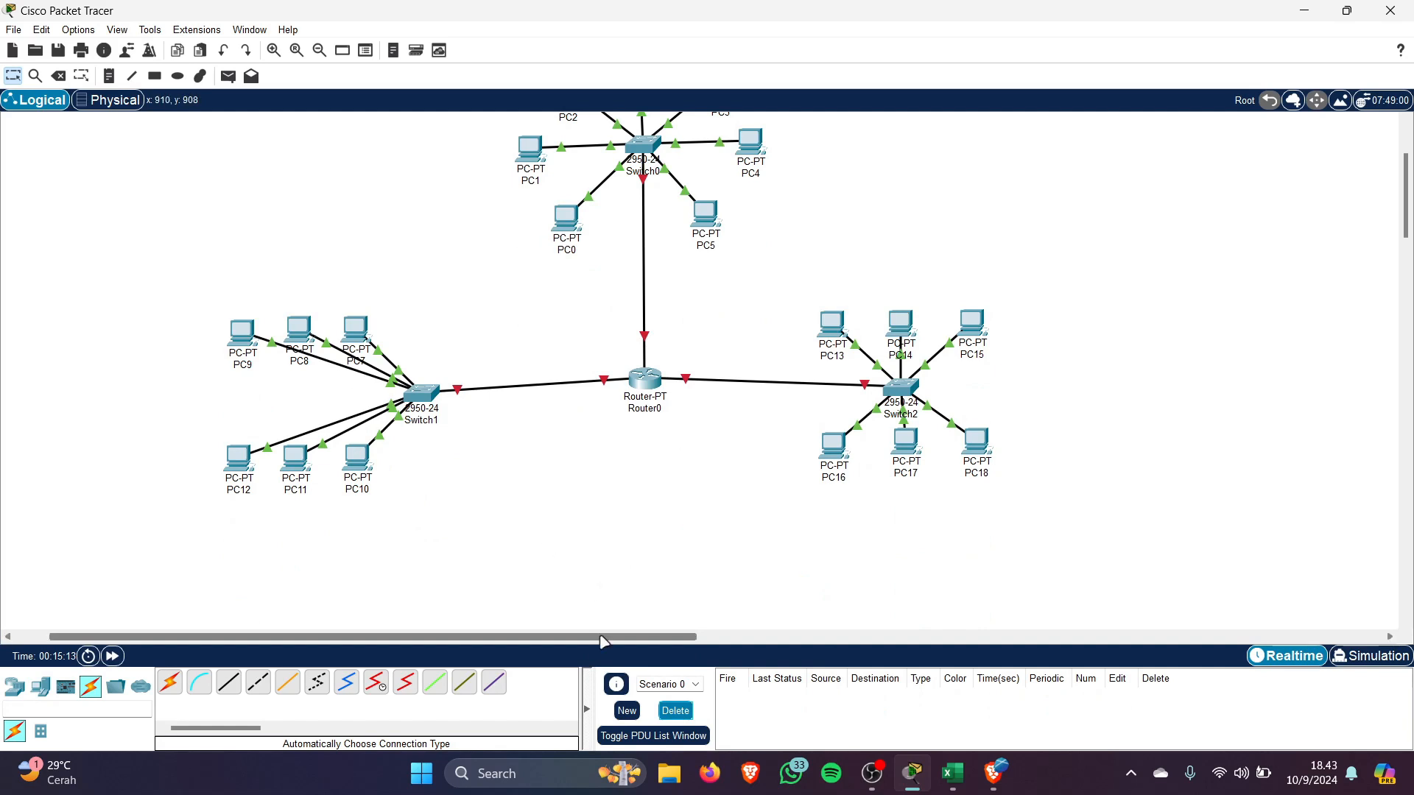
Open PC7's configuration and look up the gateway for Ruang 2 in the Excel addressing plan
left_click_drag(599, 633, 572, 635)
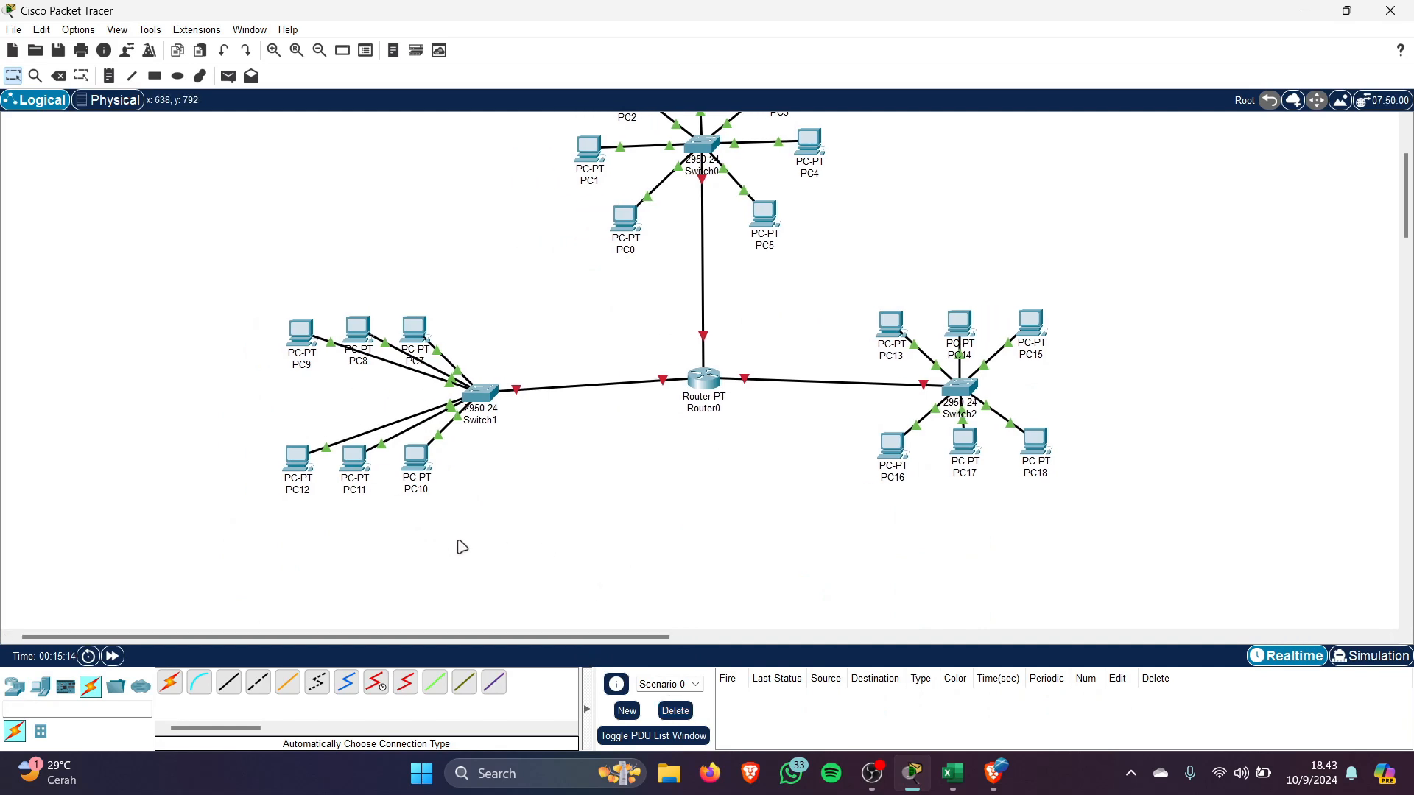
scroll(461, 546, "up", 2)
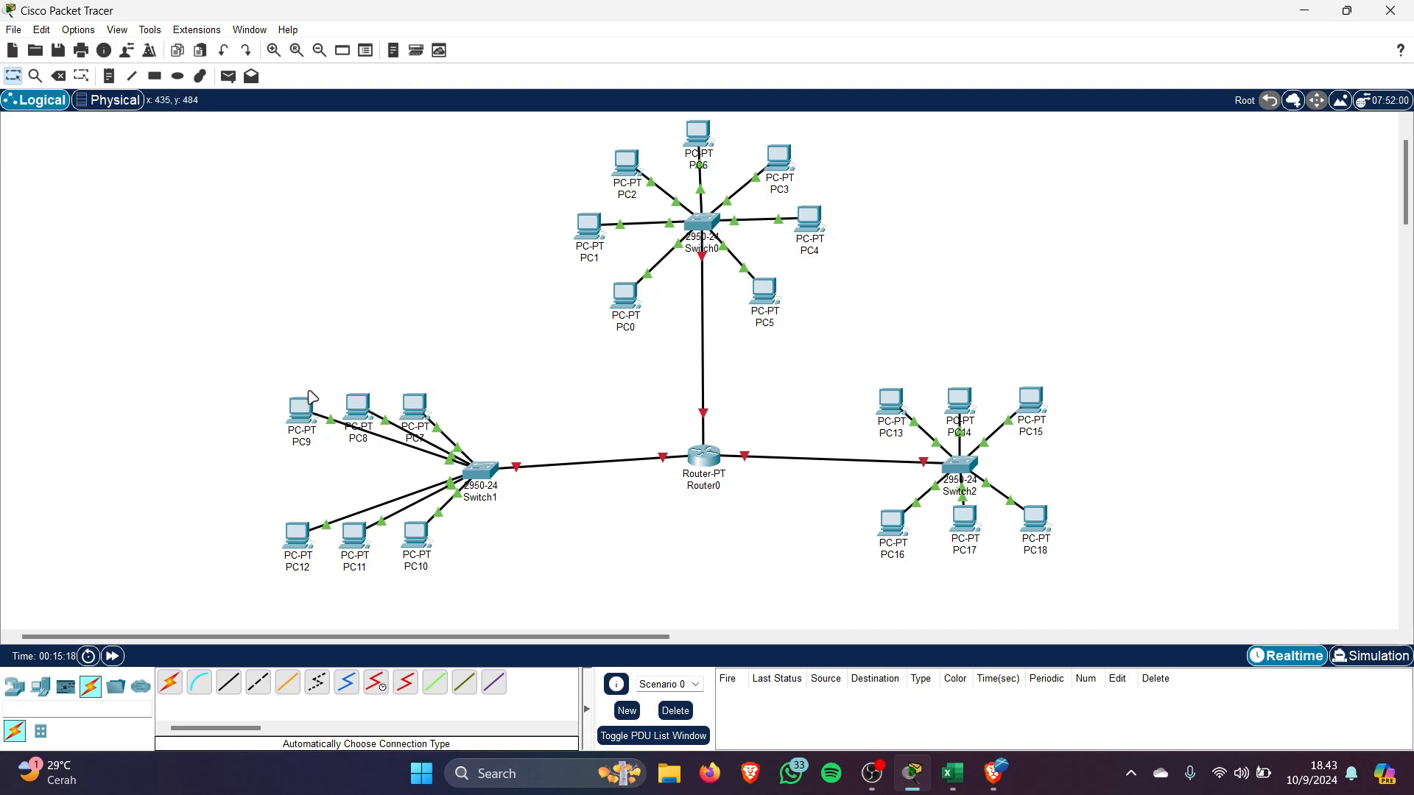
left_click(414, 405)
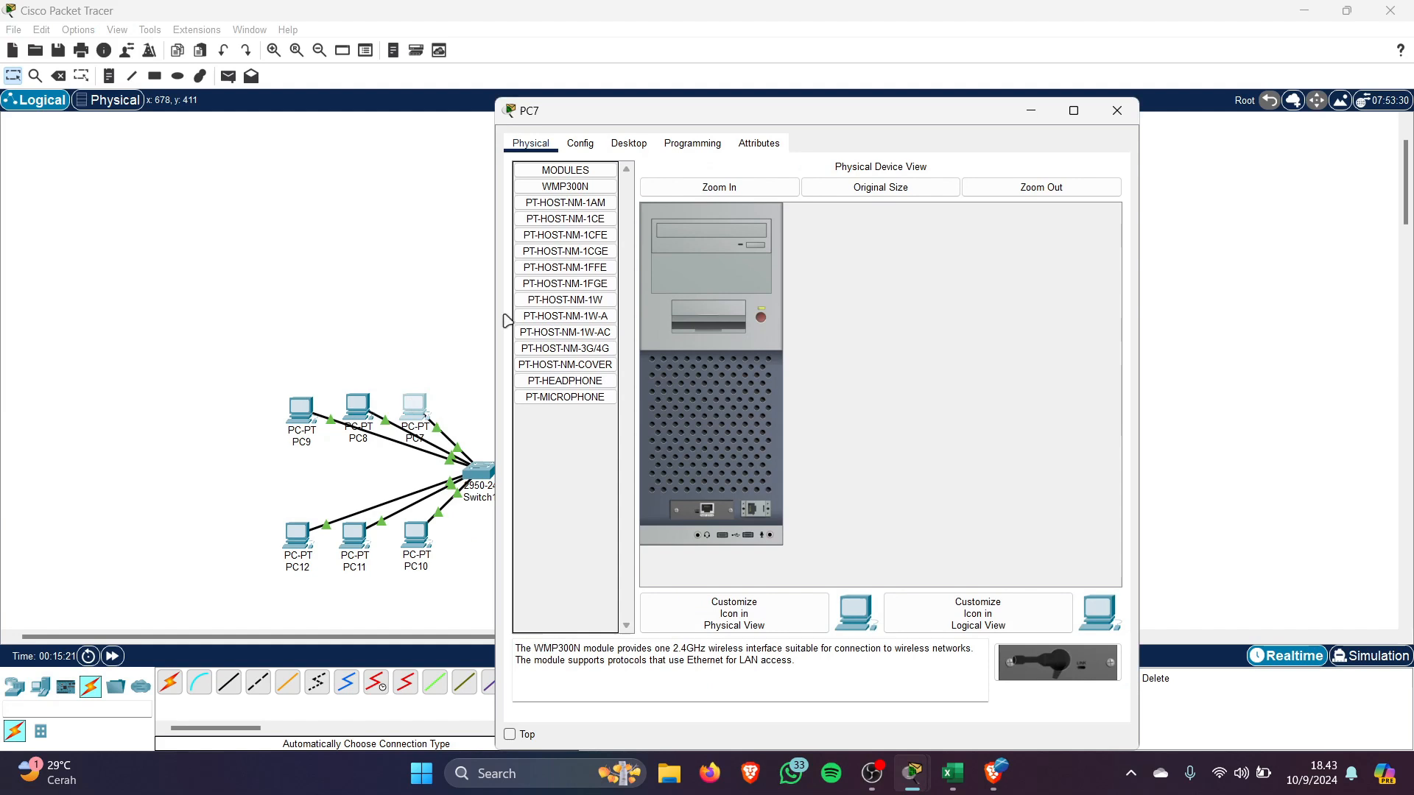
left_click(582, 144)
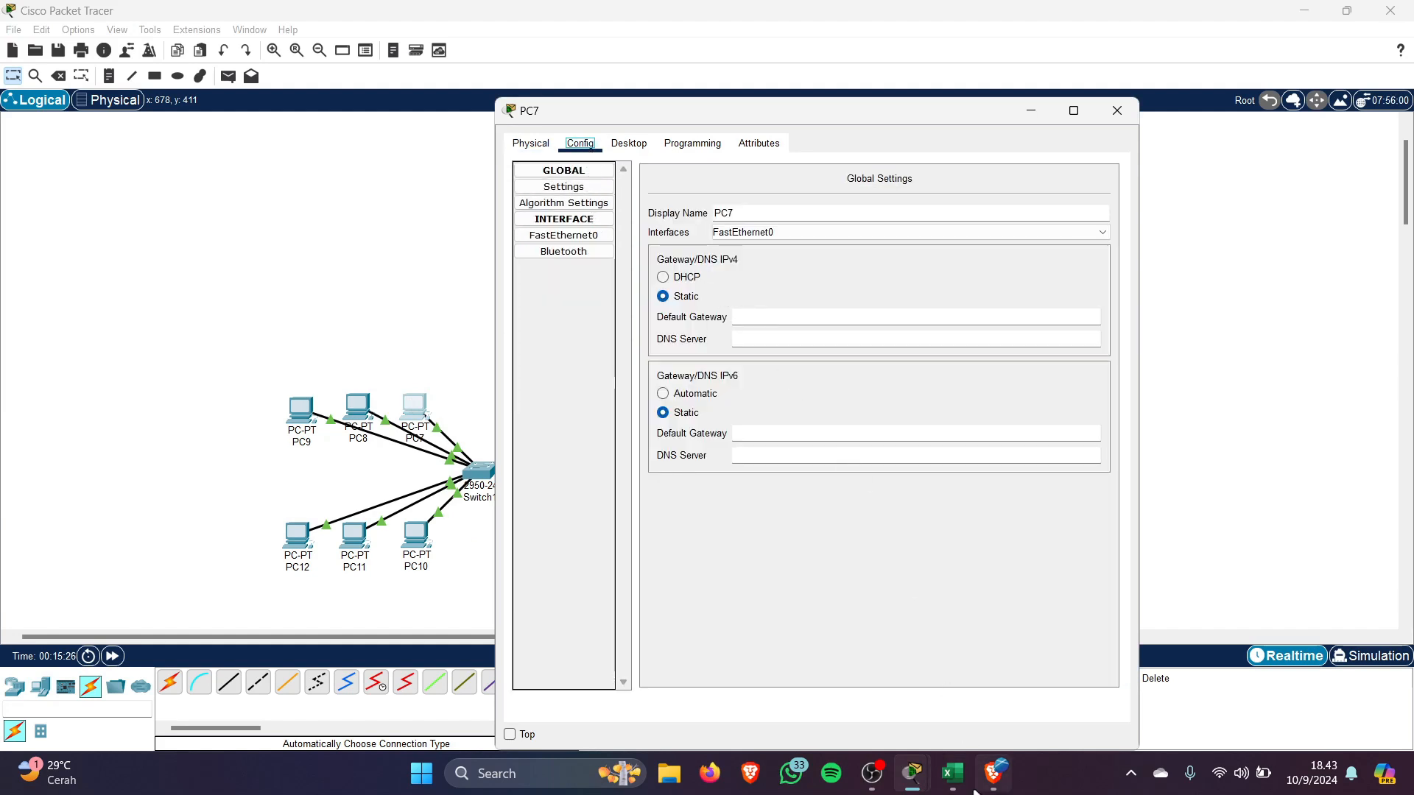
left_click(953, 773)
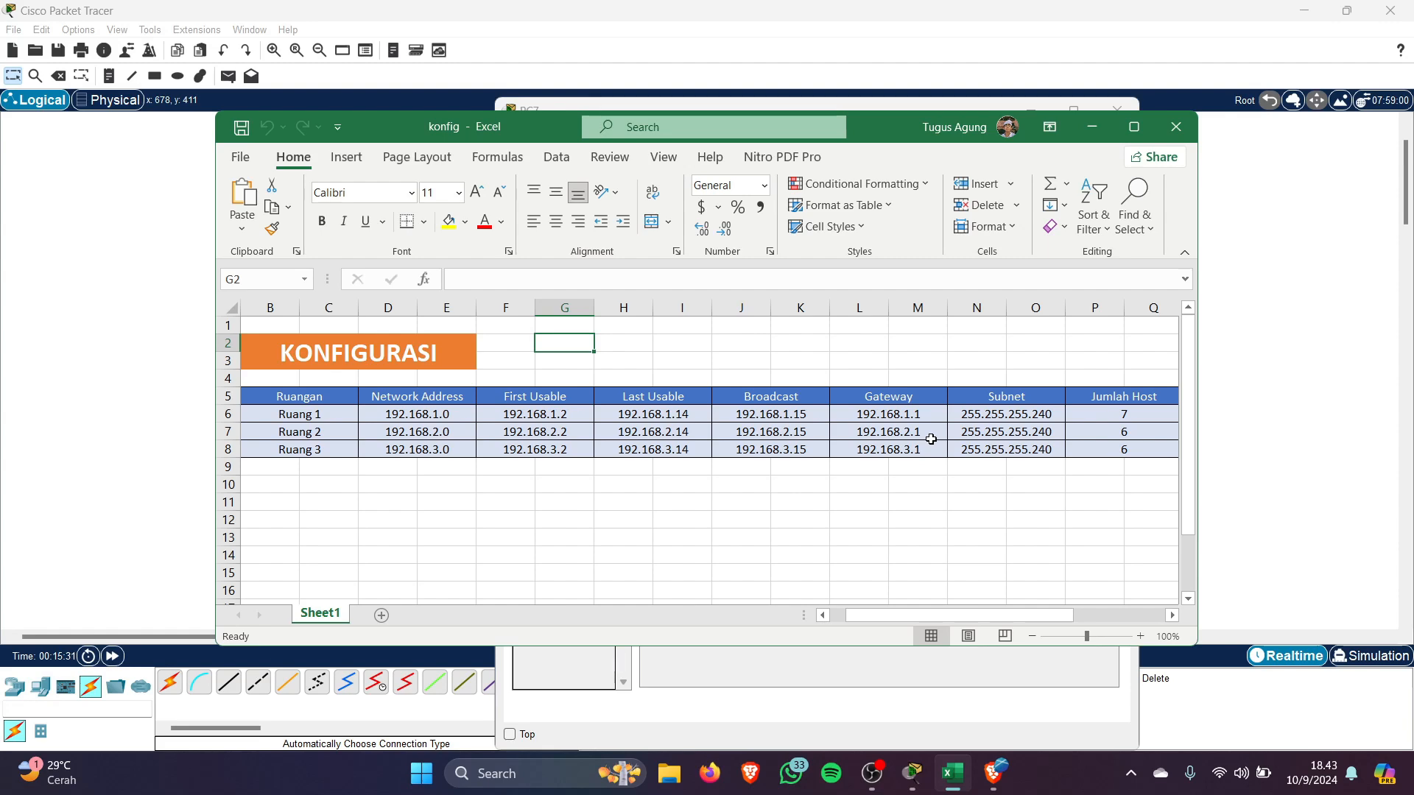
left_click(1092, 126)
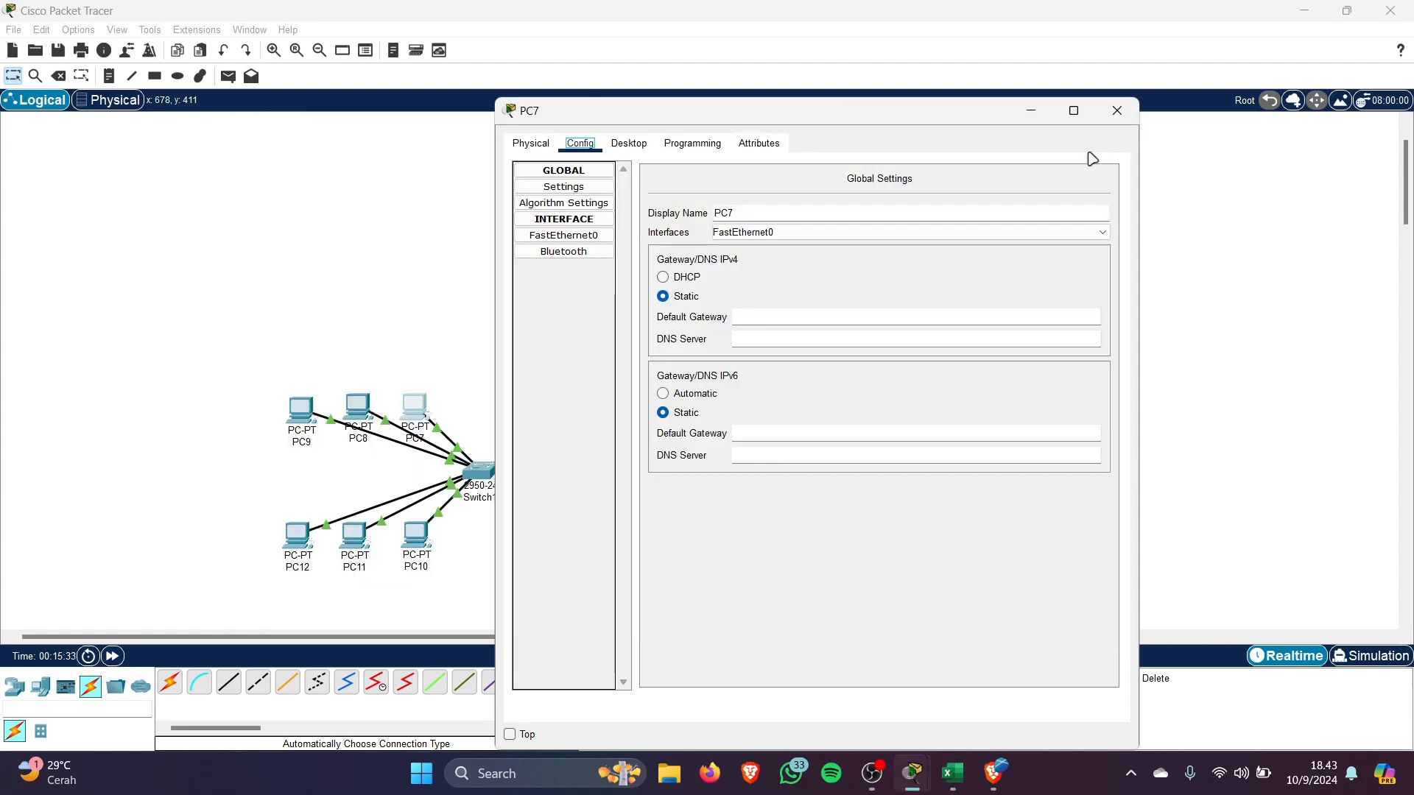
Set PC7's IPv4 default gateway to 192.168.2.1 and copy that address for reuse
left_click(996, 312)
type("192.168")
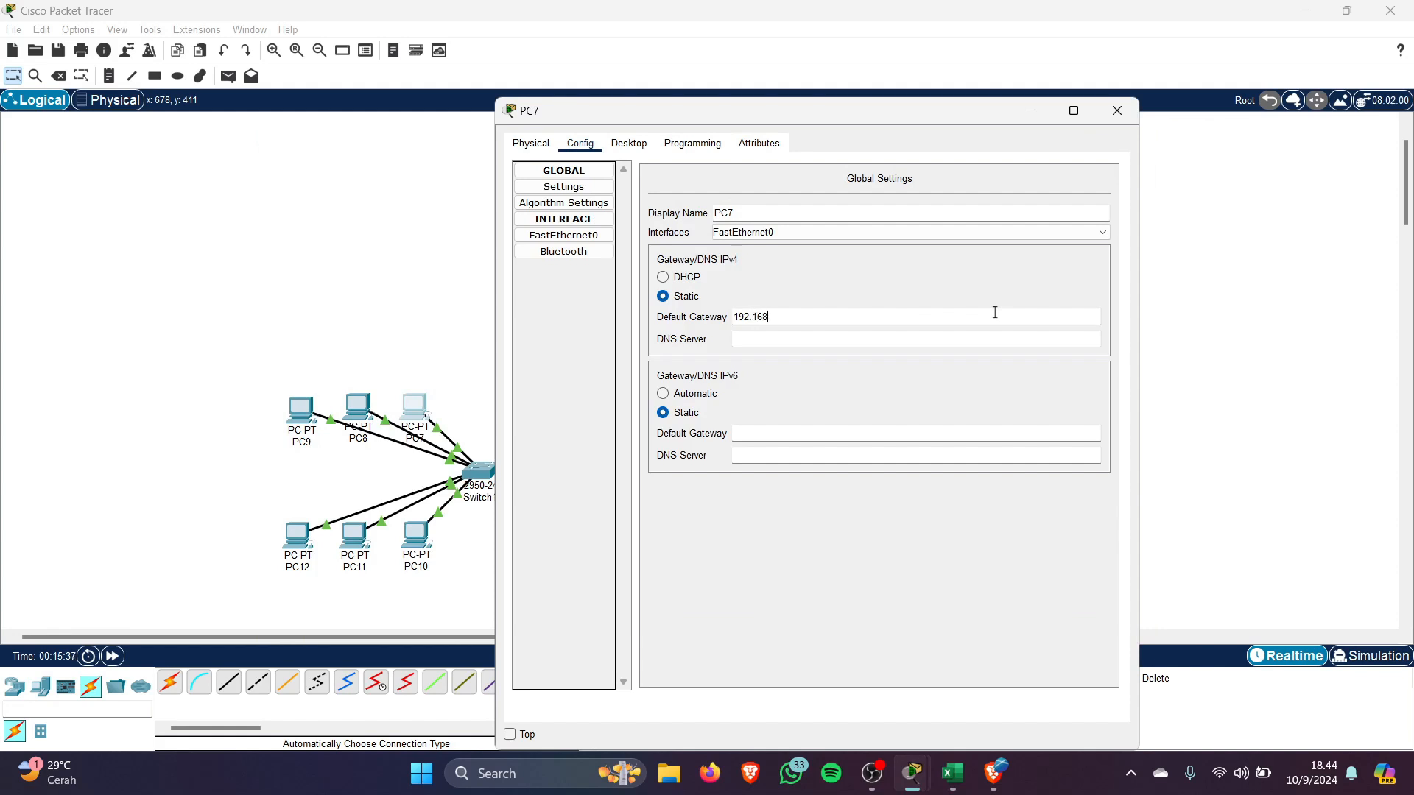
type(".2.1")
key("ctrl+a")
key("ctrl+c")
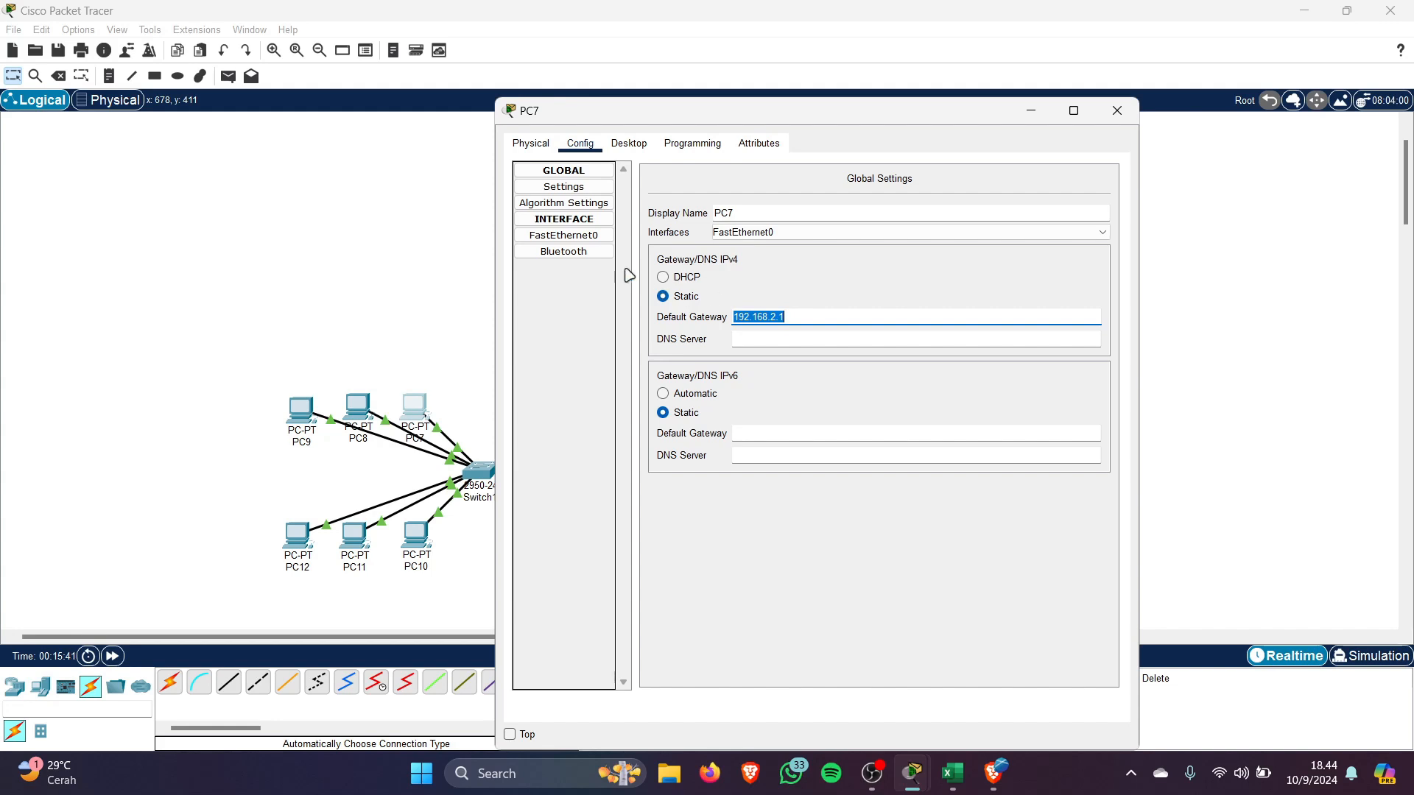
Assign PC7's FastEthernet0 the IPv4 address 192.168.2.2 with subnet mask 255.255.255.240 and close its window
left_click(599, 236)
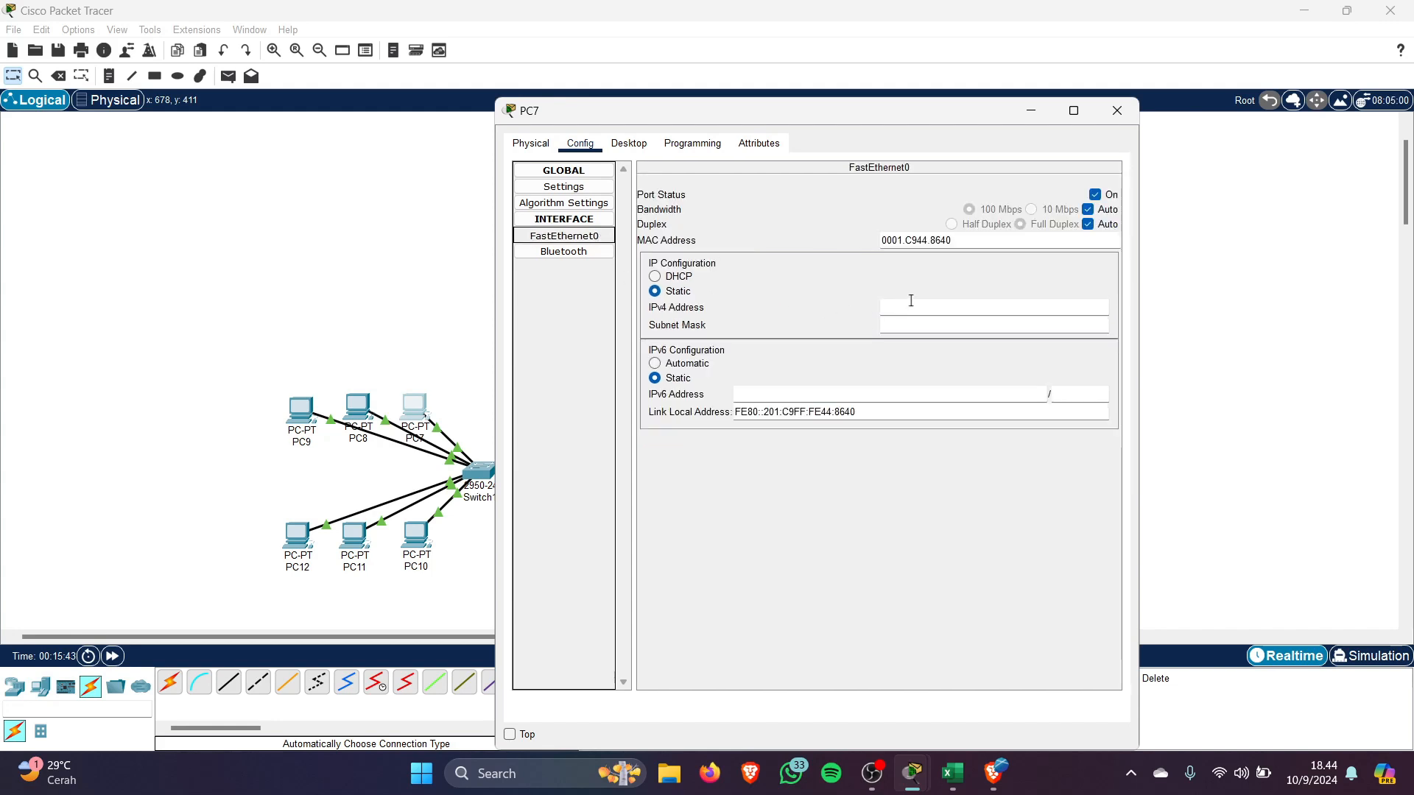
left_click(922, 306)
key("ctrl+v")
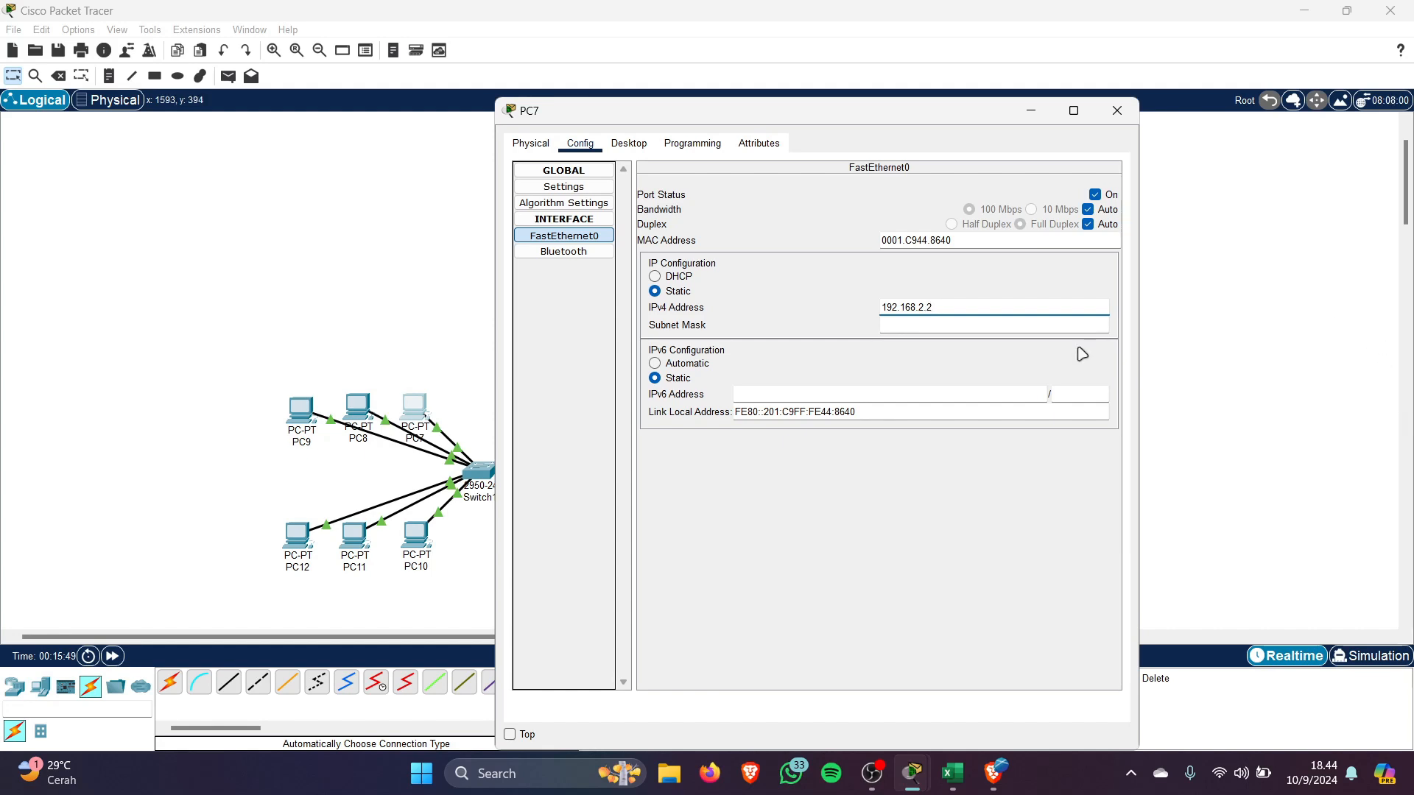
left_click(1050, 323)
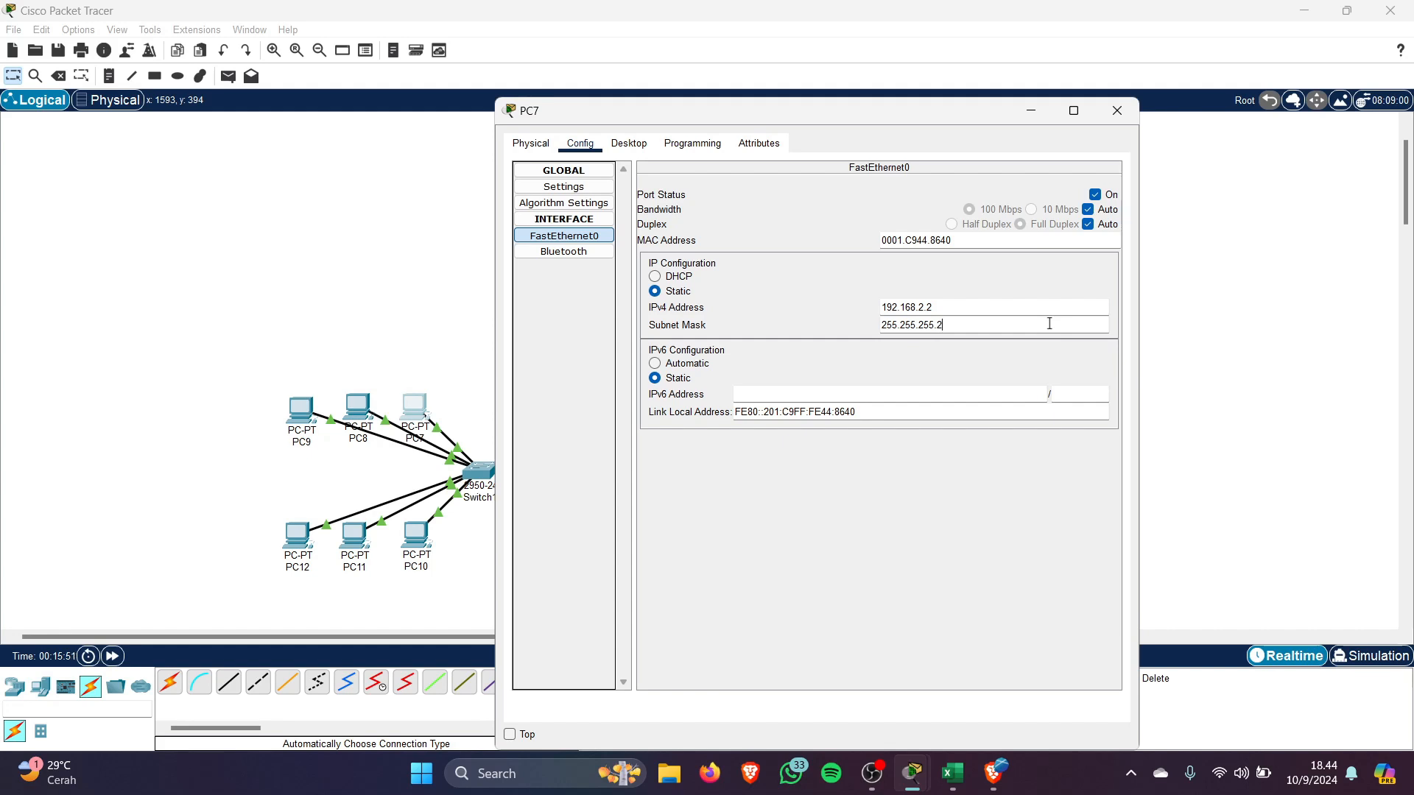
left_click(1117, 111)
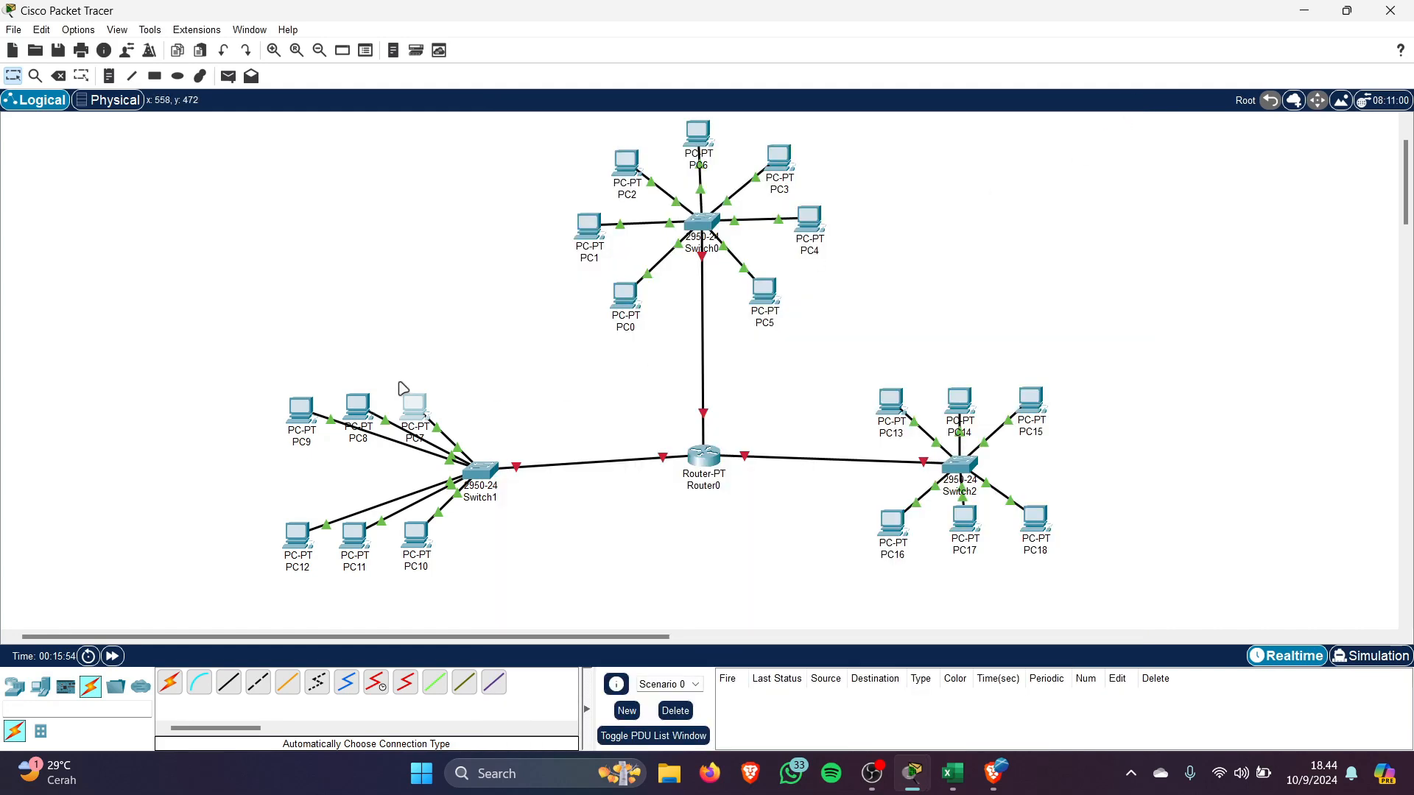
Open PC8's configuration and set its IPv4 default gateway to 192.168.2.1
left_click(361, 402)
left_click(580, 143)
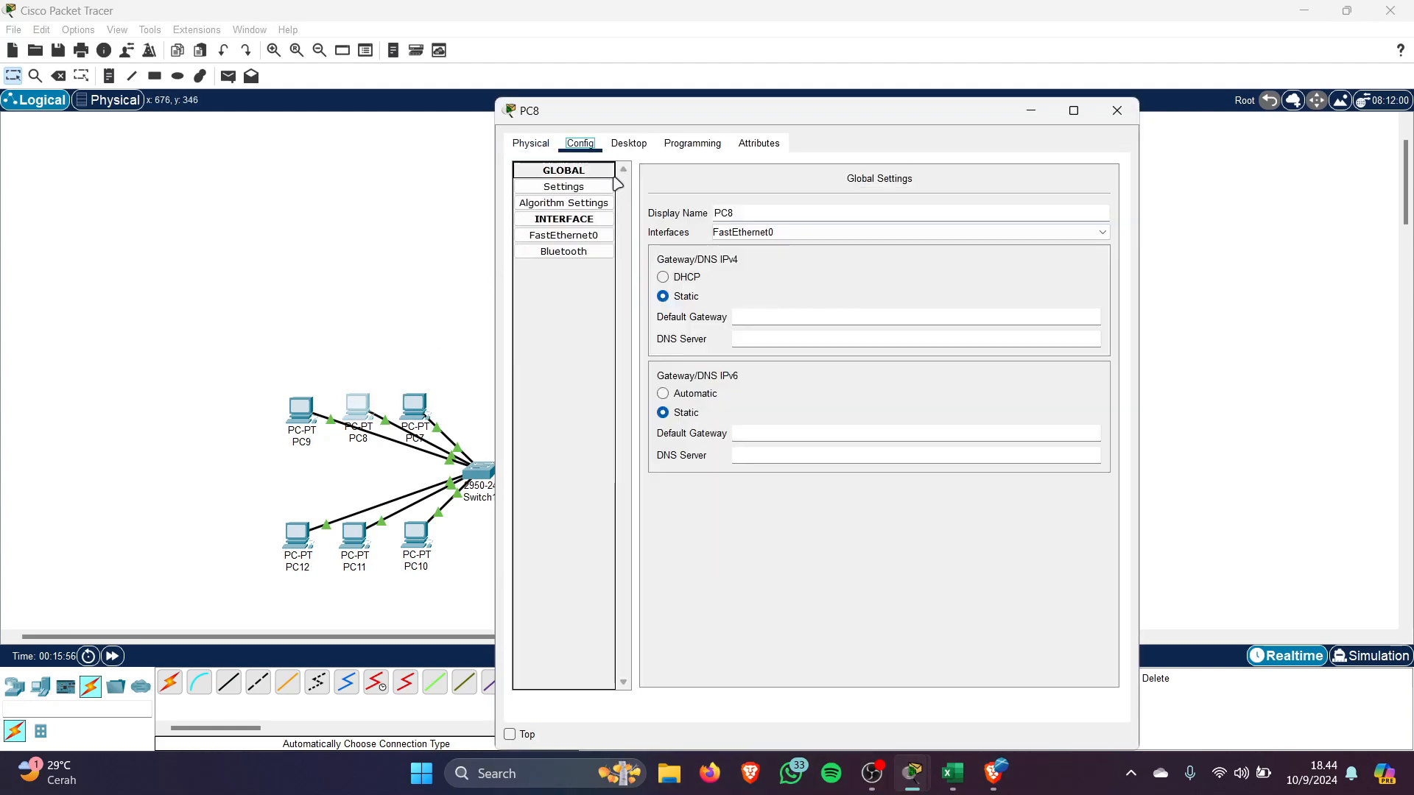
left_click(807, 317)
key("ctrl+v")
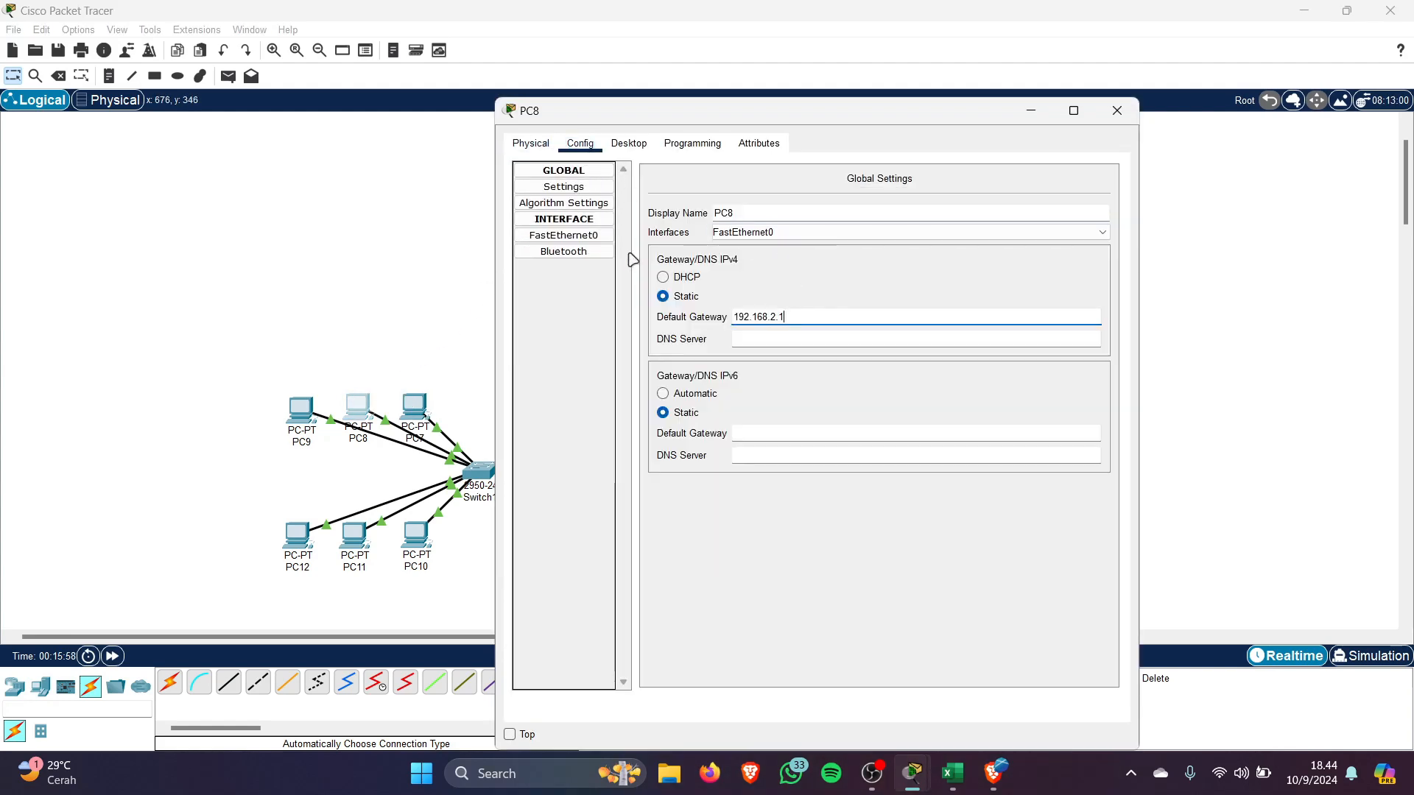
Assign PC8's FastEthernet0 the IPv4 address 192.168.2.3 with subnet mask 255.255.255.240 and close its window
left_click(596, 238)
left_click(900, 311)
key("ctrl+v")
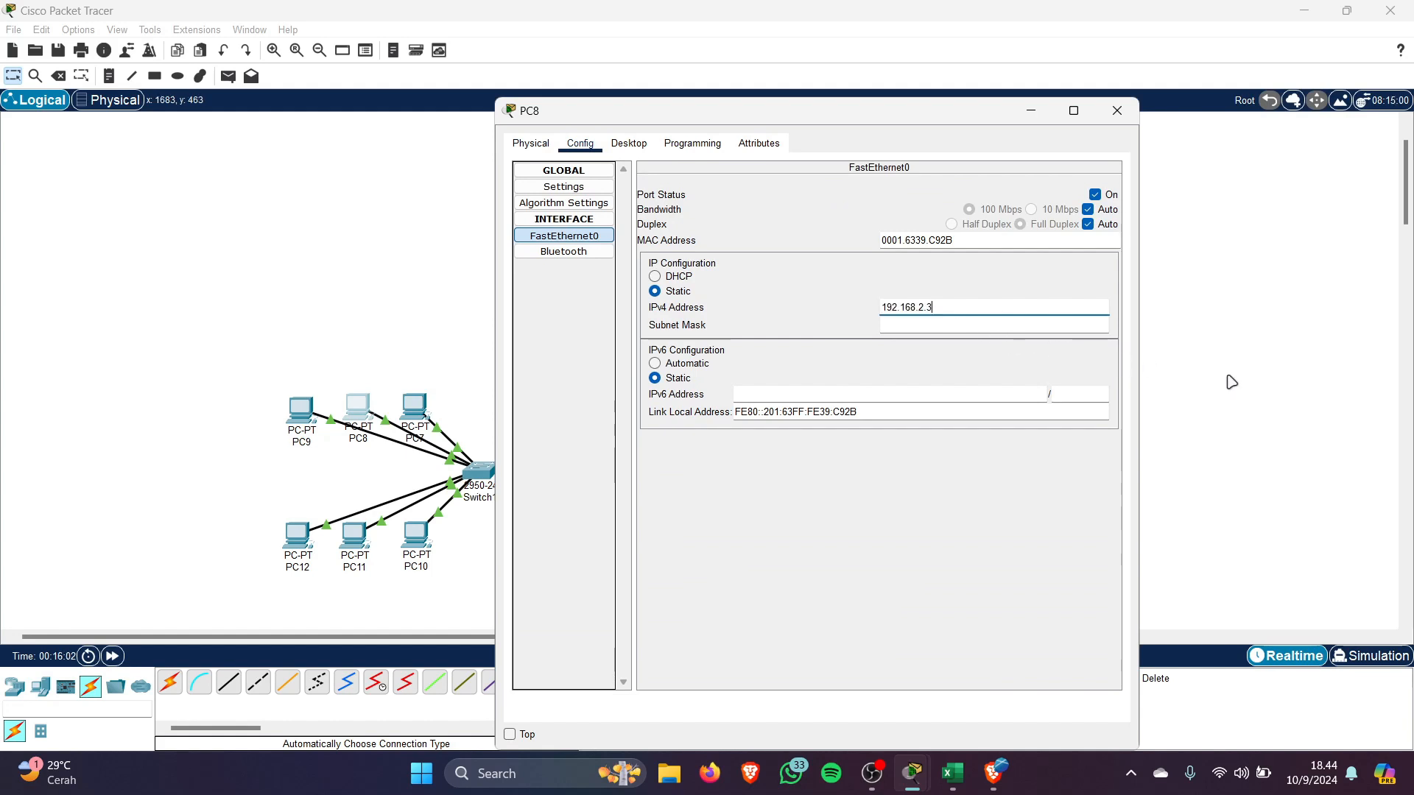
left_click(1065, 330)
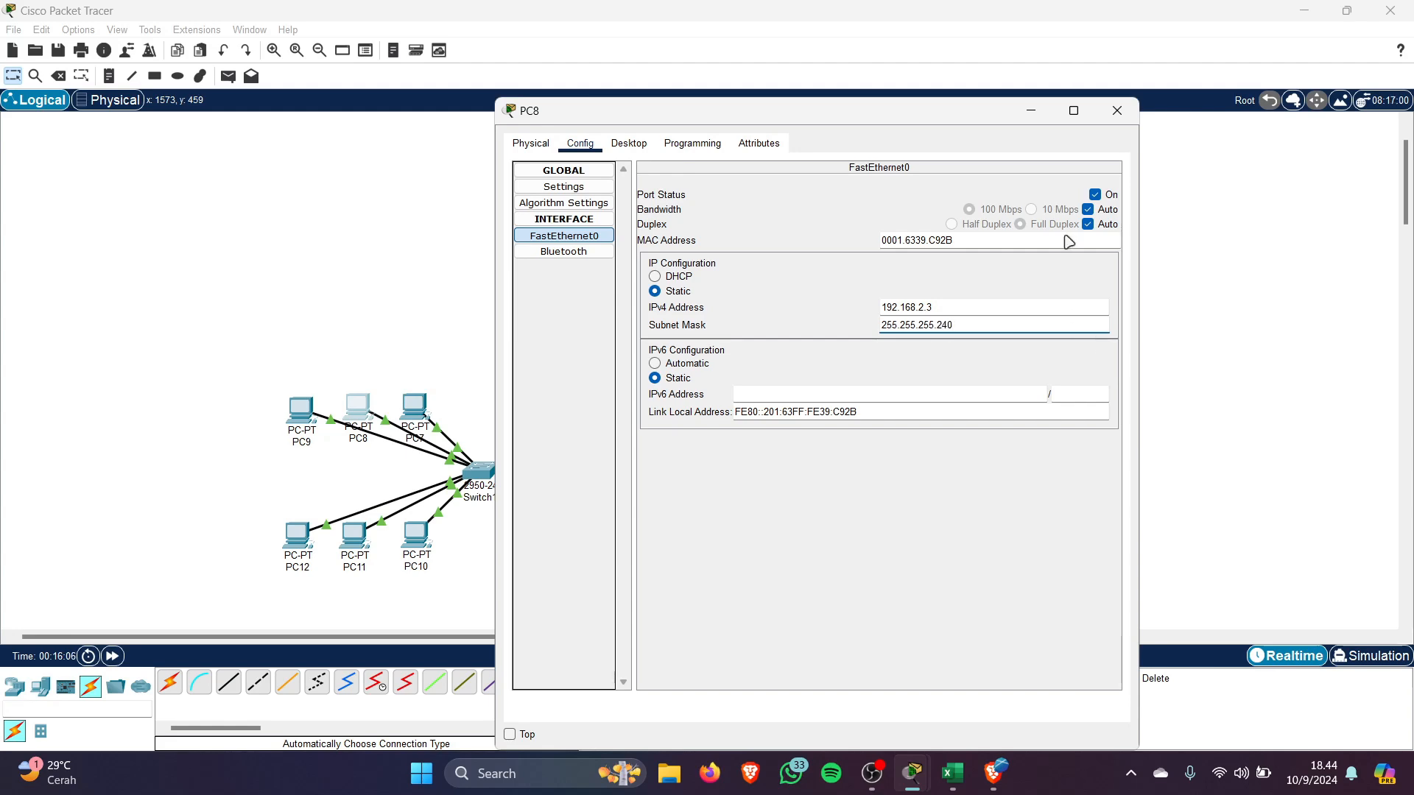
left_click(1117, 110)
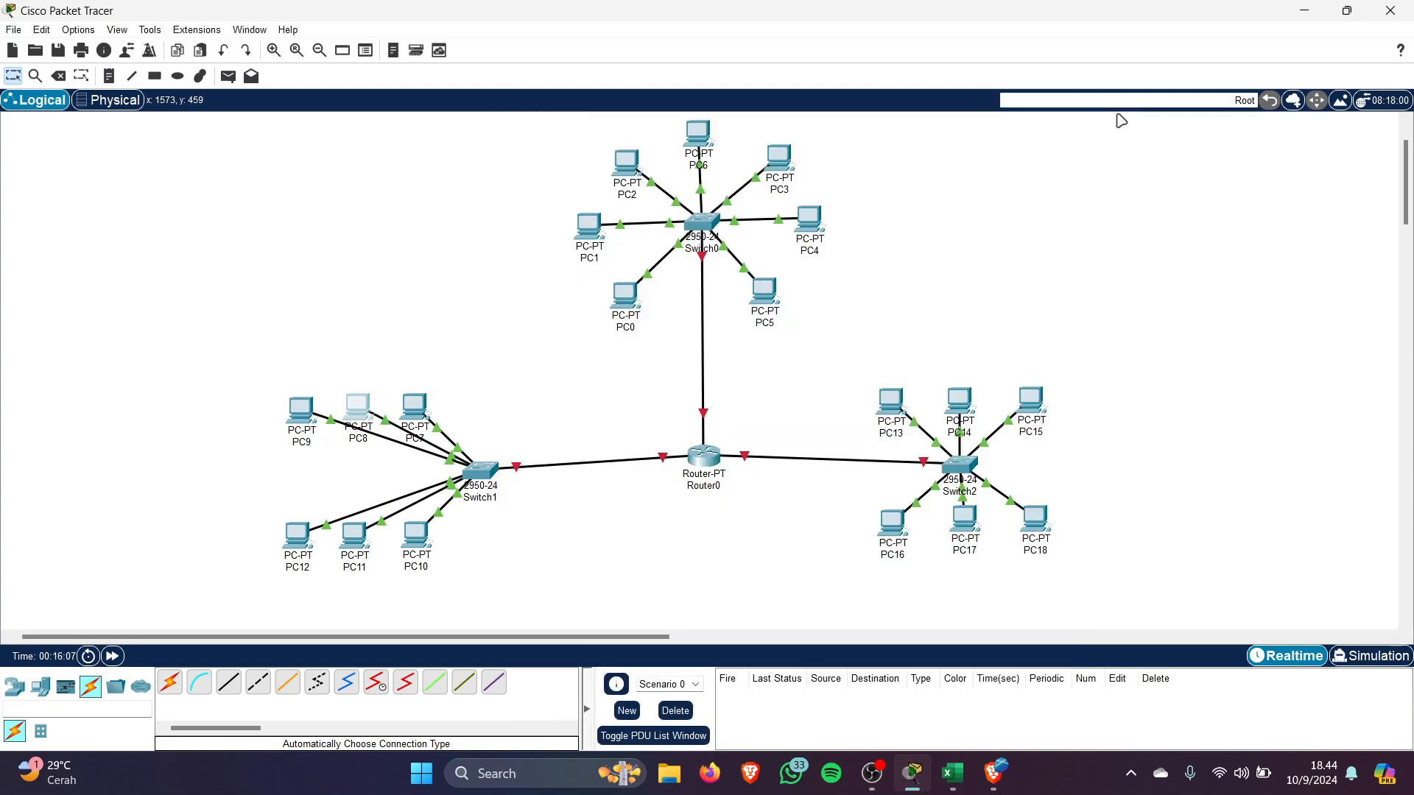
Open PC9's configuration and set its IPv4 default gateway to 192.168.2.1
left_click(302, 409)
left_click(580, 145)
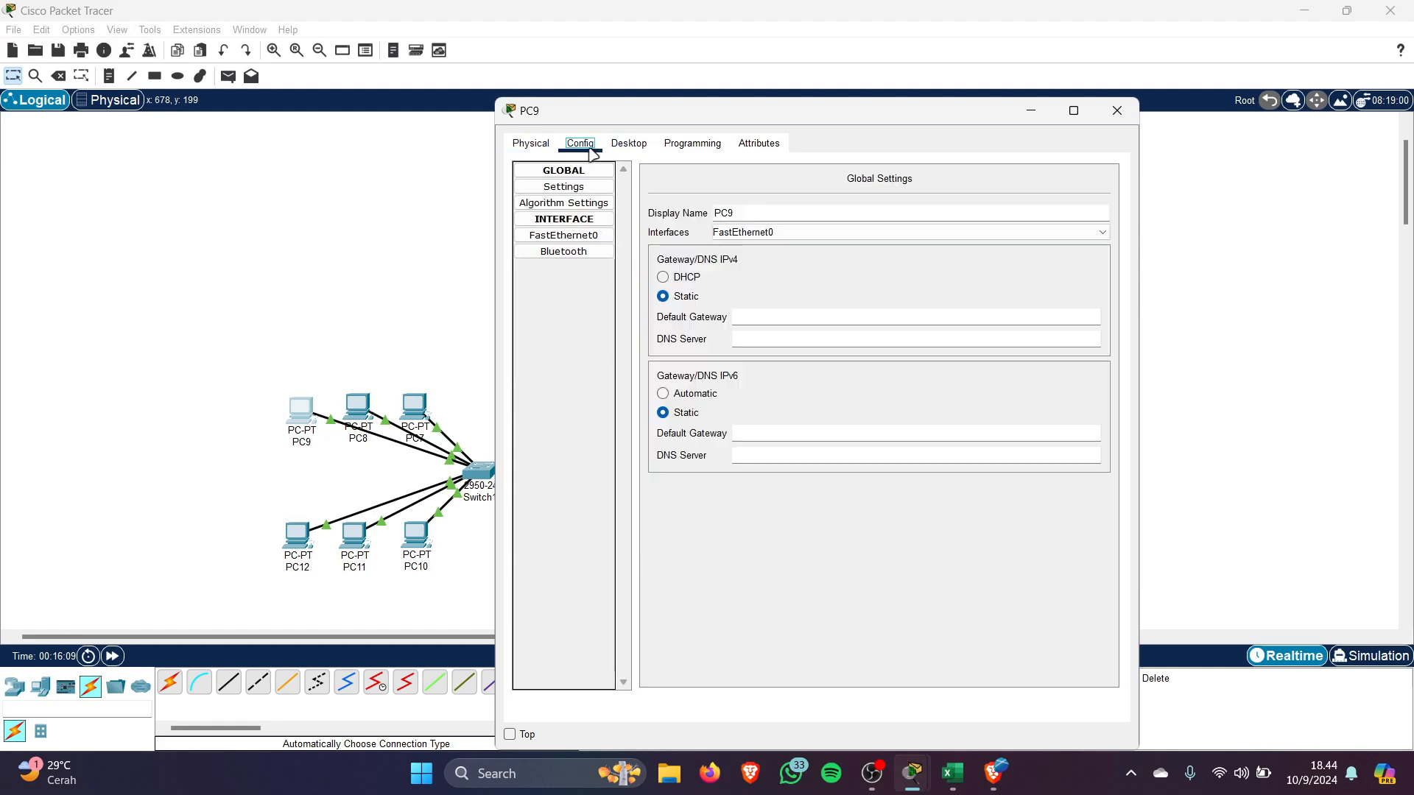
left_click(781, 316)
key("ctrl+v")
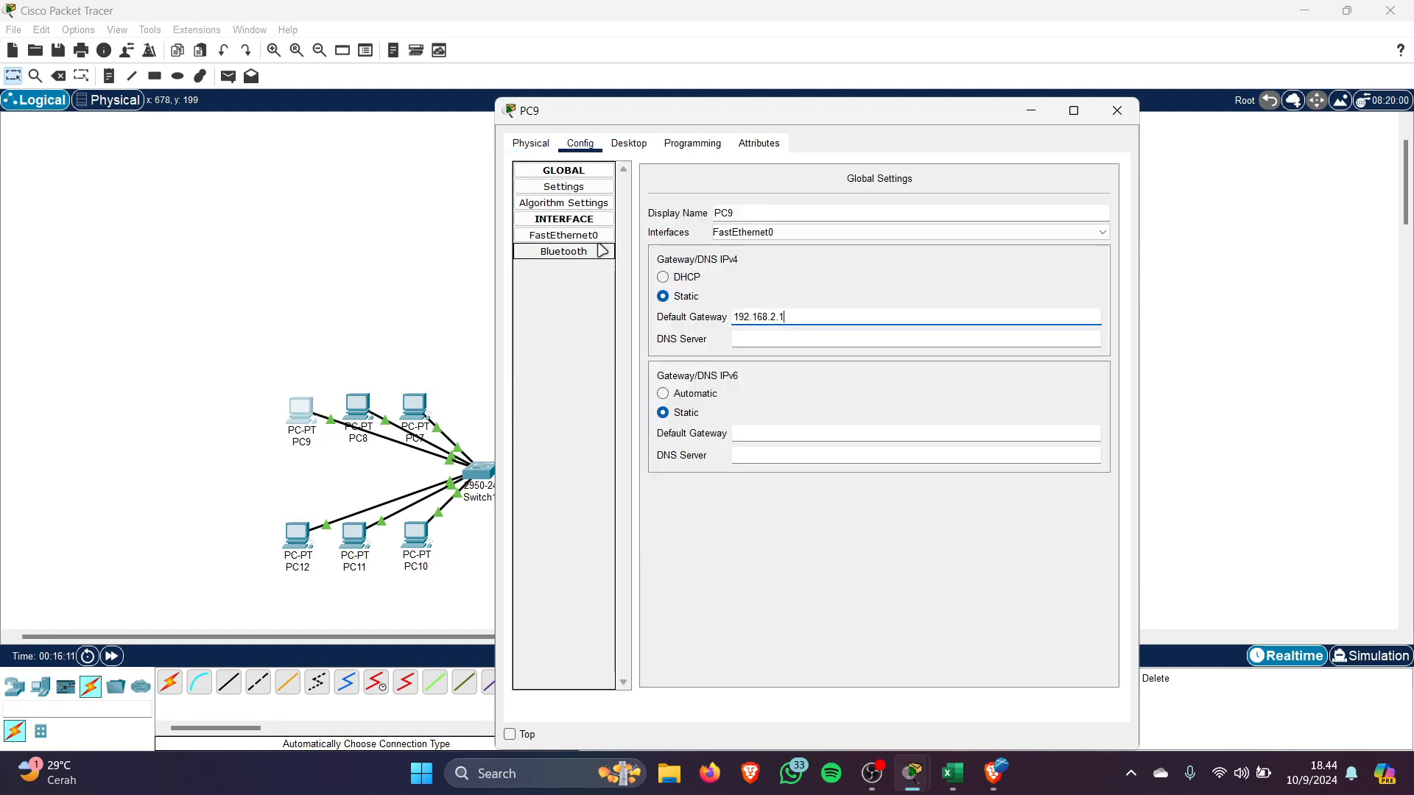
Assign PC9's FastEthernet0 the IPv4 address 192.168.2.4 with subnet mask 255.255.255.240 and close its window
left_click(564, 235)
key("ctrl+v")
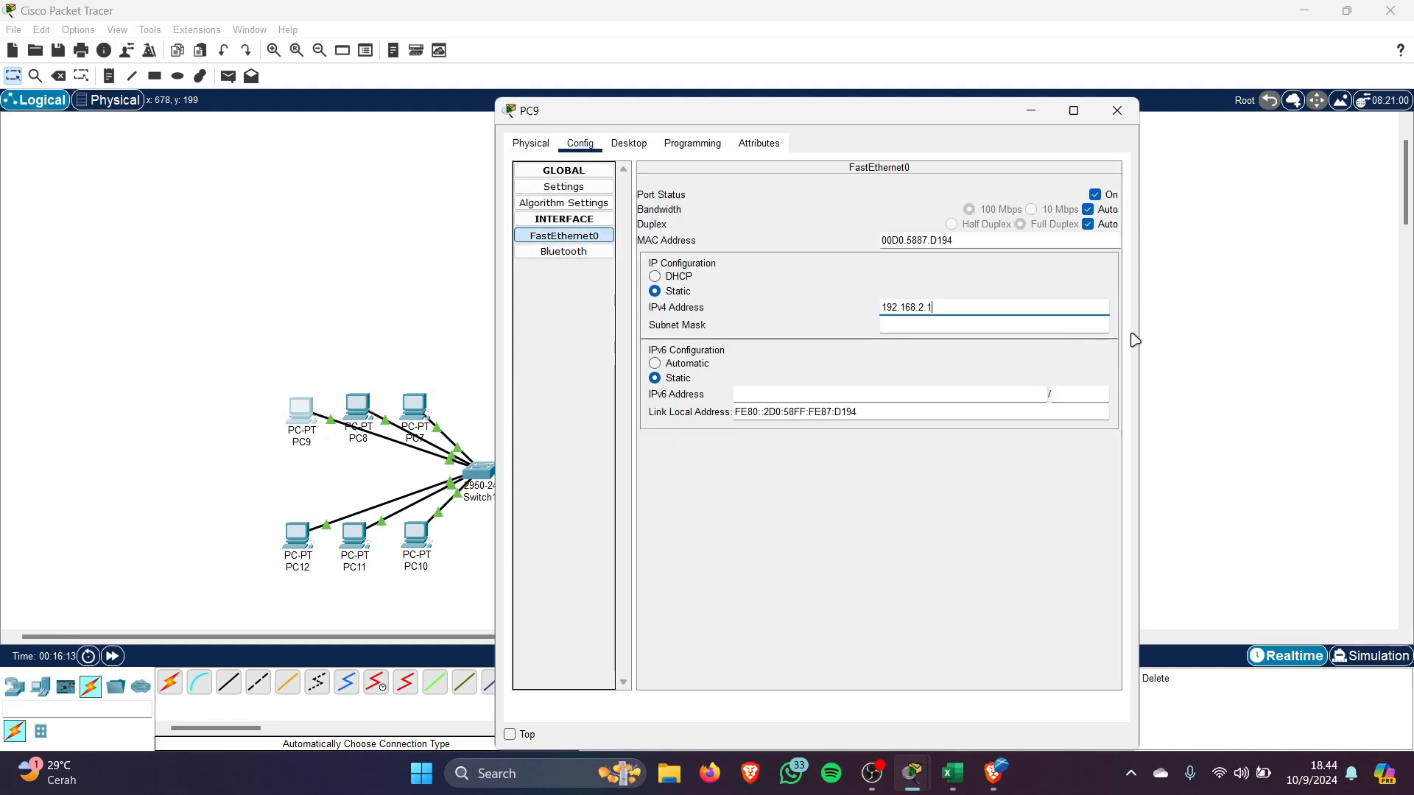
key("BackSpace")
type("4")
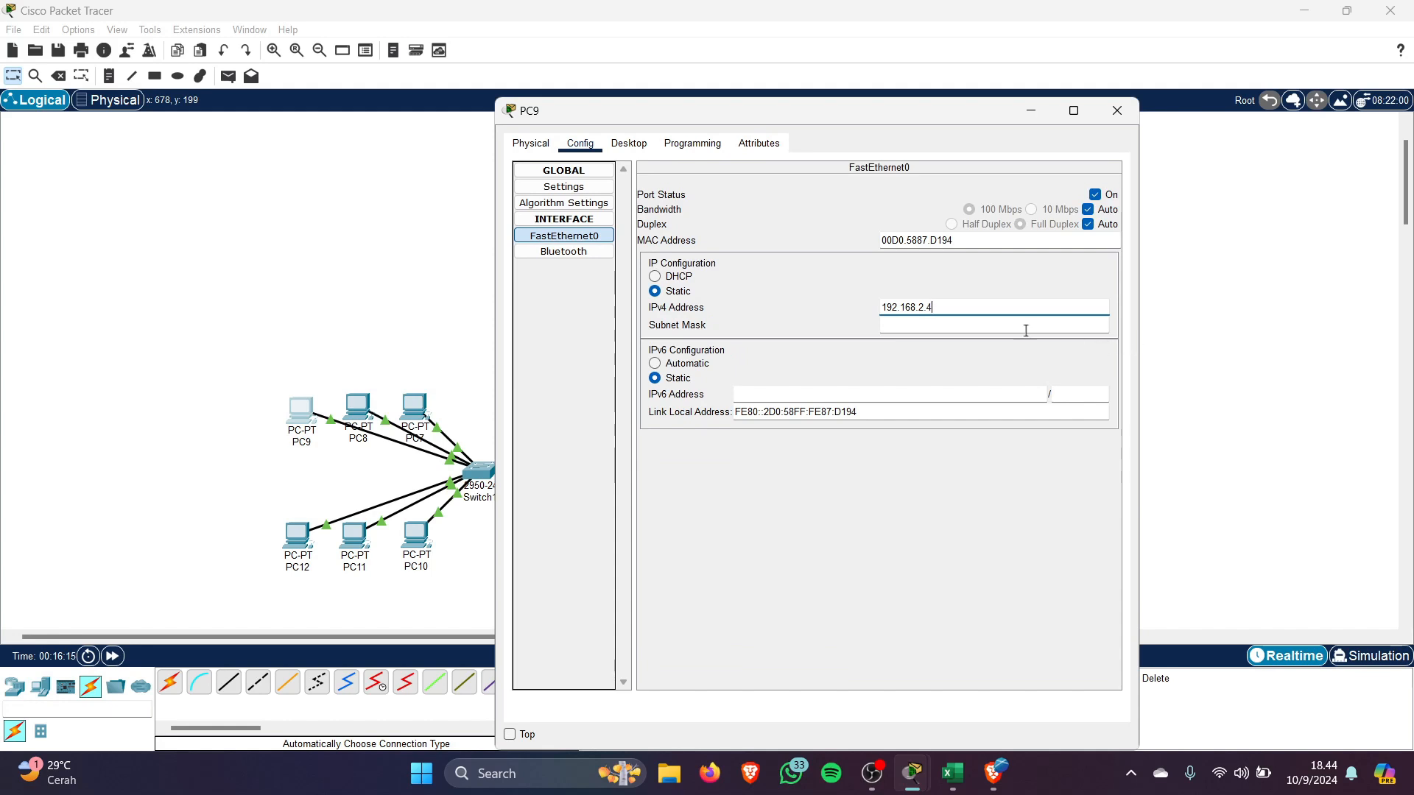
left_click(1026, 329)
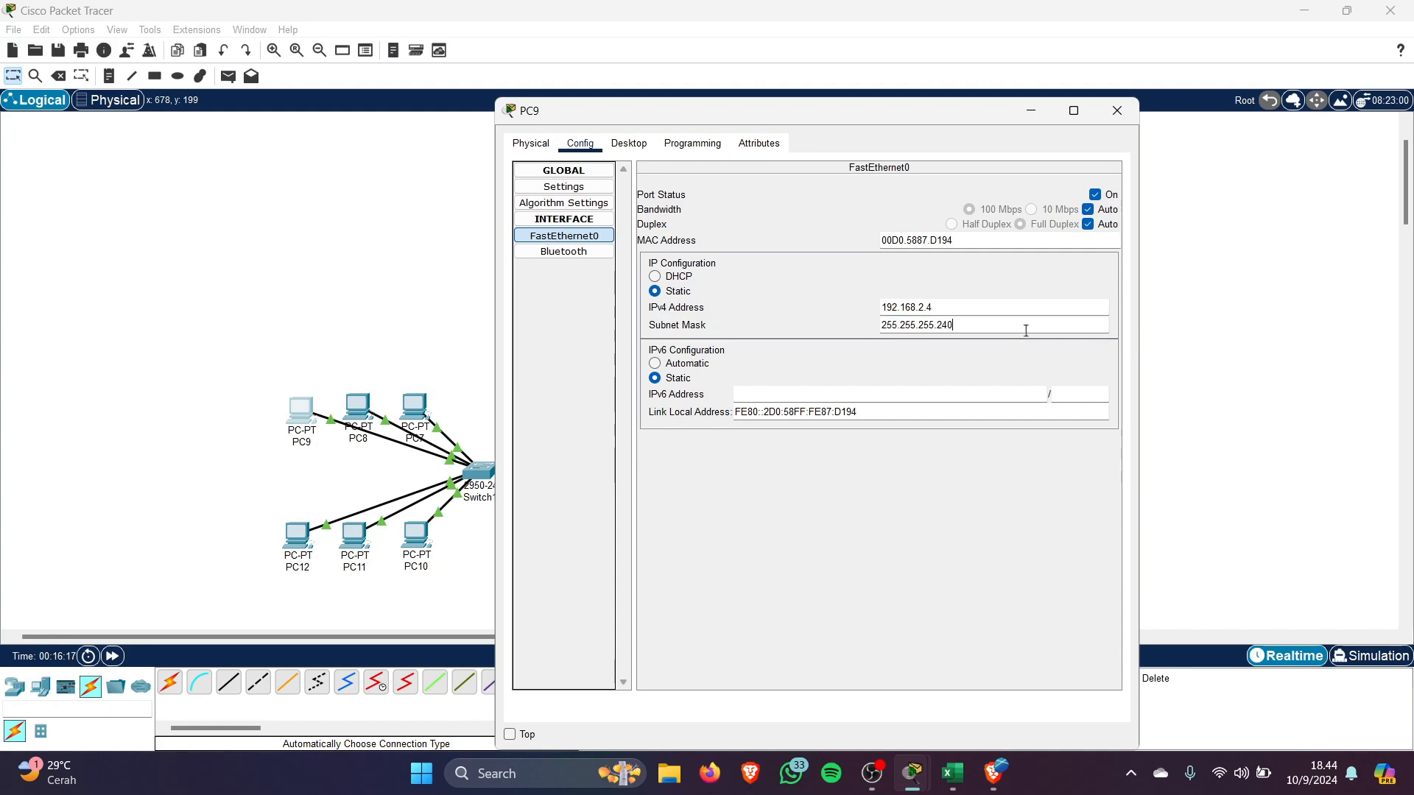
left_click(1117, 111)
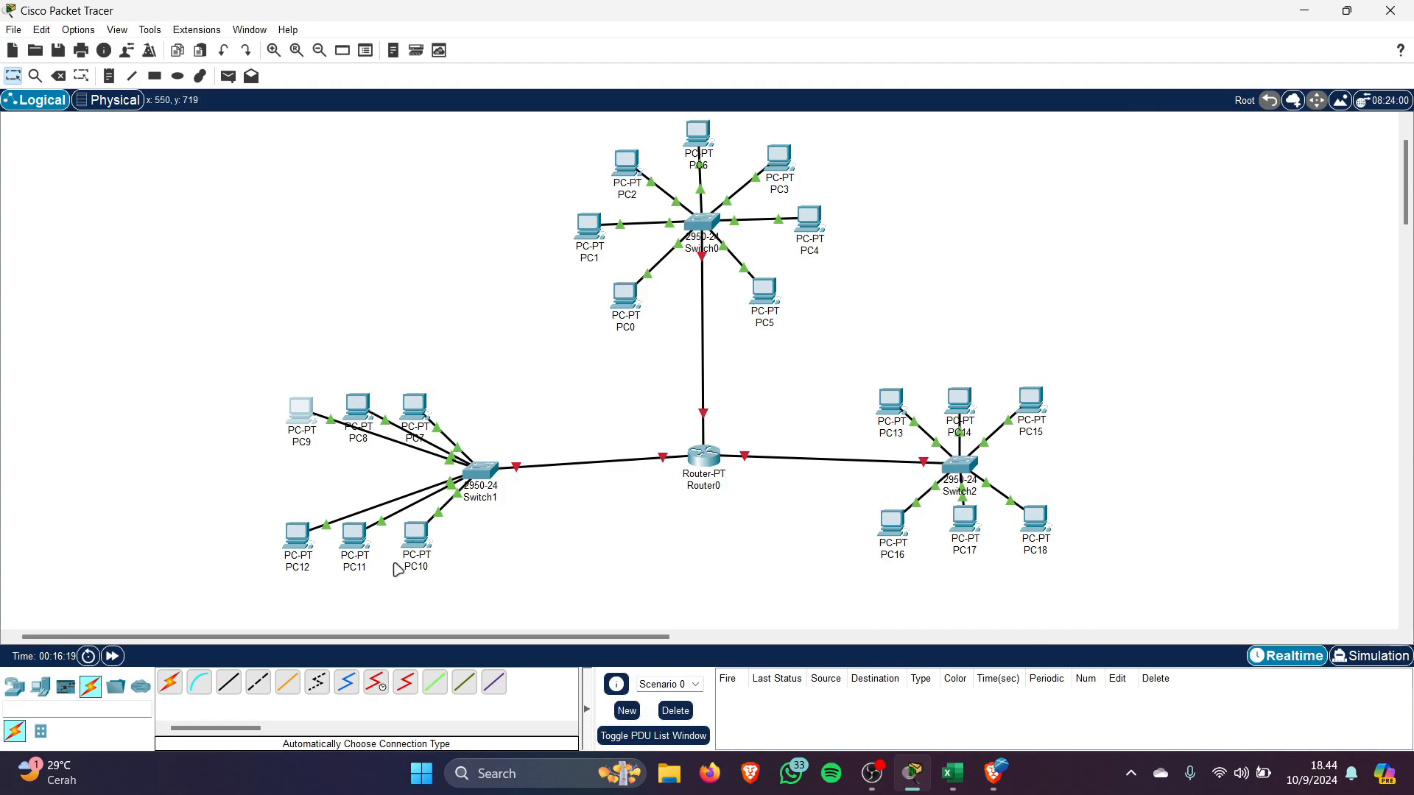
Open PC10's configuration and set its IPv4 default gateway to 192.168.2.1
left_click(416, 537)
left_click(582, 144)
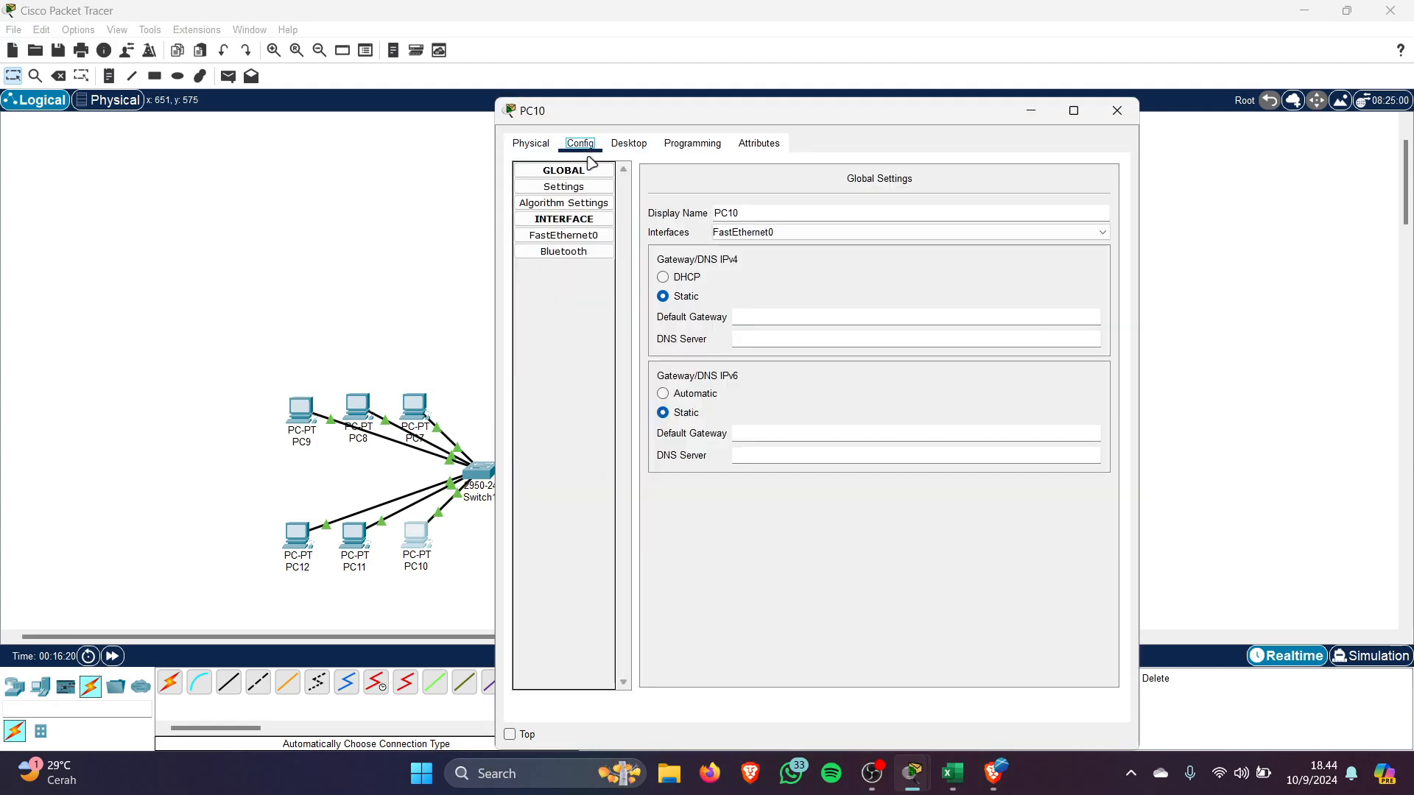
left_click(767, 315)
type("192.168.2.1")
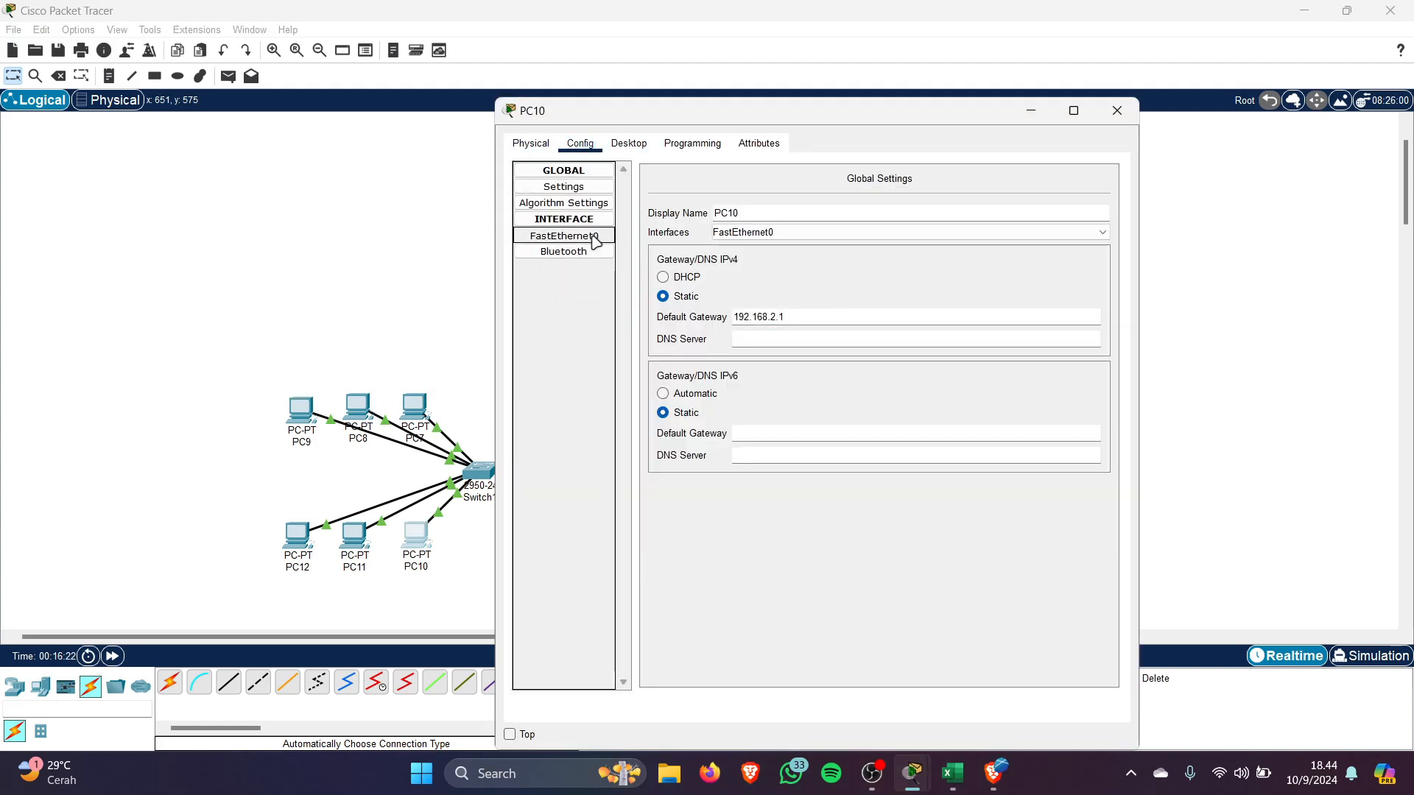
Assign PC10's FastEthernet0 the next free 192.168.2.x IPv4 address with subnet mask 255.255.255.240 and close its window
left_click(595, 243)
type("192.168.2.1")
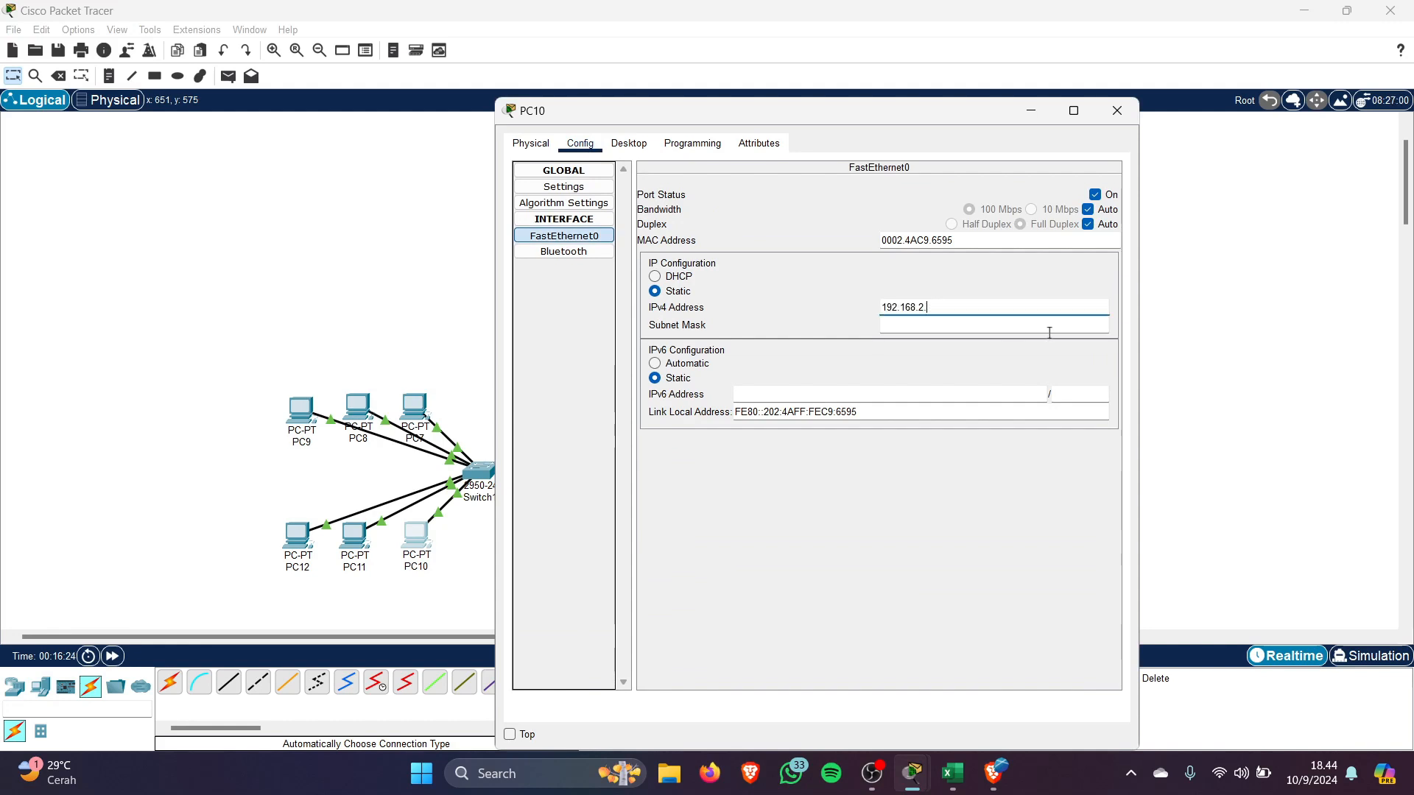
left_click(1050, 332)
left_click(1102, 112)
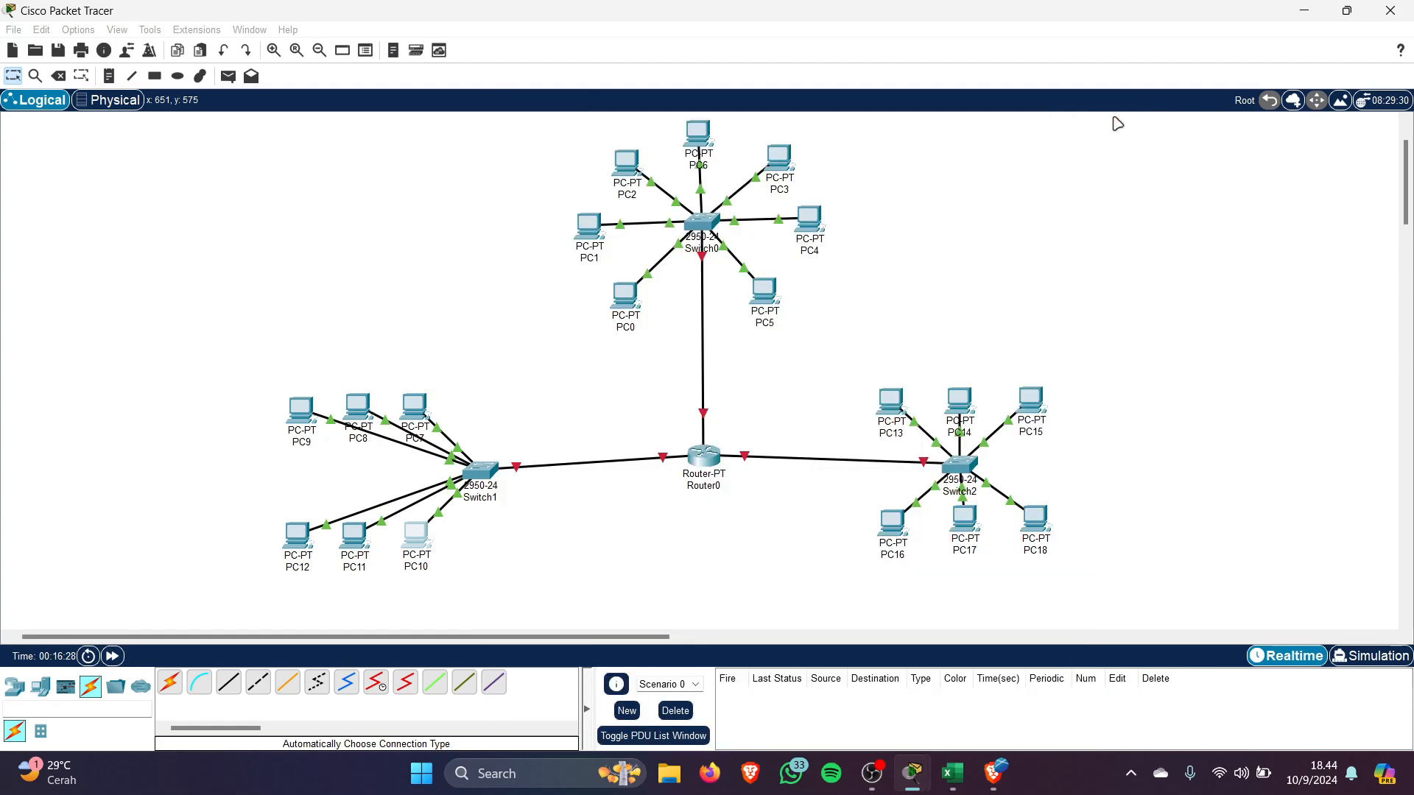
Open PC11's configuration and set its IPv4 default gateway to 192.168.2.1
left_click(354, 534)
left_click(584, 195)
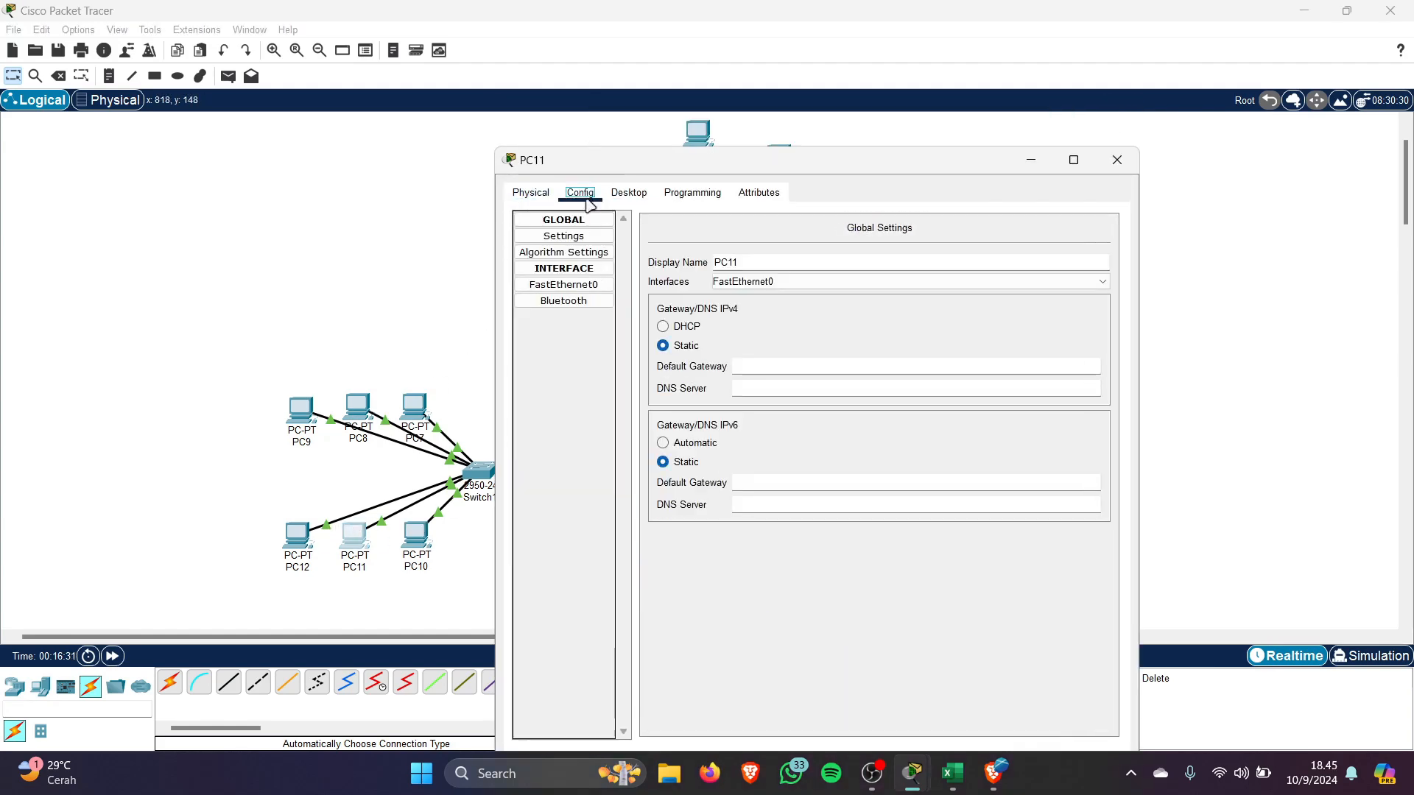
left_click(779, 362)
type("192.168.1.1")
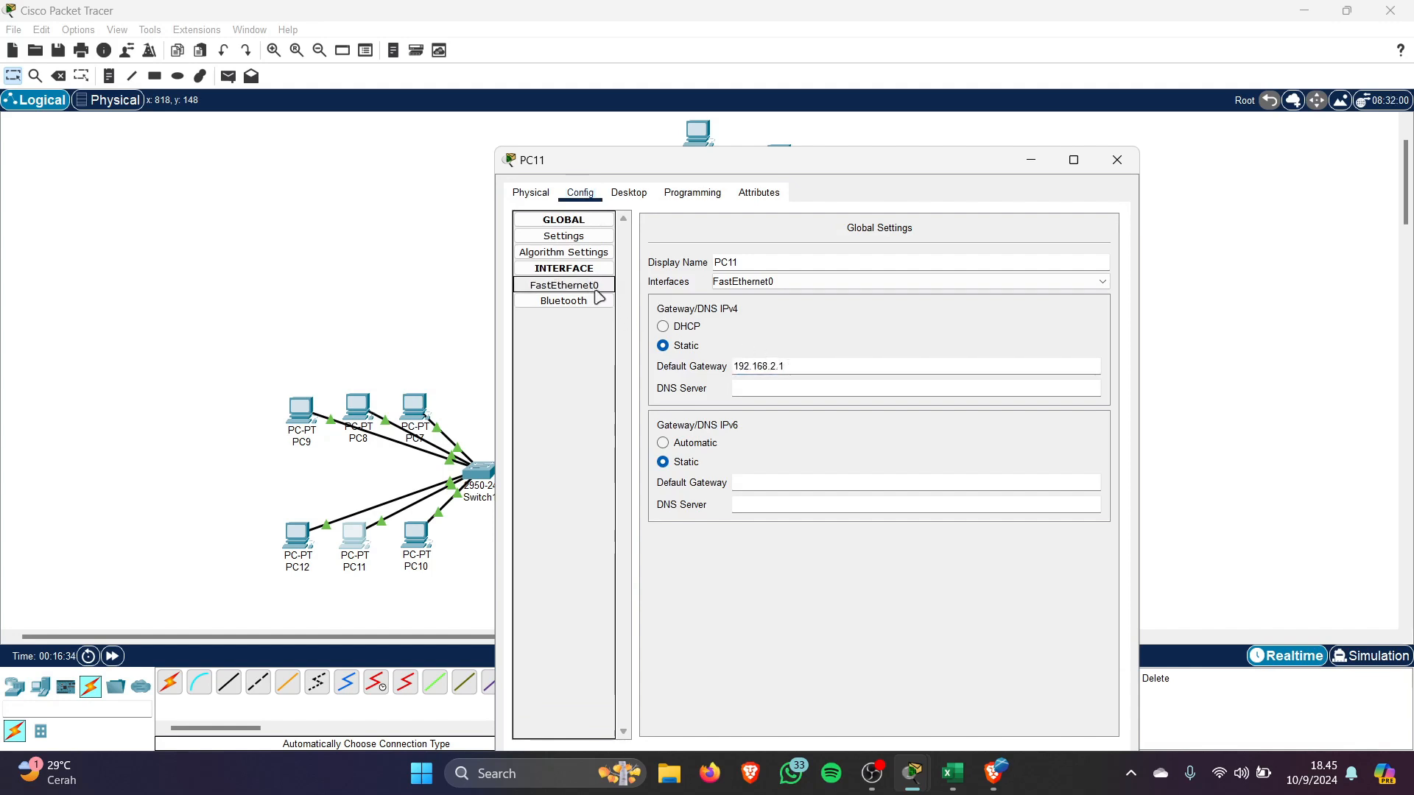
Assign PC11's FastEthernet0 the IPv4 address 192.168.2.6 with subnet mask 255.255.255.240 and close its window
left_click(564, 285)
left_click(917, 358)
type("192.168.2.1")
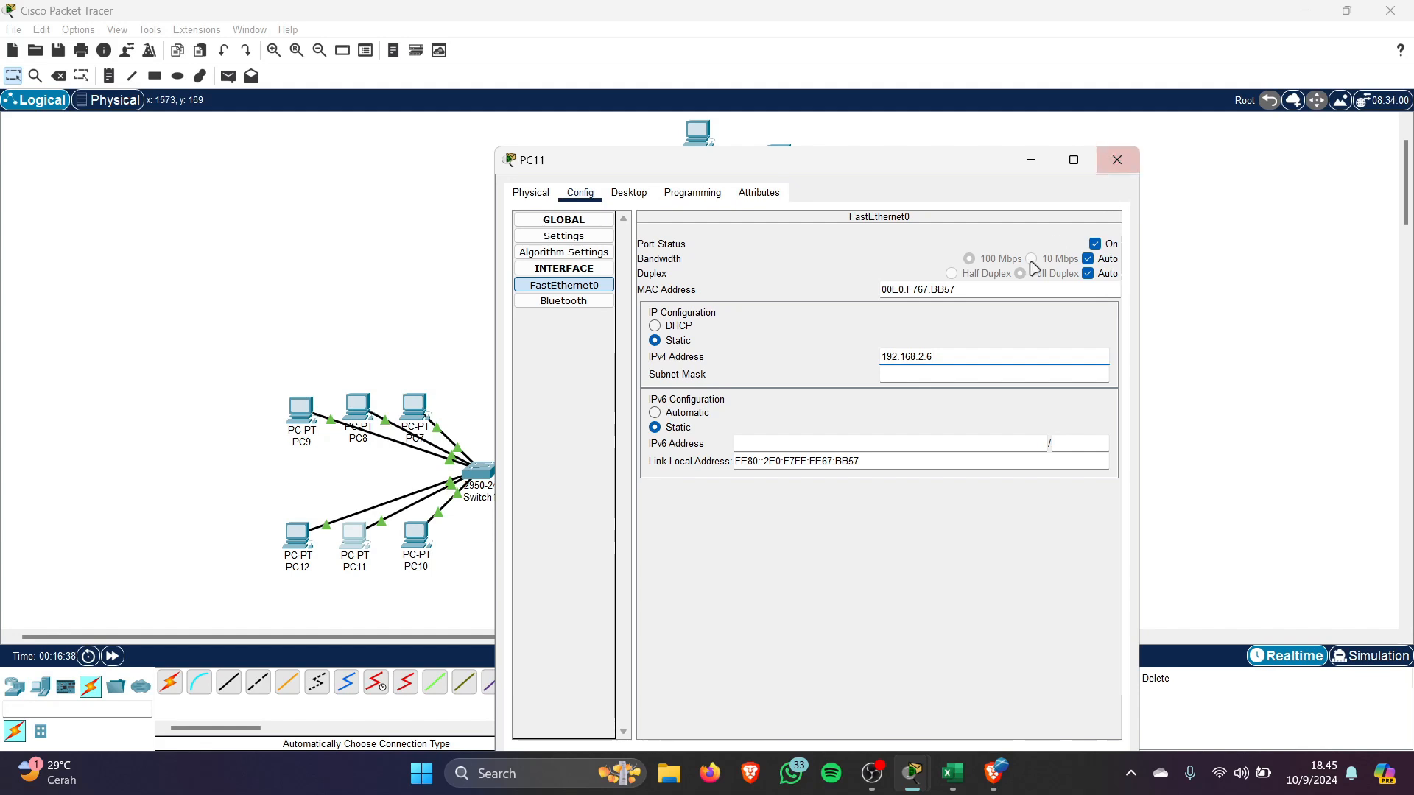
left_click(1044, 376)
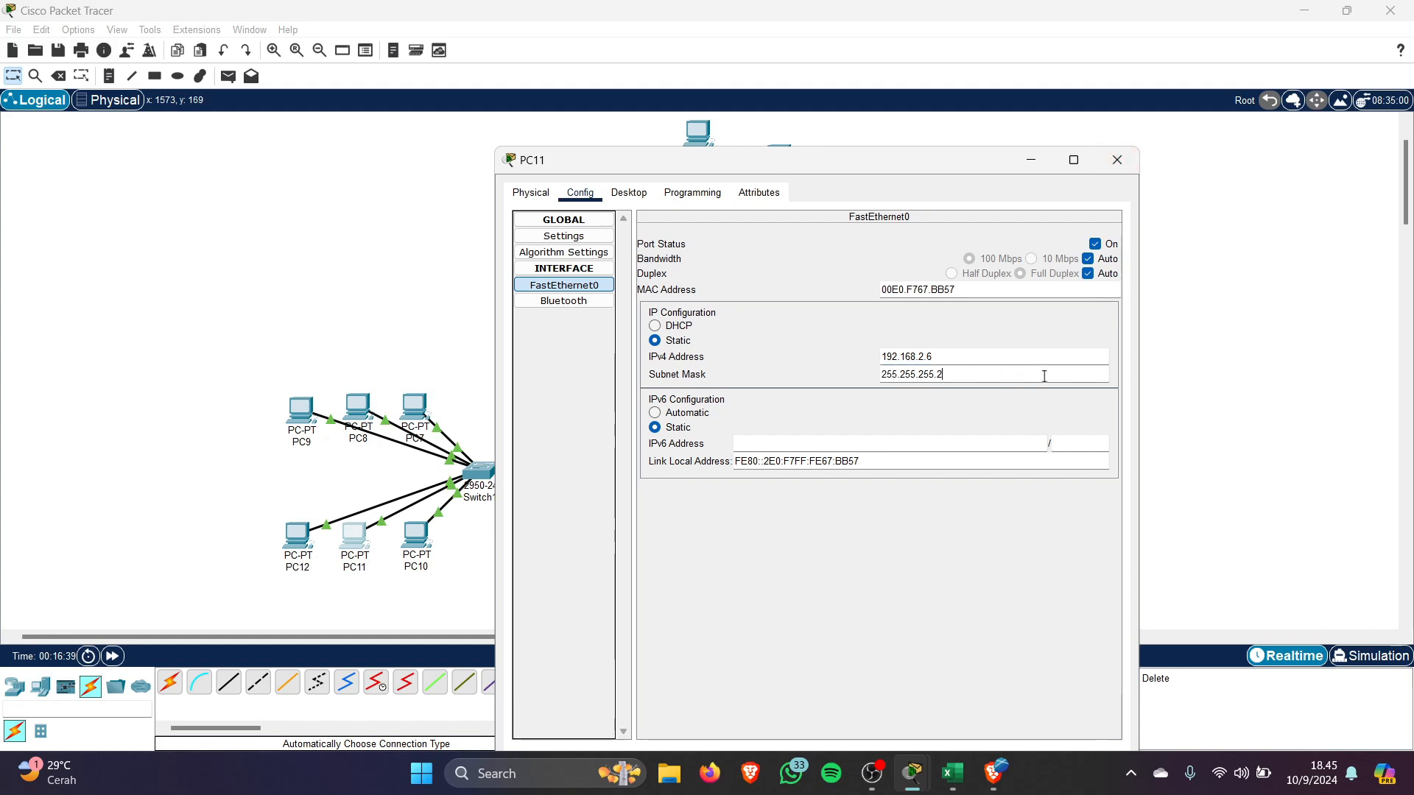
left_click(1116, 160)
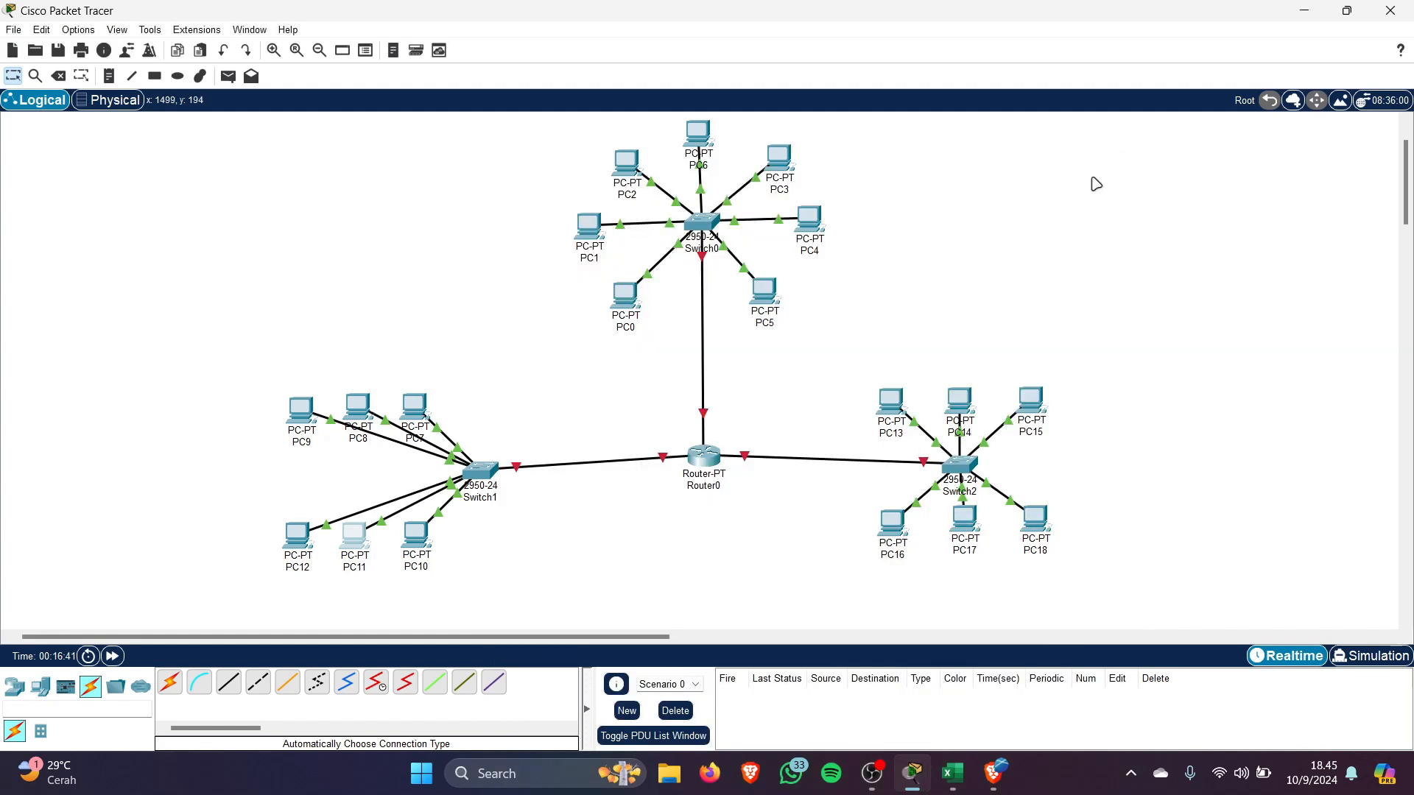
Open PC12's configuration and set its IPv4 default gateway to 192.168.2.1
left_click(297, 536)
left_click(580, 192)
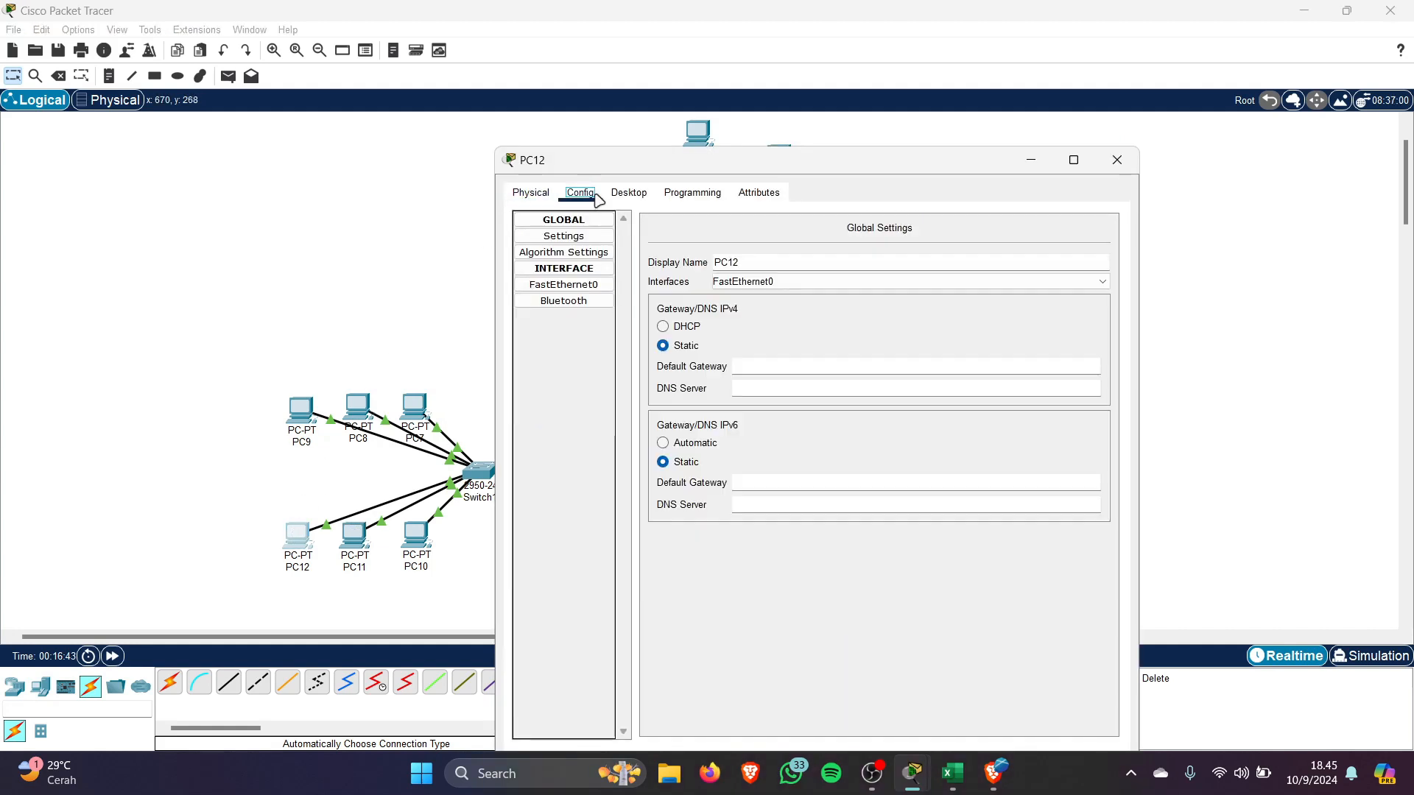
type("192.168.2.1")
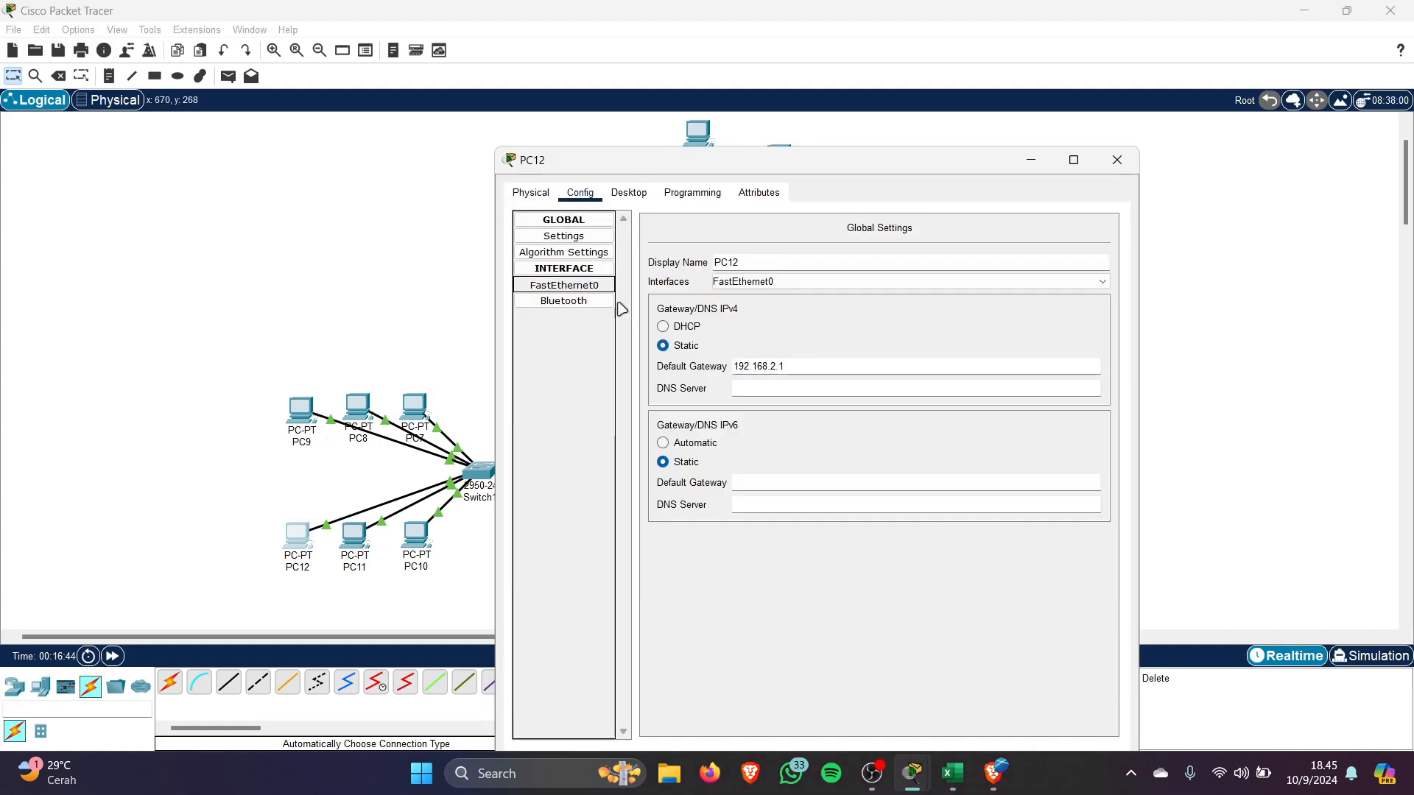
Assign PC12's FastEthernet0 the next free 192.168.2.x IPv4 address with subnet mask 255.255.255.240 and close its window
left_click(564, 285)
left_click(959, 358)
type("192.168.2.1")
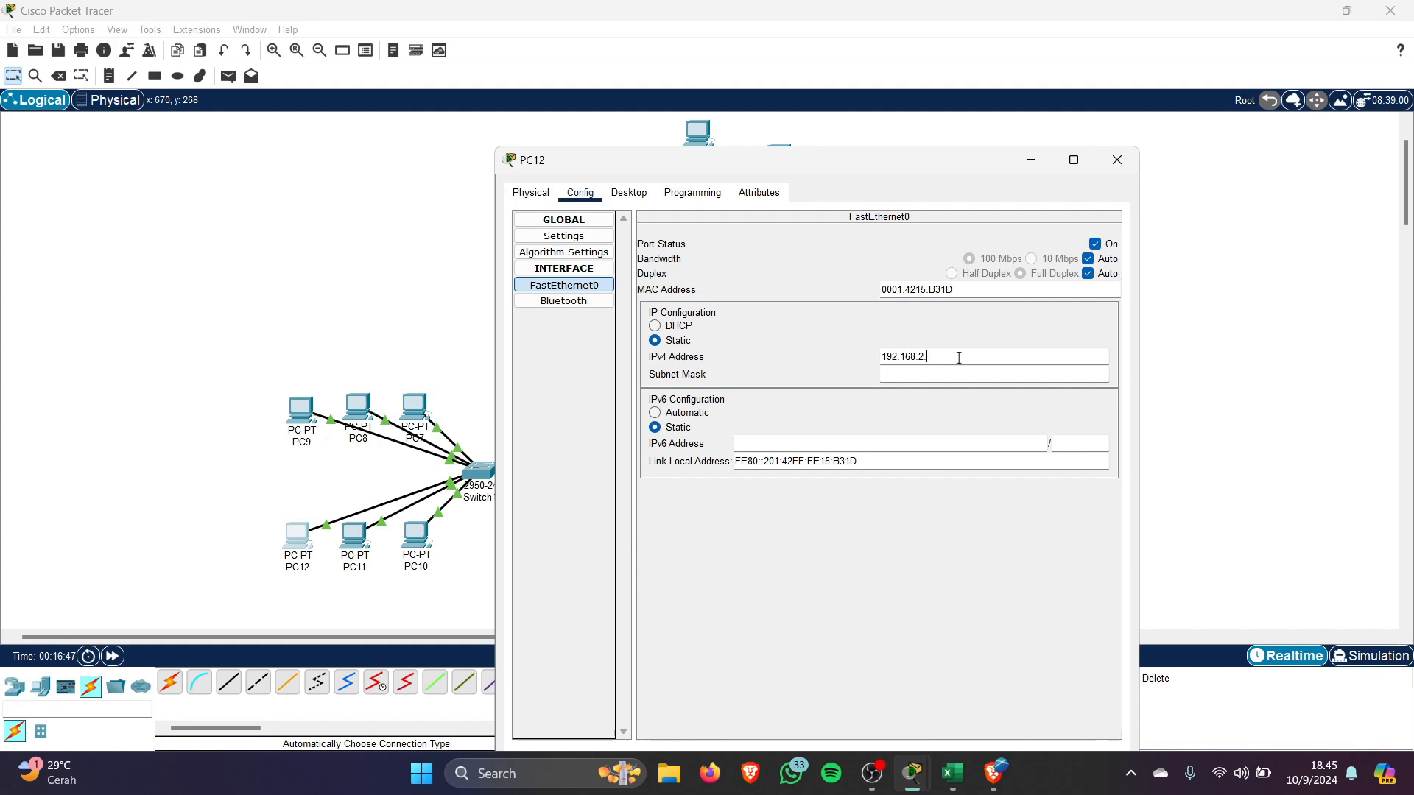
left_click(1014, 378)
left_click(1117, 159)
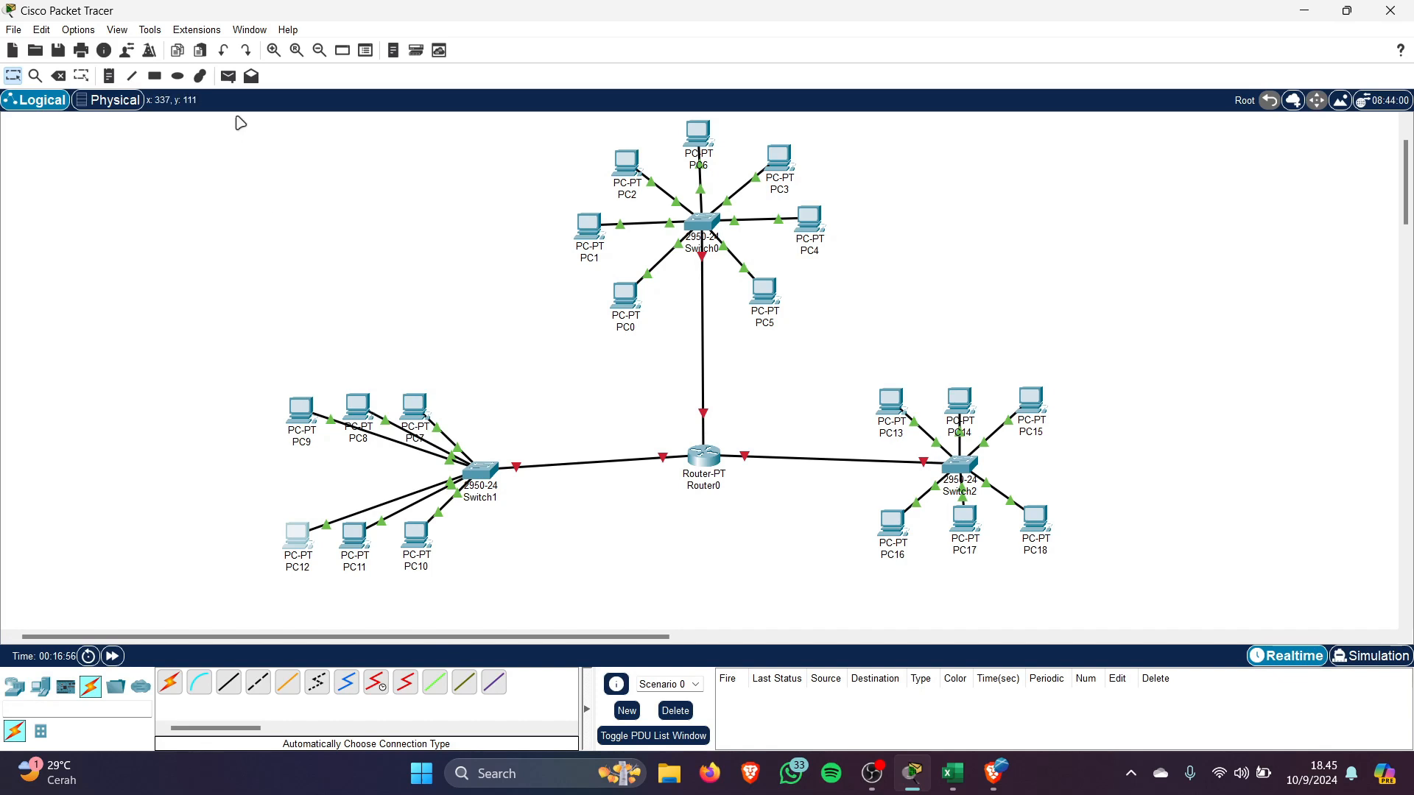
Test the Switch1 group by sending simple PDUs from PC7 to PC12 and from PC9 to PC11
left_click(228, 76)
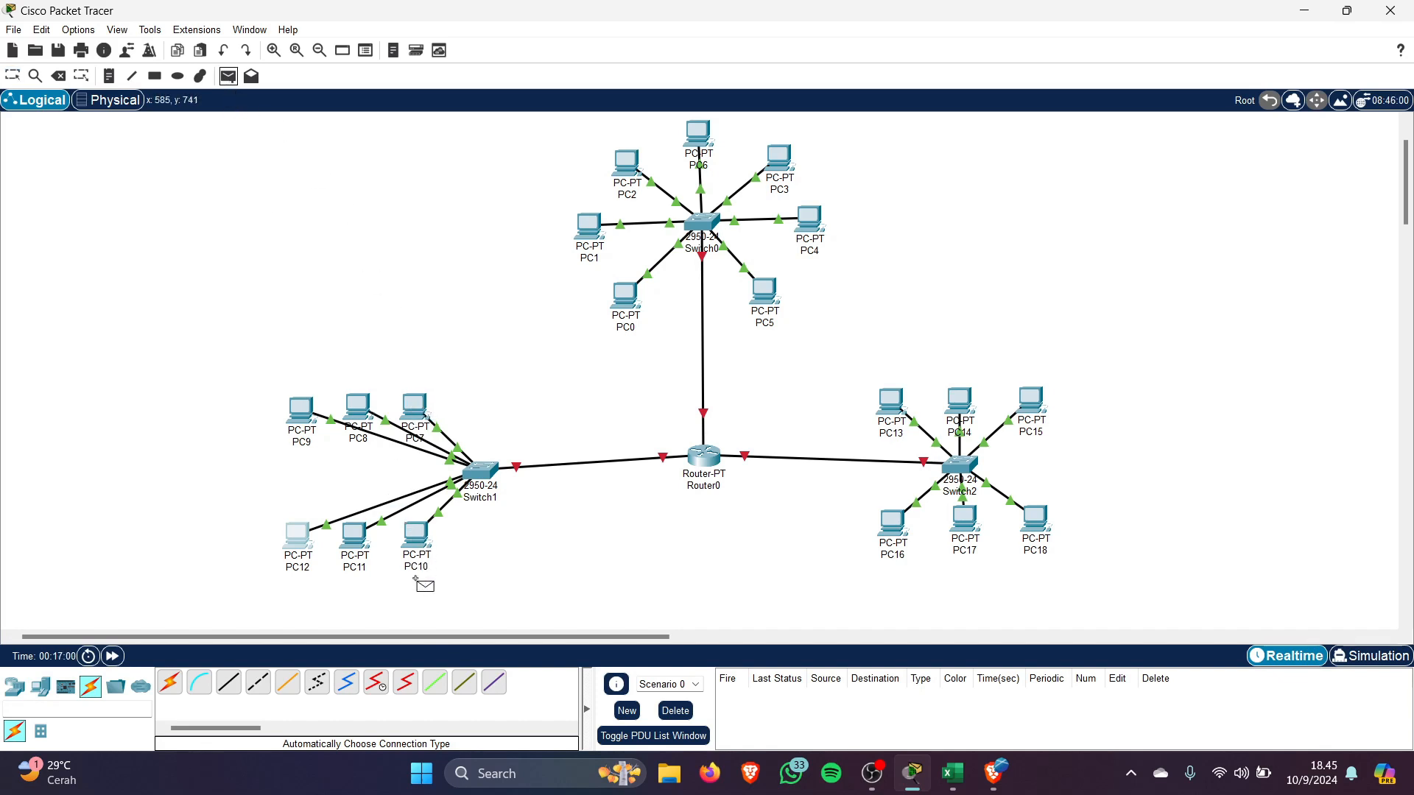
left_click(416, 411)
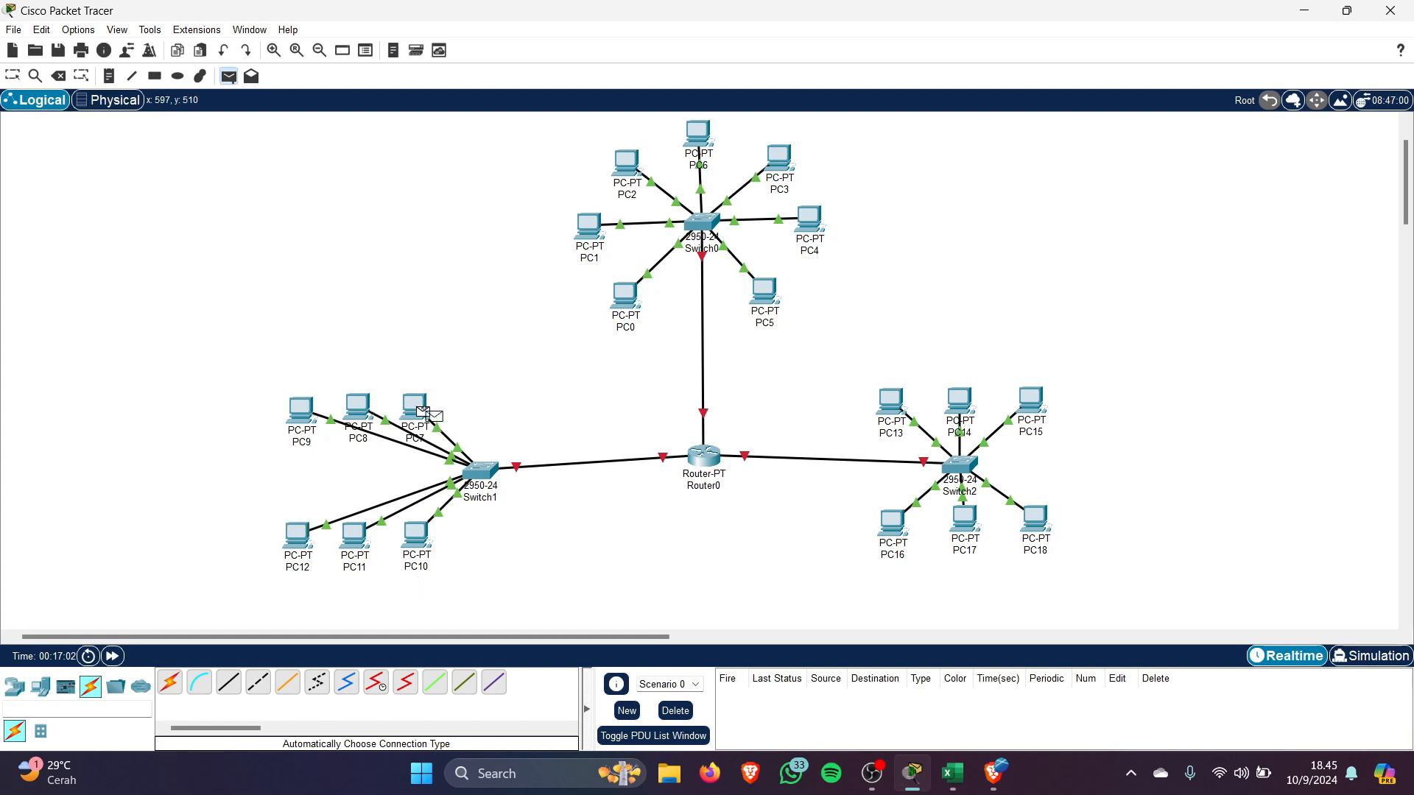
left_click(301, 534)
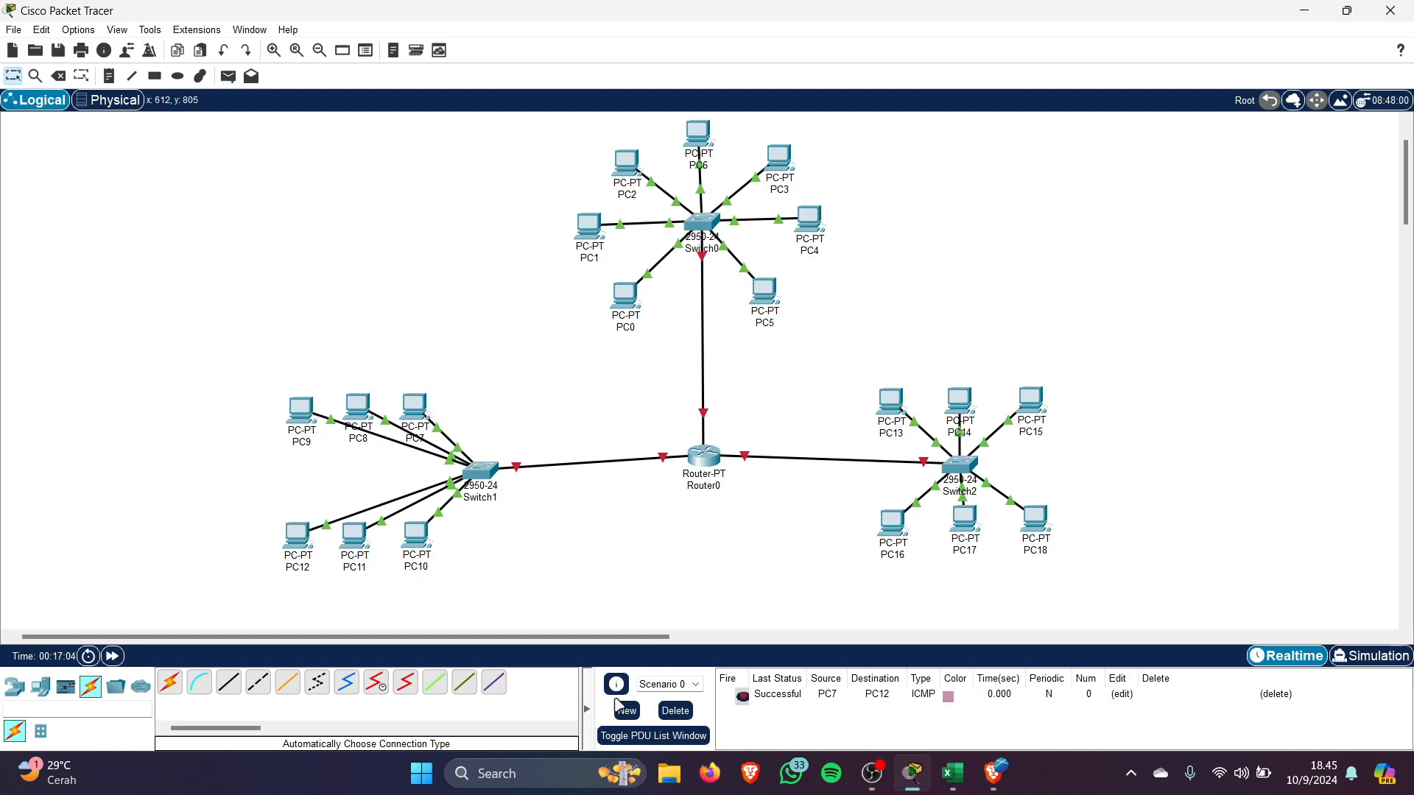
left_click(228, 76)
left_click(302, 409)
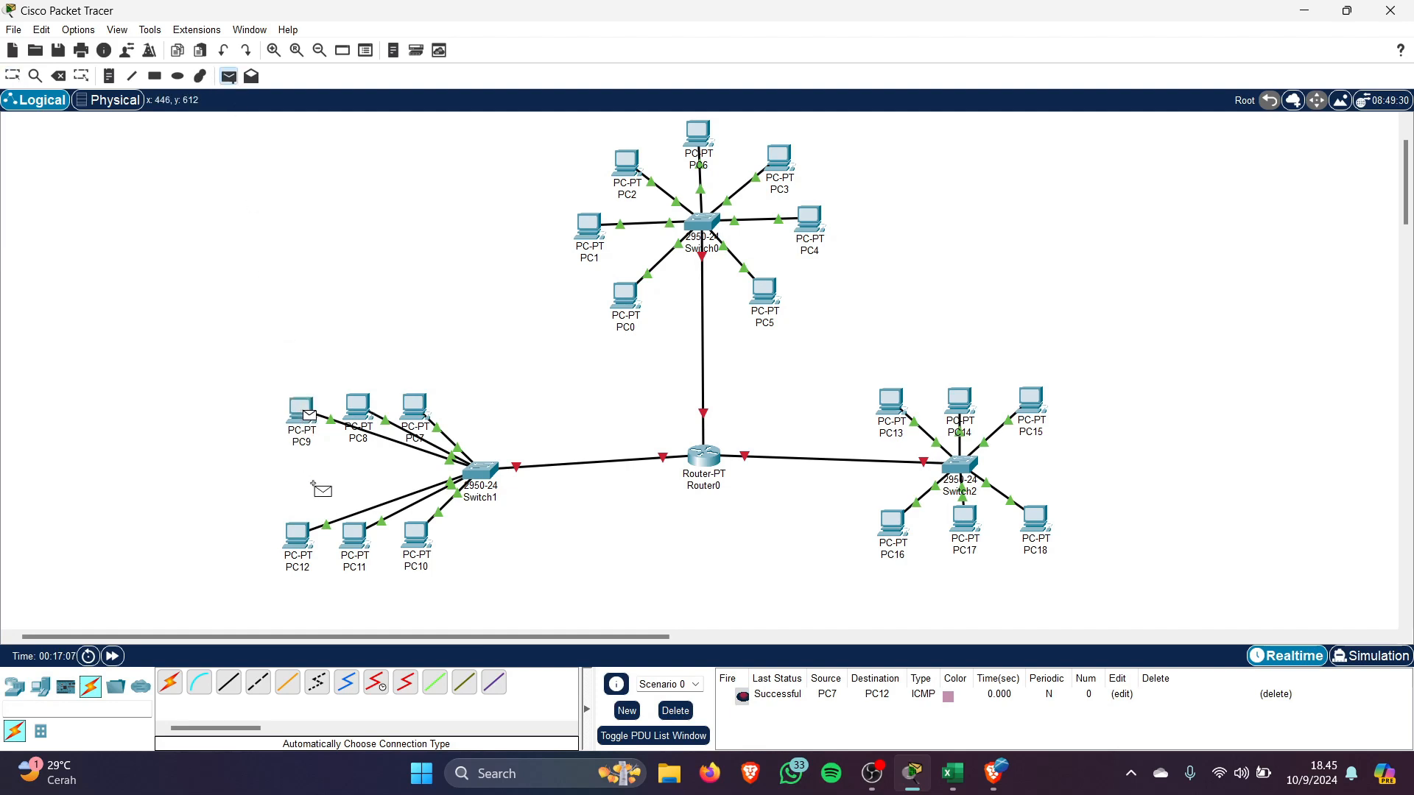
left_click(357, 536)
Send a simple PDU from PC8 to PC12 and delete Scenario 0 to clear the test PDUs
left_click(228, 76)
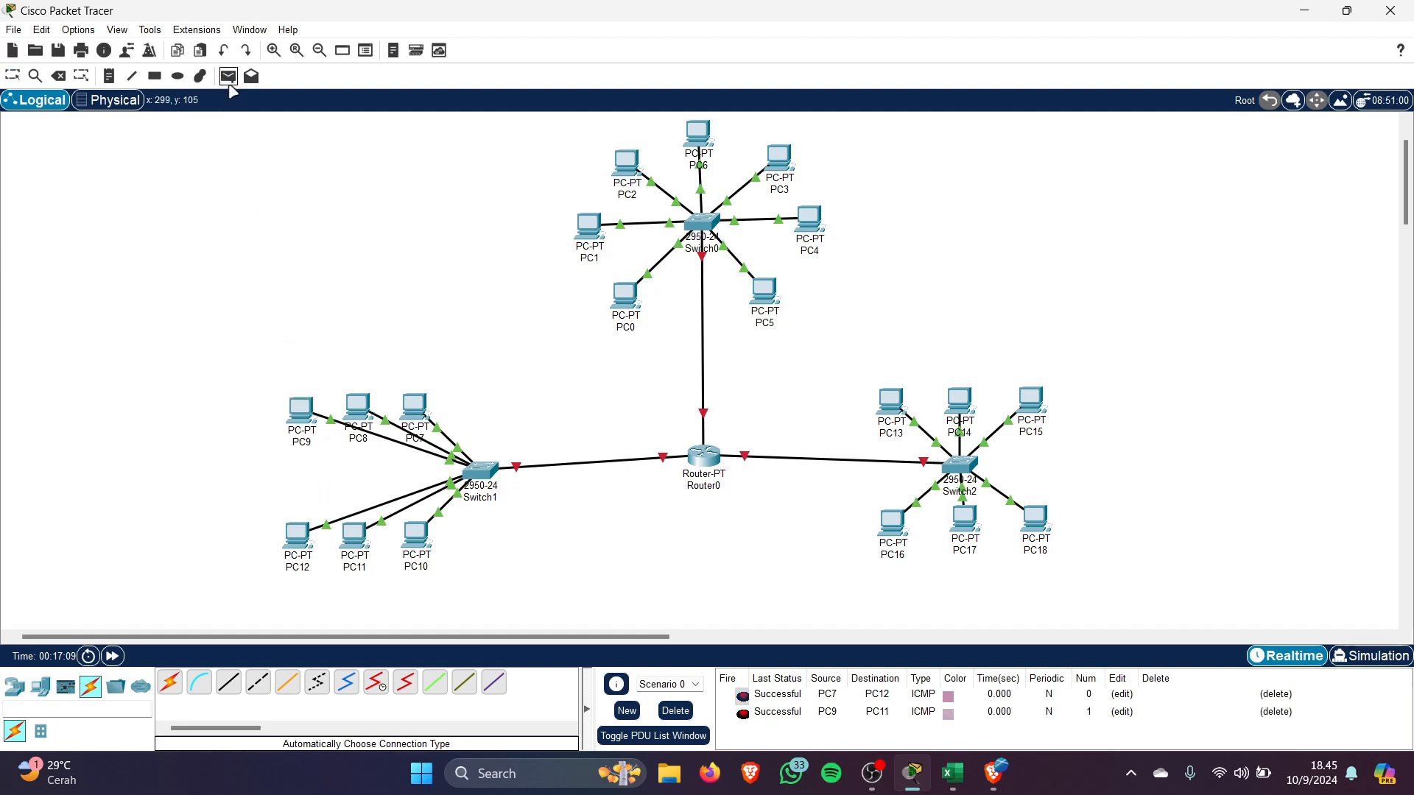
left_click(358, 411)
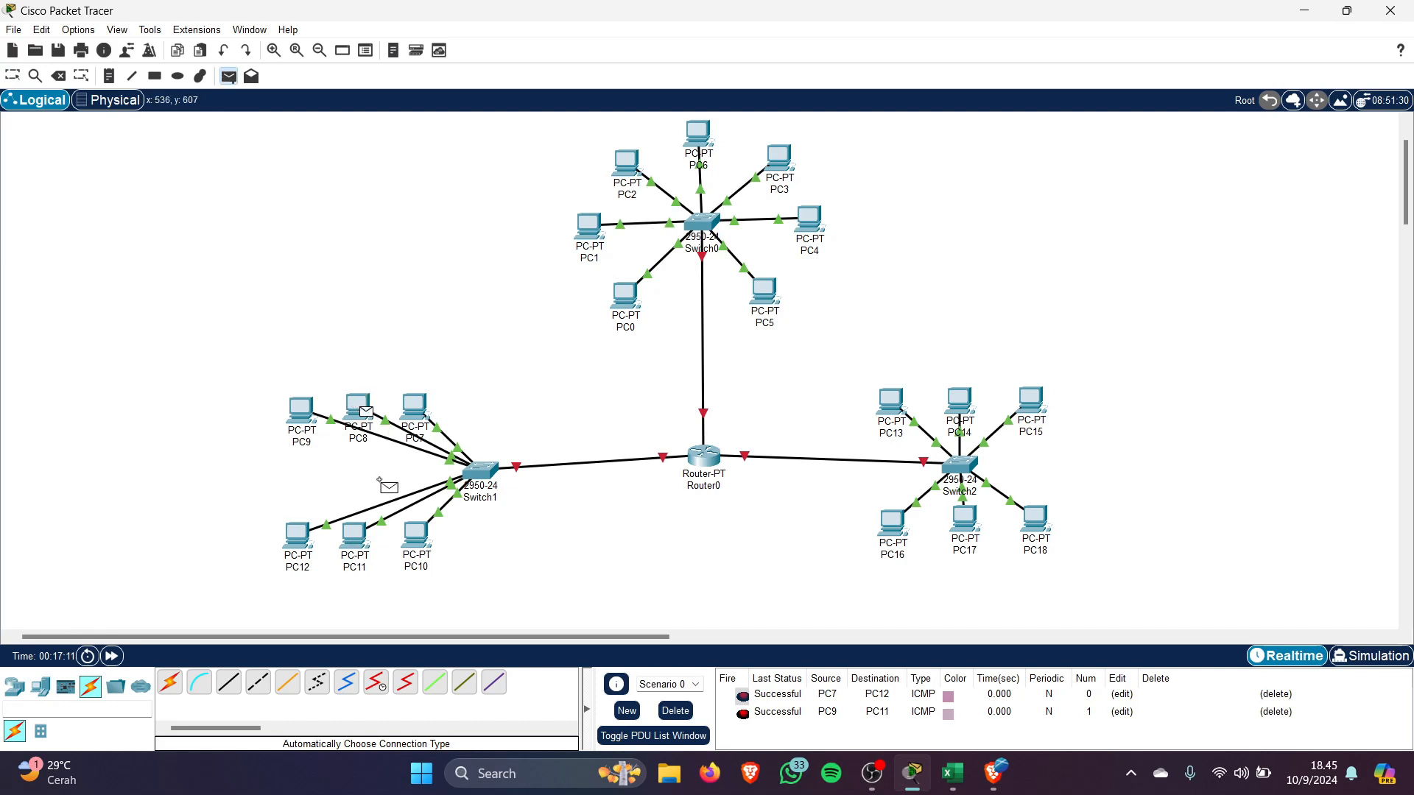
left_click(298, 535)
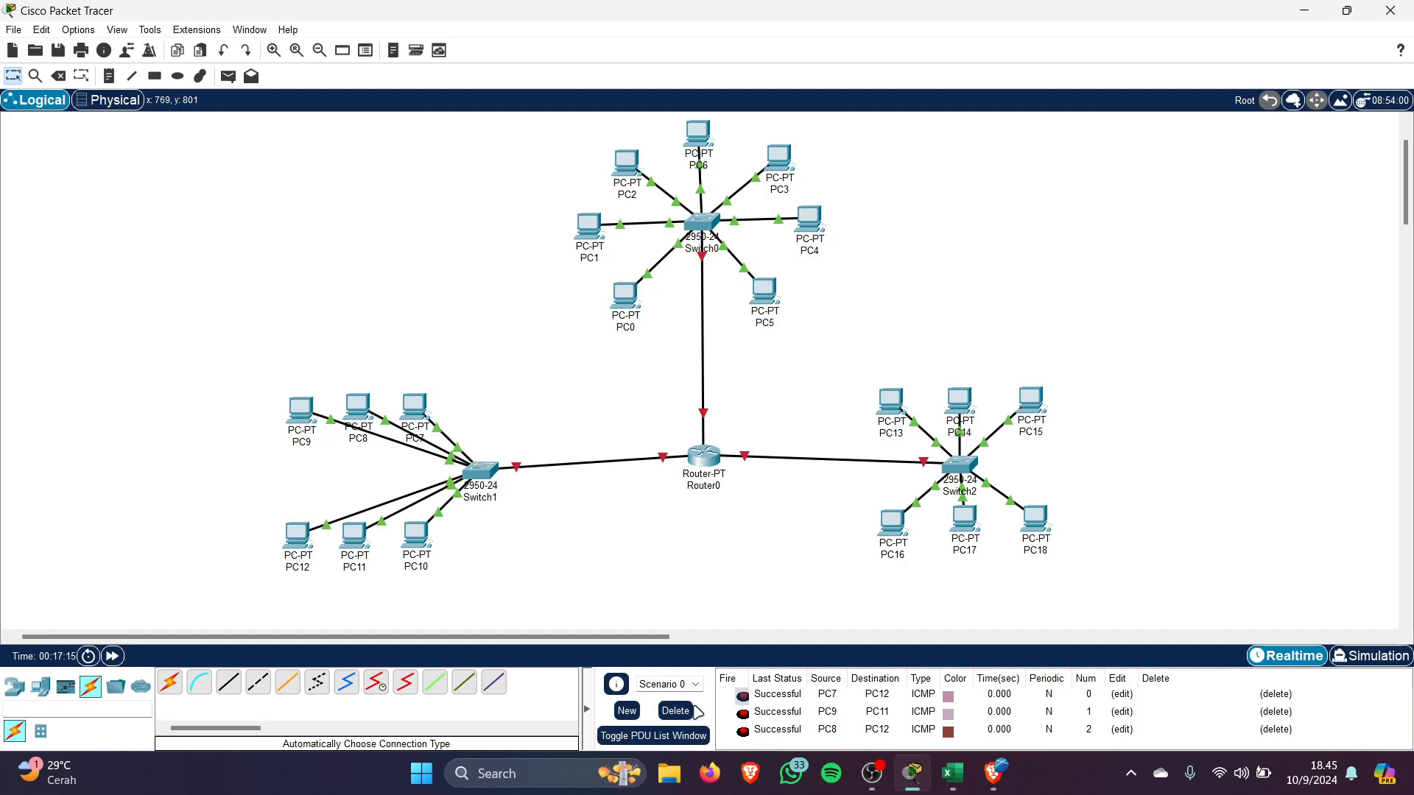
left_click(682, 710)
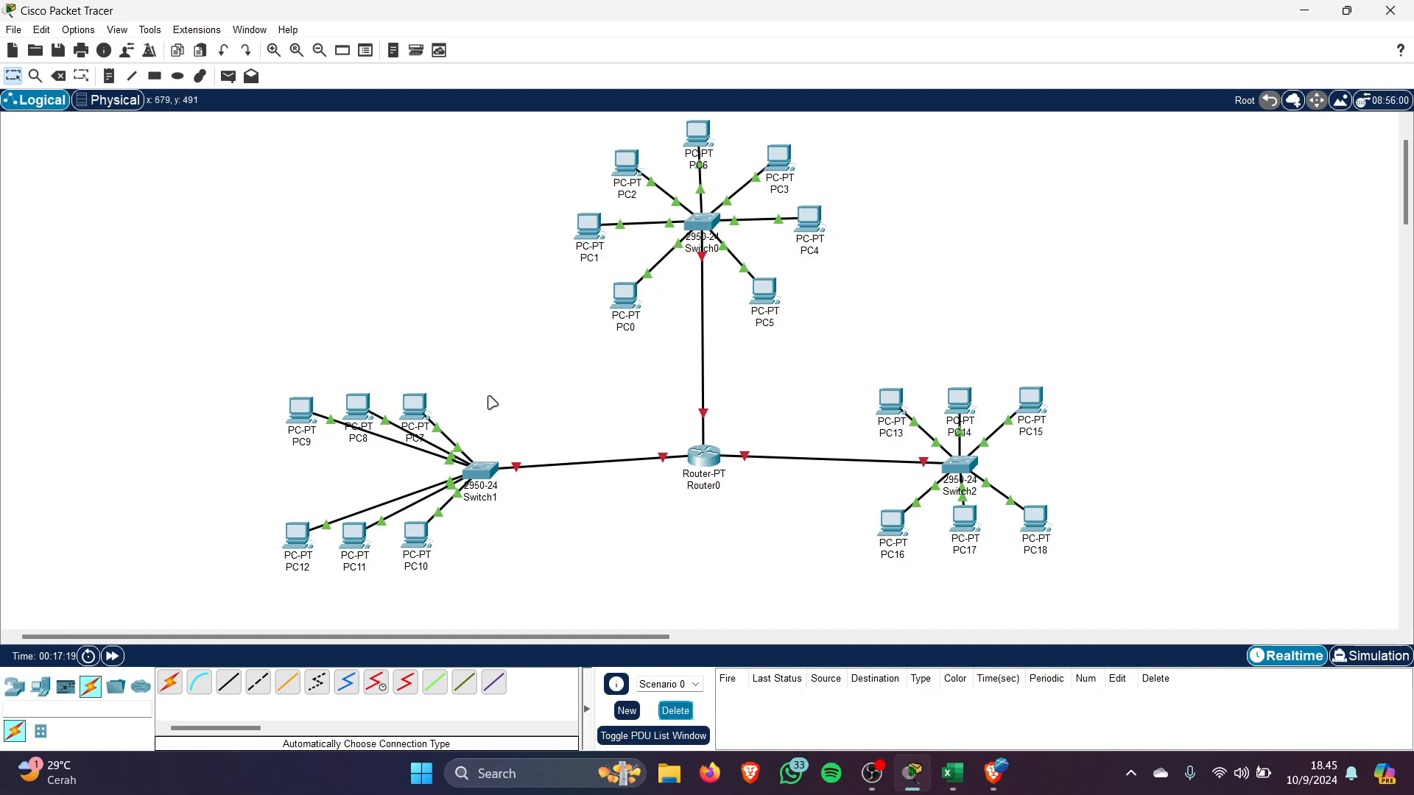
Look up the Ruang 3 gateway in the konfig Excel workbook, enter 192.168.3.1 as PC13's IPv4 default gateway, and copy it
left_click_drag(647, 638, 687, 647)
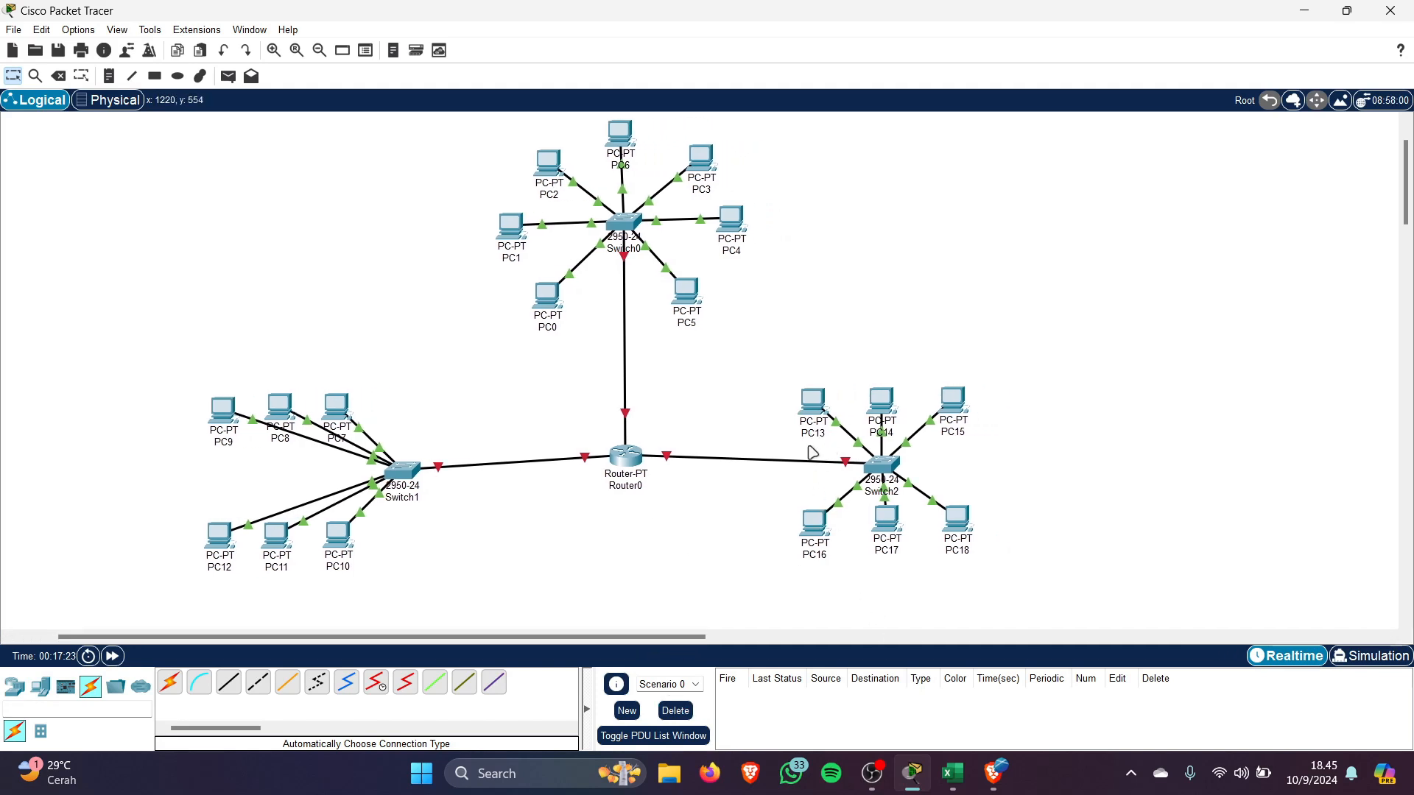
left_click(816, 402)
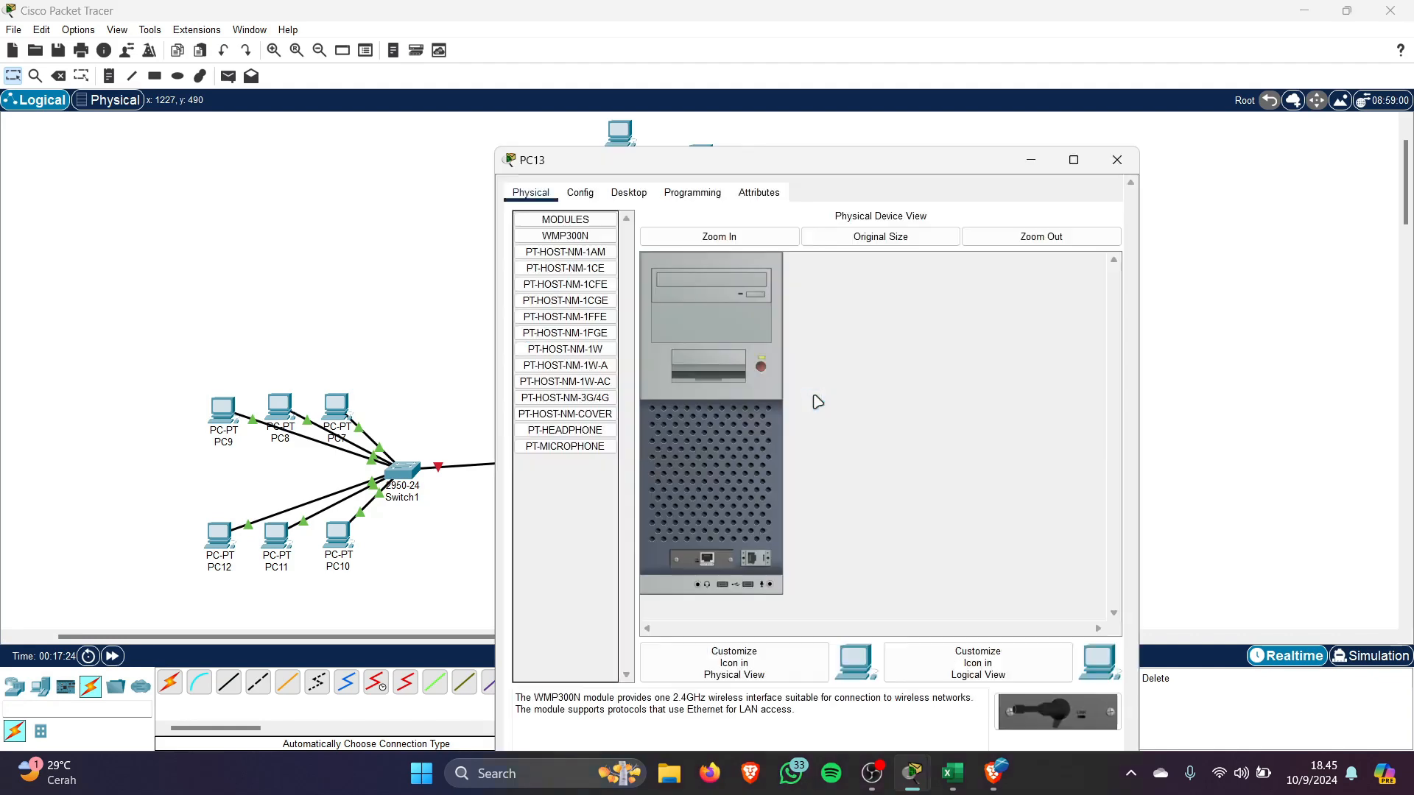
left_click(578, 148)
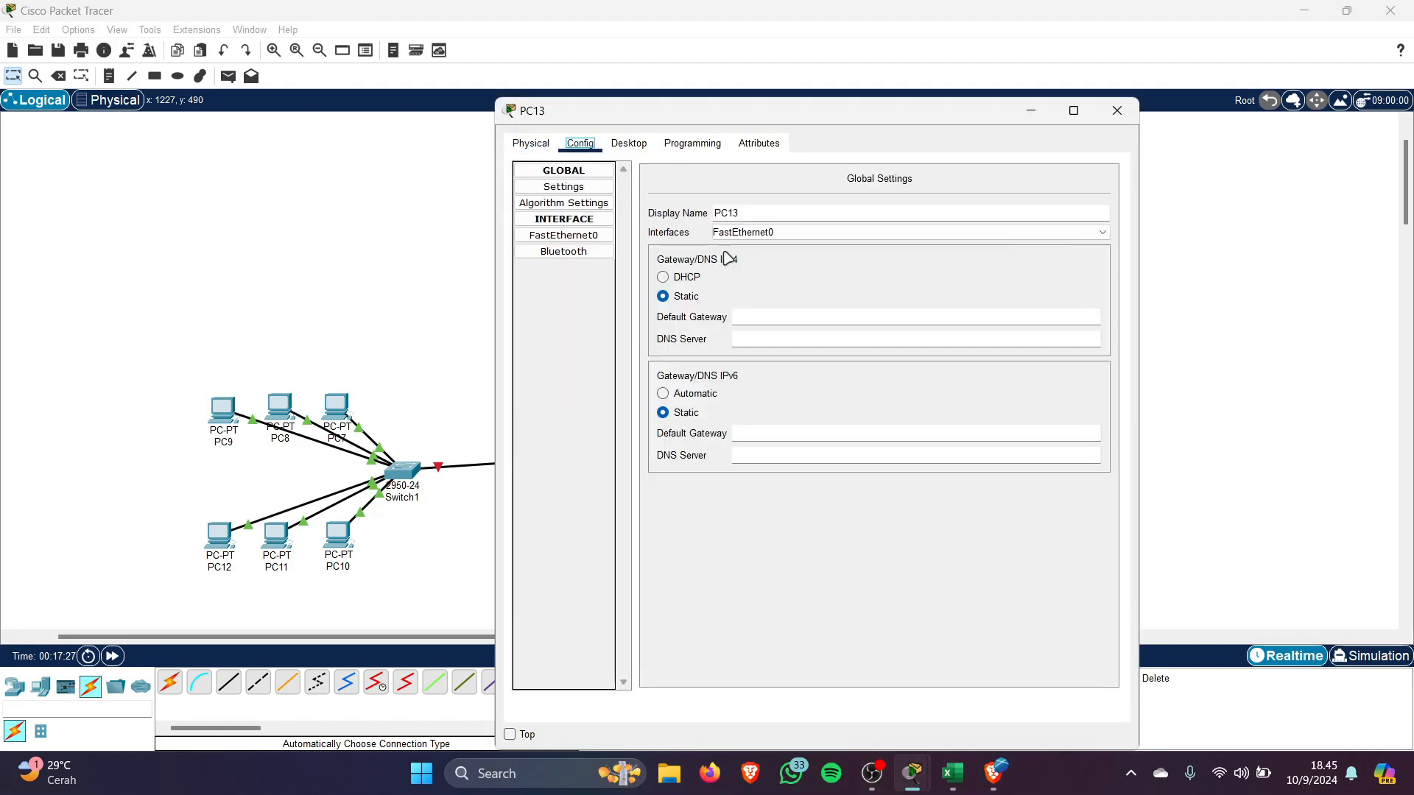
left_click(766, 315)
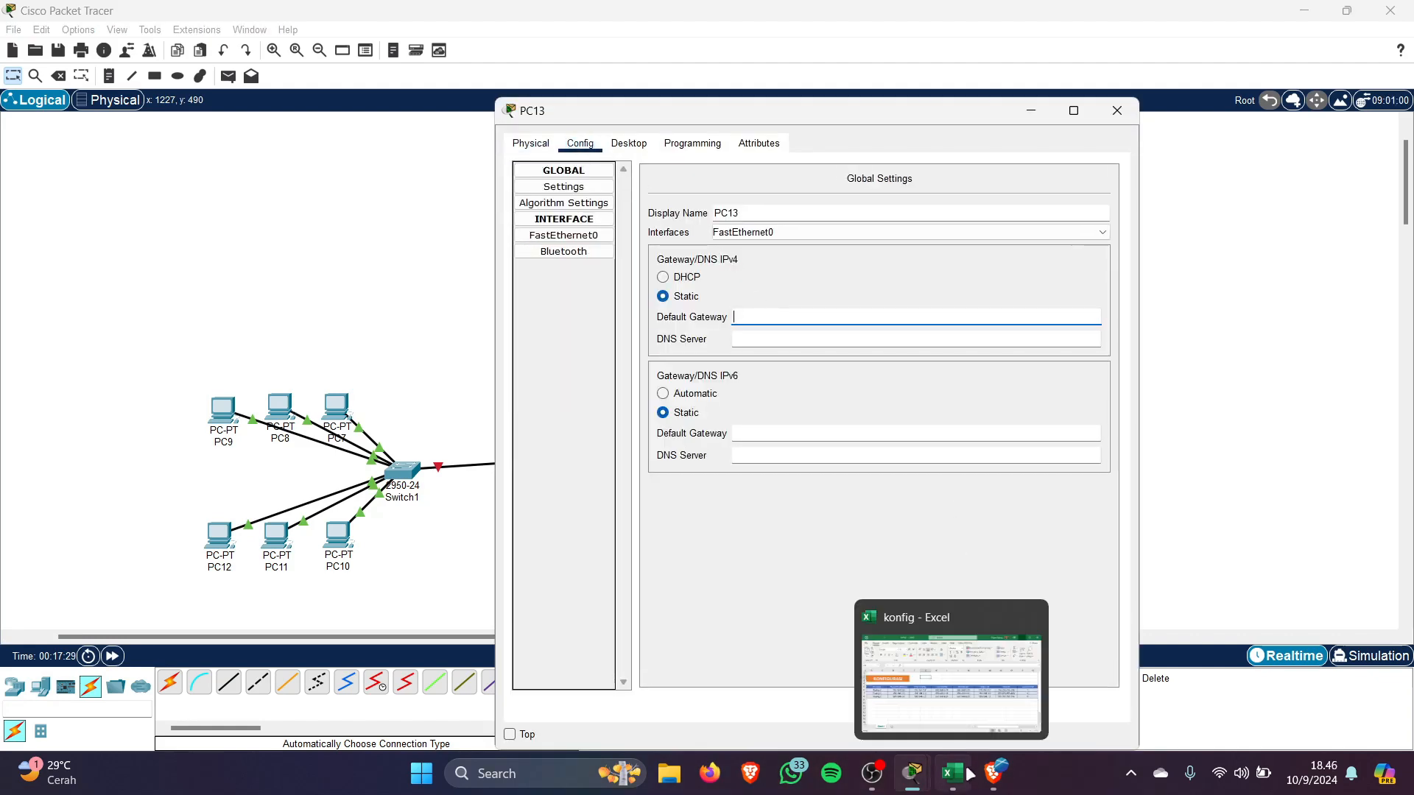
left_click(948, 740)
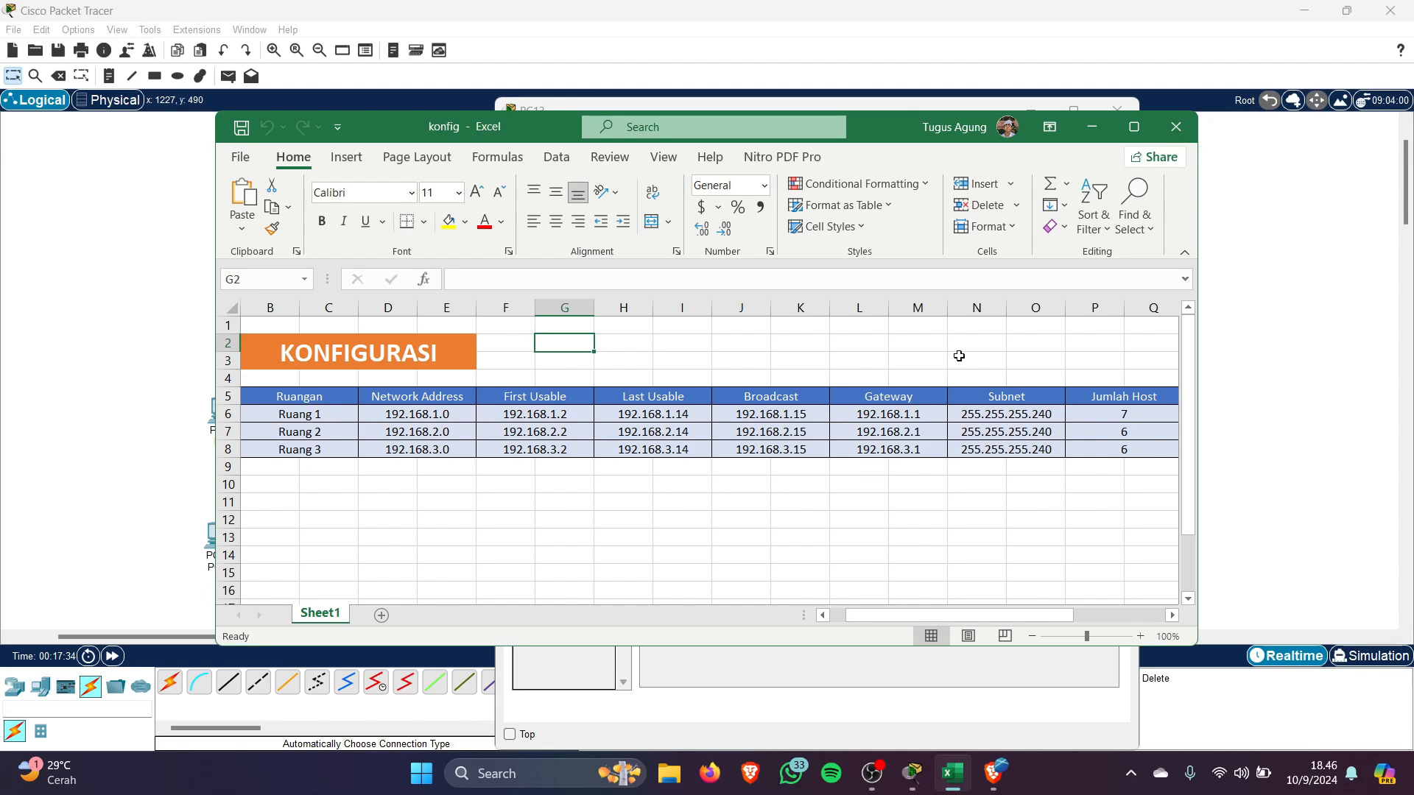
left_click(1093, 127)
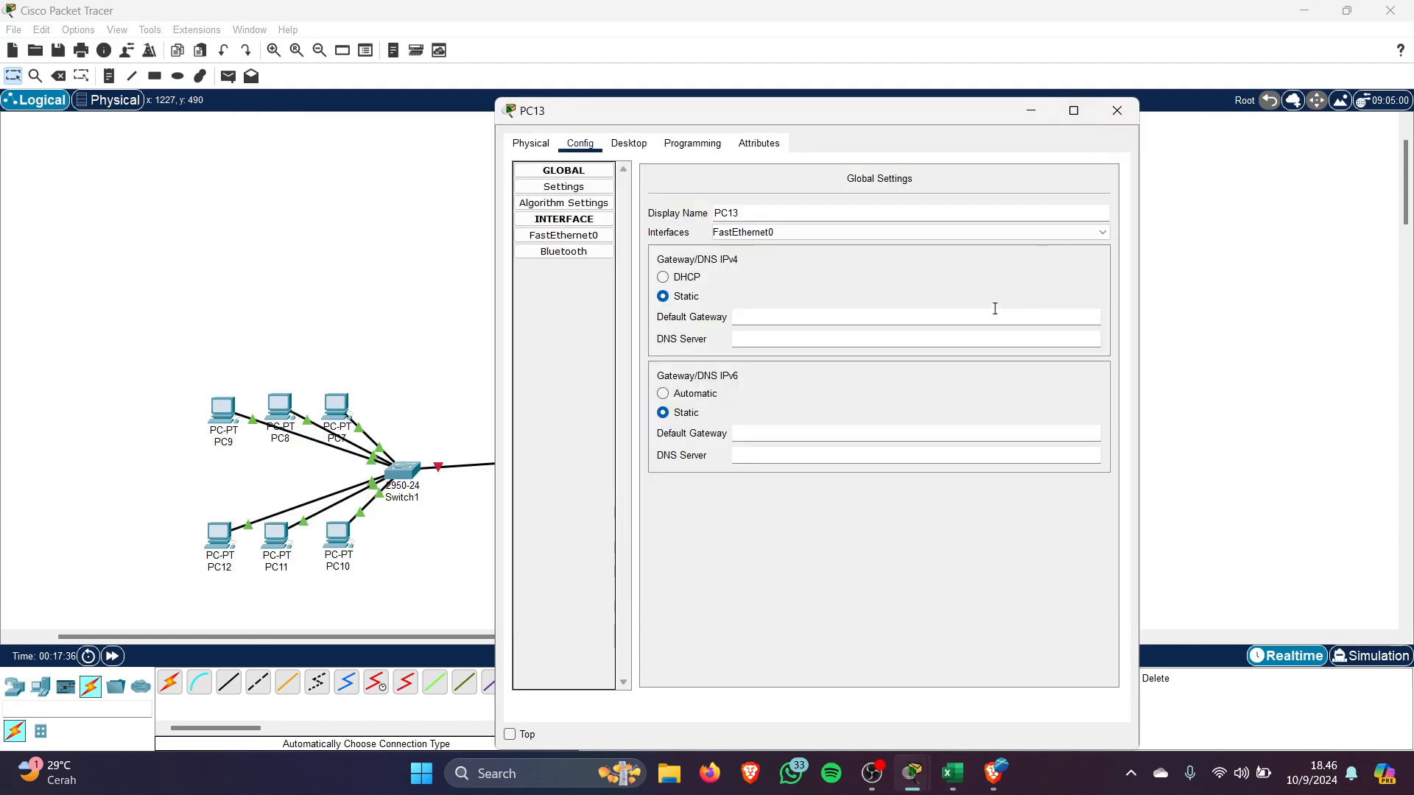
left_click(995, 313)
type("192.168.3.1")
key("ctrl+a")
key("ctrl+c")
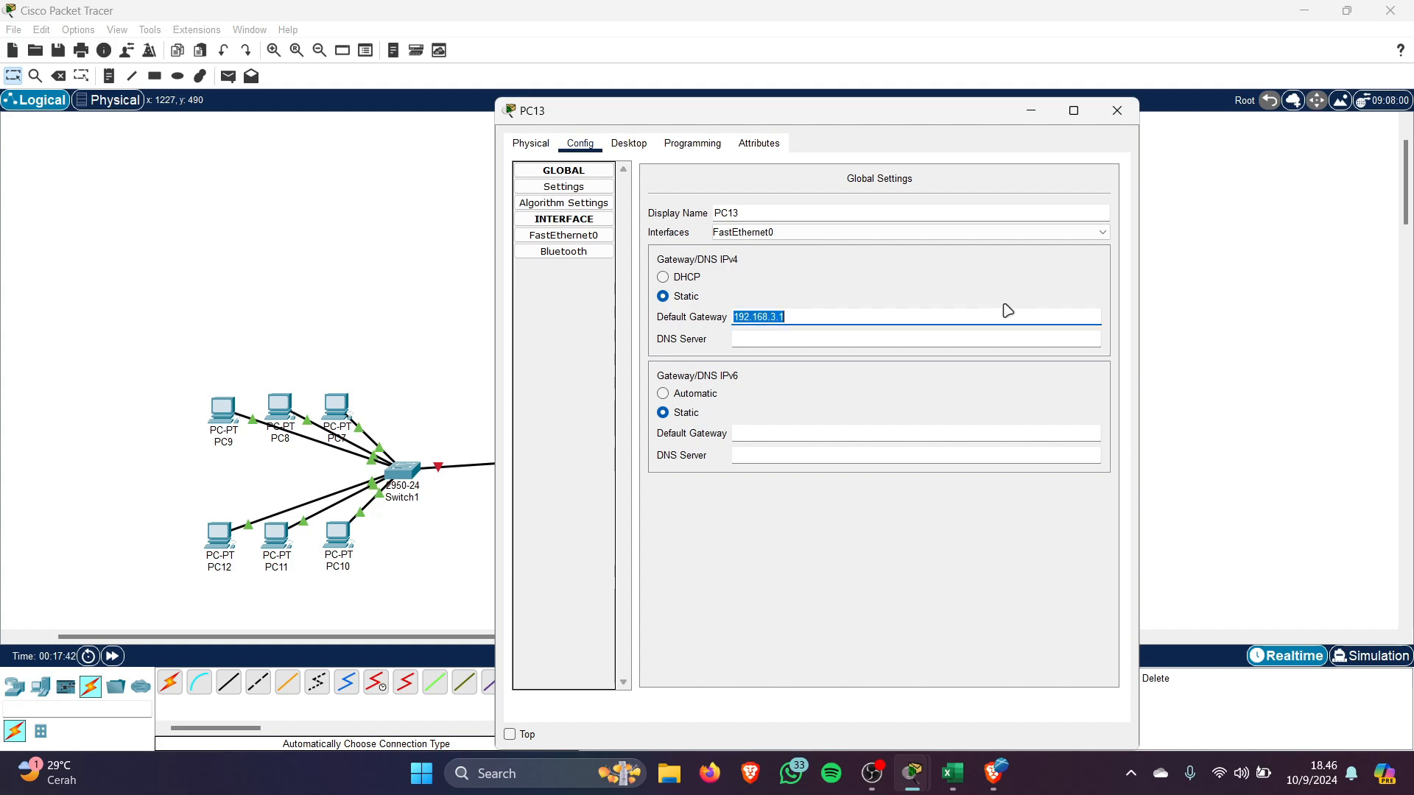
Assign PC13's FastEthernet0 the IPv4 address 192.168.3.2 with subnet mask 255.255.255.240 and close its window
left_click(589, 236)
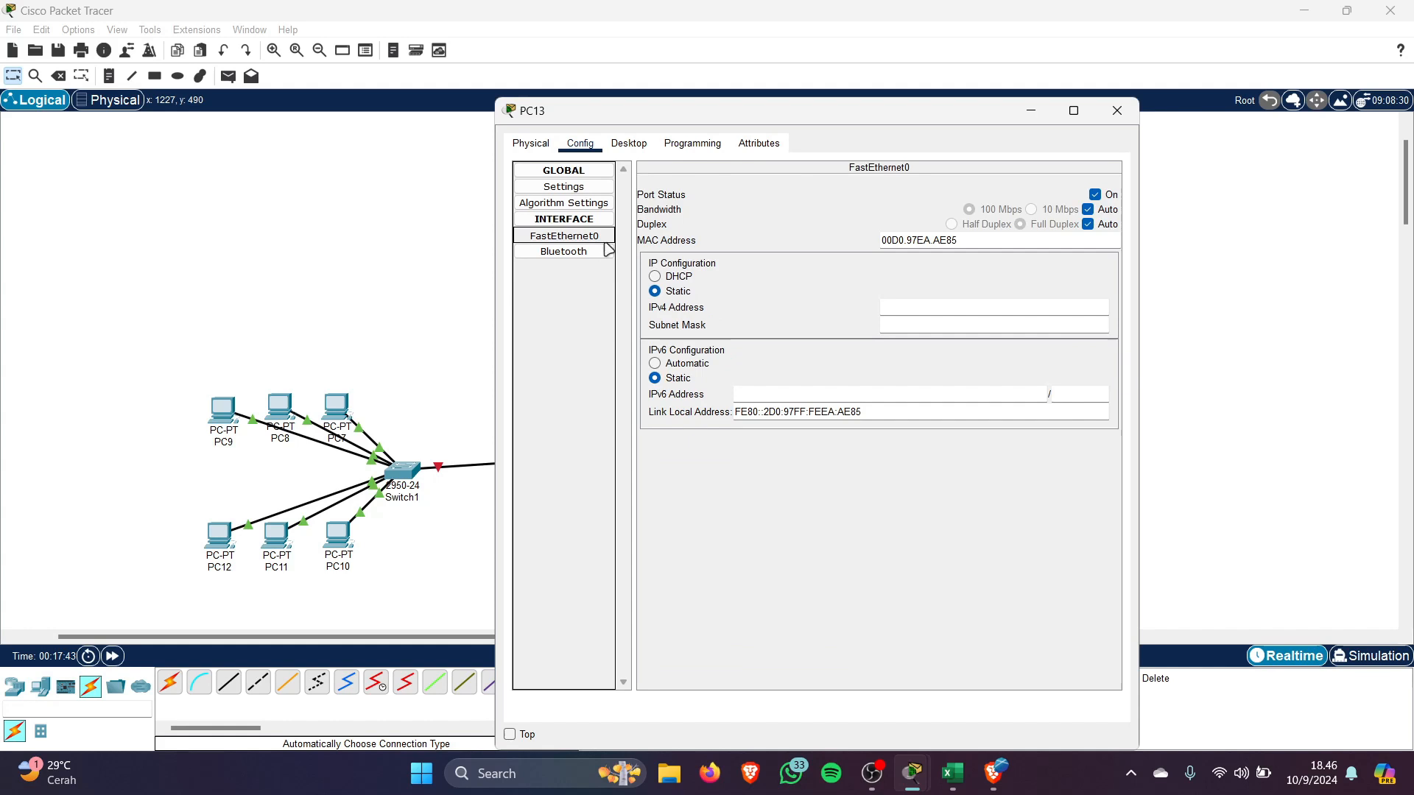
left_click(900, 308)
key("ctrl+v")
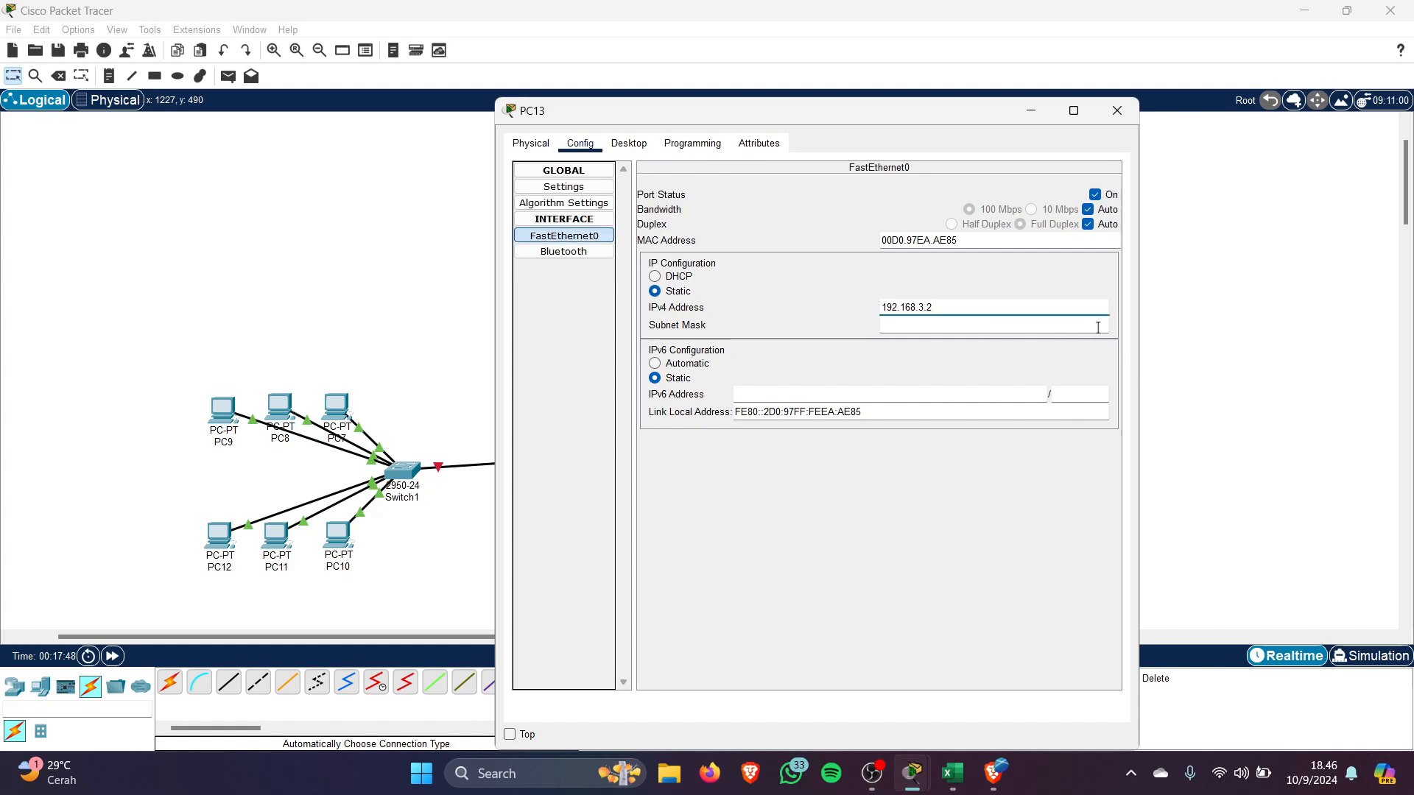
left_click(1097, 328)
type("240")
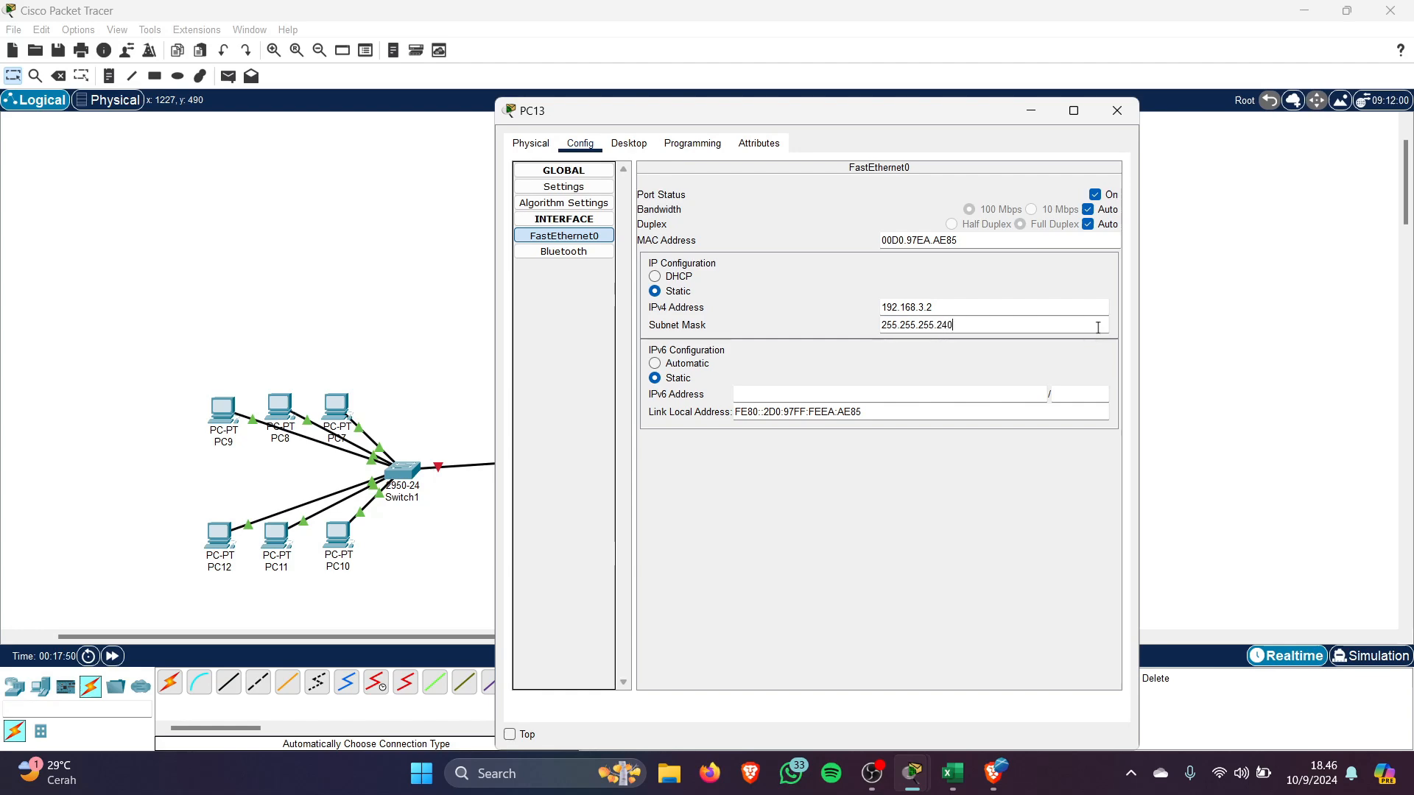
left_click(1118, 111)
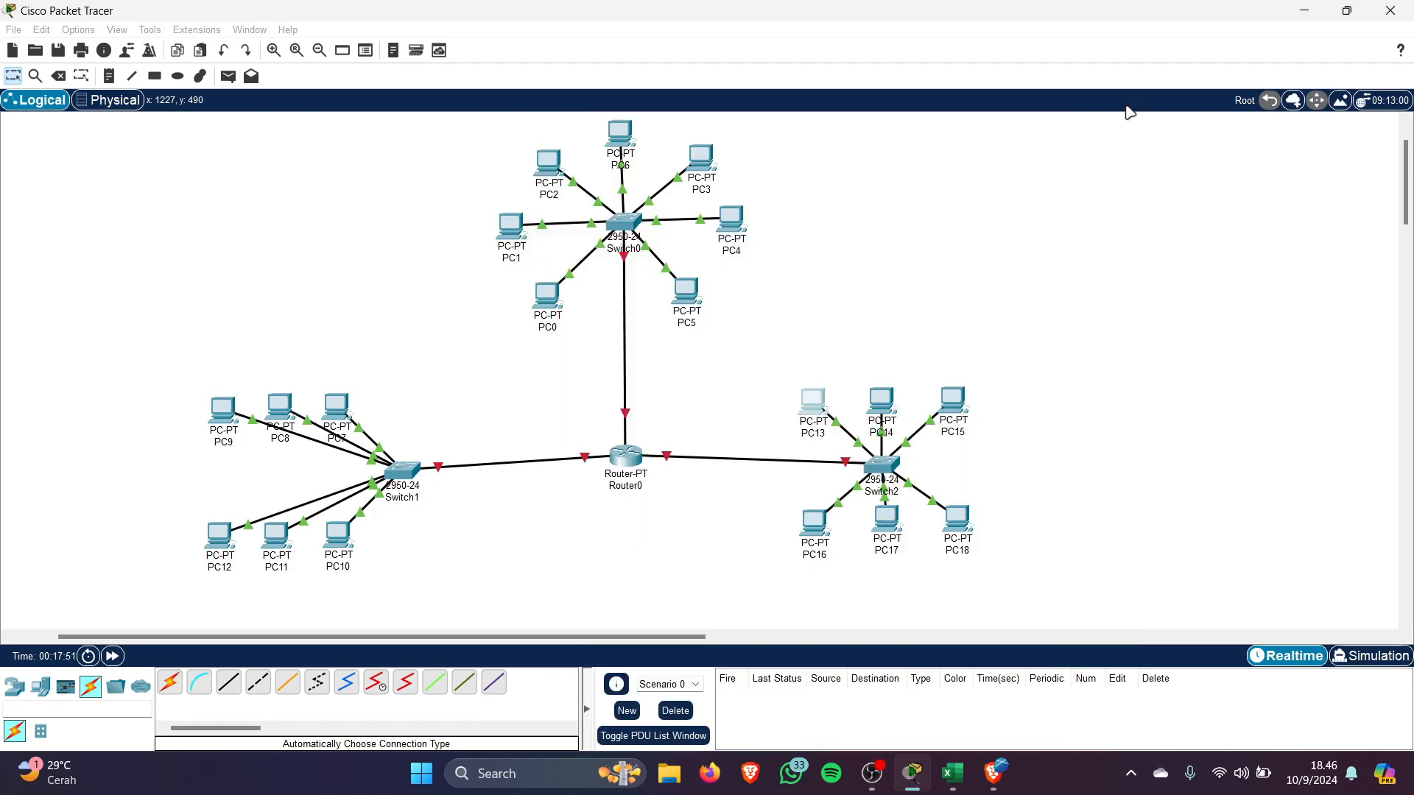
Set PC14's IPv4 default gateway to 192.168.3.1 and open its FastEthernet0 settings
left_click(882, 401)
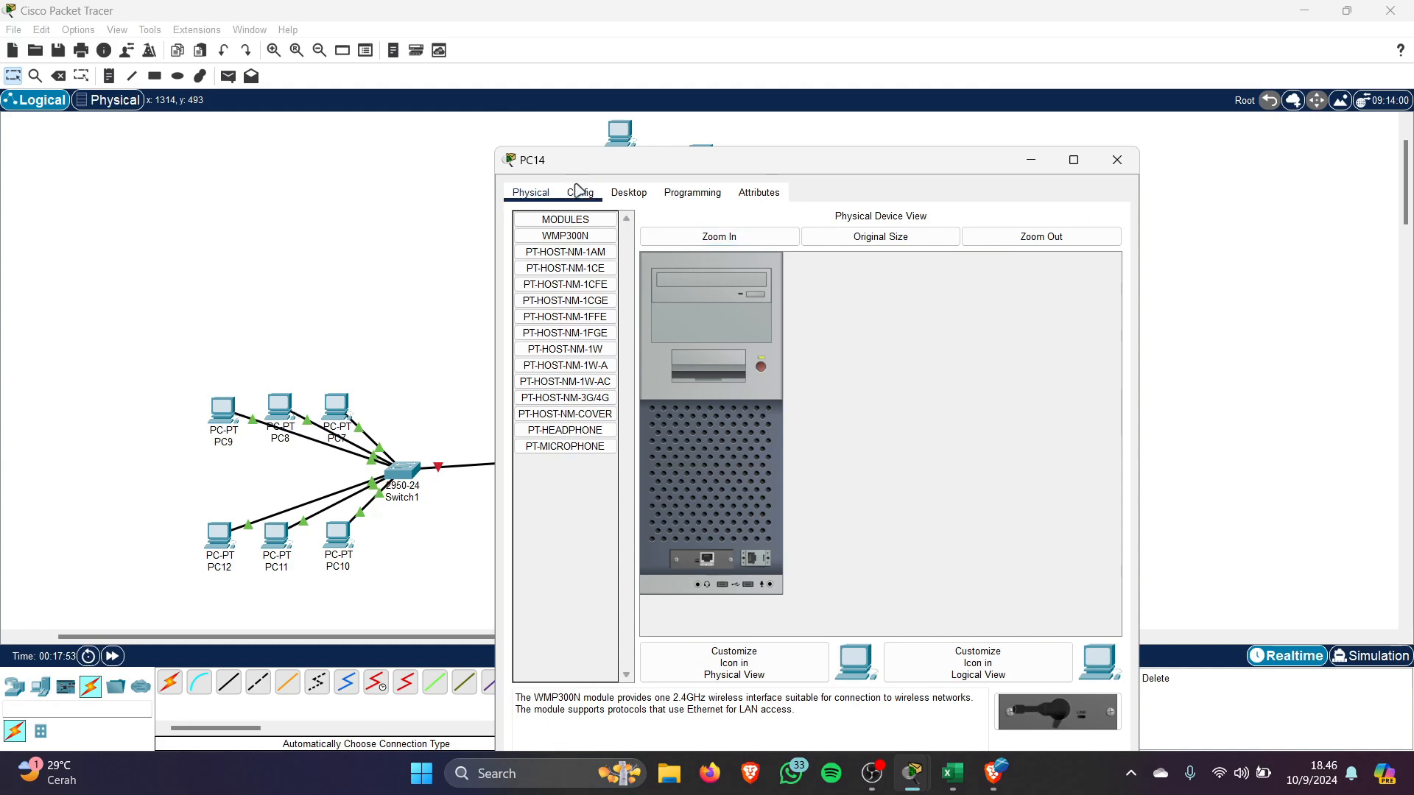
left_click(579, 190)
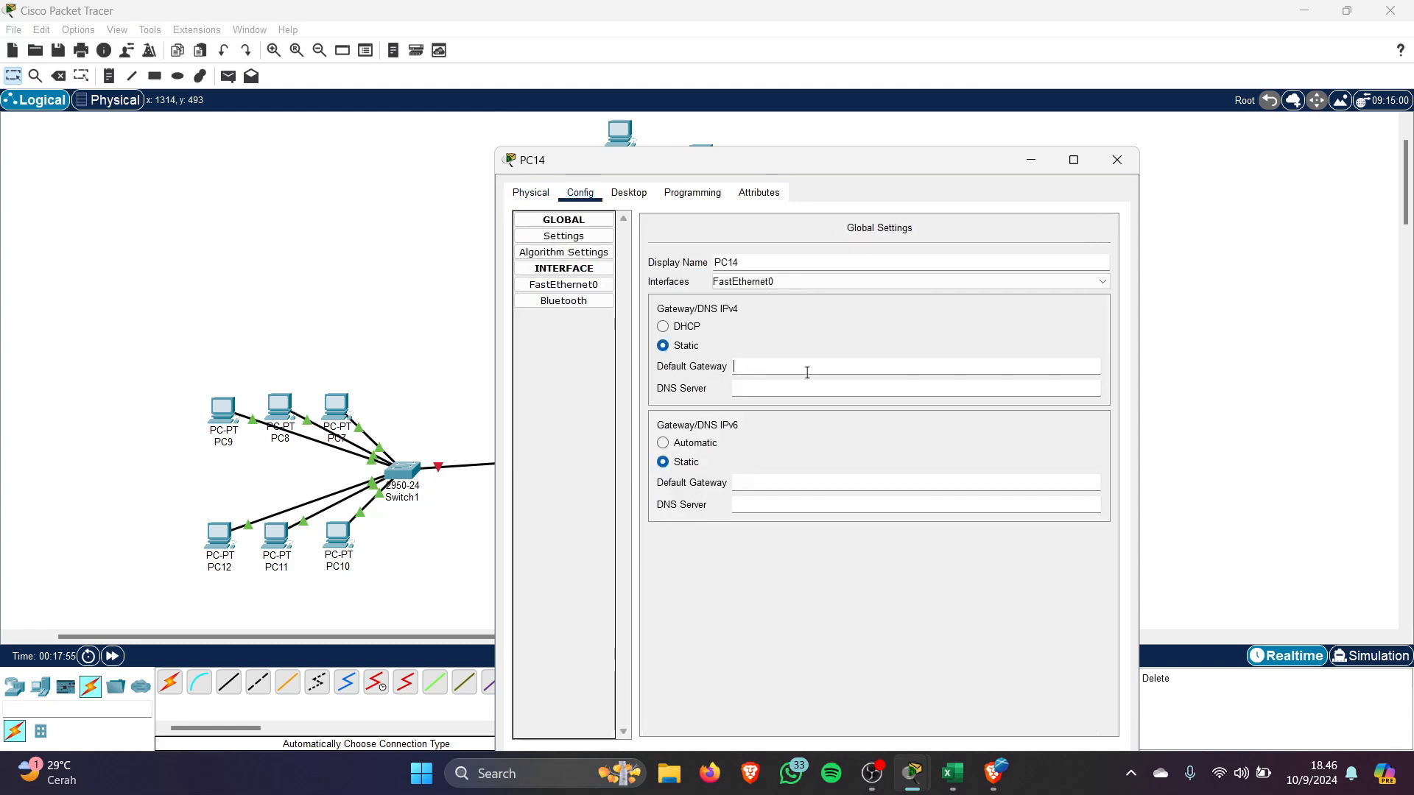
type("192.168.1.1")
left_click(564, 285)
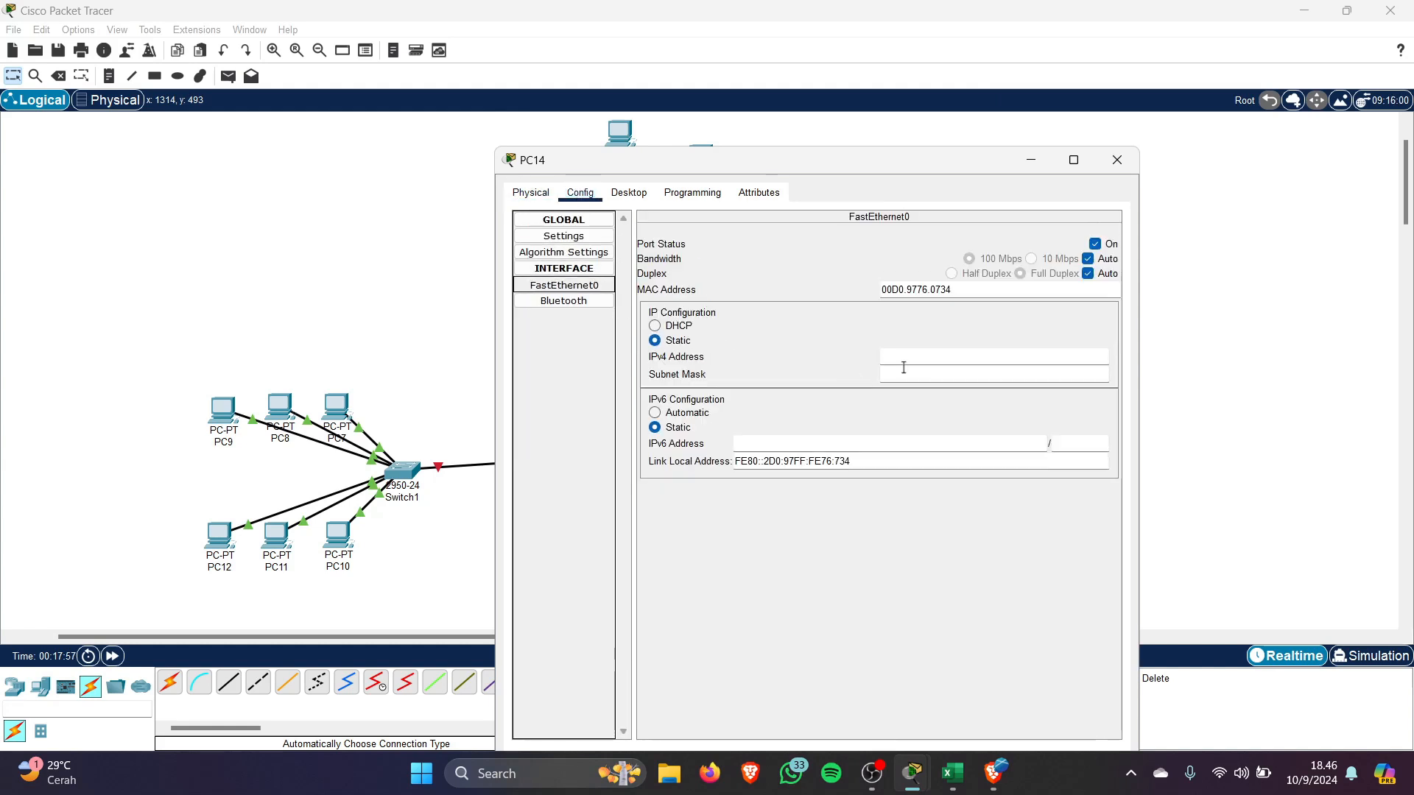
Assign PC14's FastEthernet0 the IPv4 address 192.168.3.3 with subnet mask 255.255.255.240 and close its window
left_click(906, 358)
type("192.168.3.1")
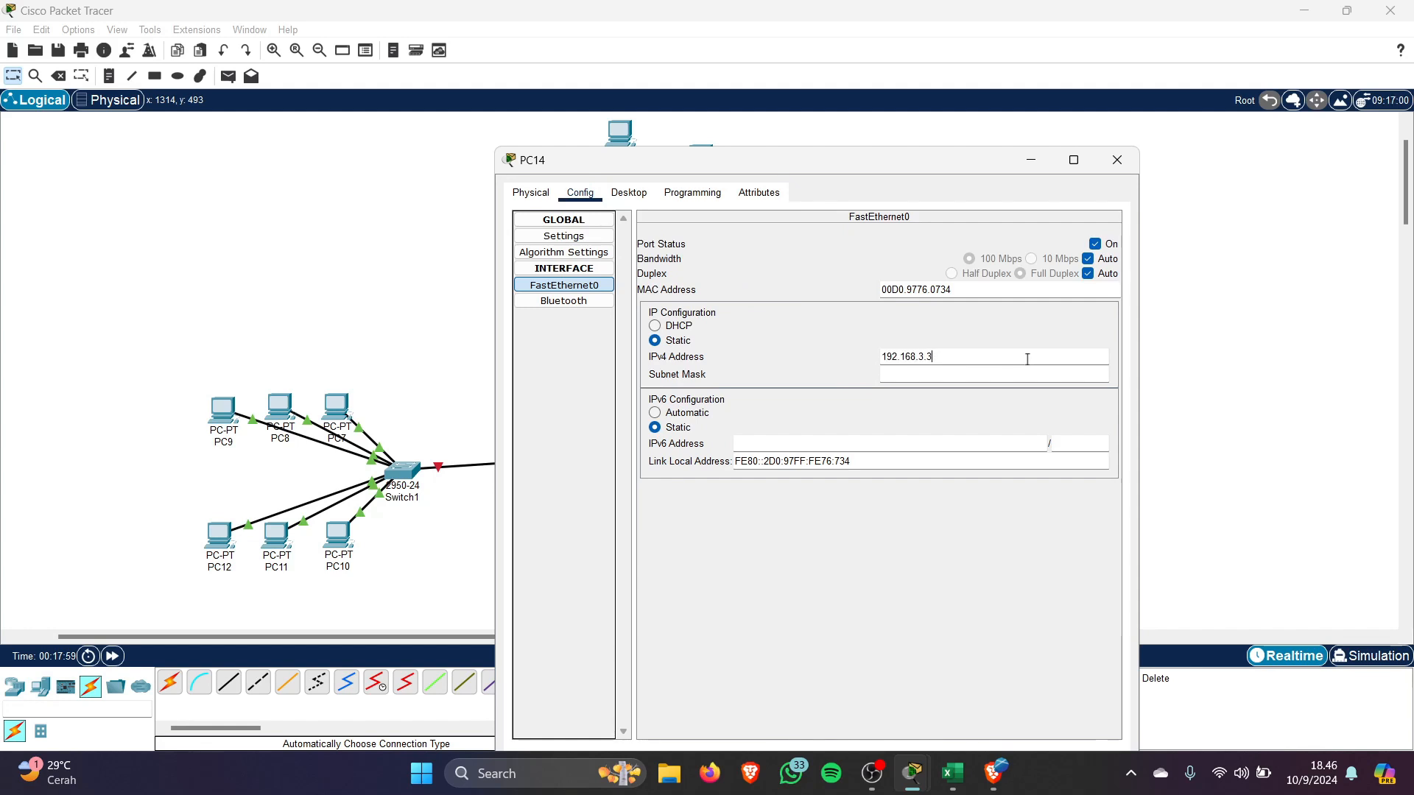
left_click(1026, 376)
type("240")
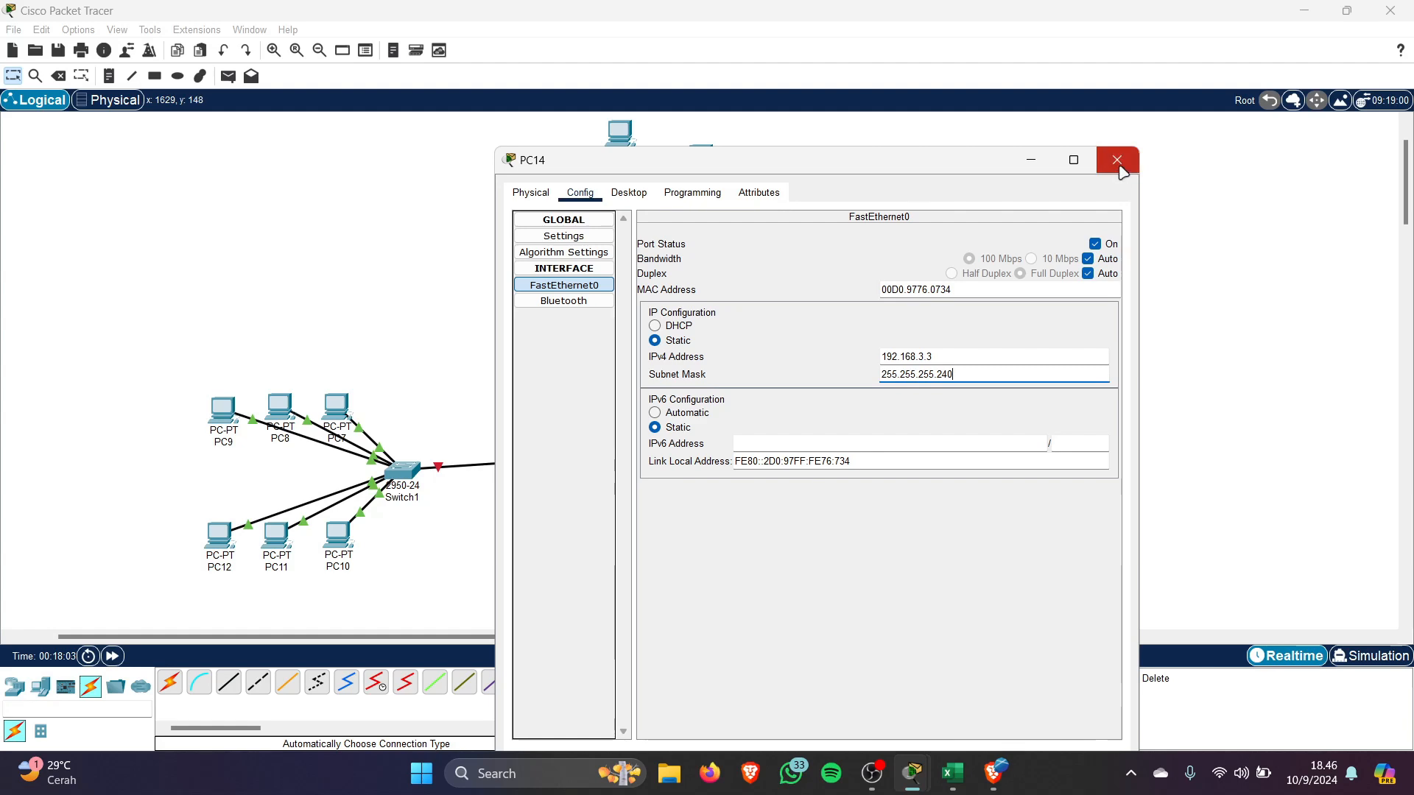
left_click(1116, 160)
Open PC15's configuration and set its IPv4 default gateway to 192.168.3.1
left_click(955, 400)
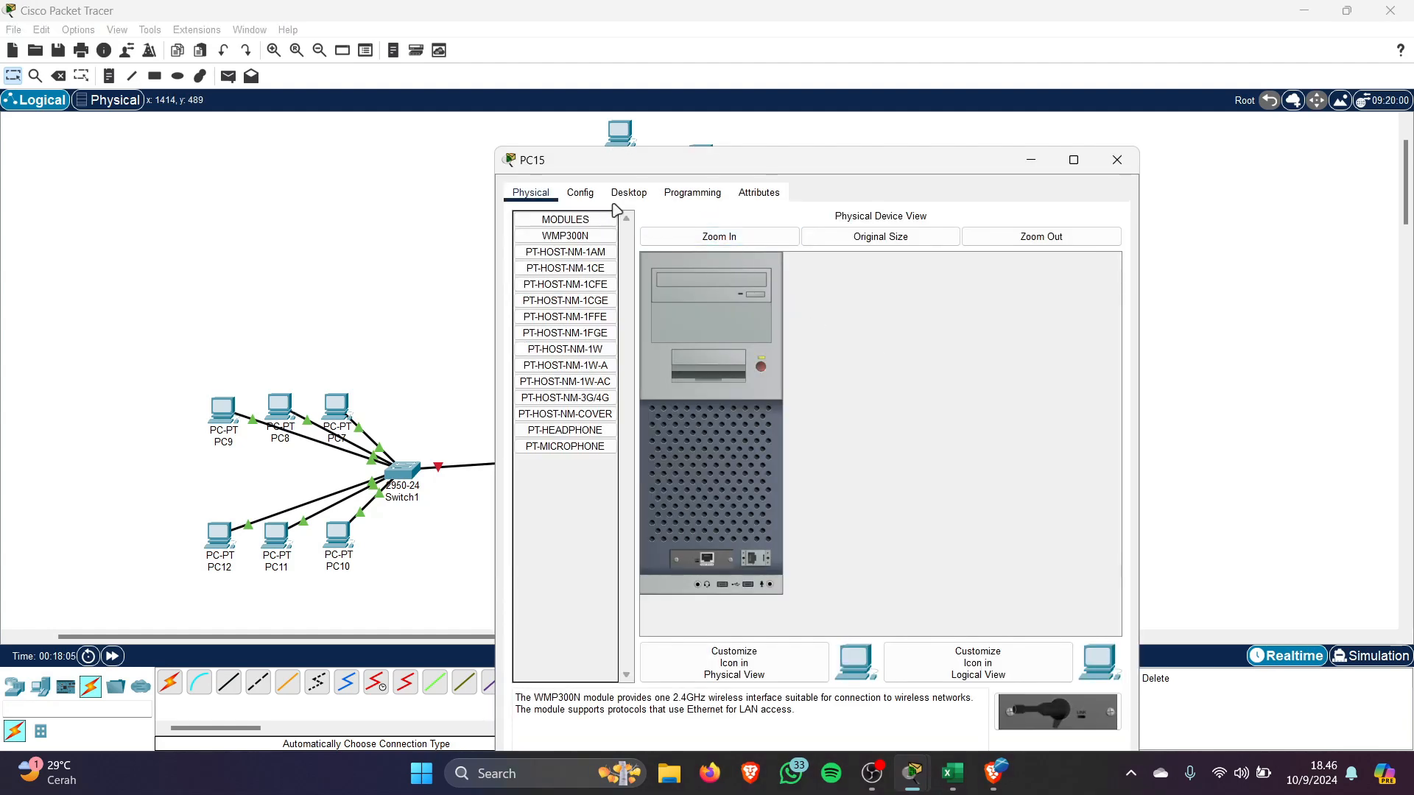
left_click(580, 193)
left_click(770, 363)
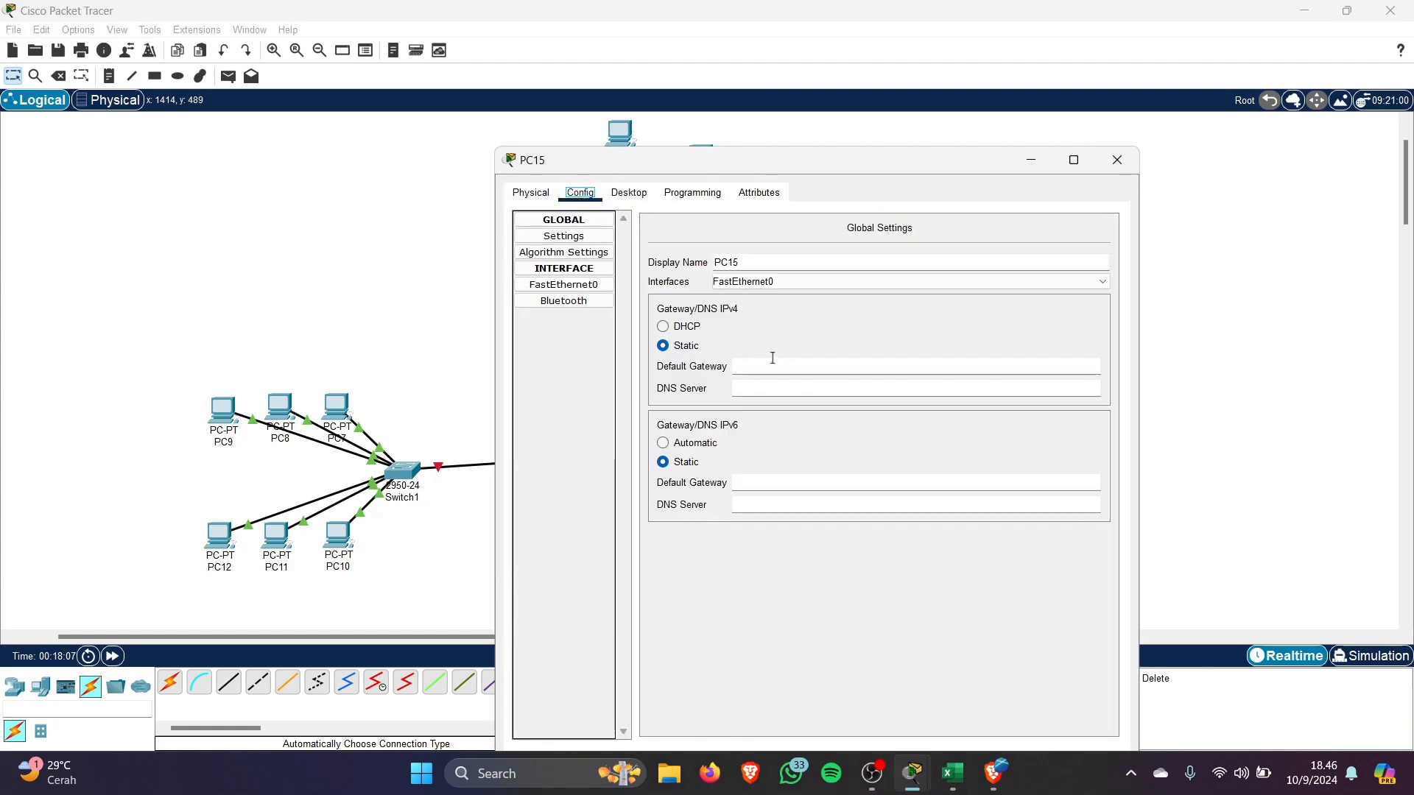
type("192.168.3.1")
Assign PC15's FastEthernet0 the IPv4 address 192.168.3.4 with subnet mask 255.255.255.240 and close its window
left_click(582, 285)
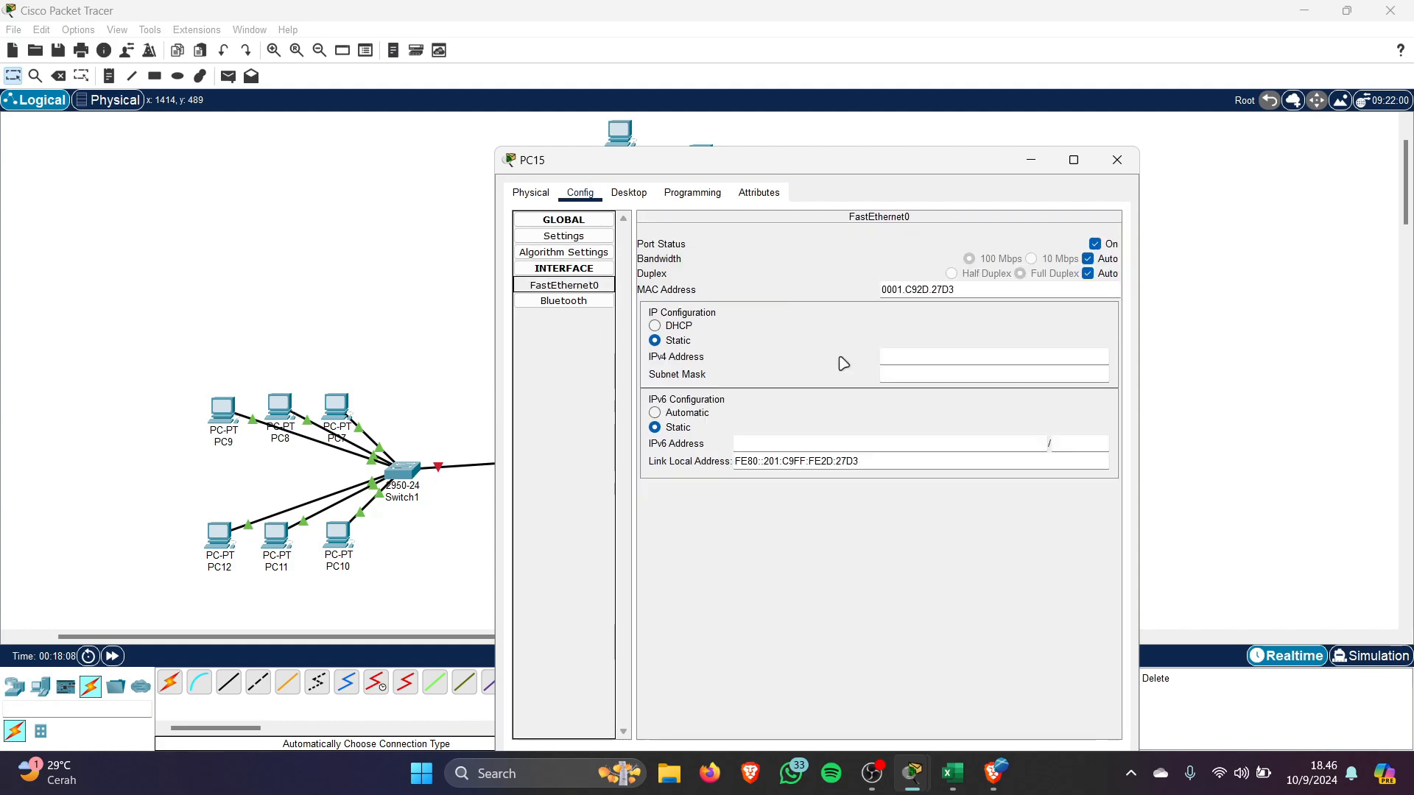
left_click(900, 359)
key("ctrl+v")
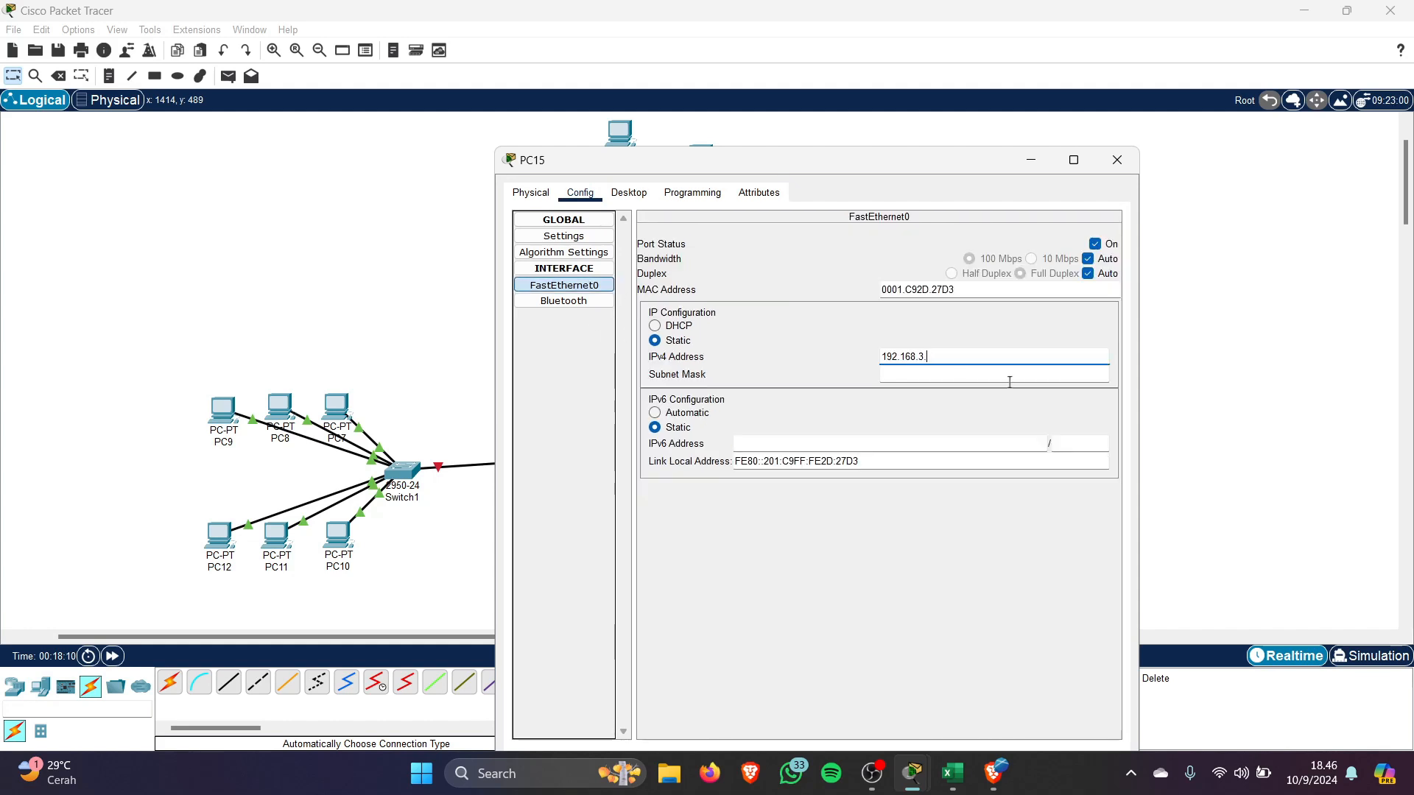
type("4")
left_click(1010, 381)
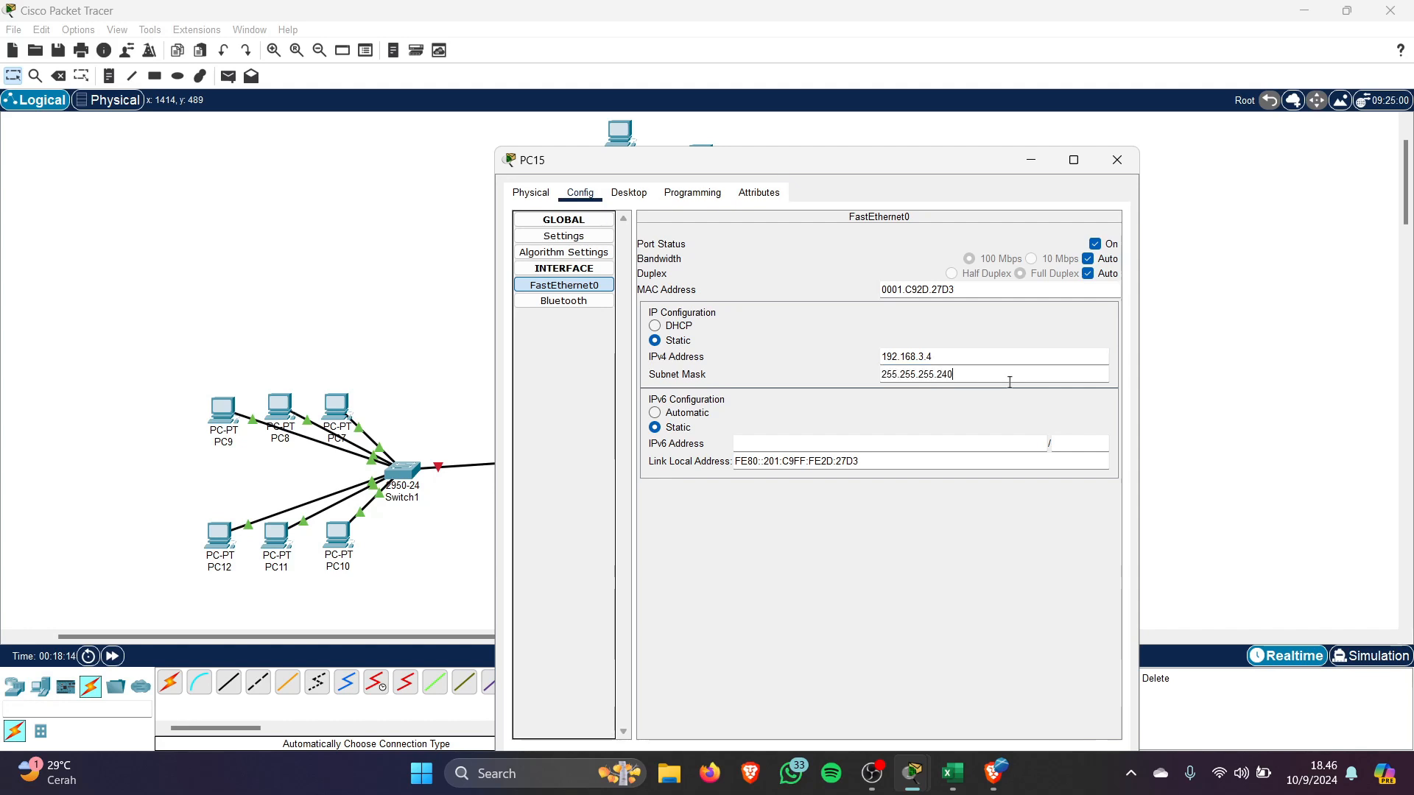
left_click(1132, 162)
Open PC16's configuration and paste the copied Ruang 3 gateway as its IPv4 default gateway
left_click(814, 520)
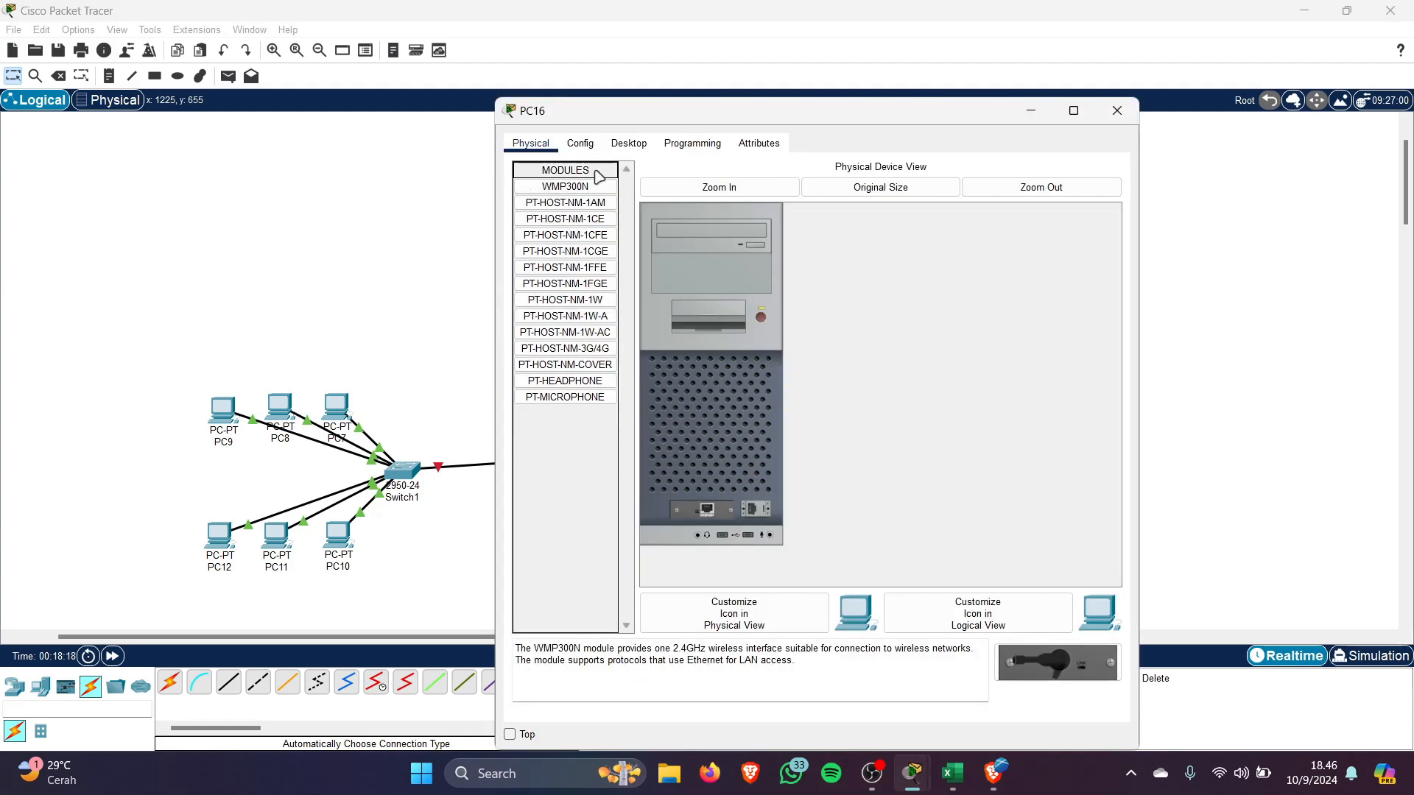
left_click(628, 144)
left_click(589, 145)
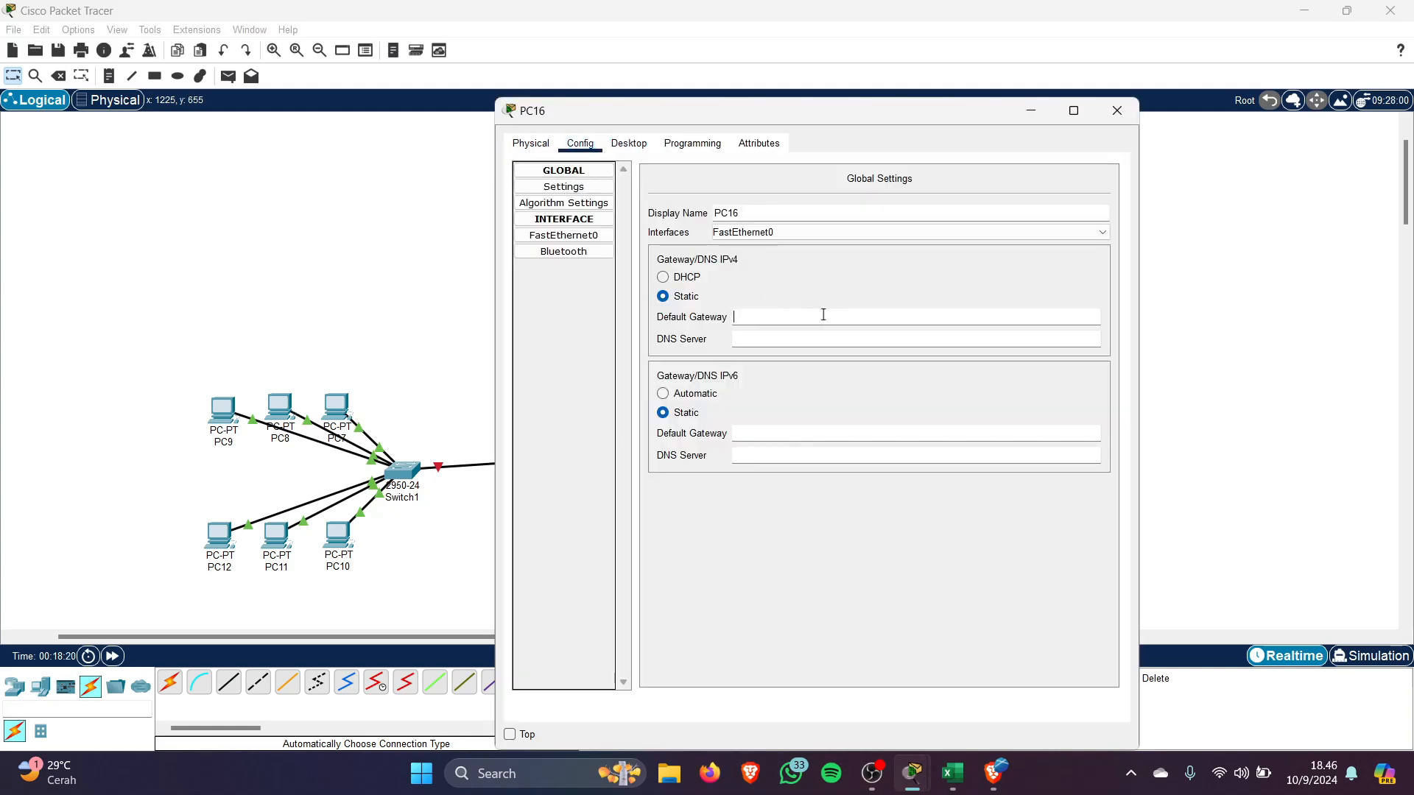
key("ctrl+v")
Assign PC16's FastEthernet0 the IPv4 address 192.168.3.5 with subnet mask 255.255.255.240 and close its window
left_click(584, 237)
left_click(952, 305)
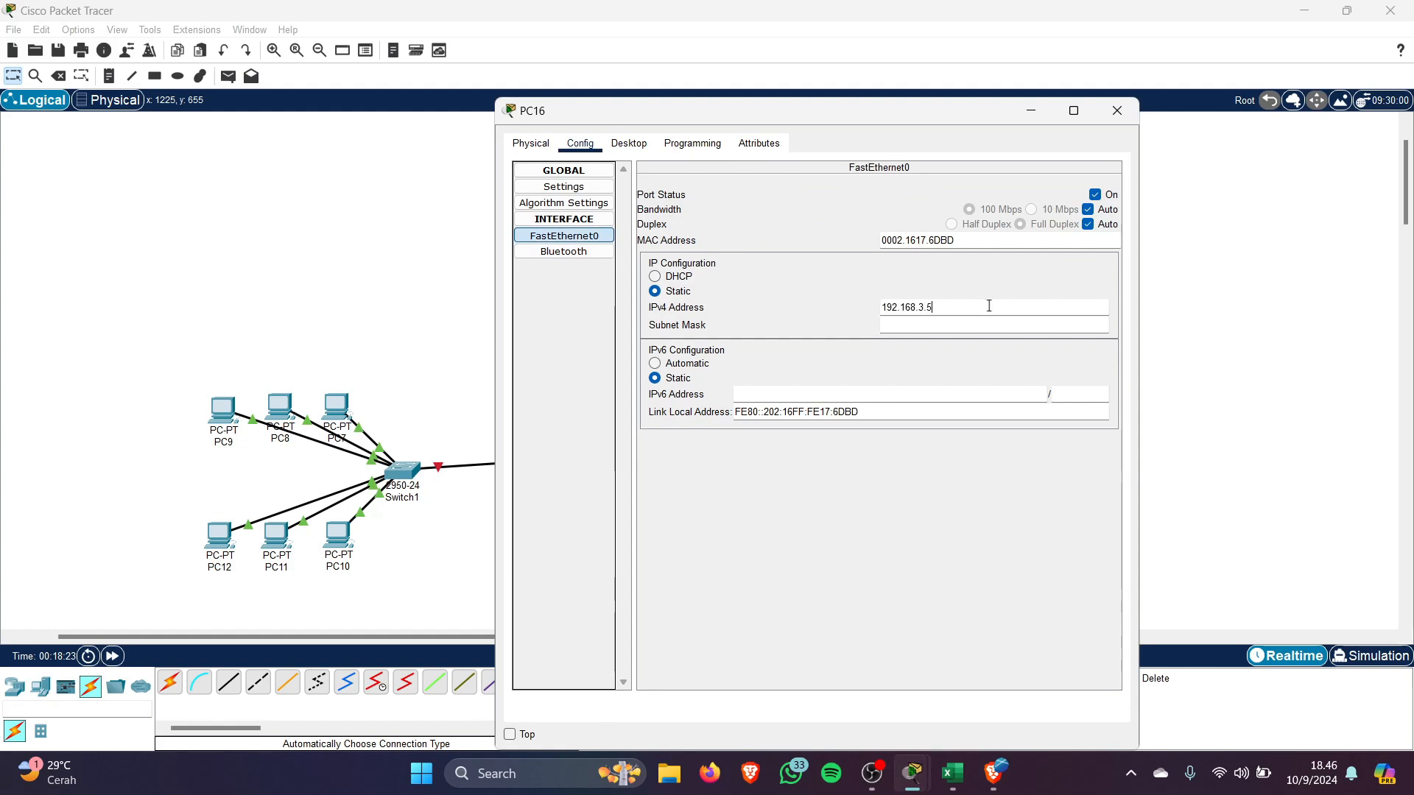
left_click(1019, 329)
type("255.255.255.240")
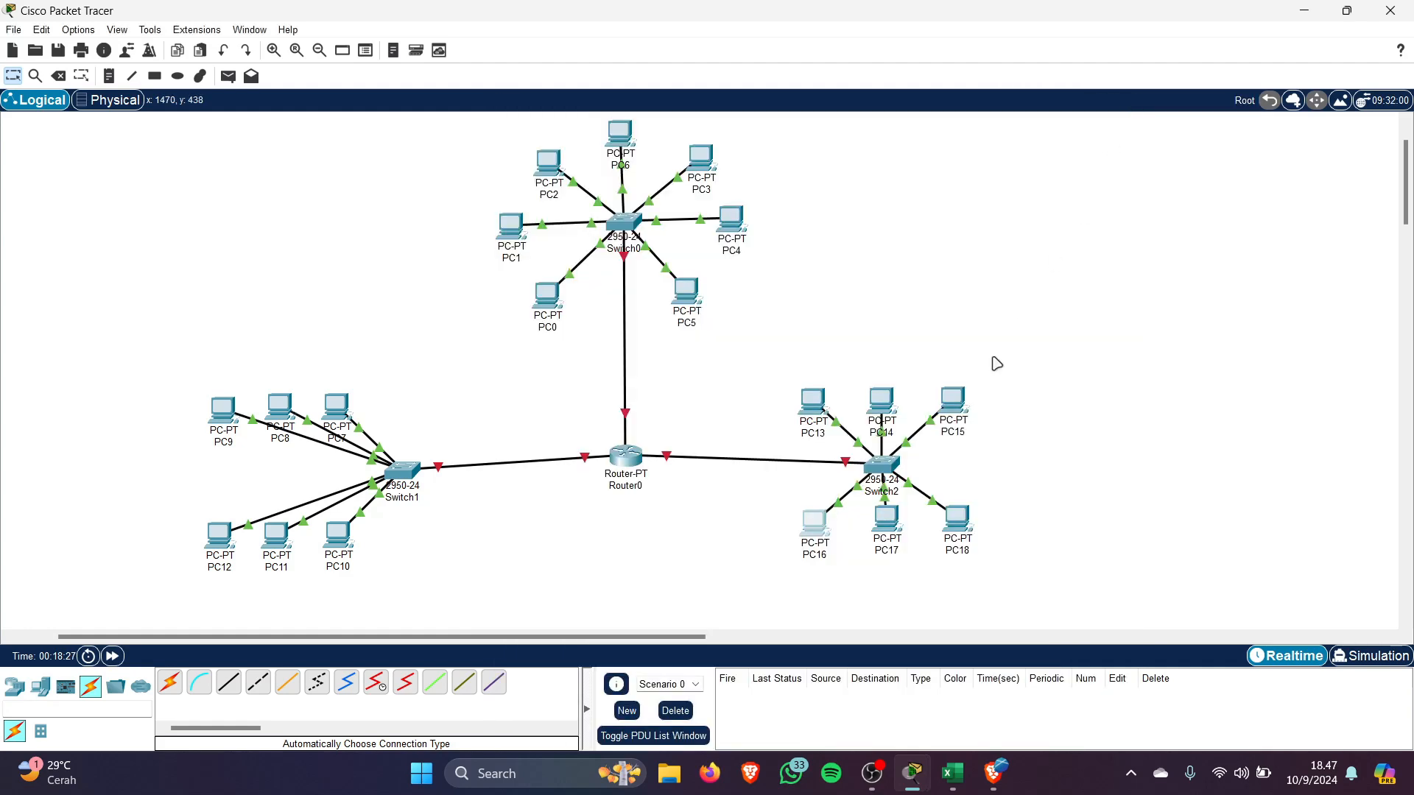
left_click(1118, 111)
Open PC17's configuration and set its IPv4 default gateway to 192.168.3.1
left_click(898, 516)
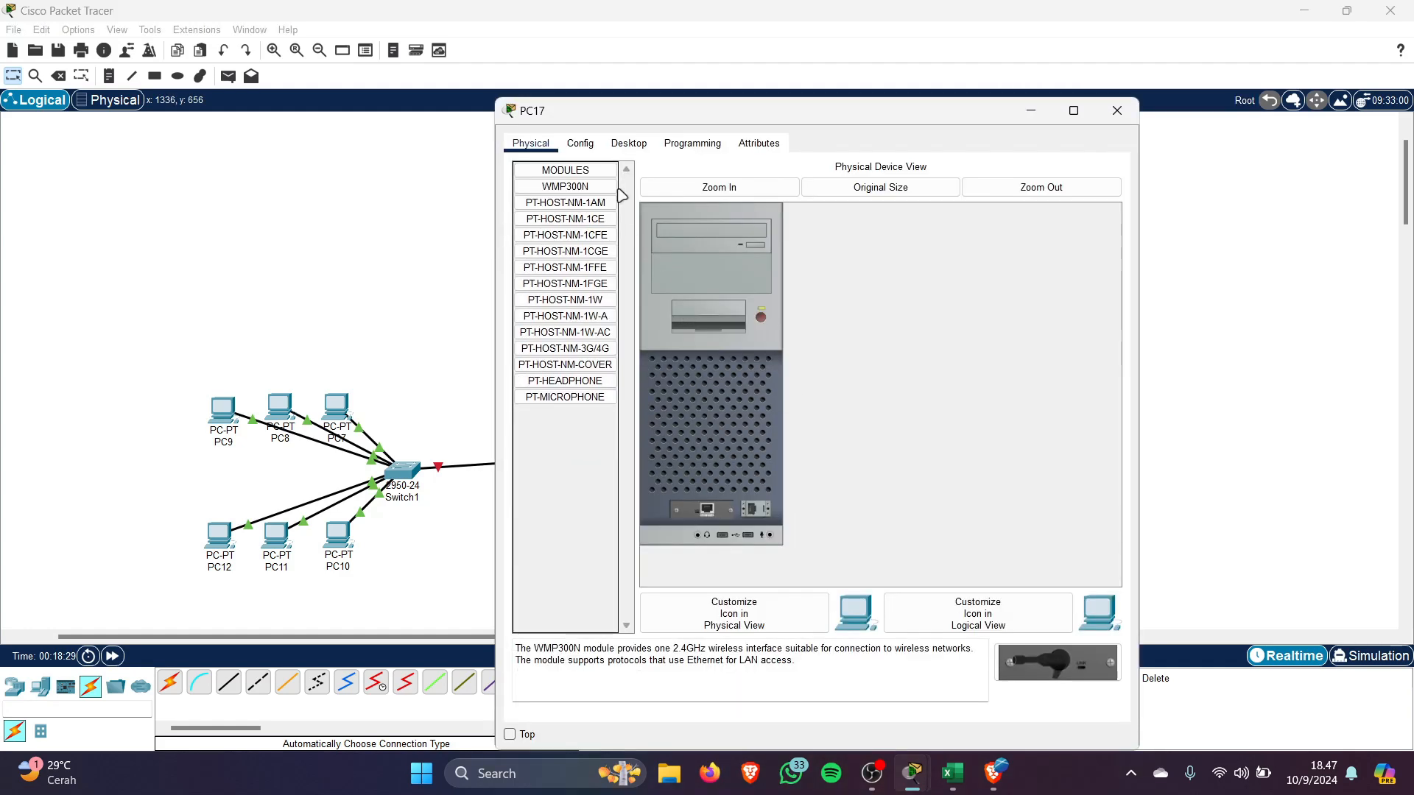
left_click(582, 145)
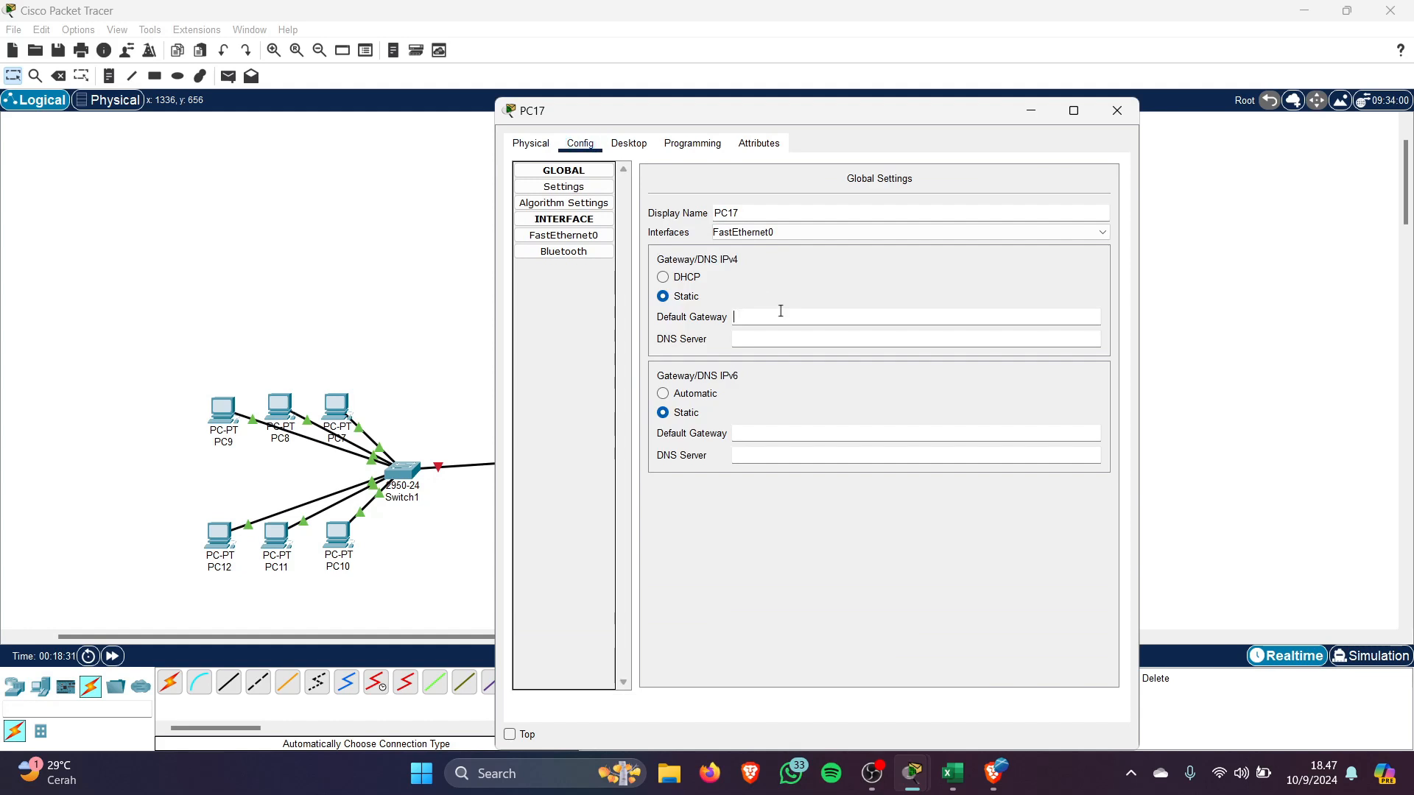
type("192.168.3.1")
Assign PC17's FastEthernet0 the IPv4 address 192.168.3.6 with subnet mask 255.255.255.240 and close its window
left_click(599, 237)
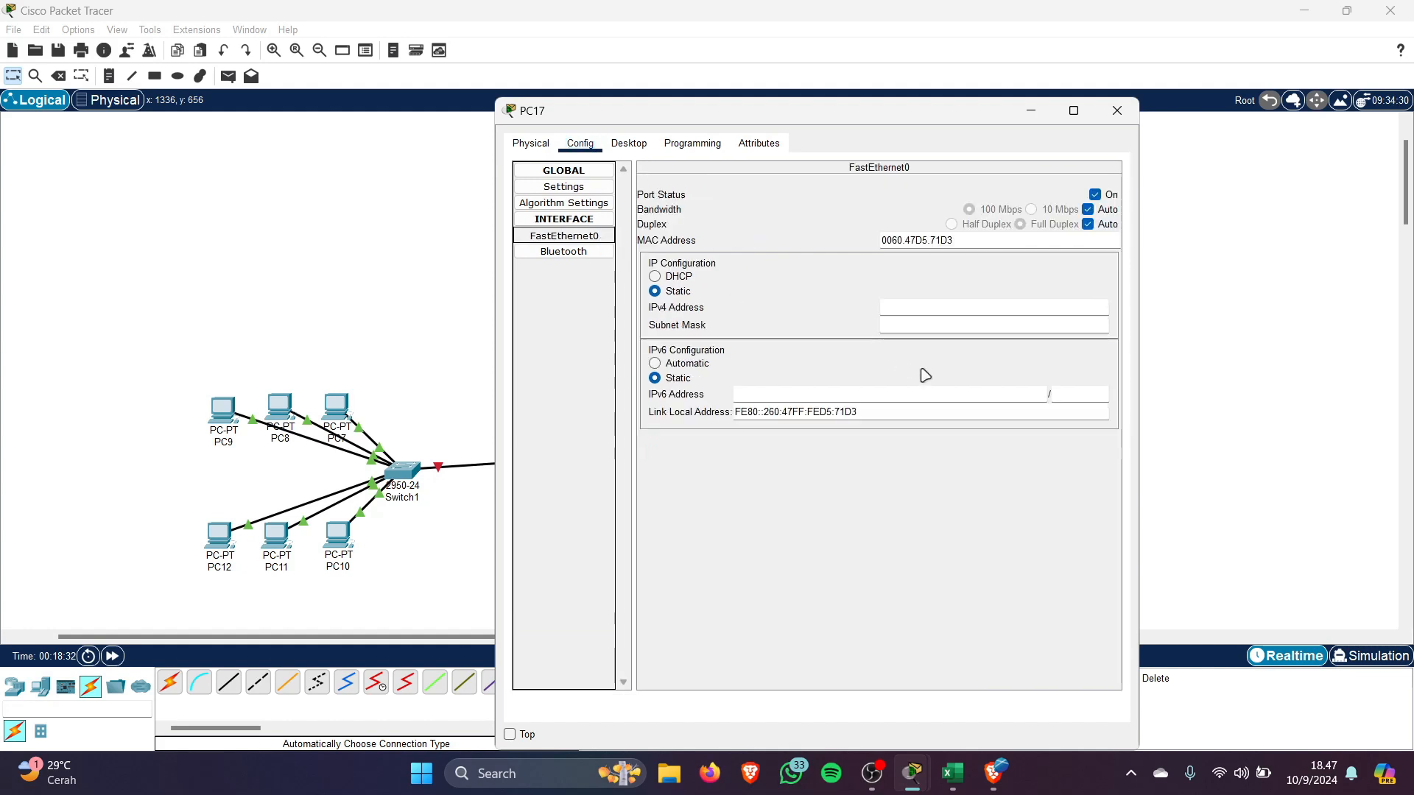
left_click(905, 312)
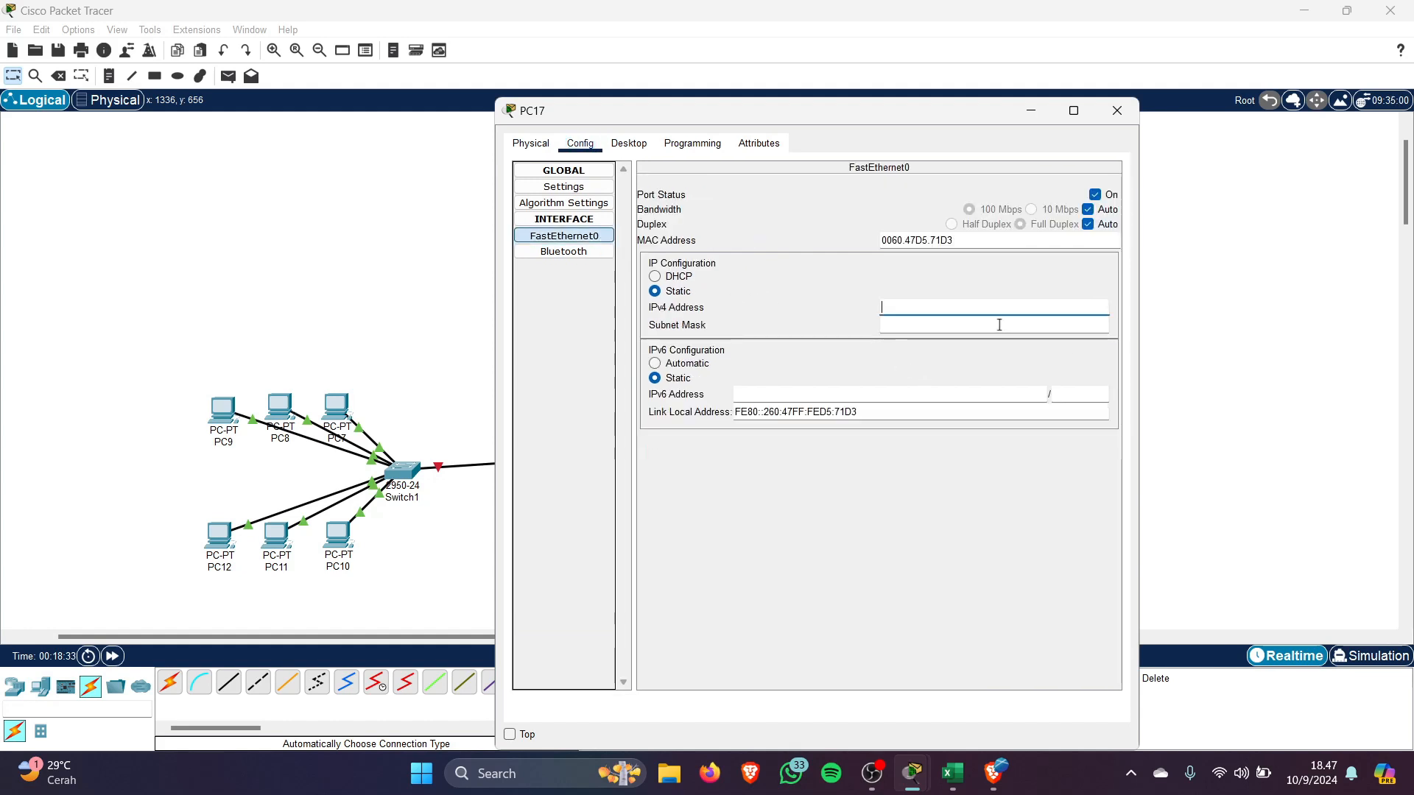
left_click(1076, 332)
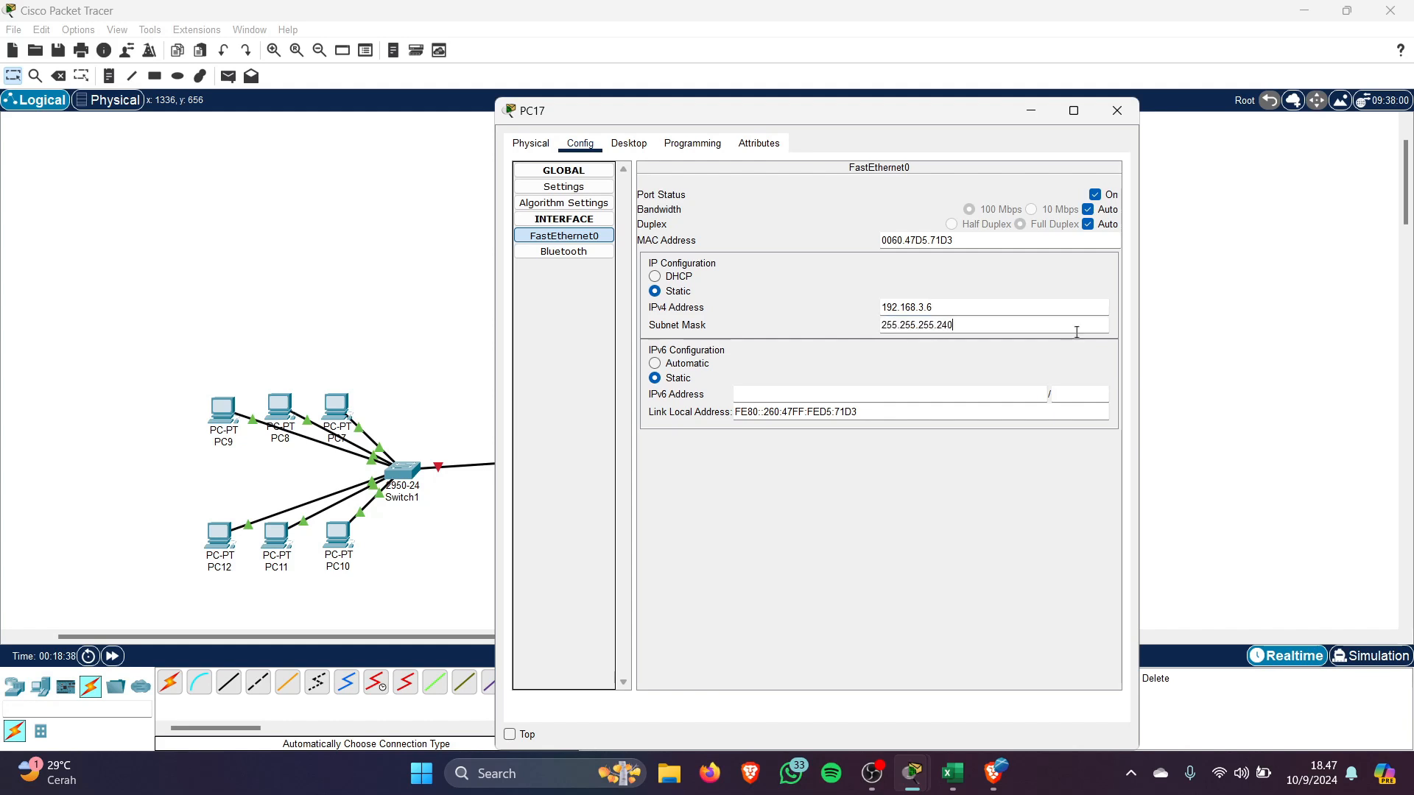
left_click(1117, 111)
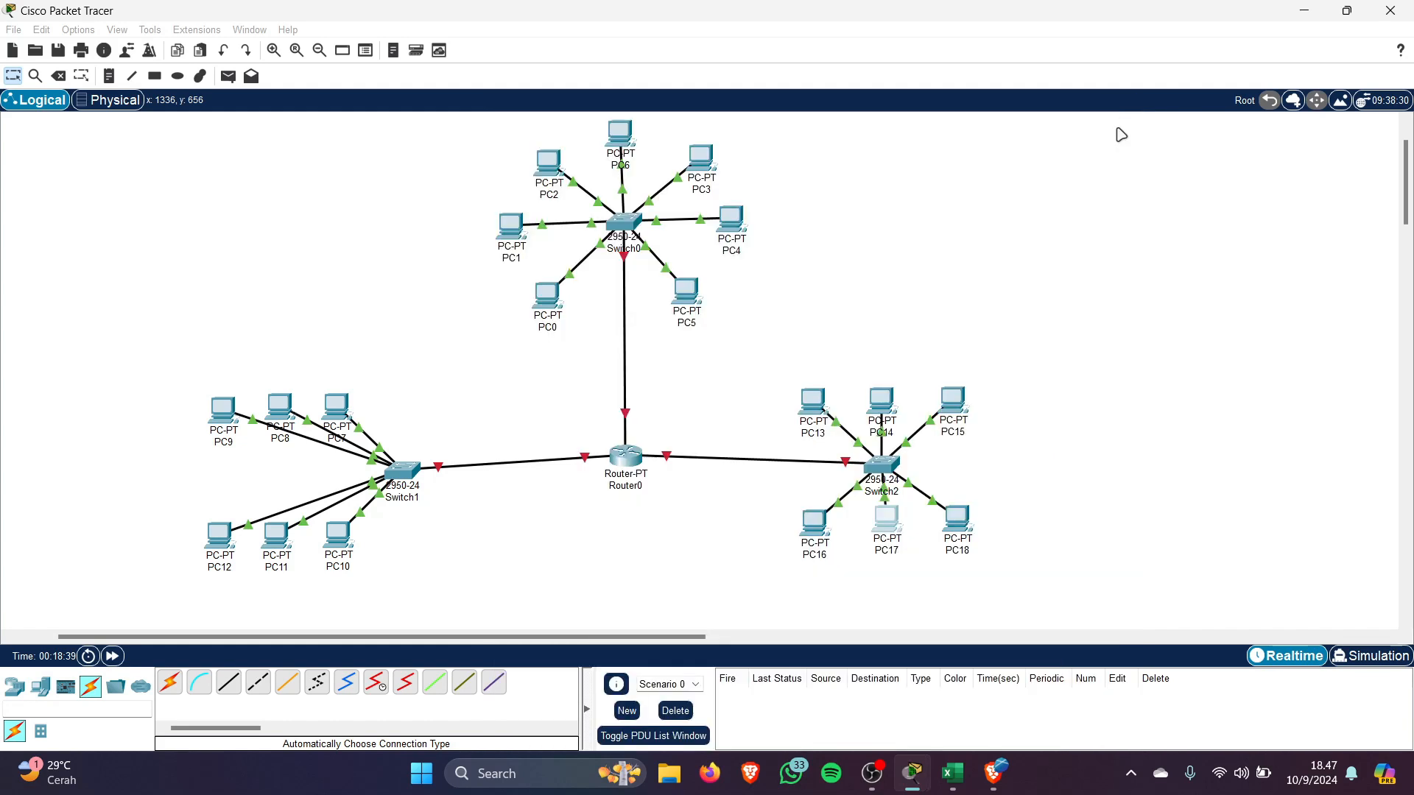
Assign PC18's FastEthernet0 the IPv4 address 192.168.3.7, fill in its subnet mask, and close its window
left_click(950, 510)
left_click(581, 192)
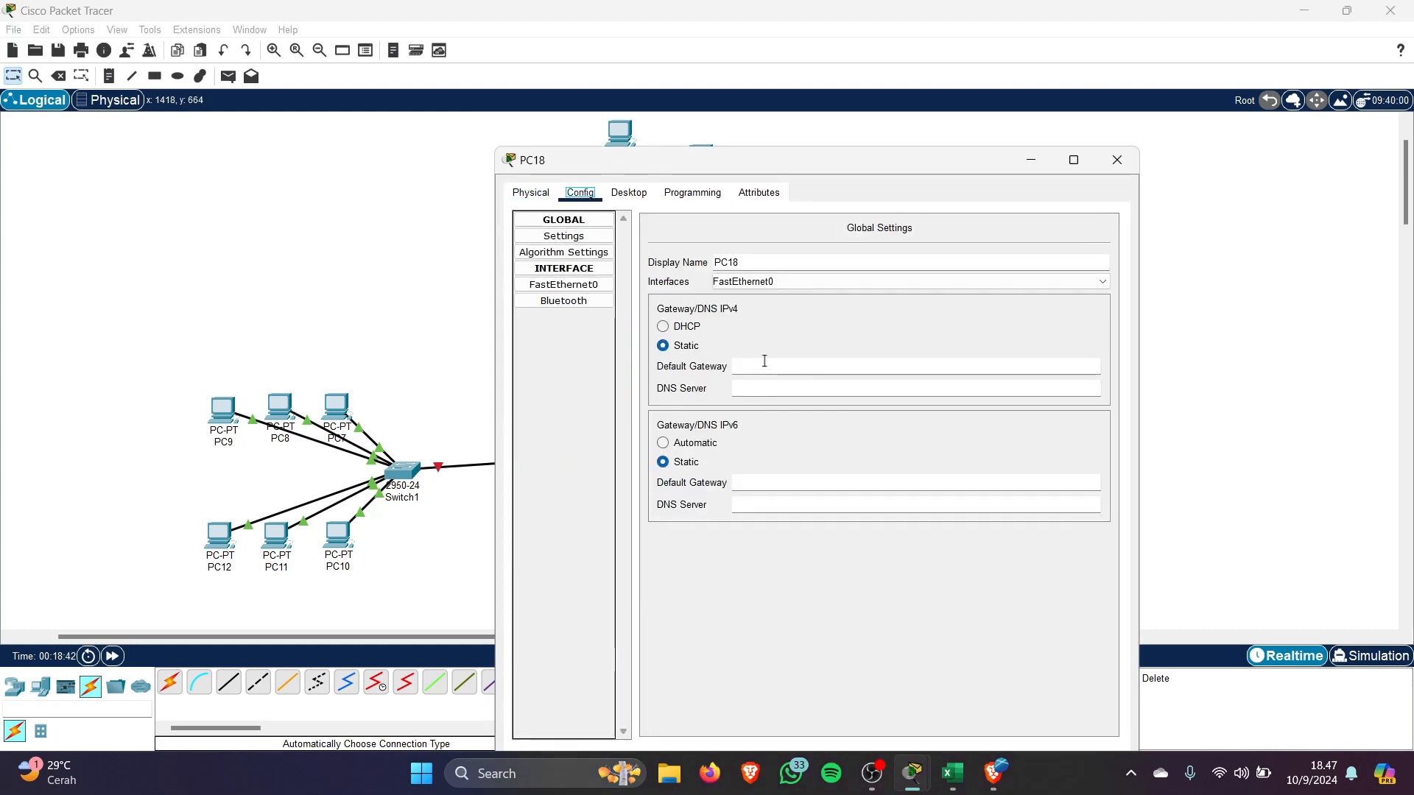
left_click(564, 284)
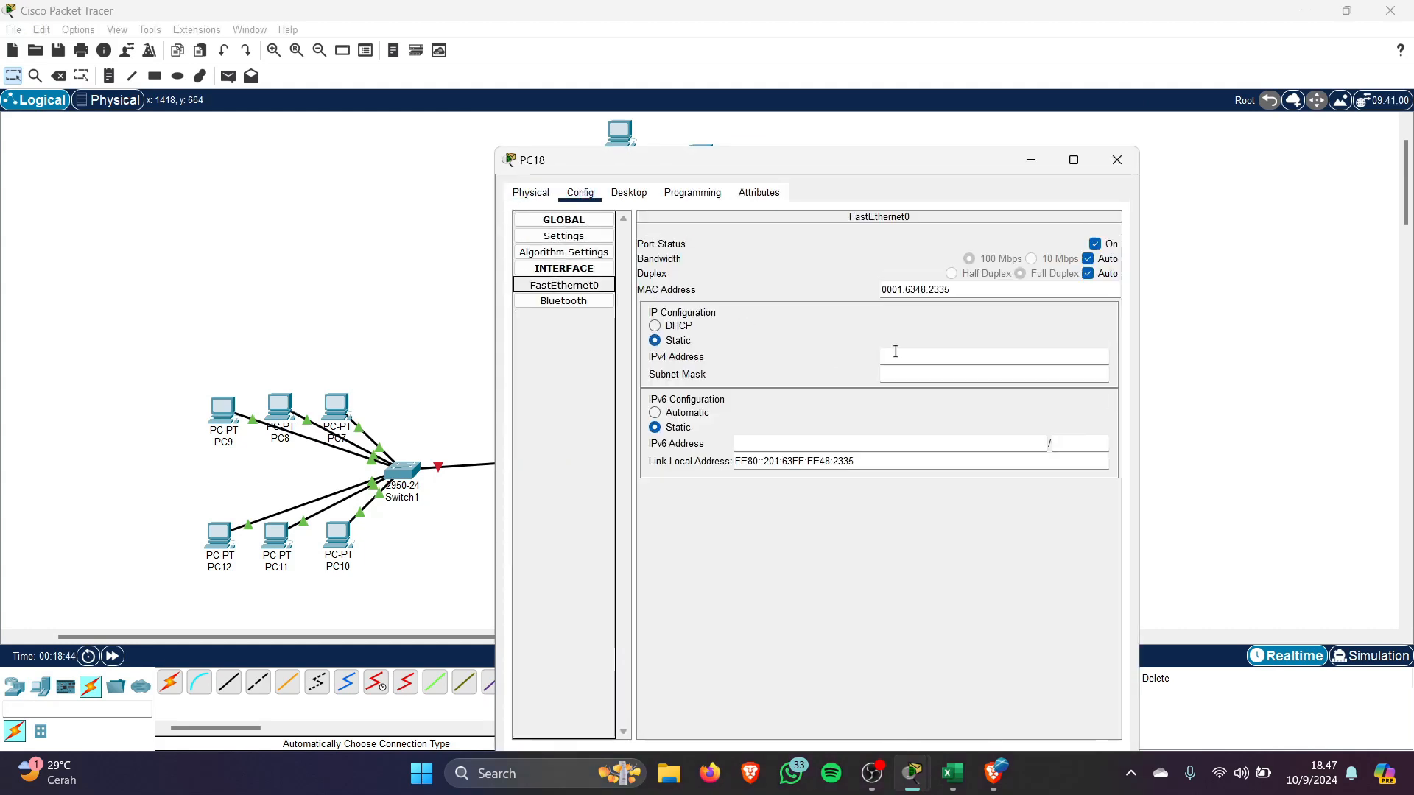
left_click(901, 355)
type("192.168.3.1")
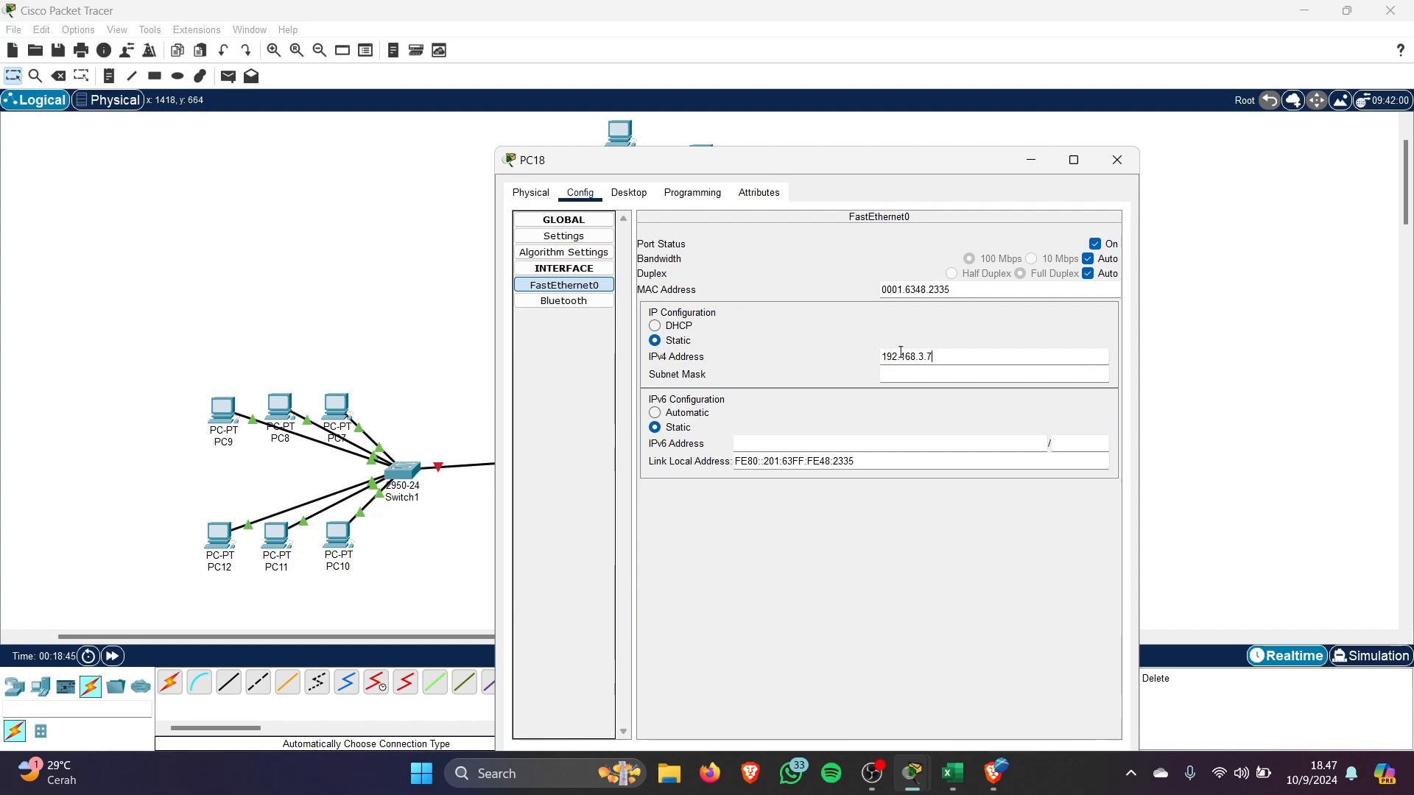
left_click(974, 376)
left_click(1117, 160)
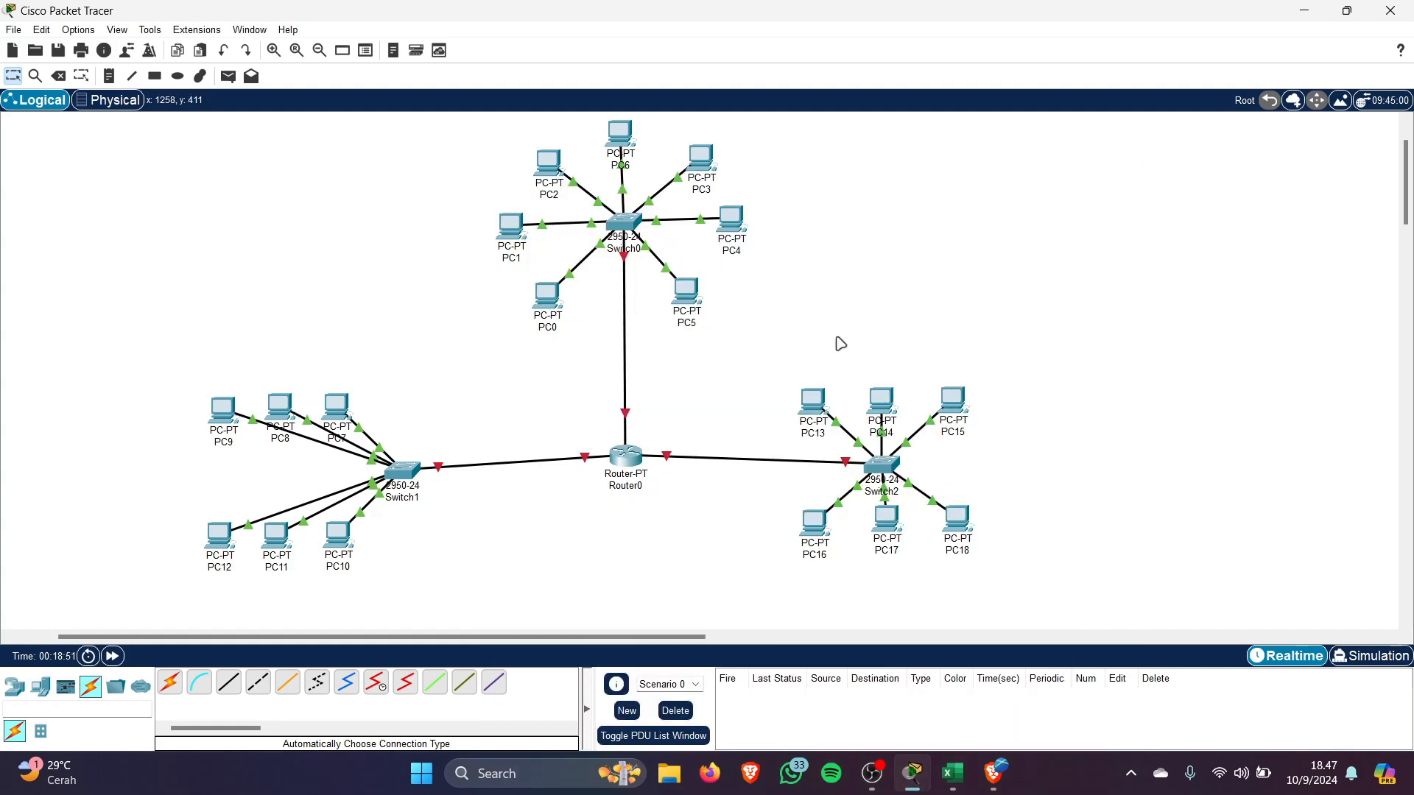
Send simple PDUs from PC14 to PC17, PC16 to PC15 and PC13 to PC18, and delete Scenario 0 to clear them
left_click(228, 77)
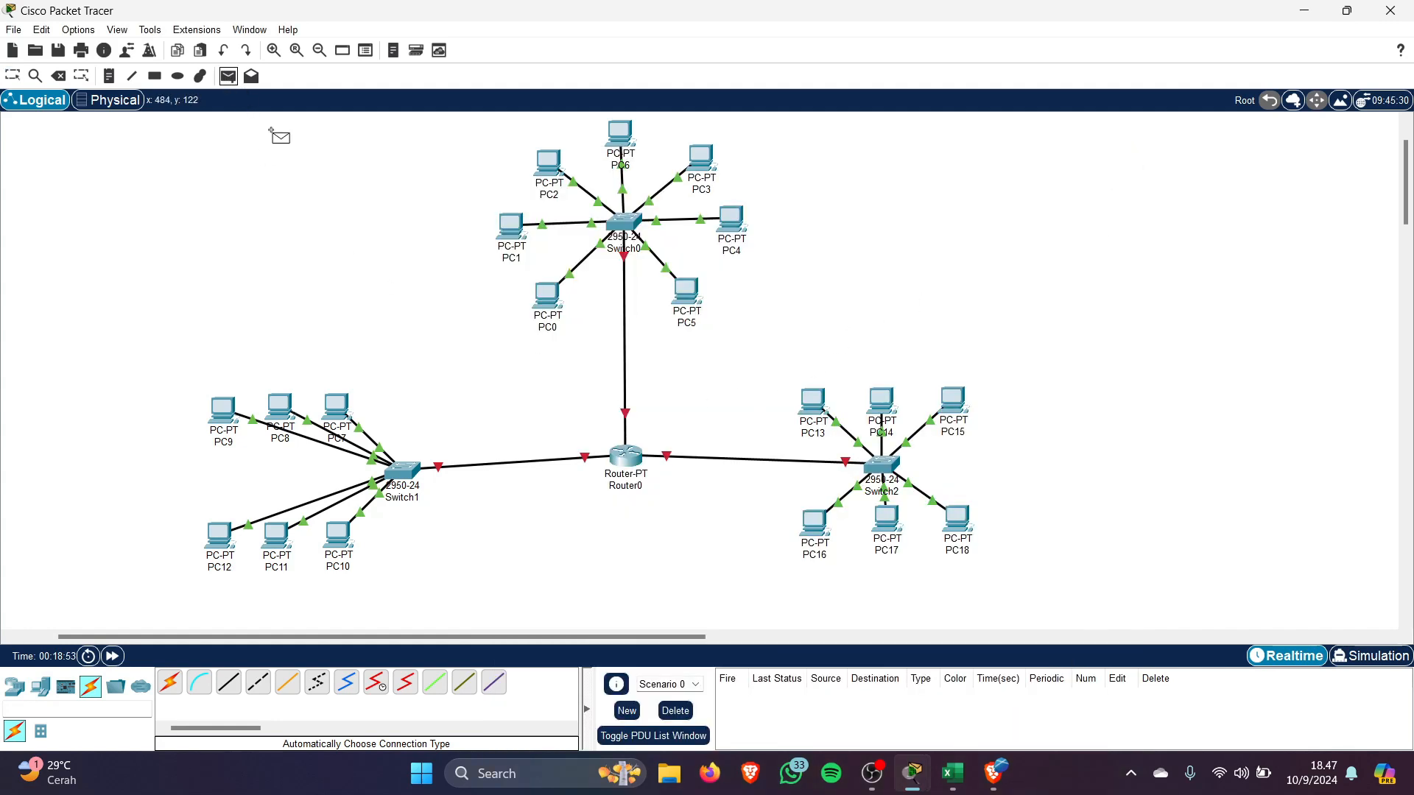
left_click(882, 403)
left_click(890, 518)
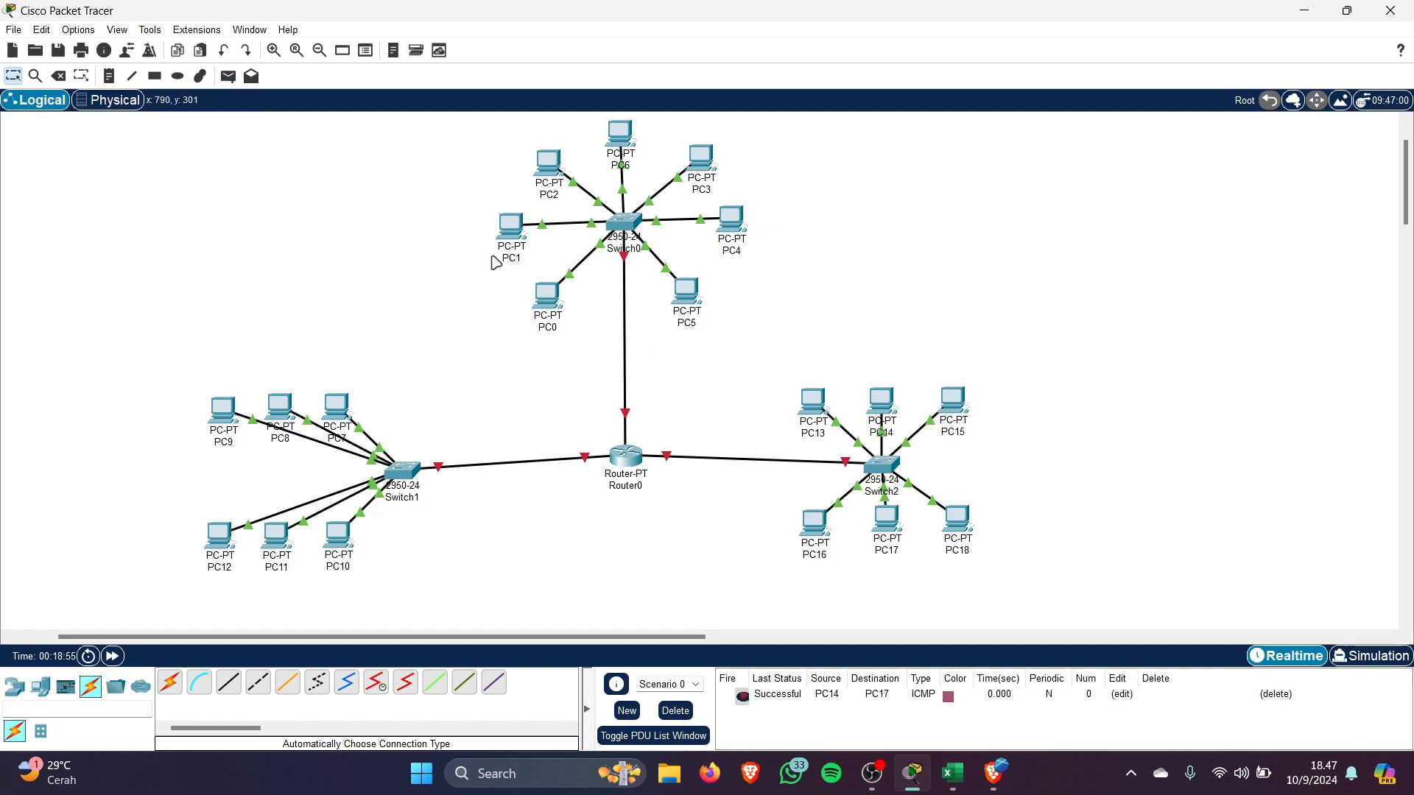
left_click(815, 523)
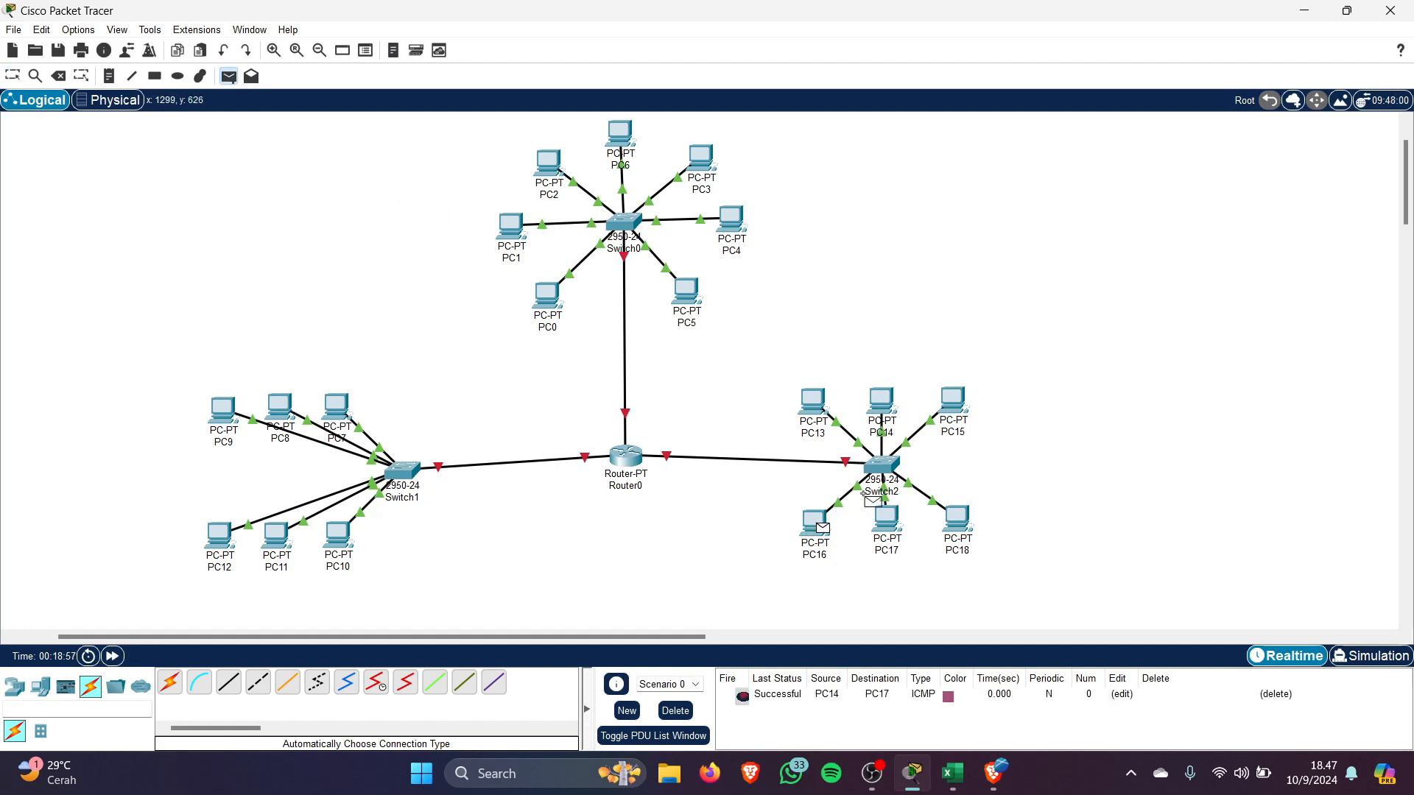
left_click(961, 409)
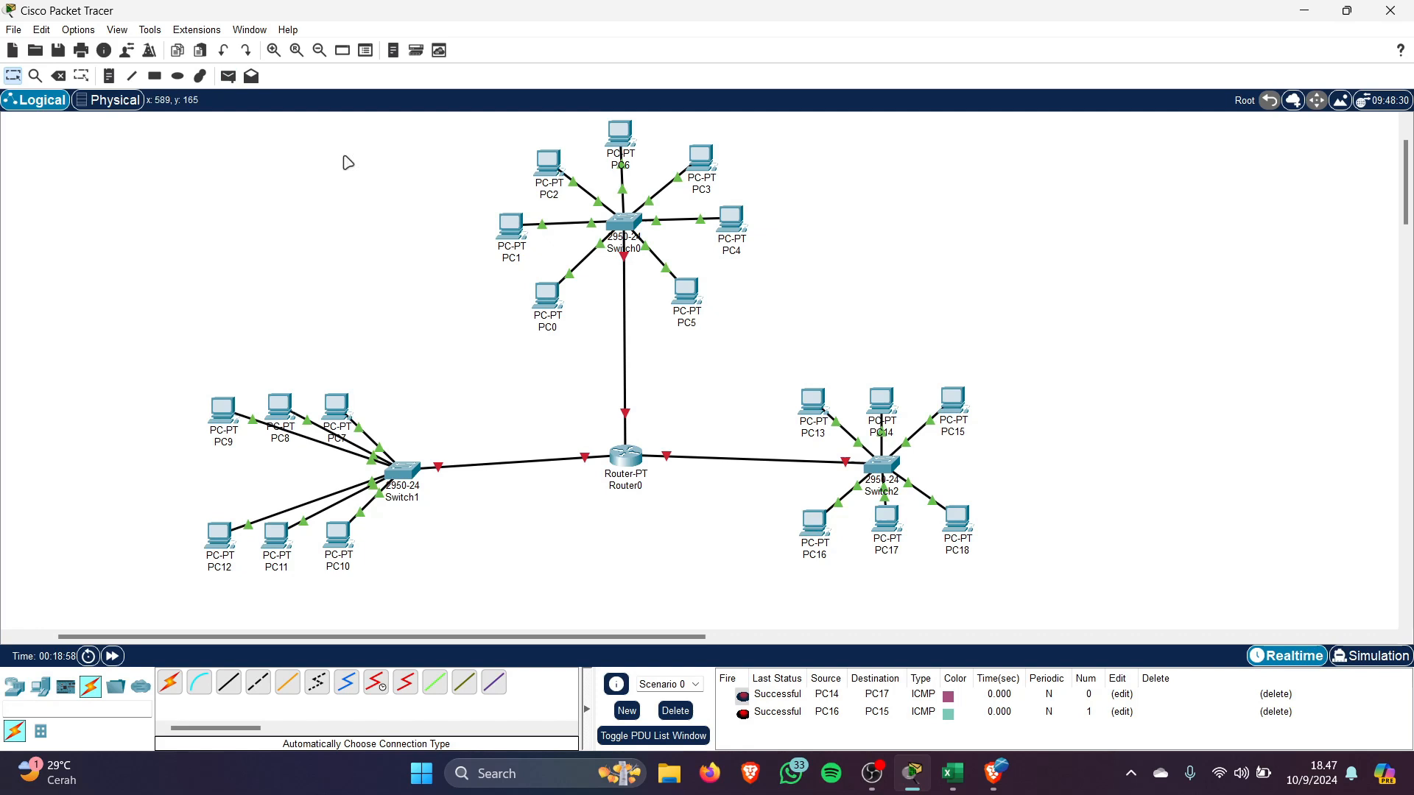
left_click(228, 76)
left_click(816, 406)
left_click(960, 521)
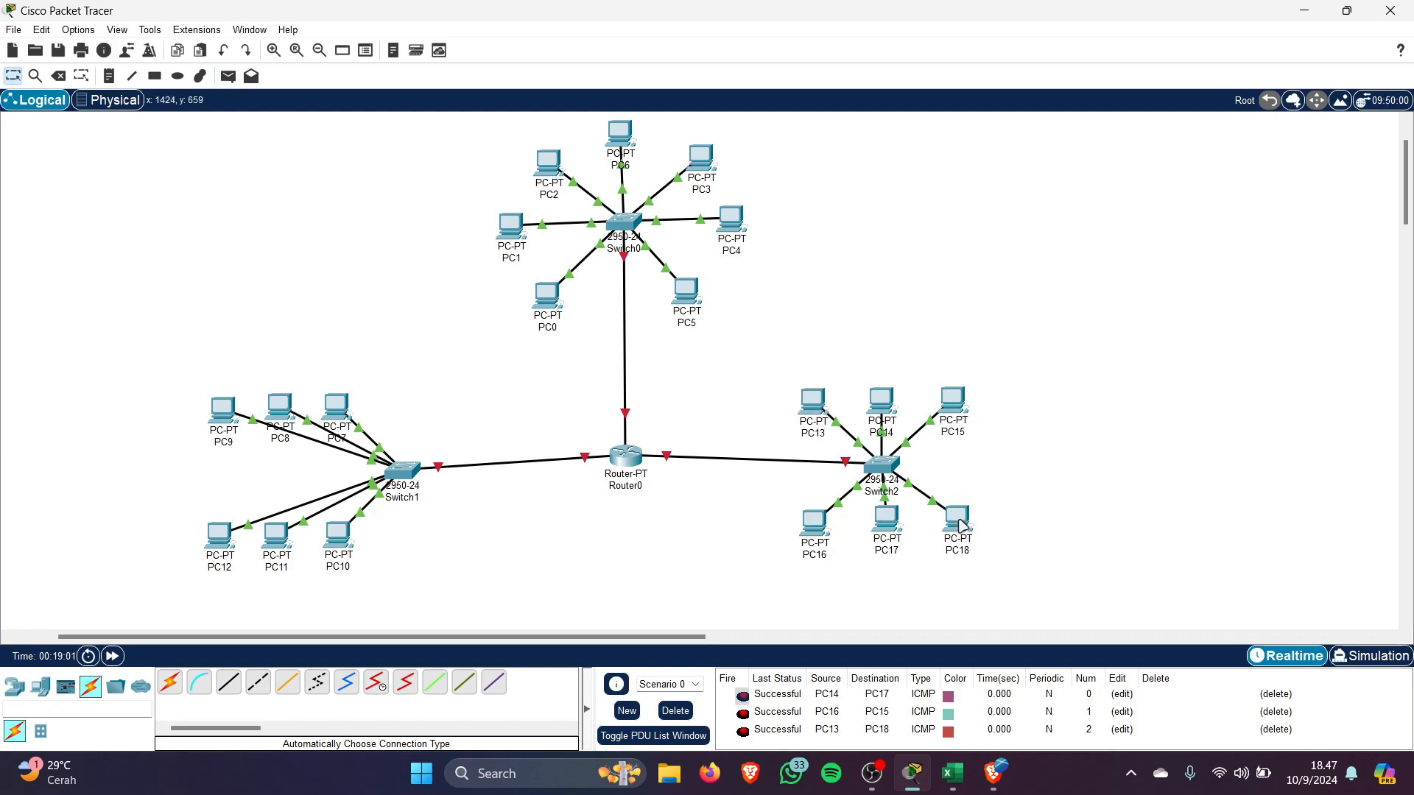
left_click(676, 710)
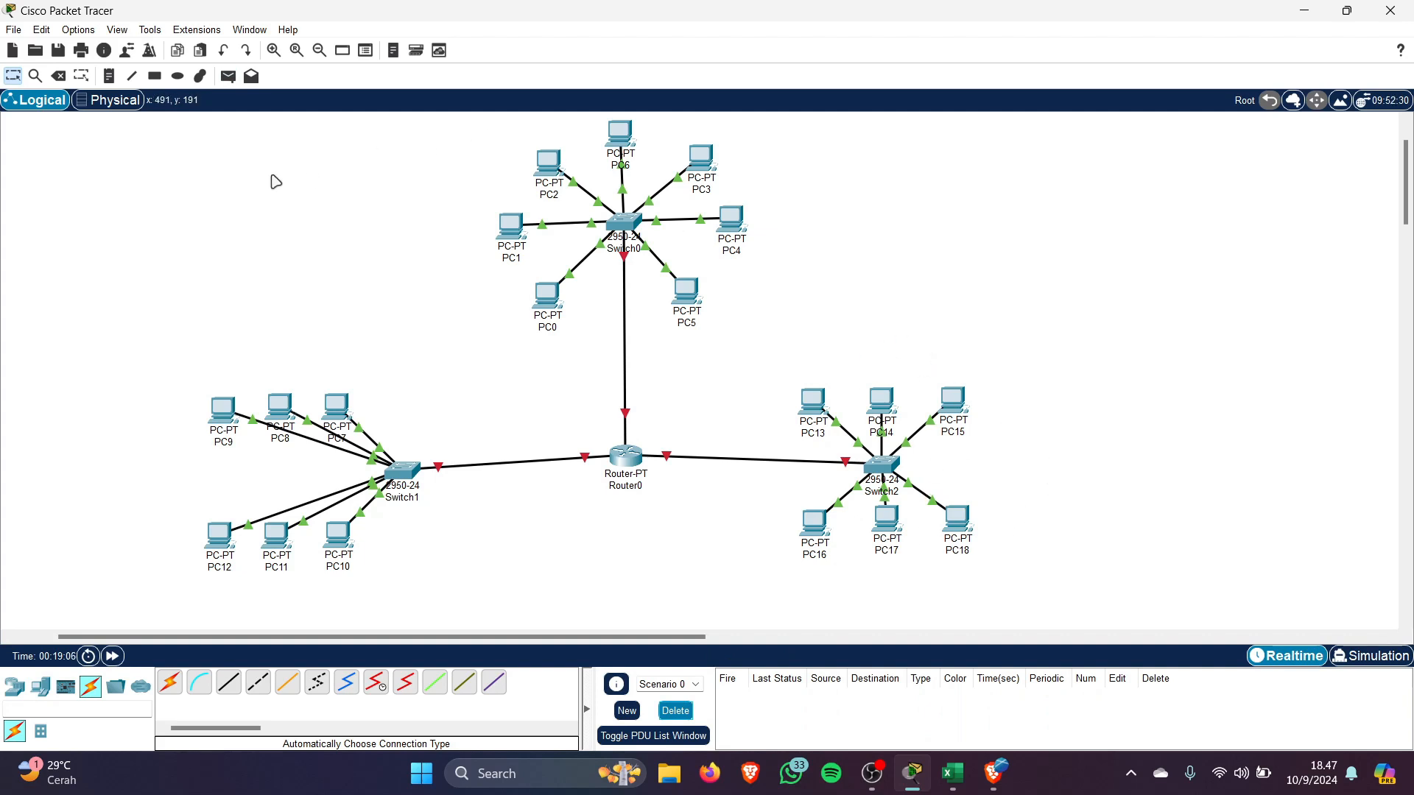
Test connectivity between two groups with a simple PDU from PC5 to PC7, and delete Scenario 0 to clear it
left_click(229, 76)
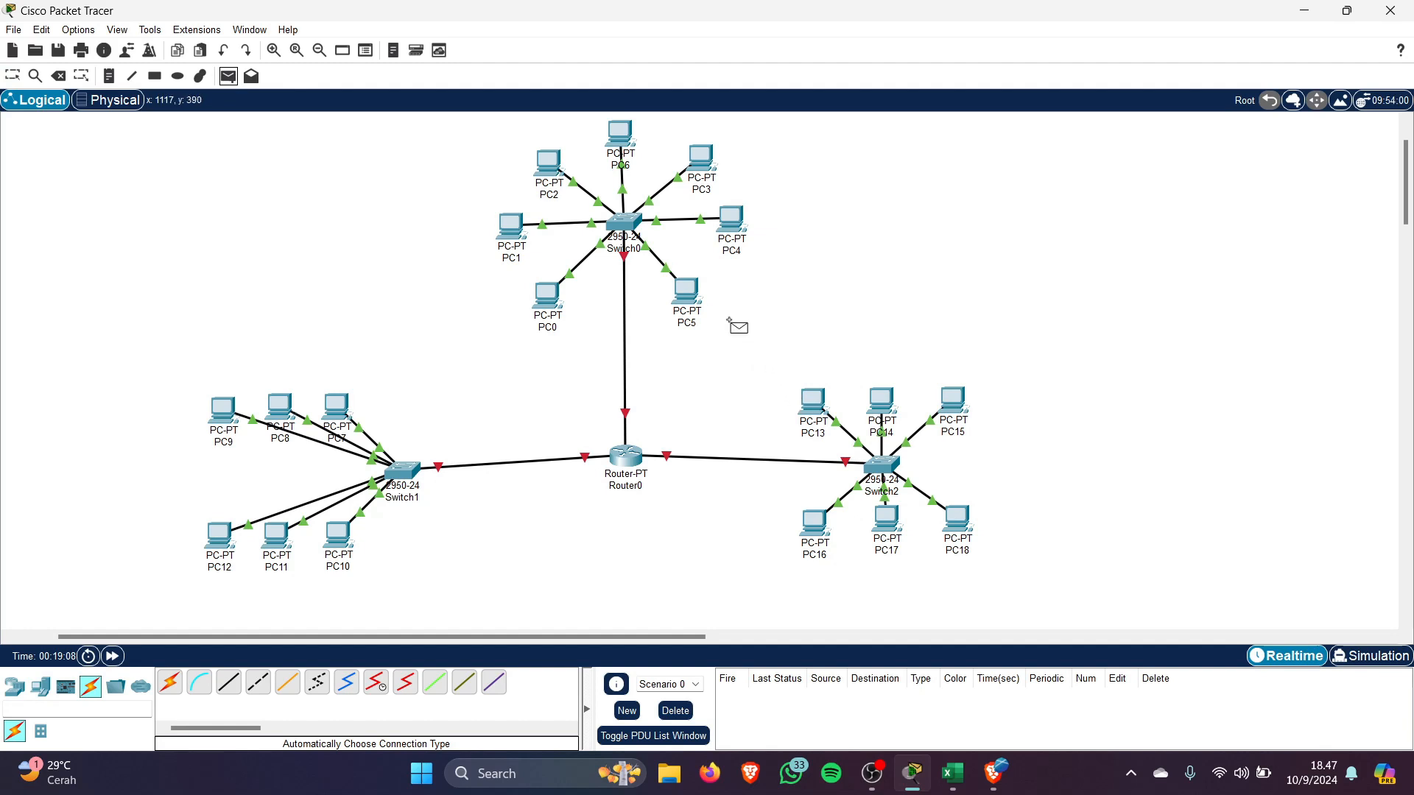
left_click(687, 287)
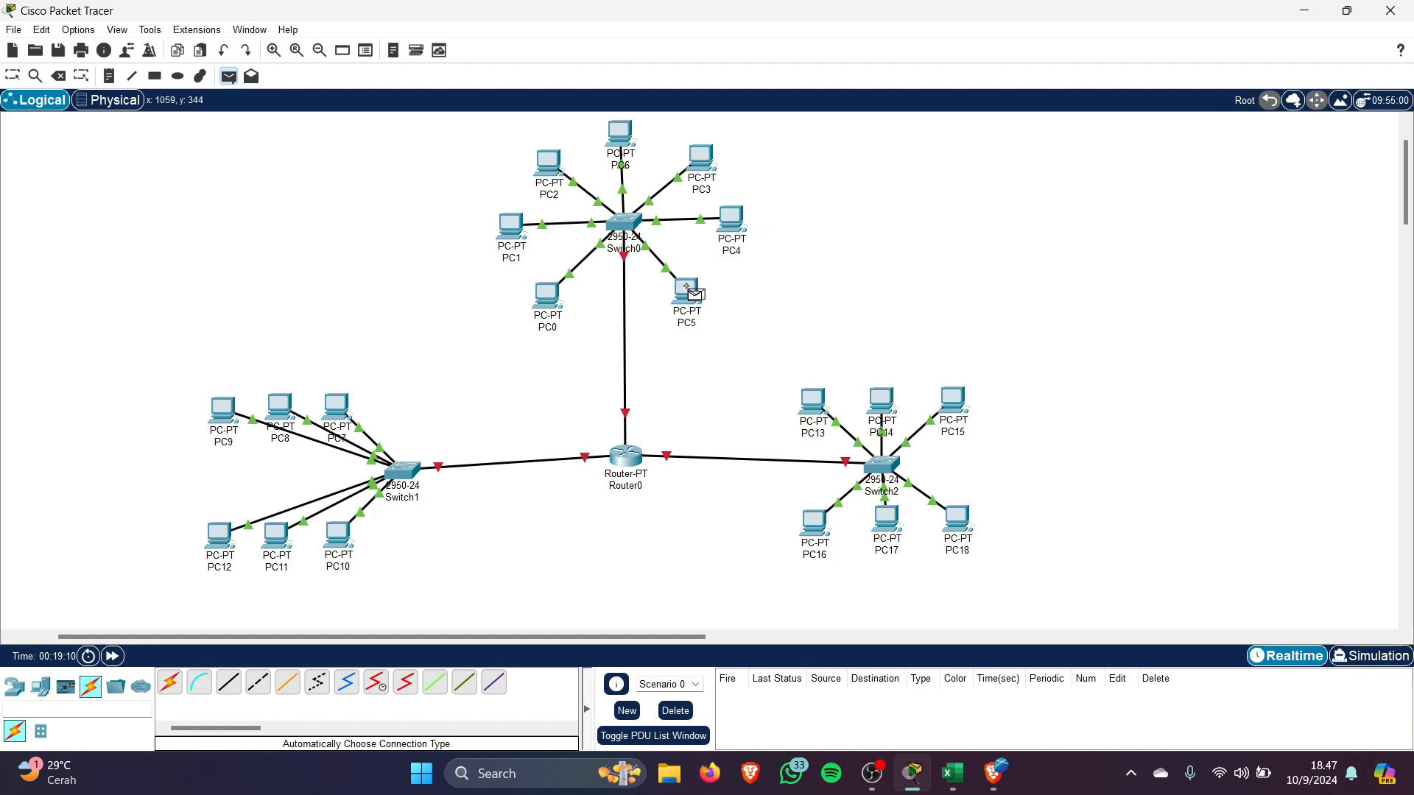
left_click(350, 411)
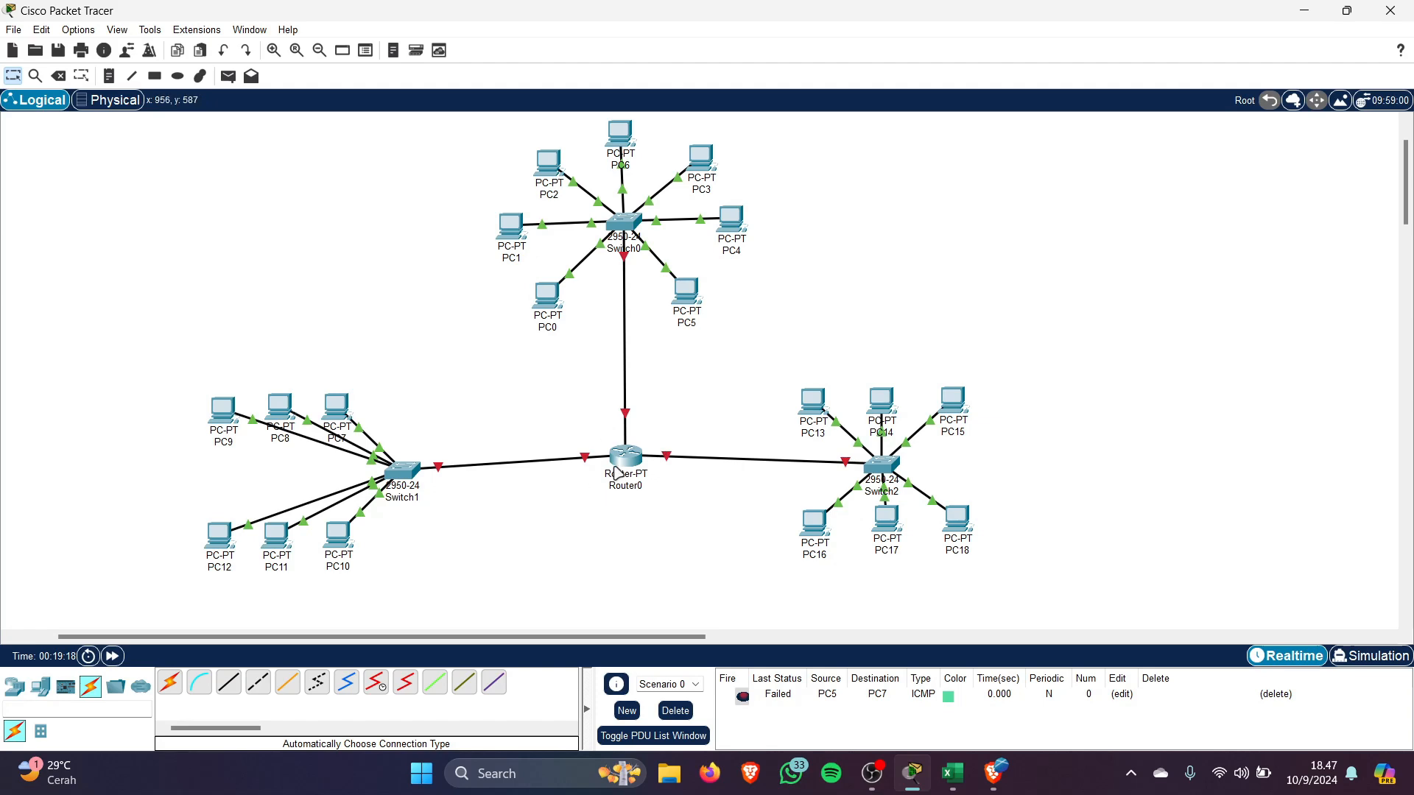
left_click(691, 715)
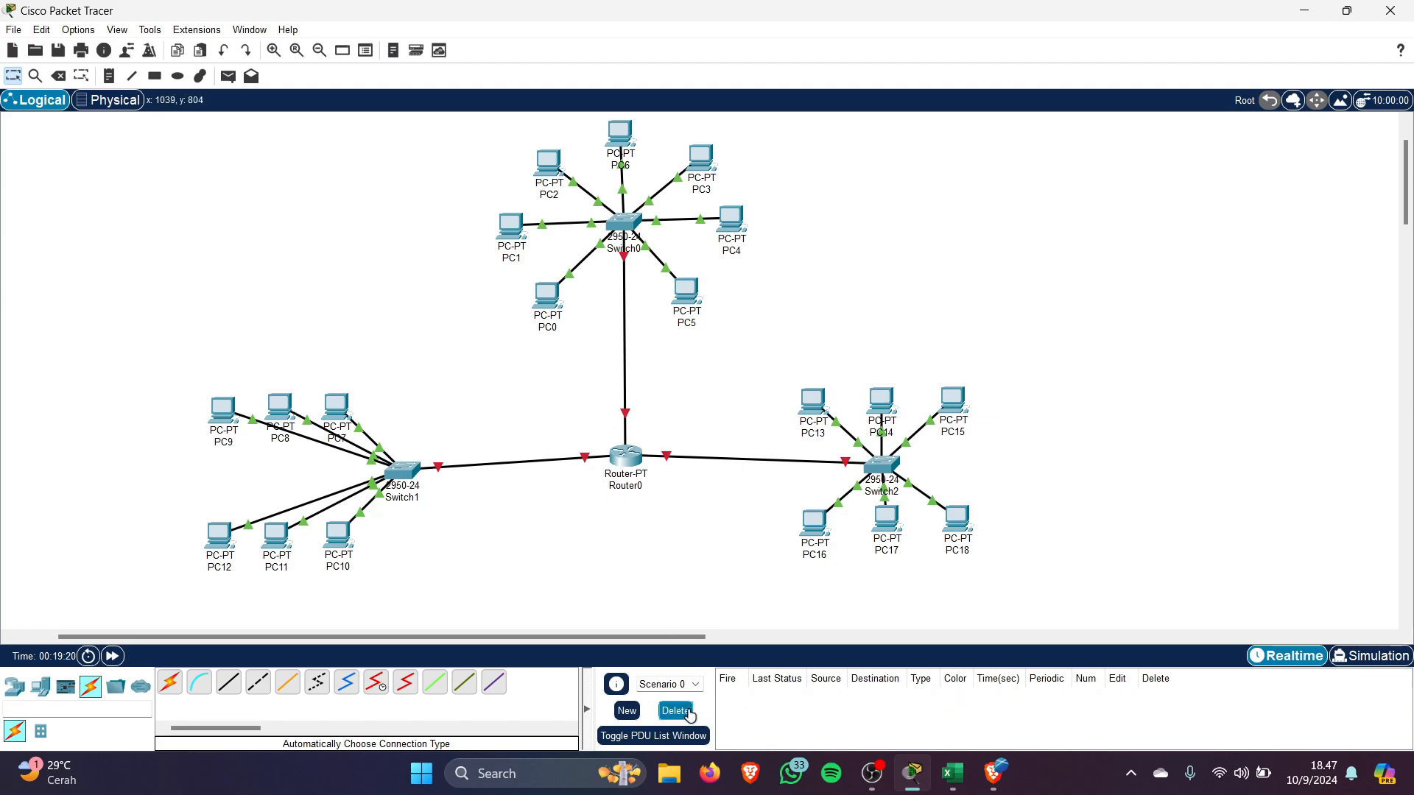
Open Router0's global configuration settings and move its window aside so the router and its links stay visible
left_click(624, 461)
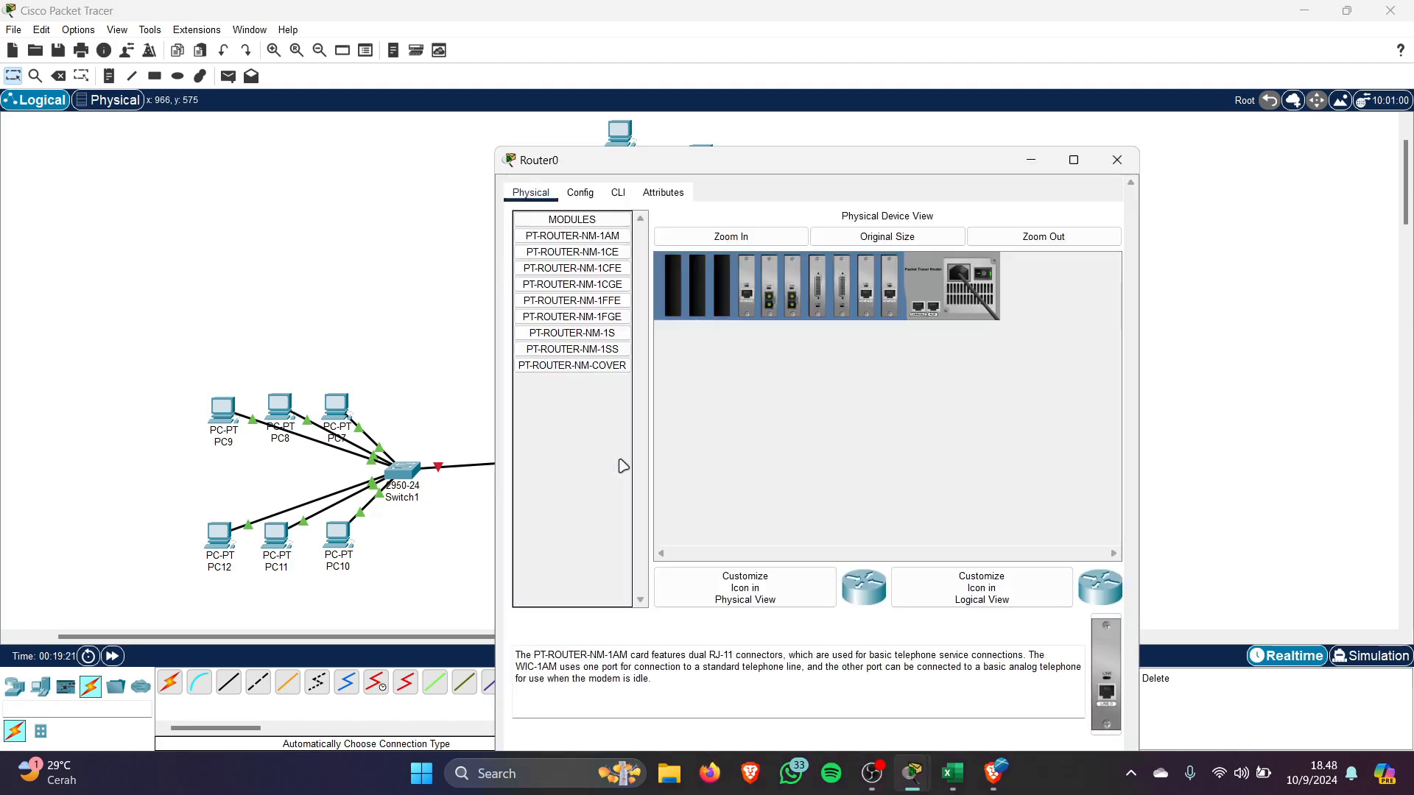
left_click(571, 146)
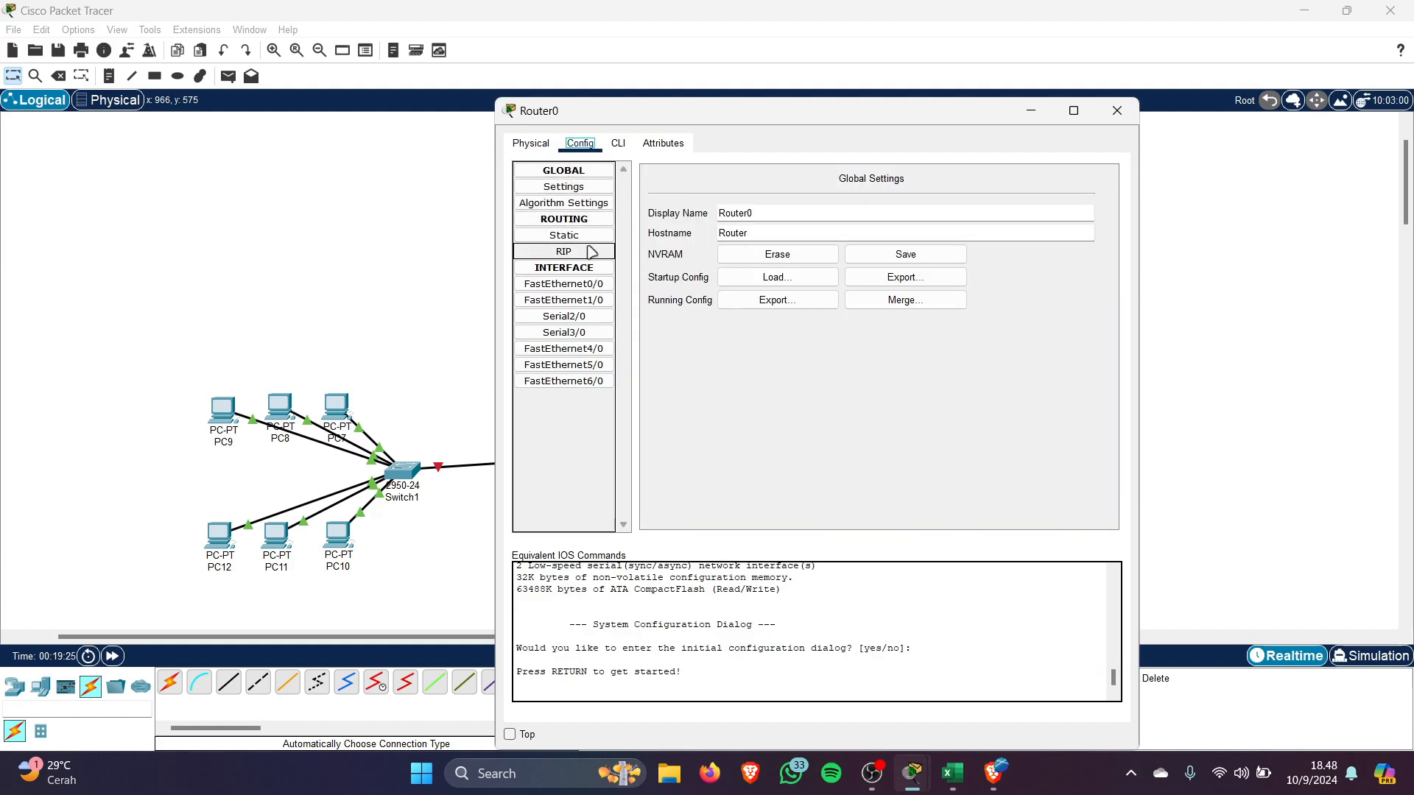
left_click_drag(624, 118, 847, 203)
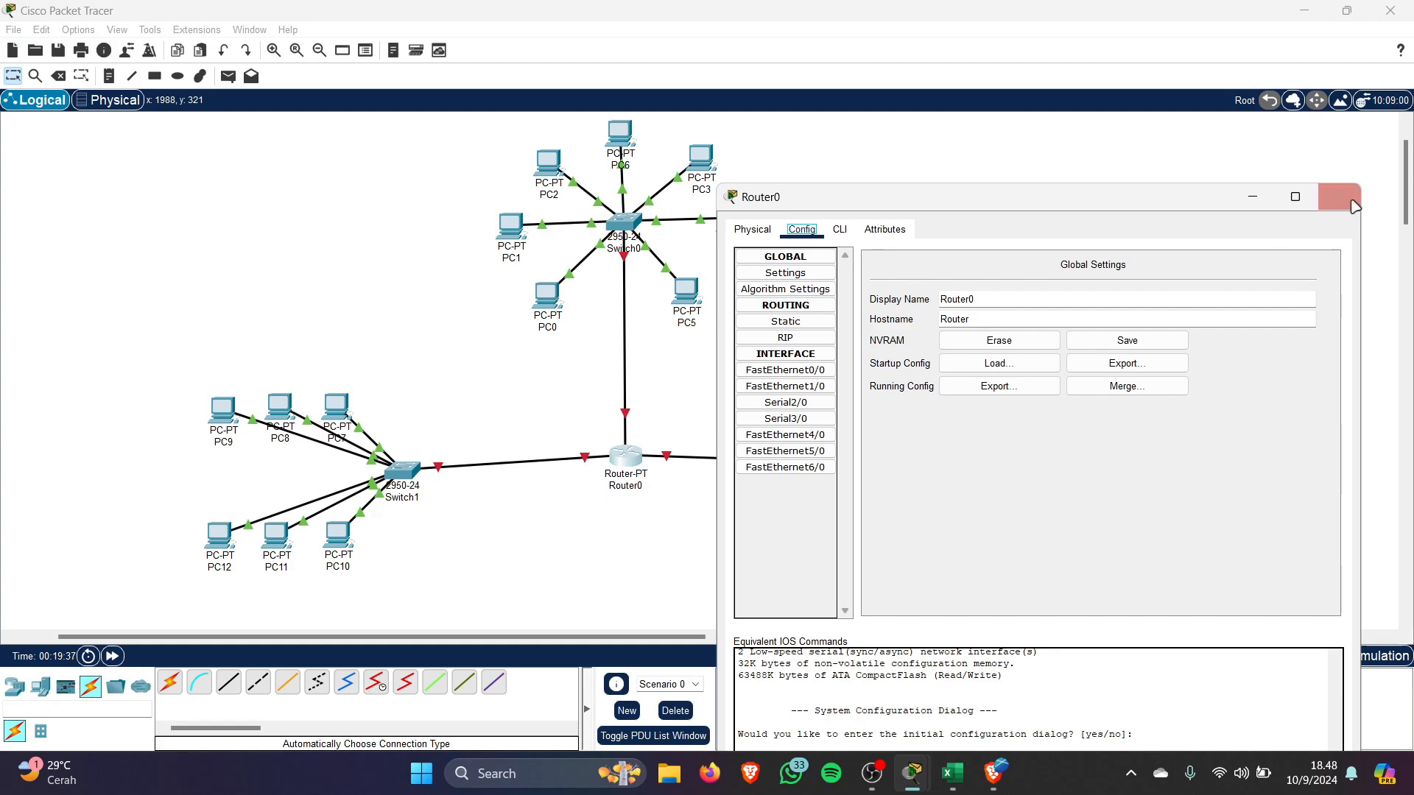
left_click_drag(1173, 209, 1142, 143)
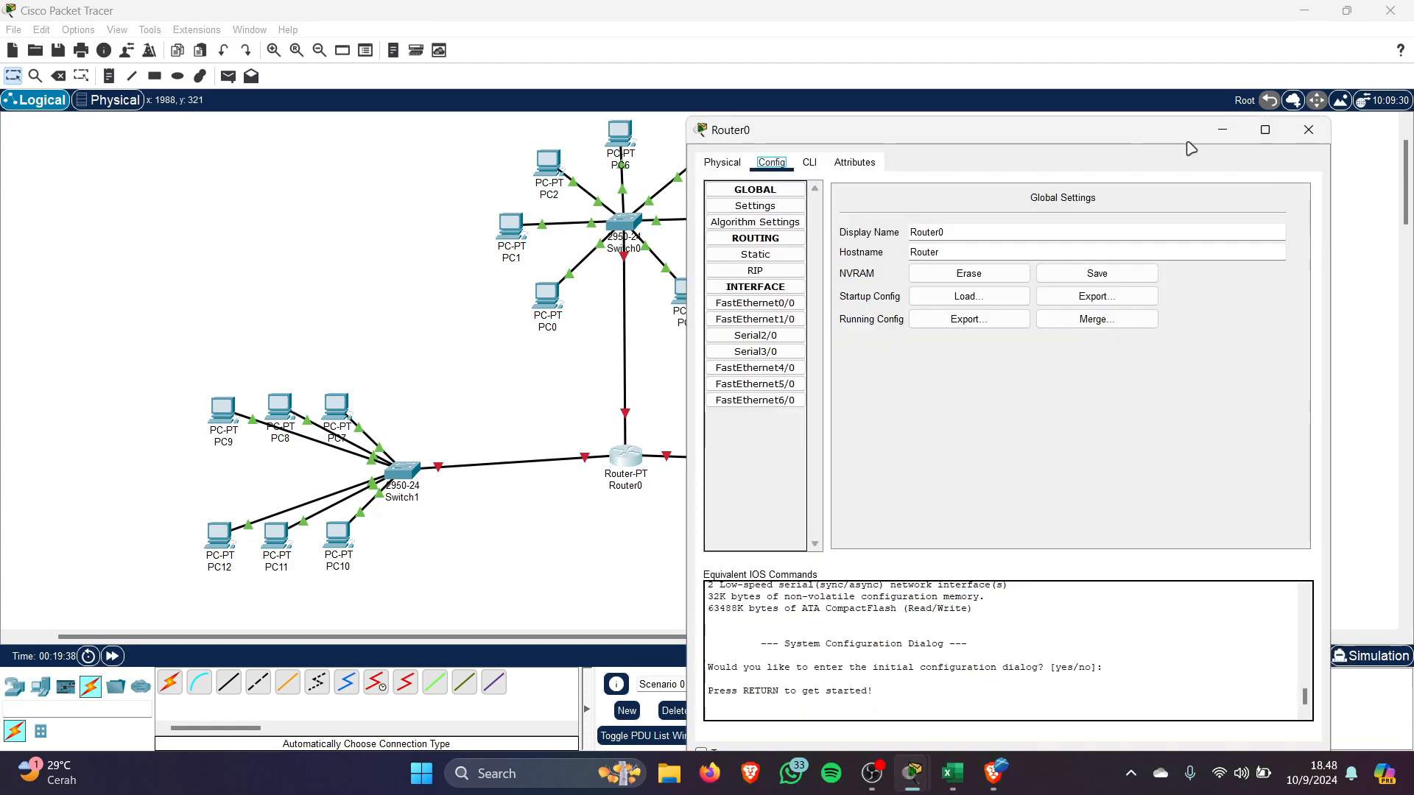
Close Router0's window and set the preferences to always show port labels in the logical workspace
left_click(1300, 134)
left_click(78, 29)
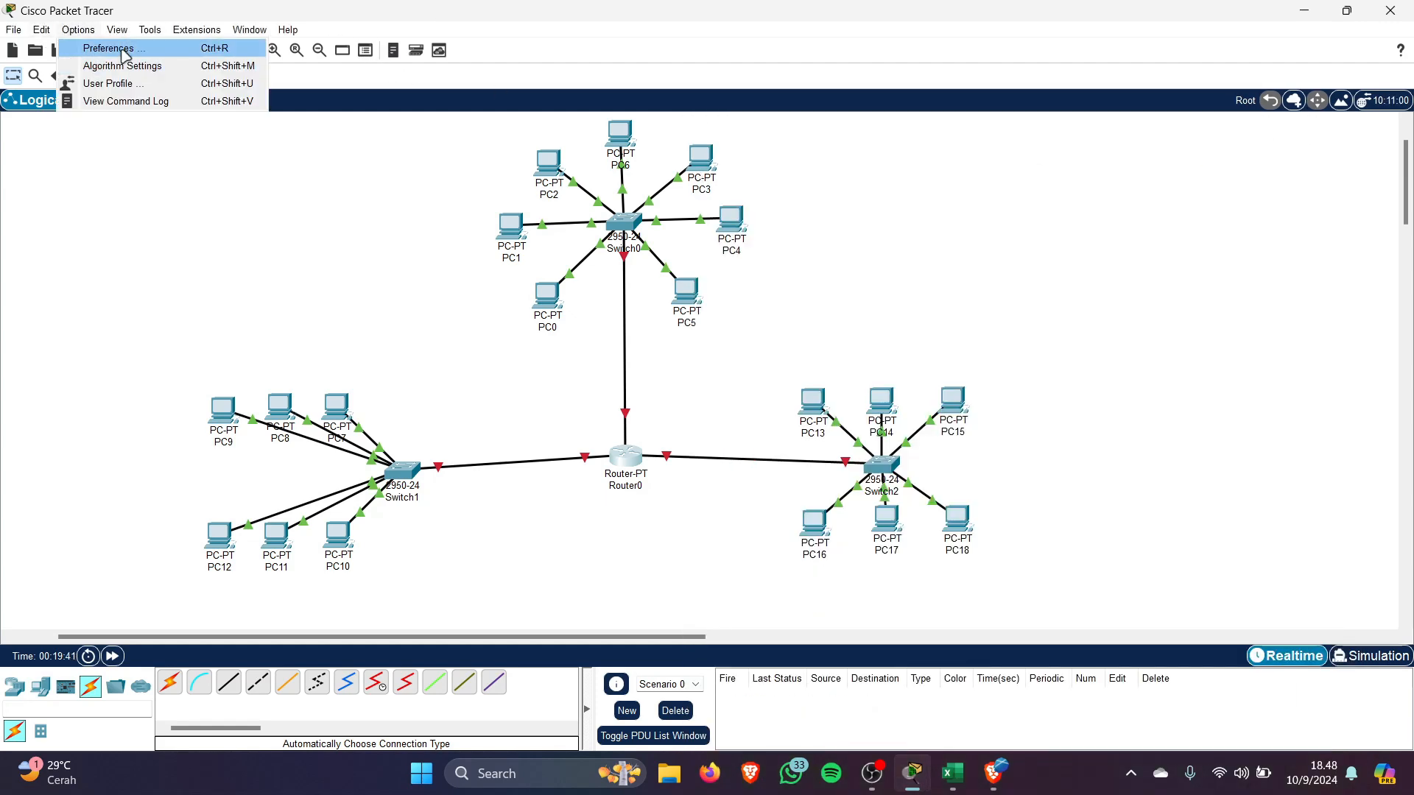
left_click(123, 55)
left_click(398, 206)
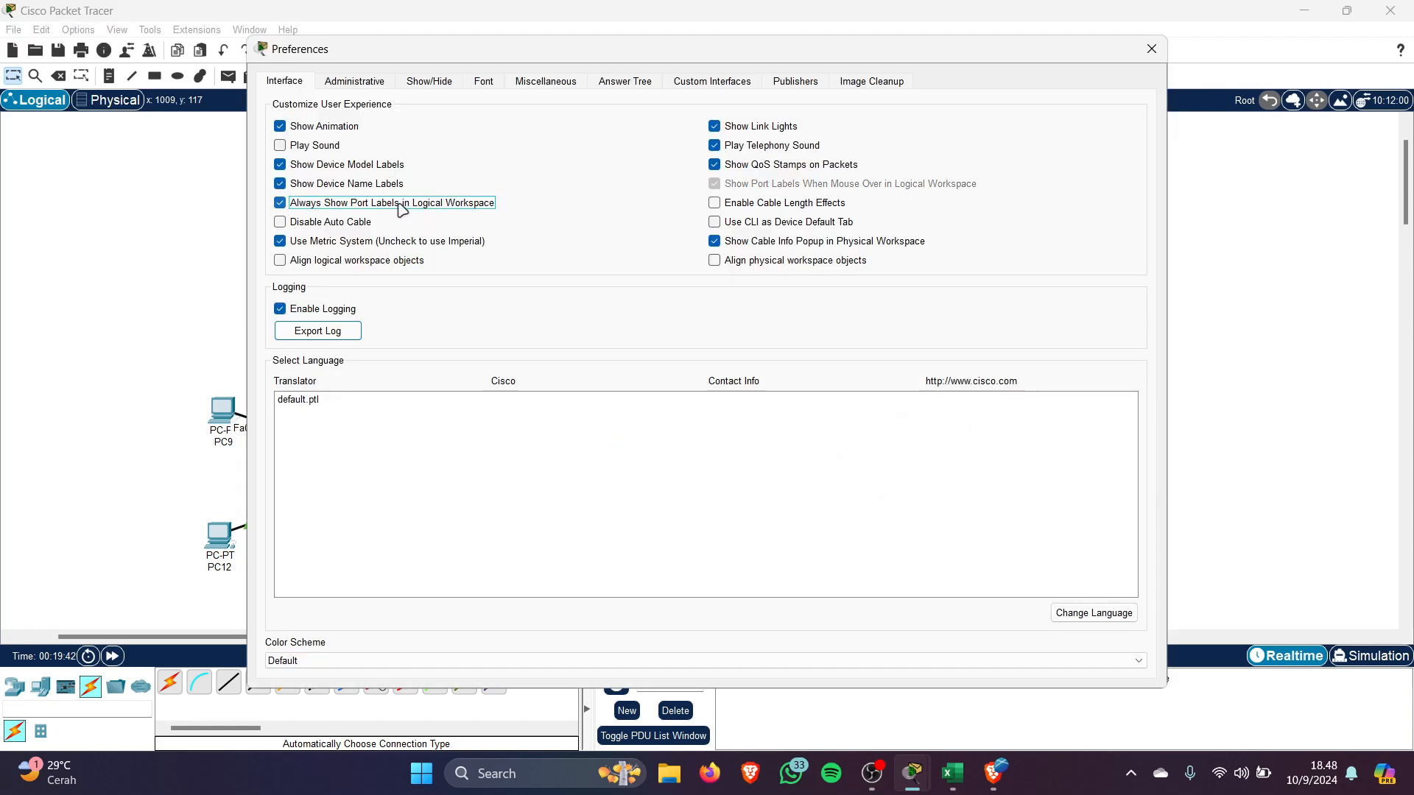
left_click(1151, 52)
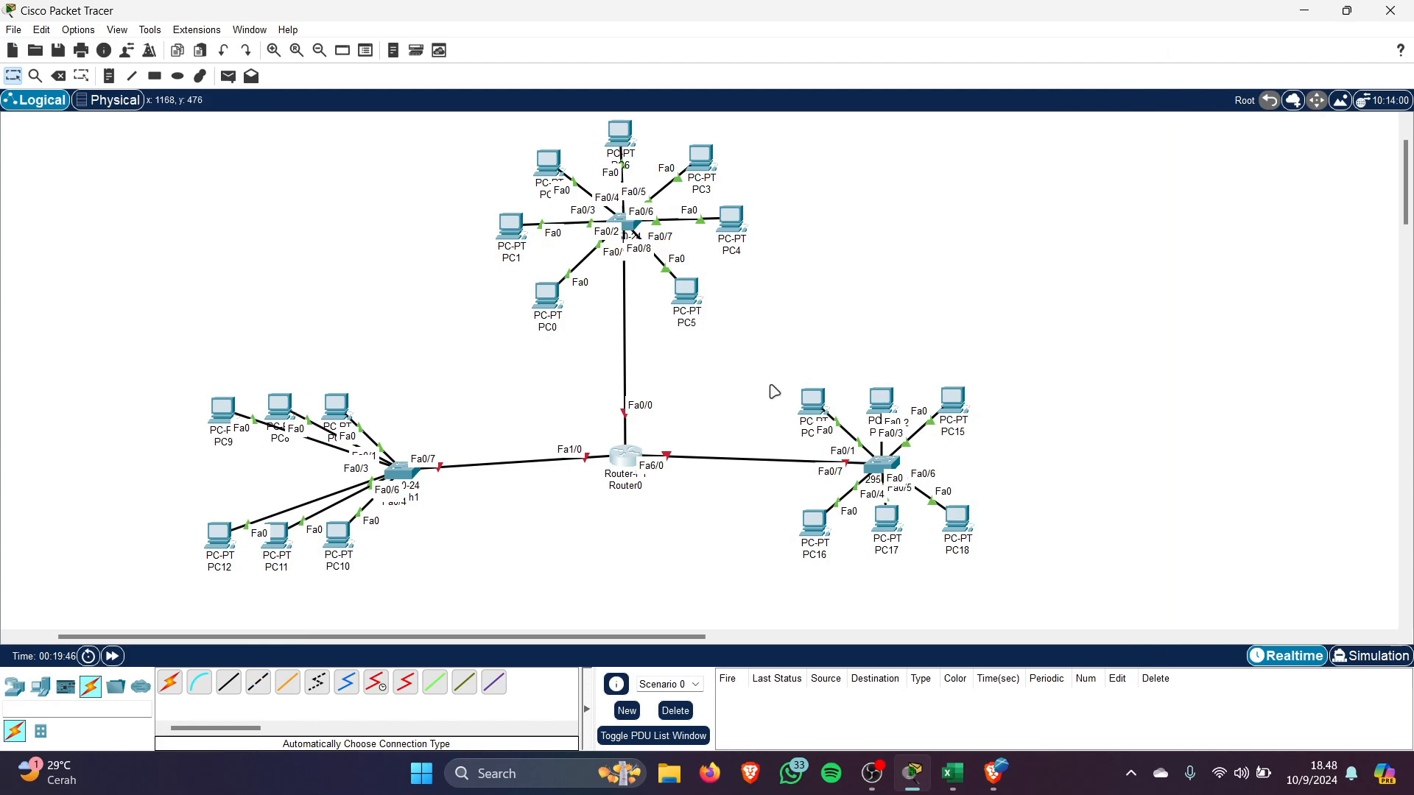
Configure Router0's FastEthernet0/0 with the Ruang 1 gateway 192.168.1.1 and subnet mask 255.255.255.240 from the Excel plan, and enable the port
scroll(771, 388, "up", 2)
scroll(763, 395, "down", 2)
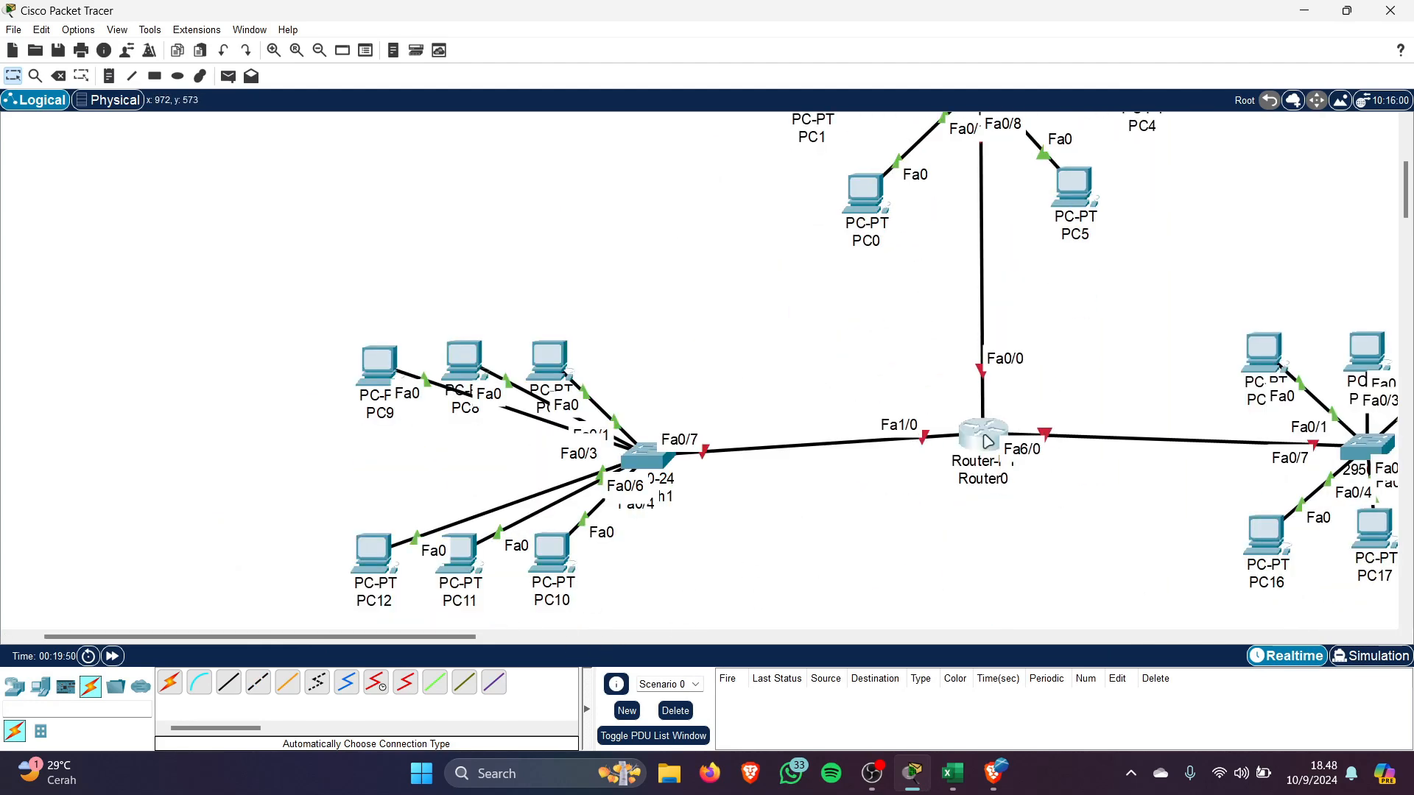
left_click(988, 440)
left_click_drag(839, 109, 459, 80)
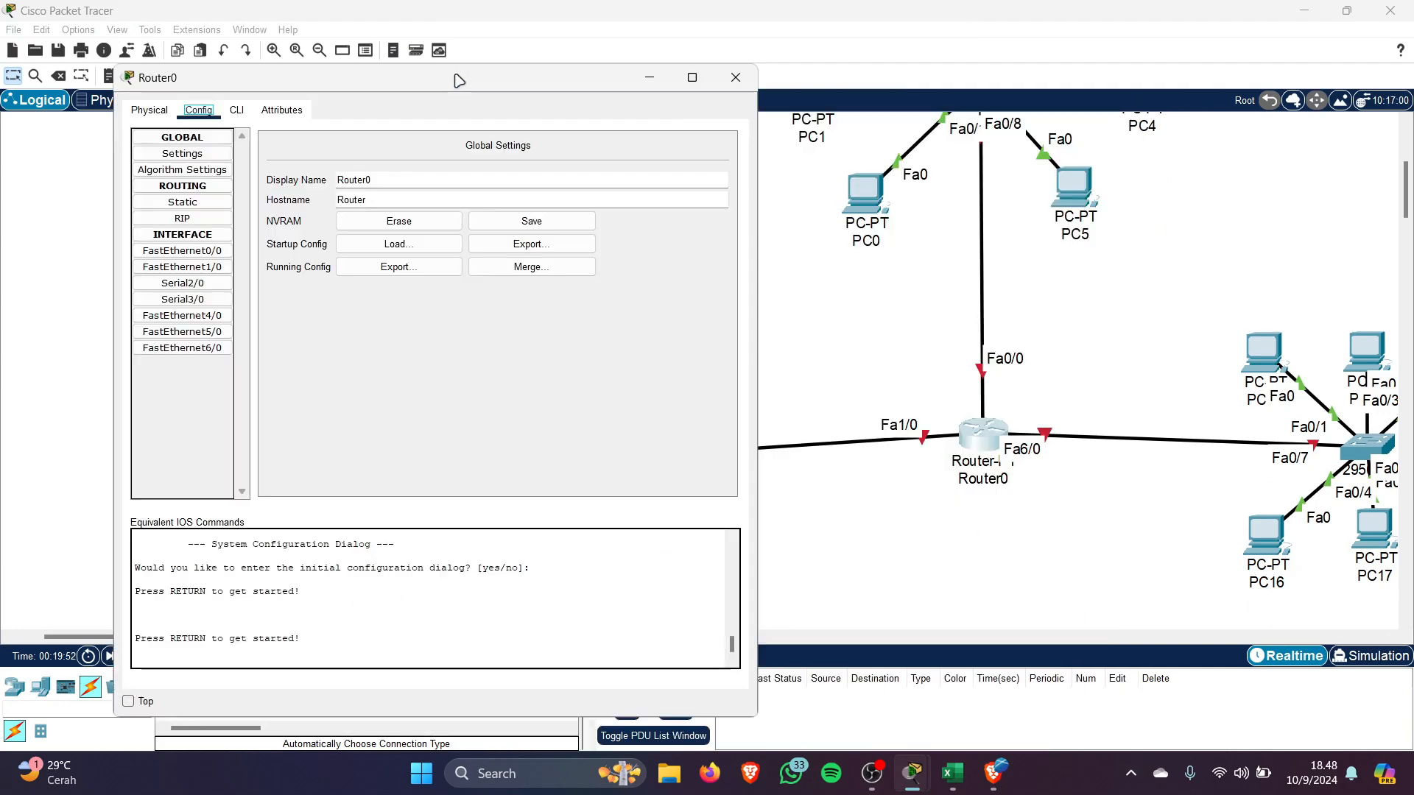
scroll(1064, 428, "up", 1)
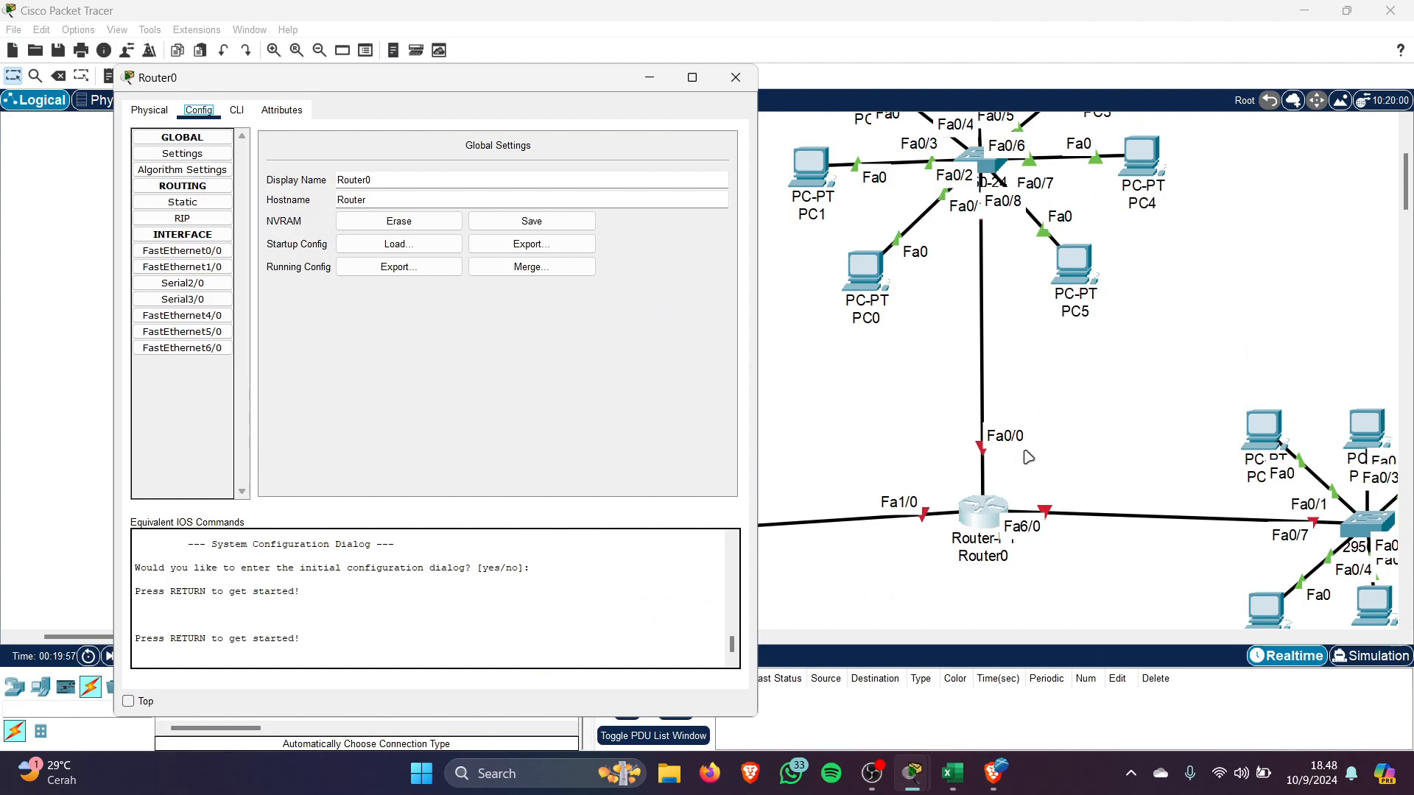
left_click(207, 251)
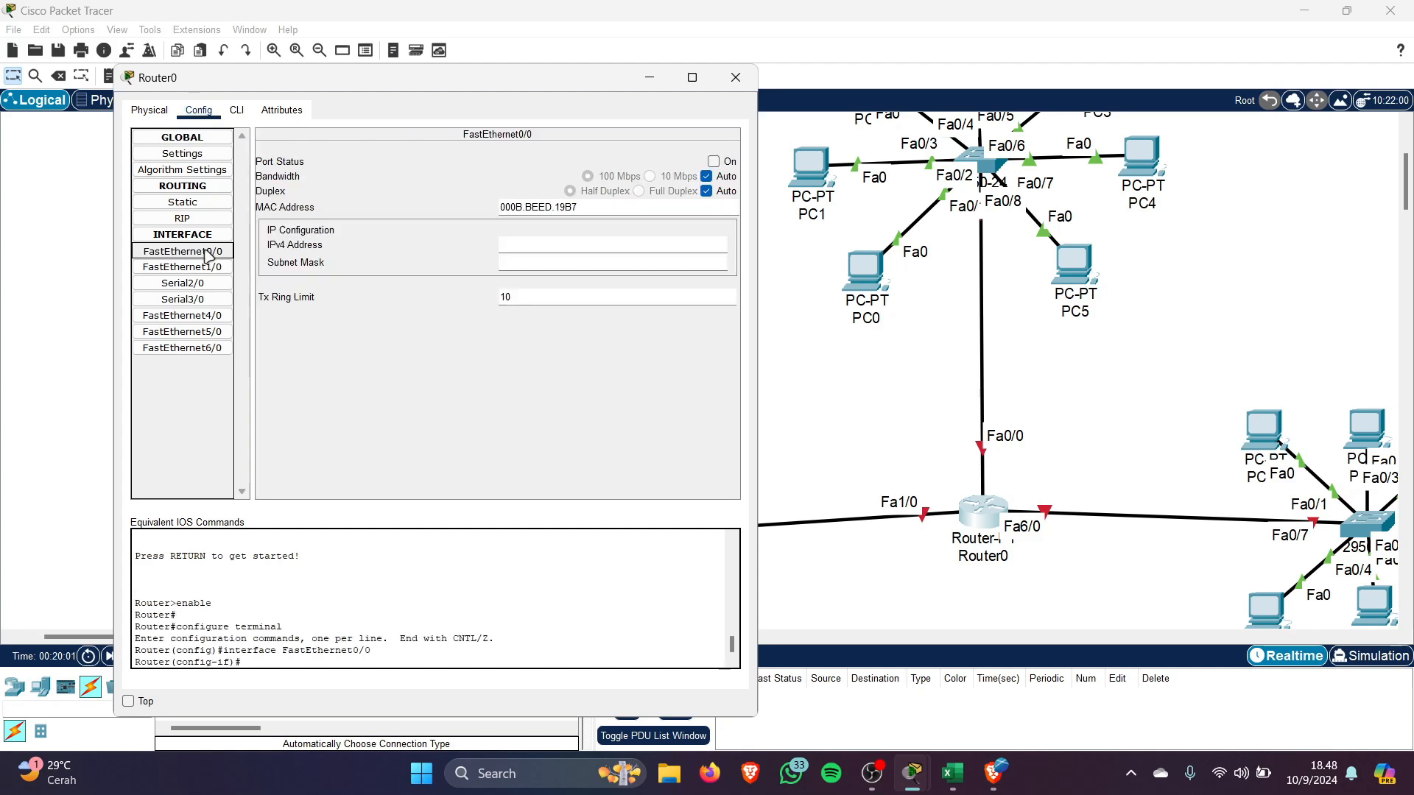
left_click(614, 244)
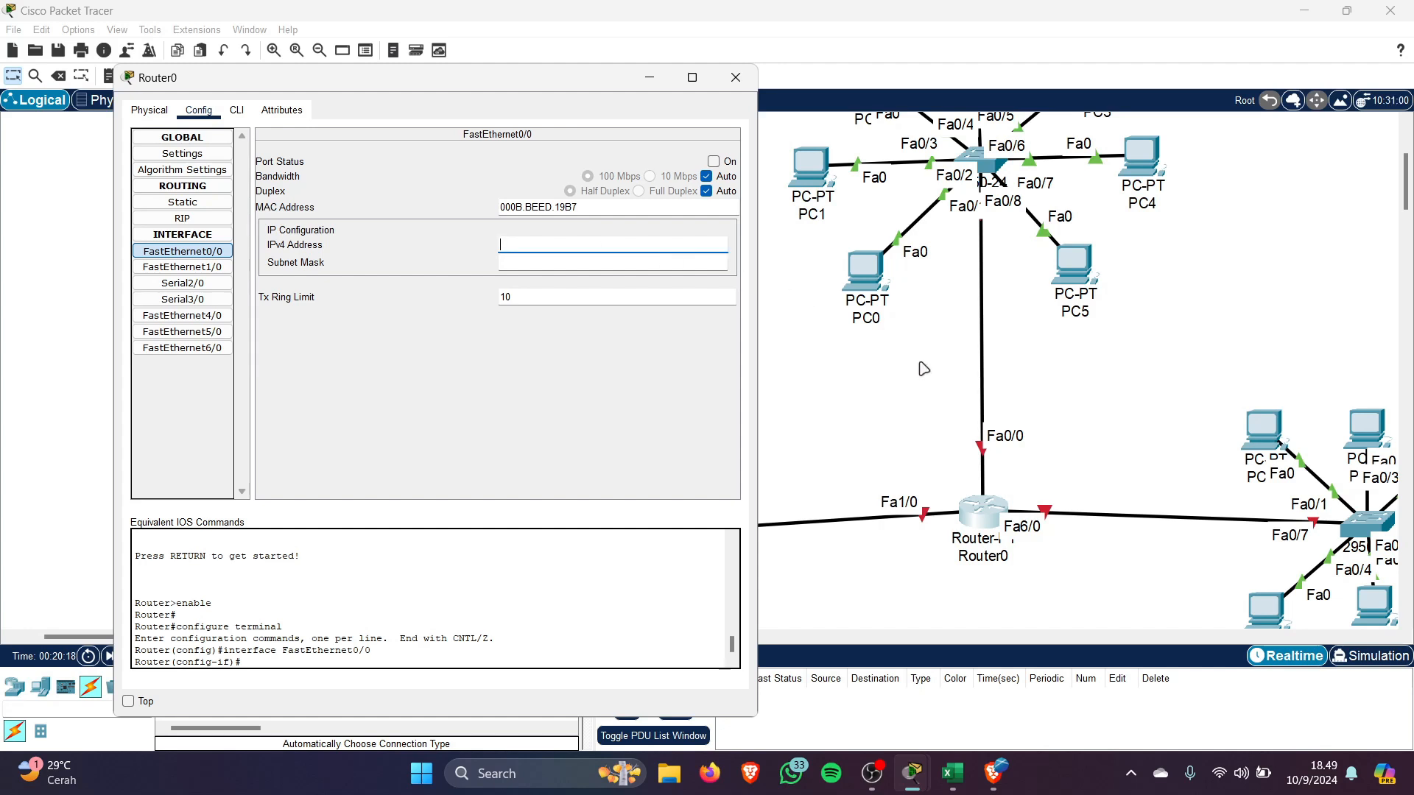
left_click(968, 773)
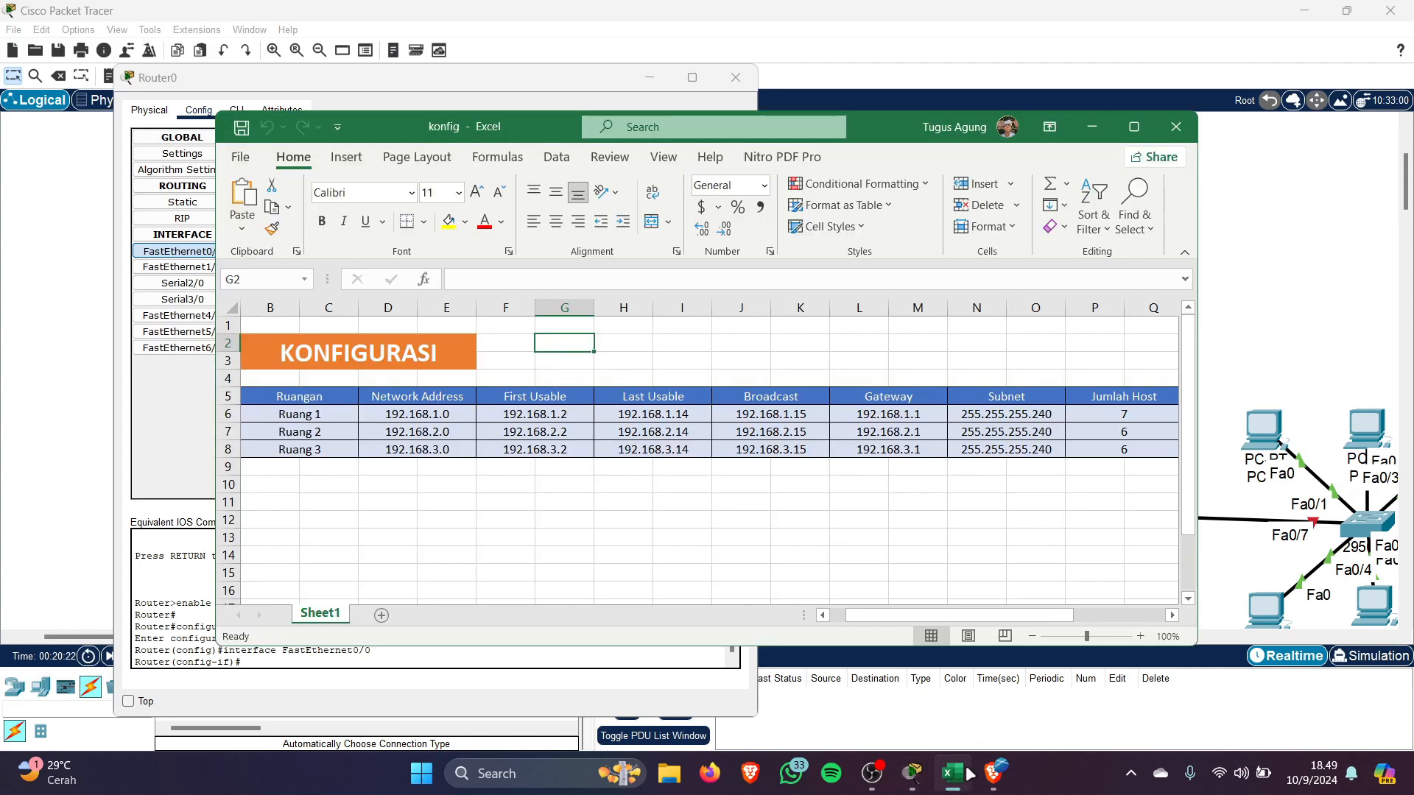
left_click(953, 773)
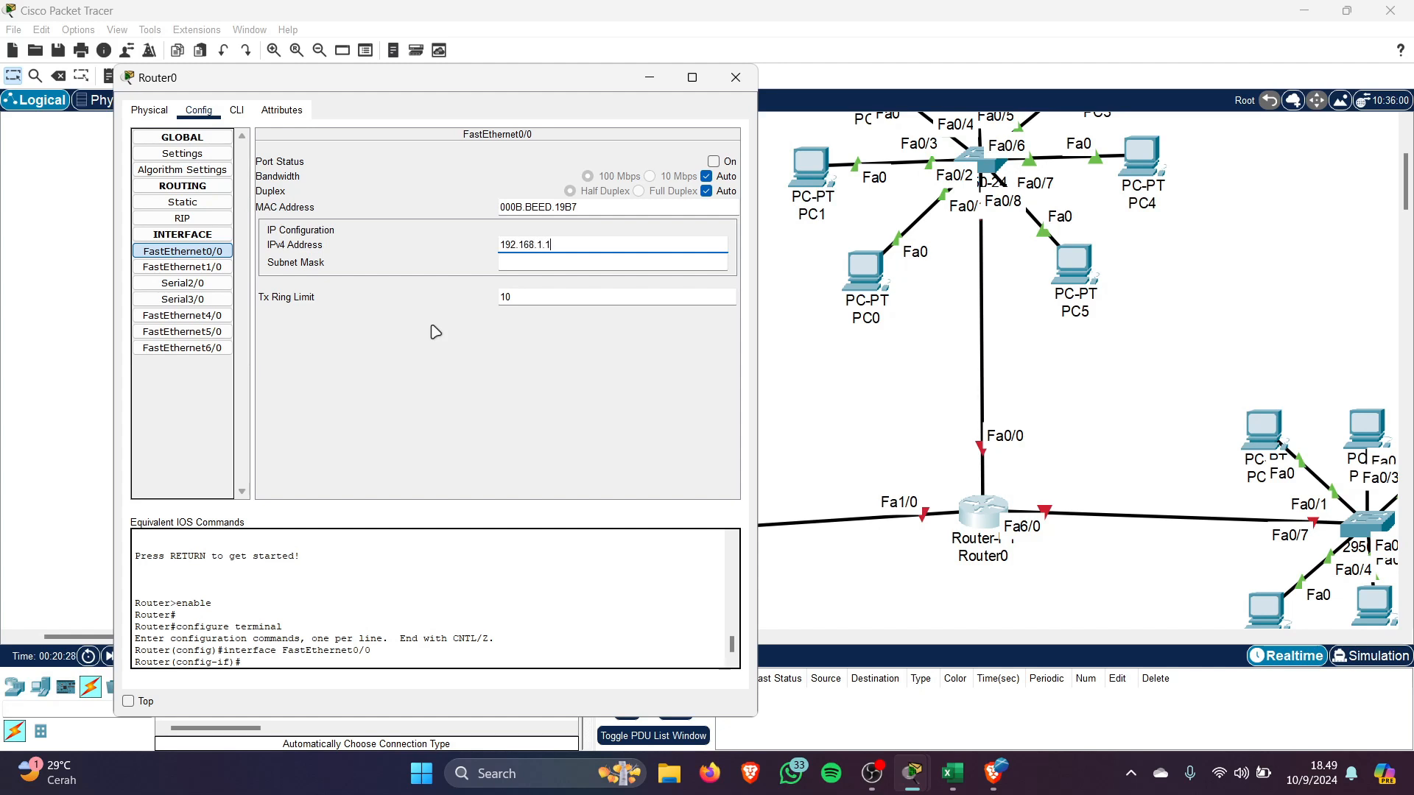
left_click(597, 258)
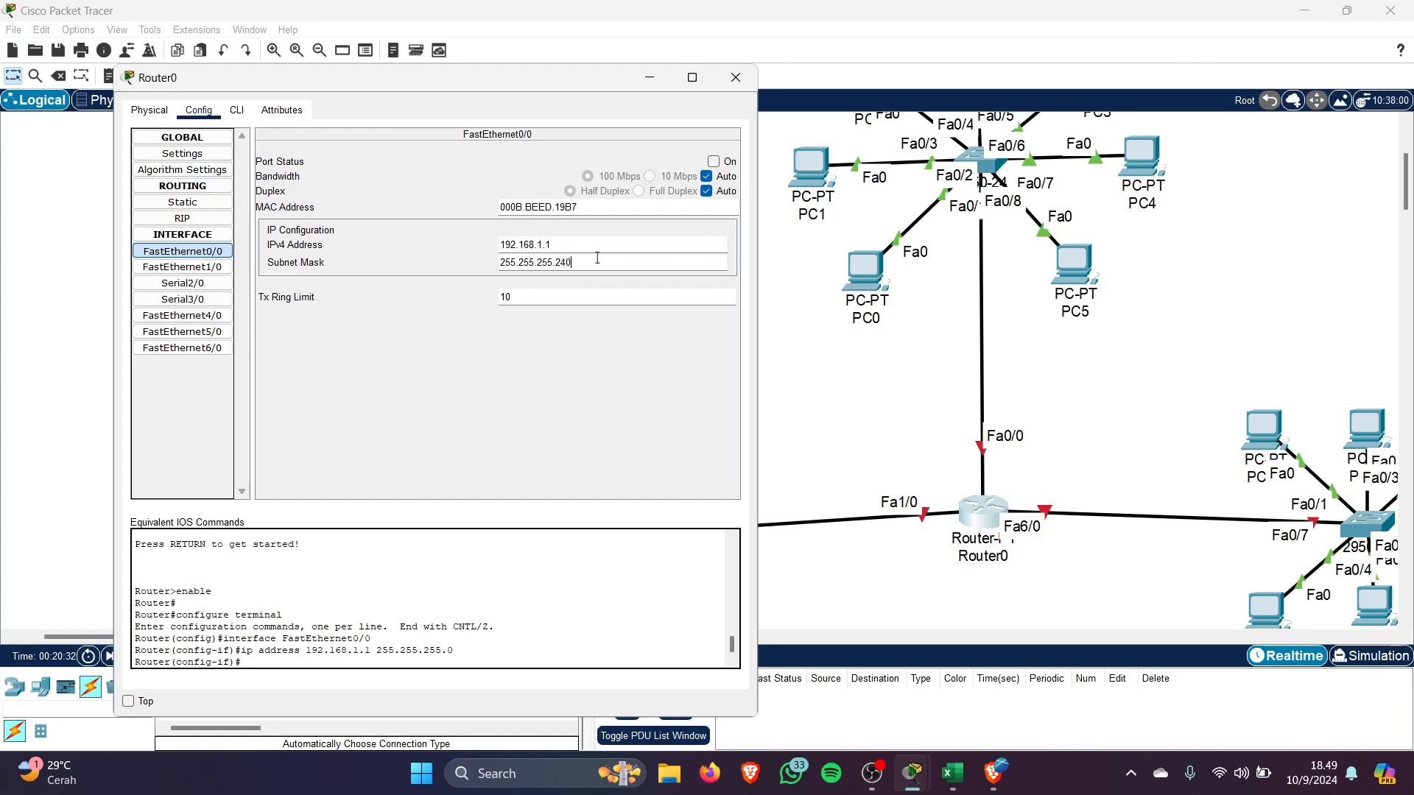
left_click(718, 162)
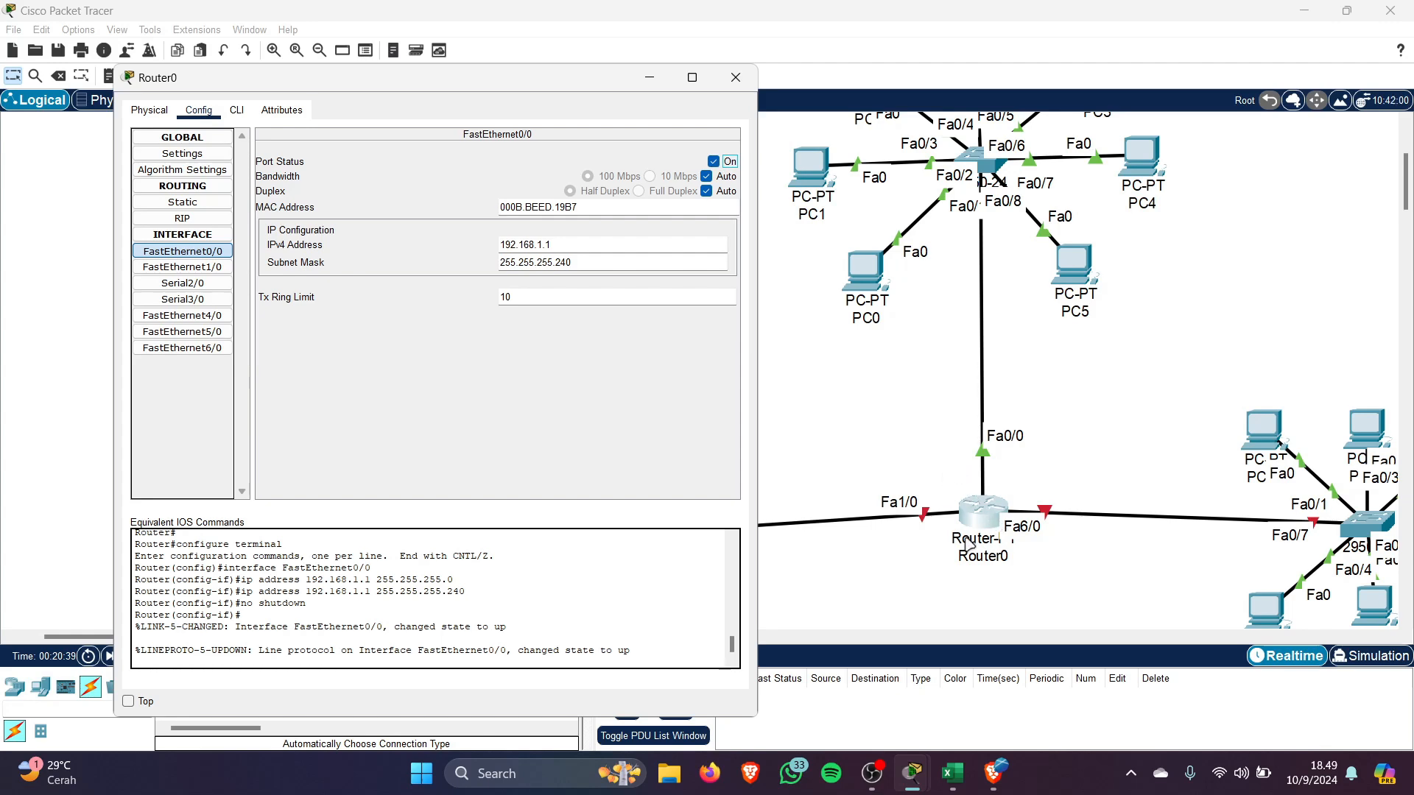
Configure Router0's FastEthernet1/0 with the Ruang 2 gateway 192.168.2.1 and subnet mask 255.255.255.240 from the Excel plan, and enable the port
left_click_drag(508, 81, 382, 63)
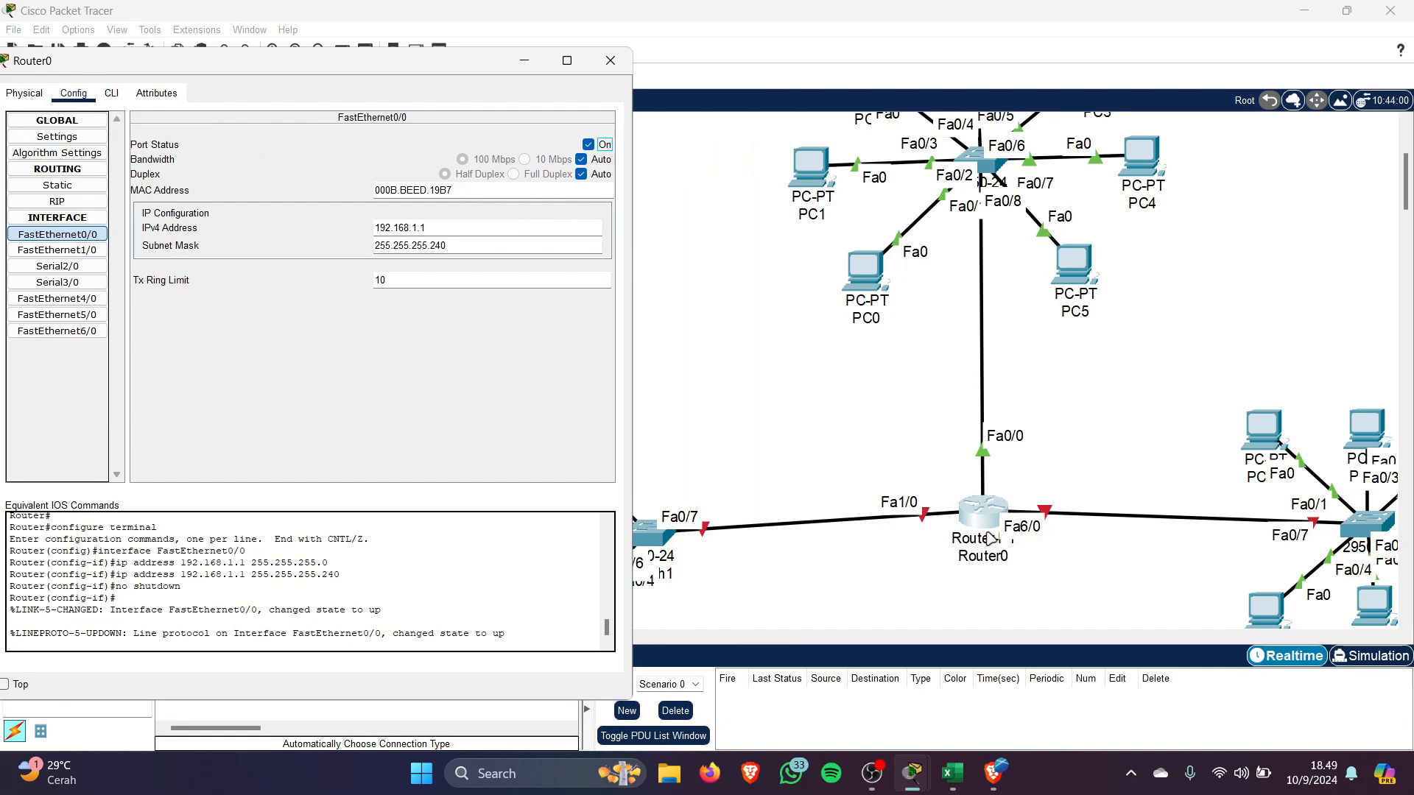
scroll(994, 538, "down", 2)
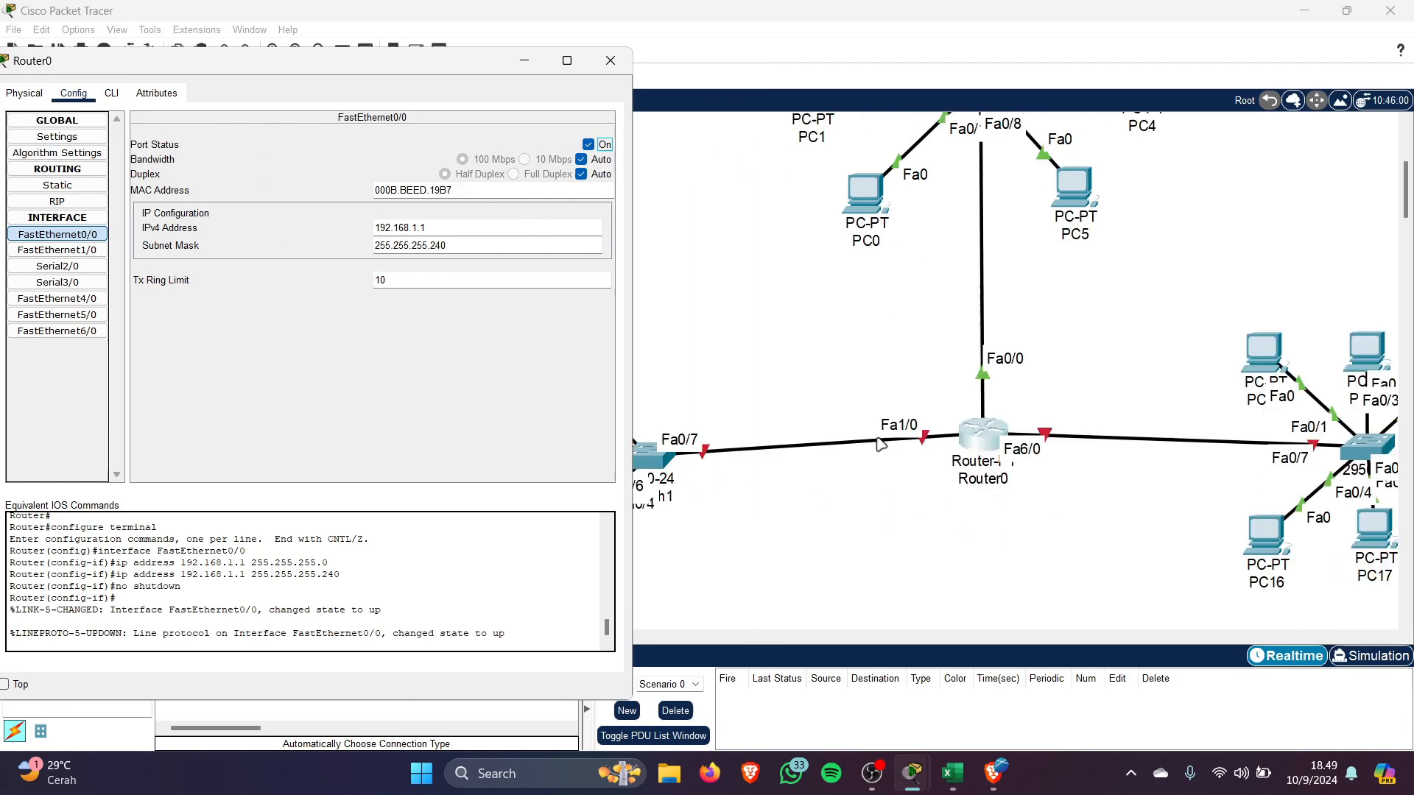
left_click(79, 253)
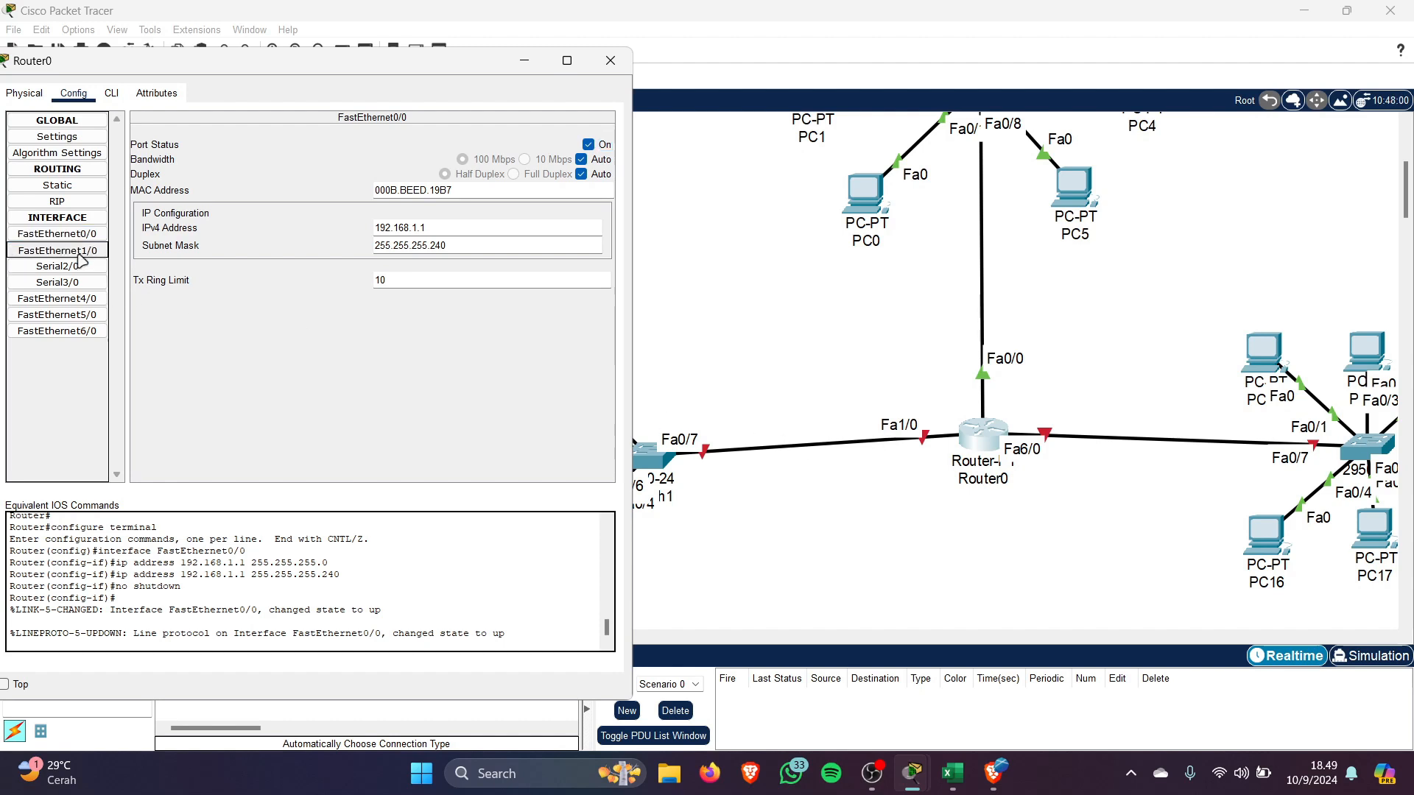
left_click(459, 229)
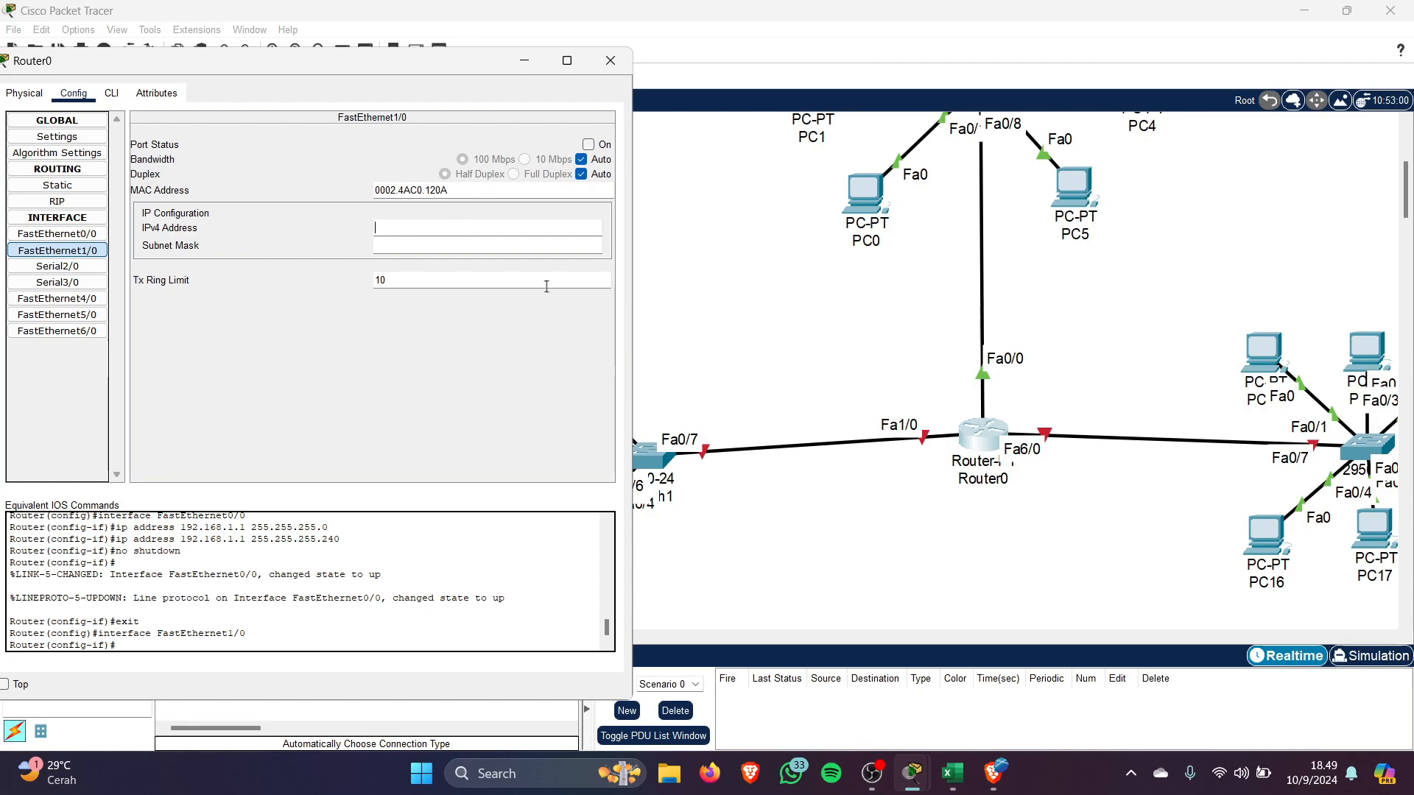
left_click(953, 773)
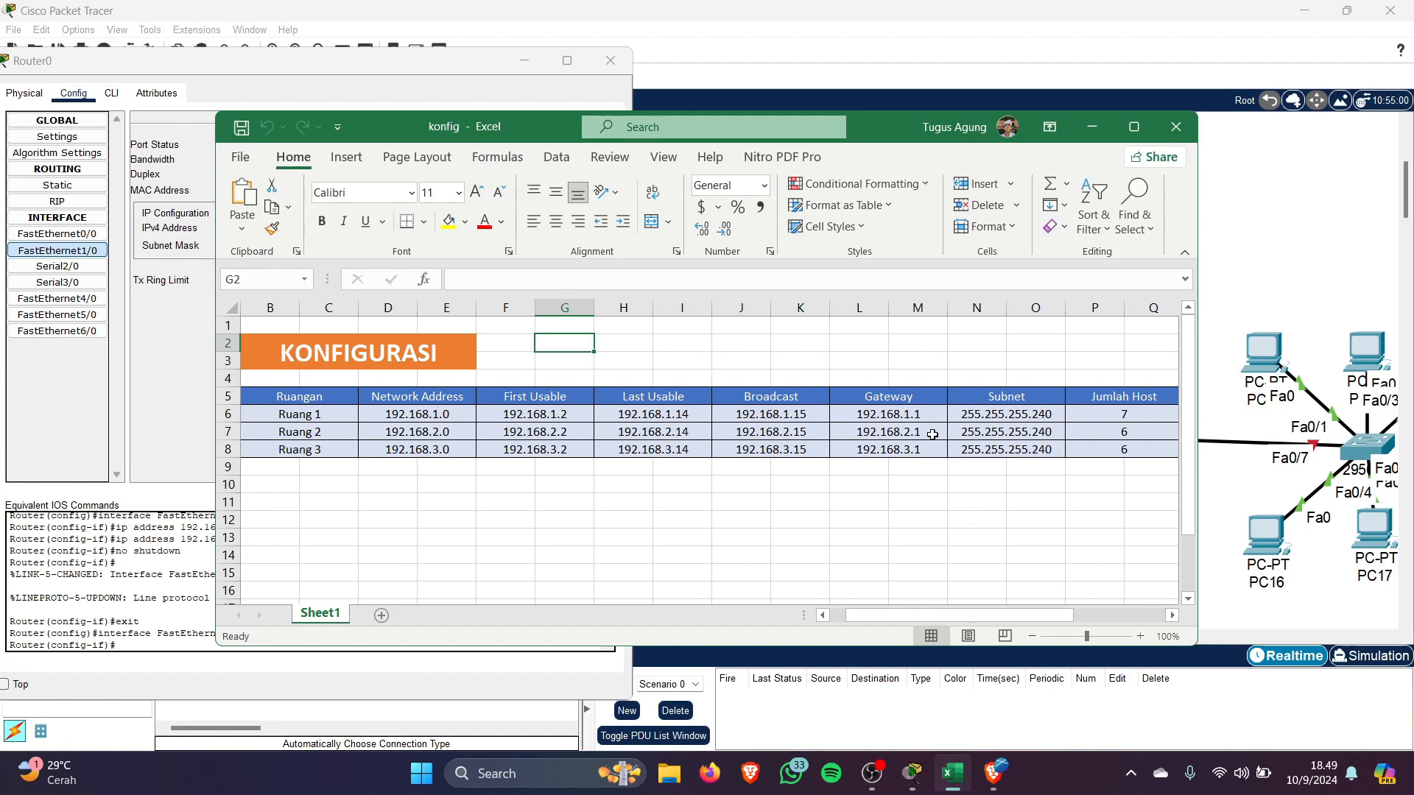
left_click(953, 773)
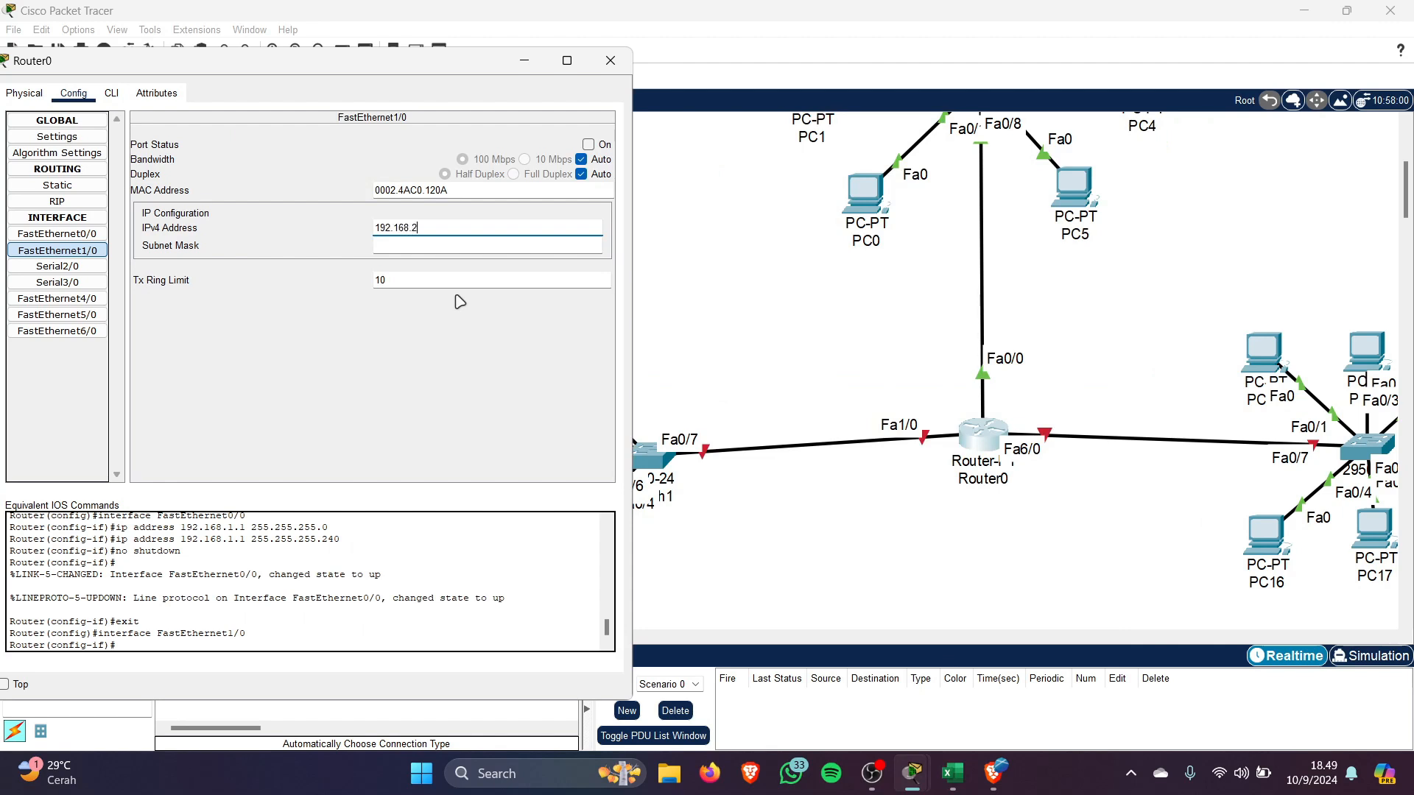
left_click(513, 248)
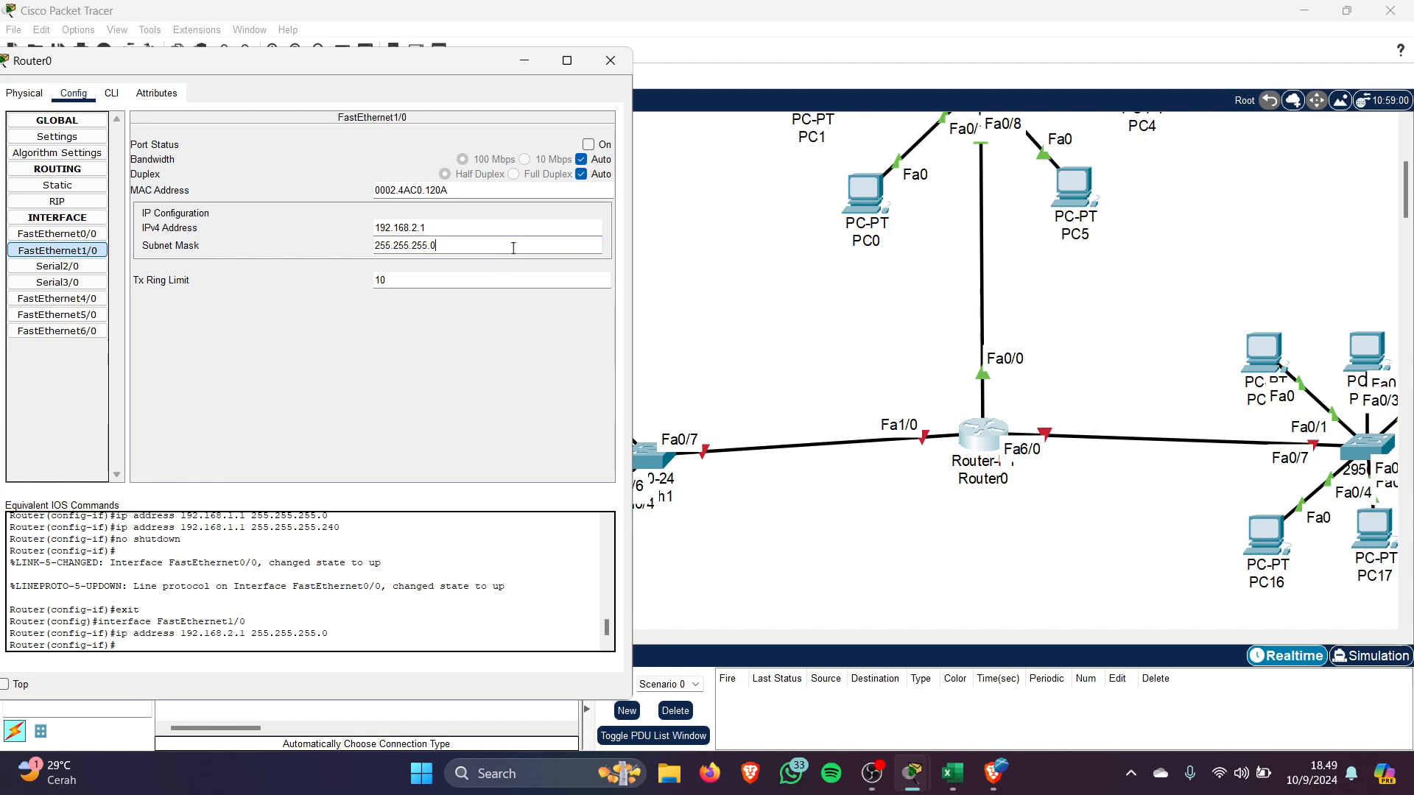
type("240")
left_click(588, 144)
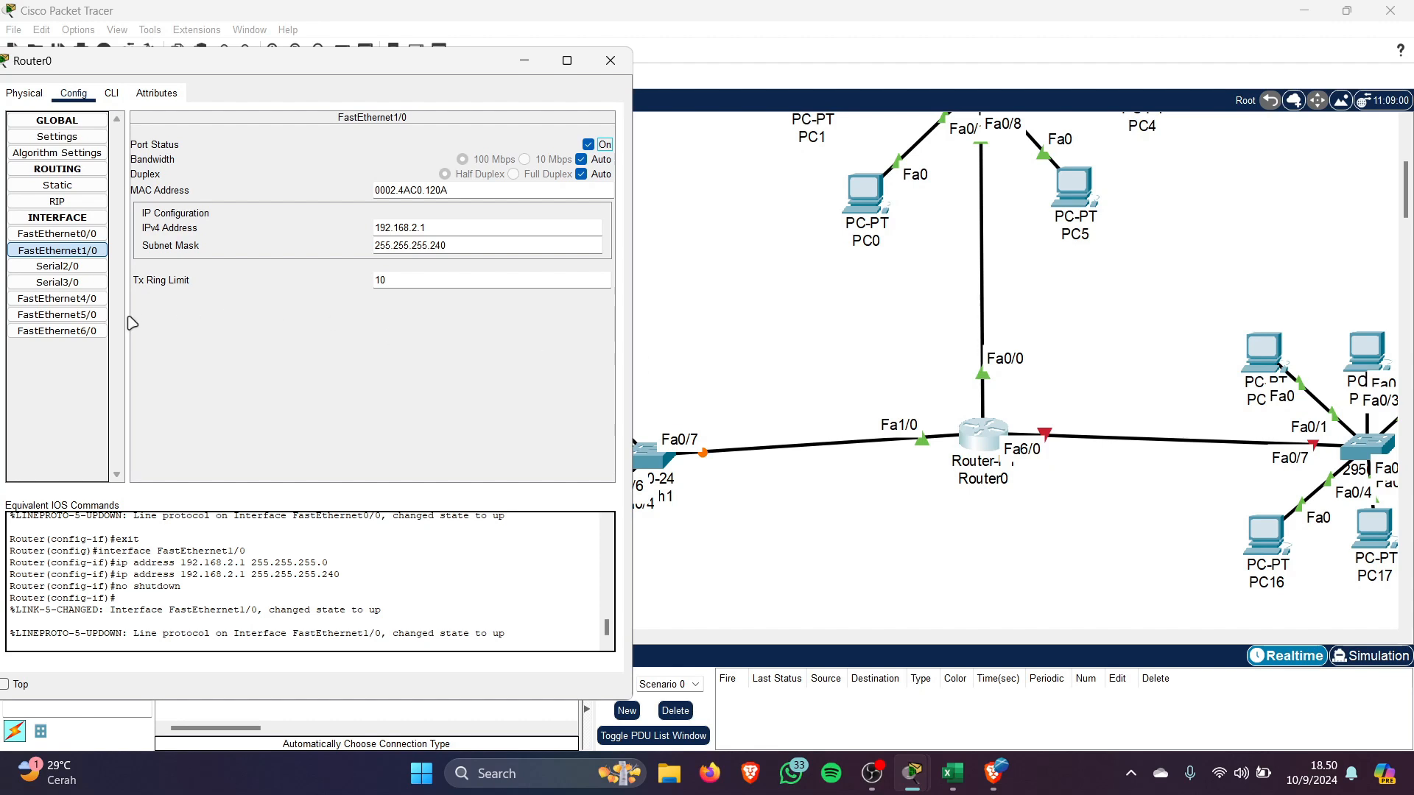
Give Router0's FastEthernet6/0 the Ruang 3 gateway 192.168.3.1 and subnet mask 255.255.255.240, enable the port, and close the router window
left_click(76, 338)
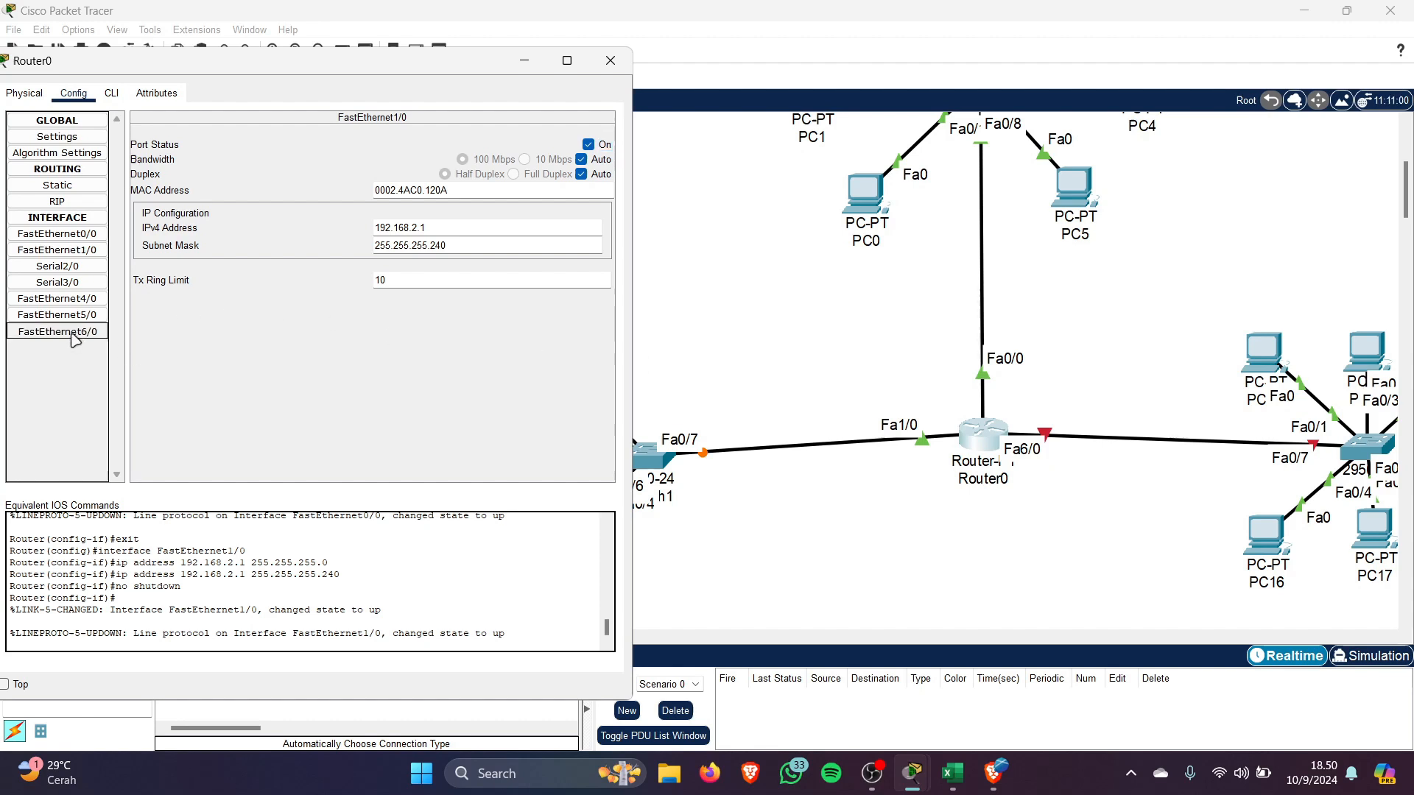
left_click(436, 231)
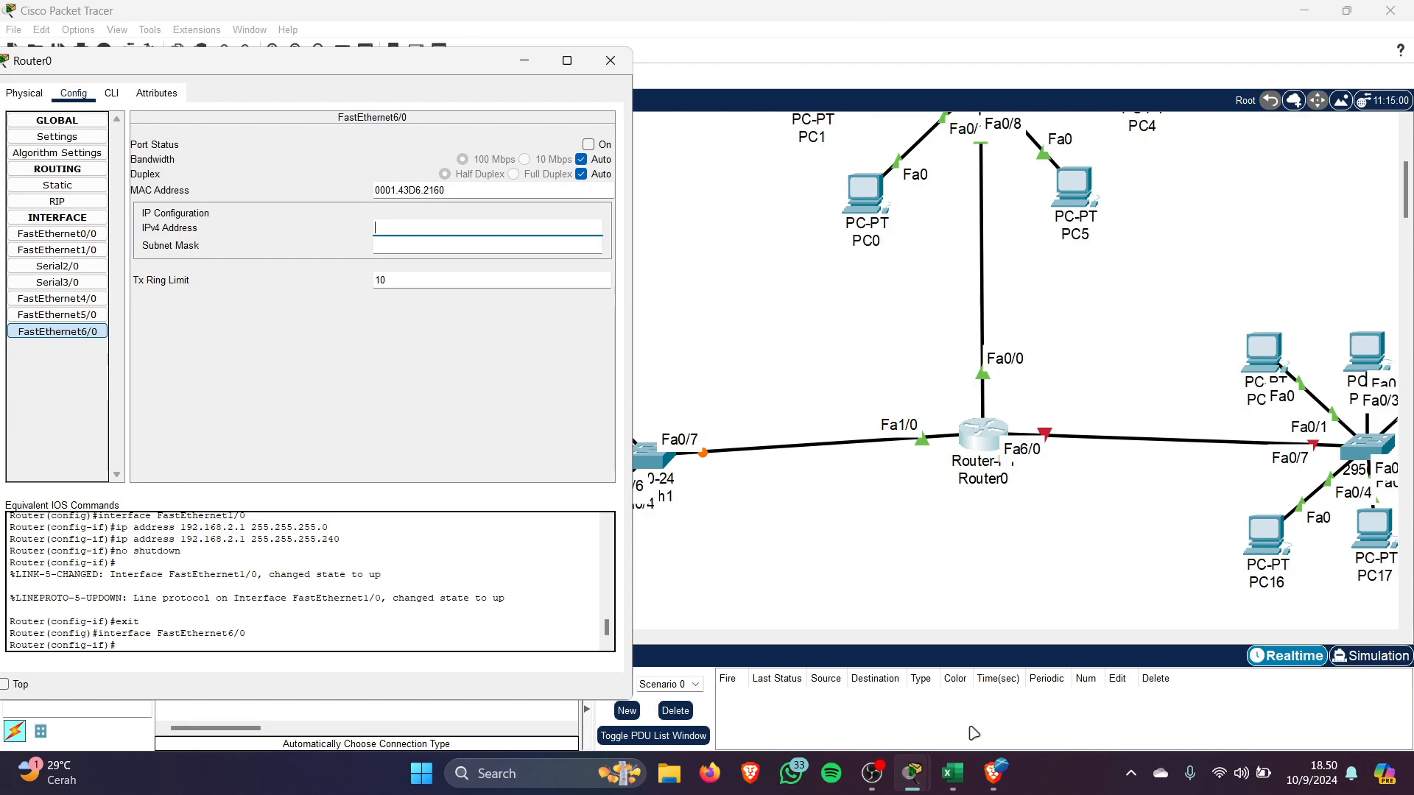
left_click(961, 785)
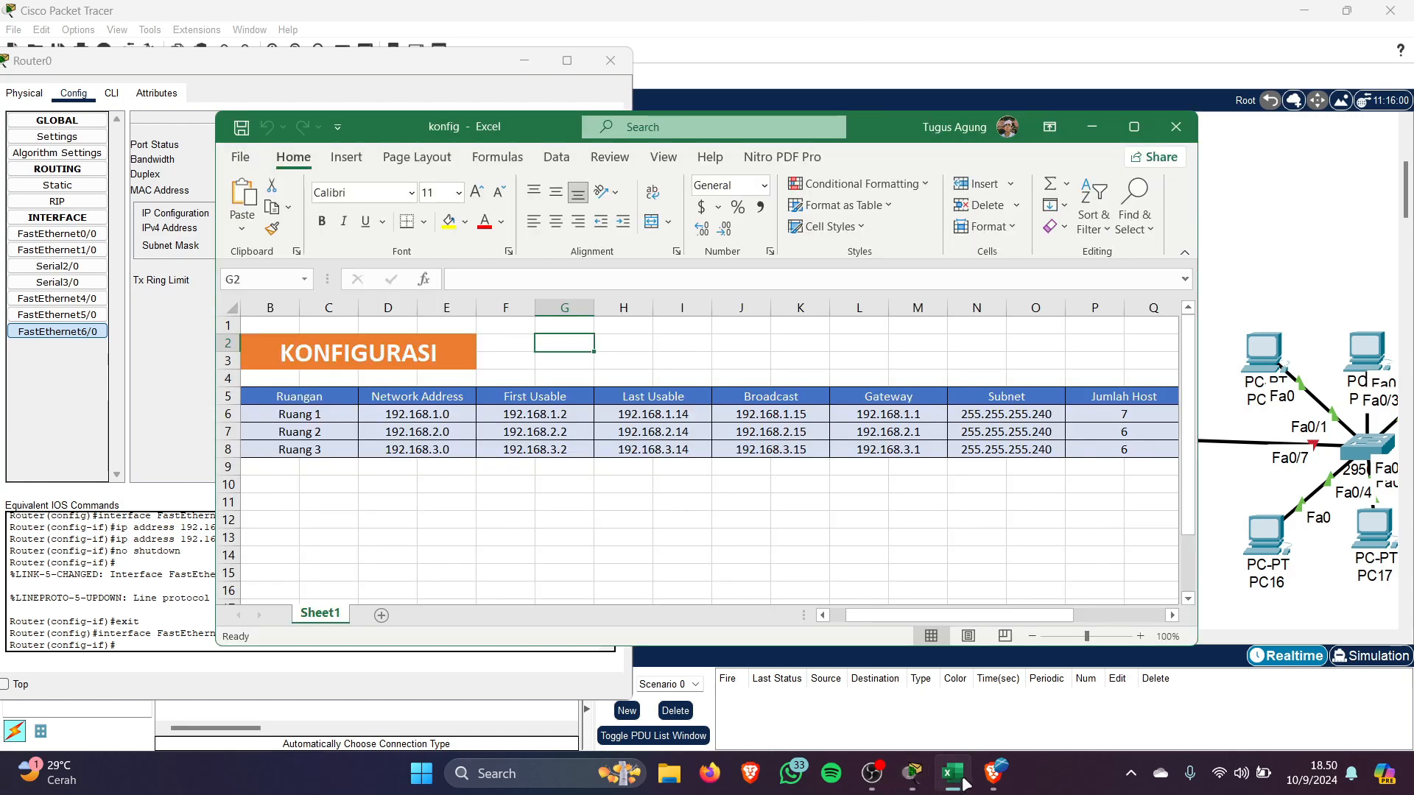
left_click(960, 781)
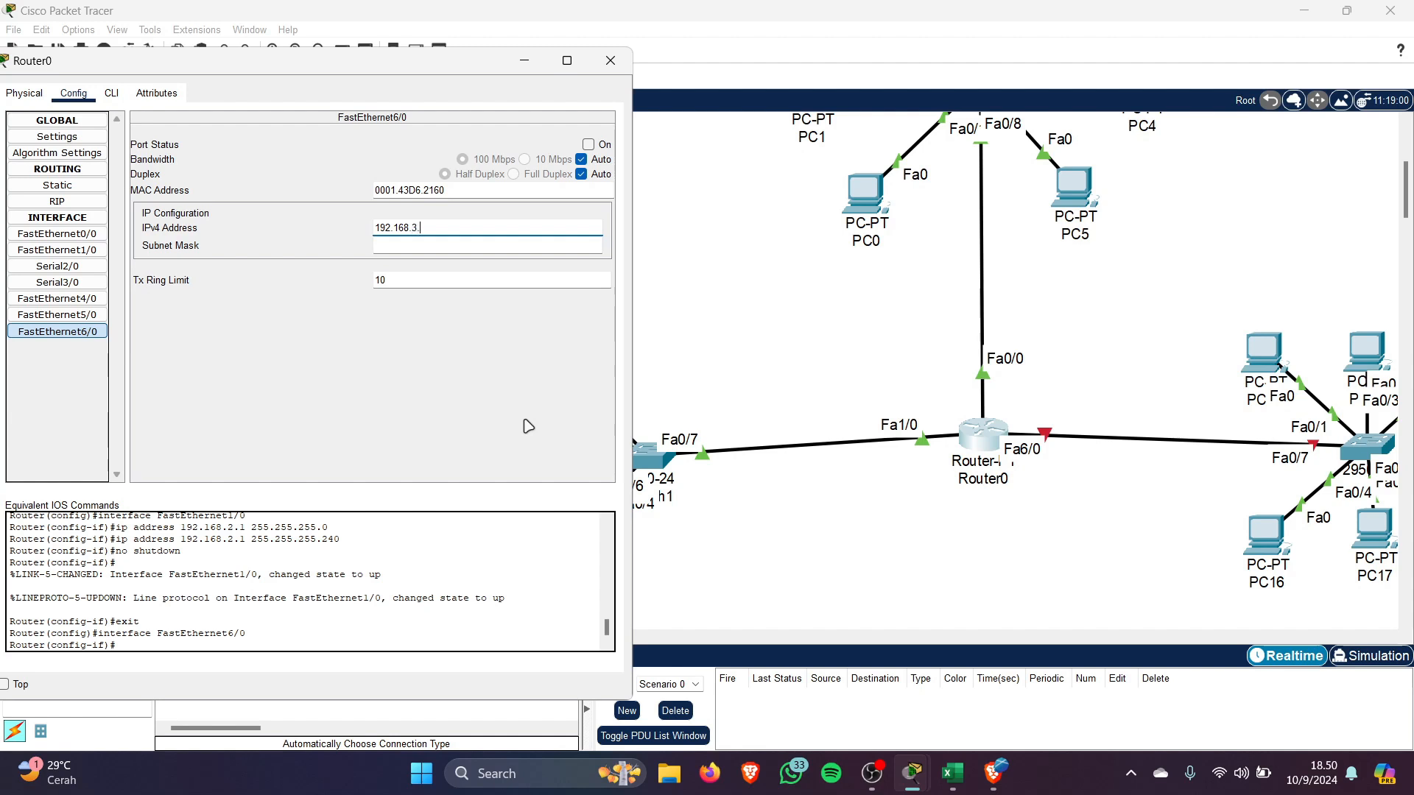
left_click(532, 245)
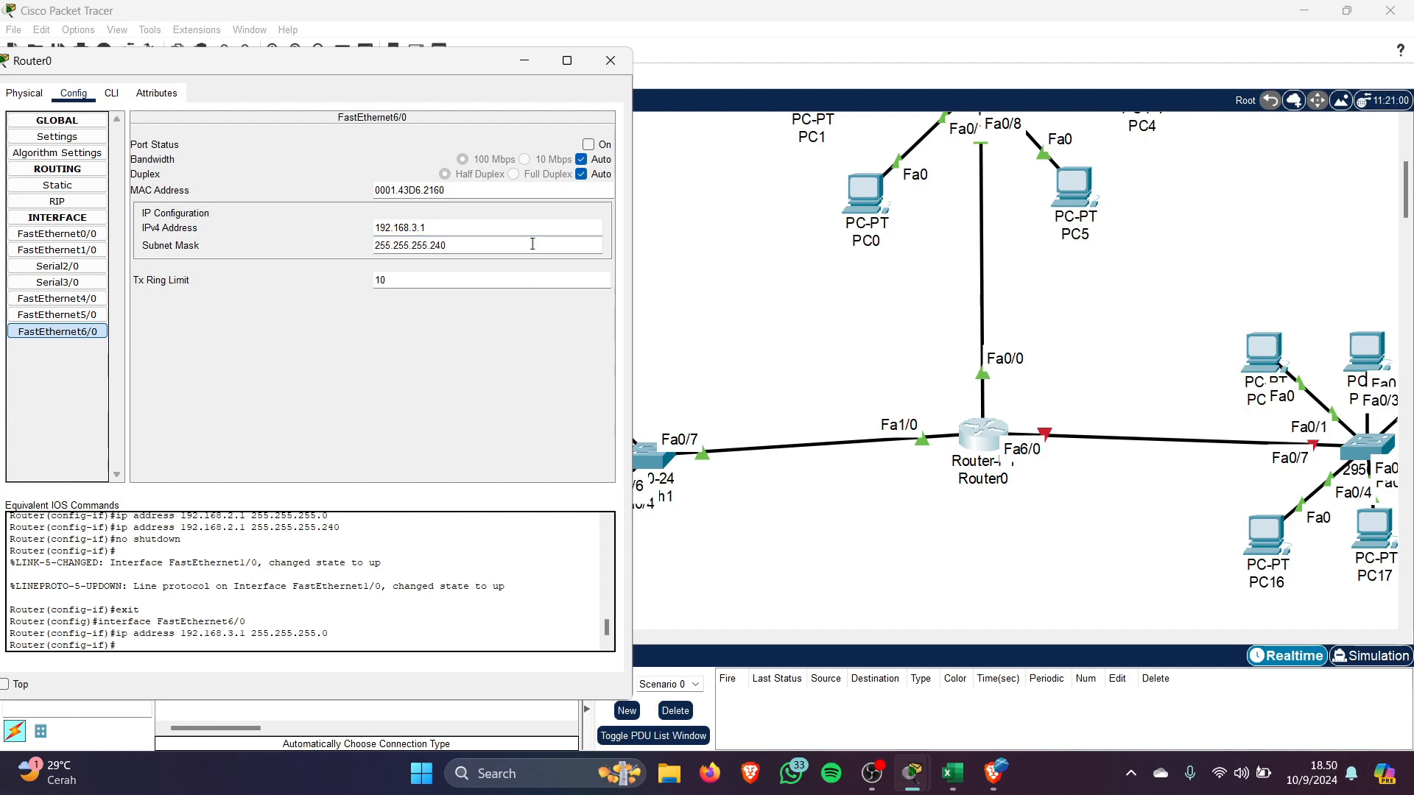
left_click(587, 144)
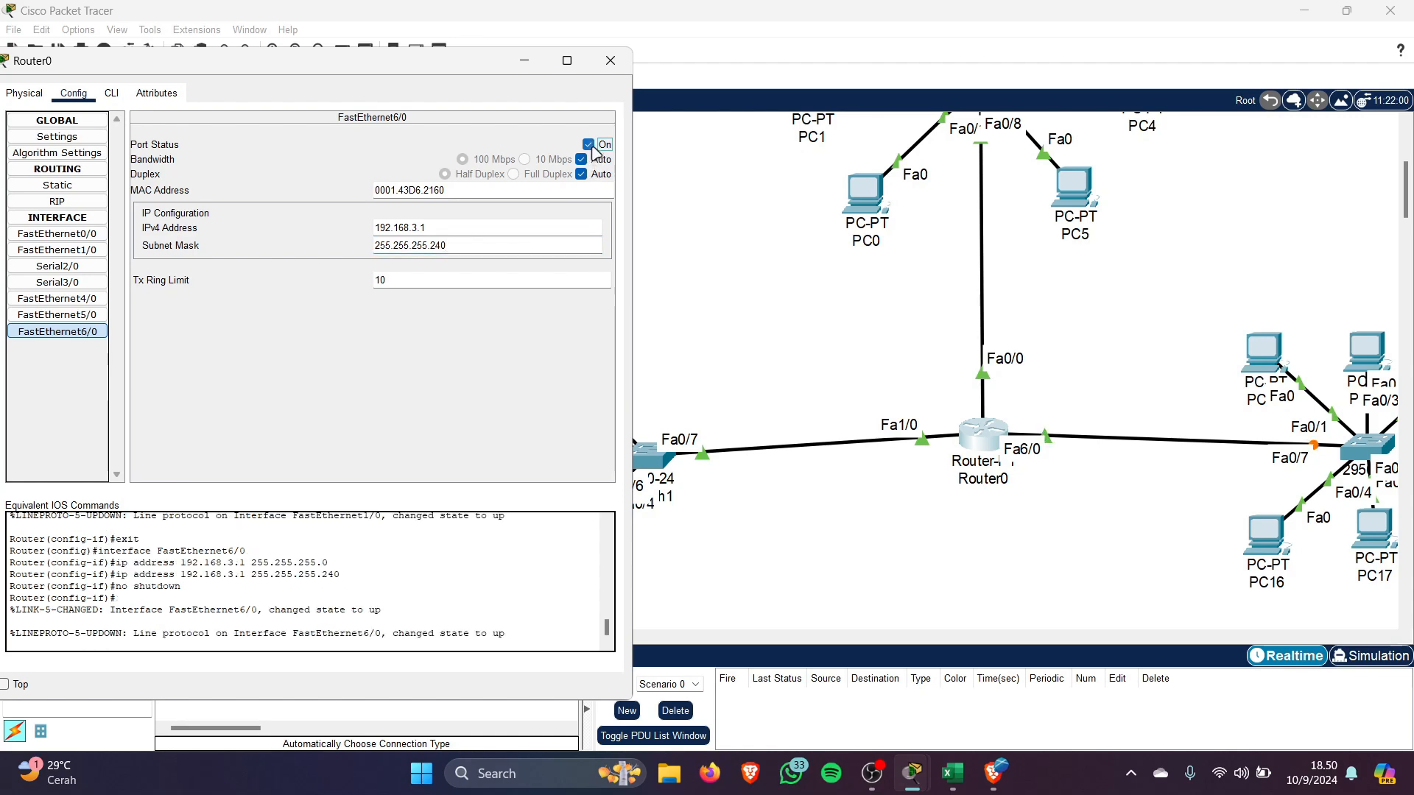
left_click(610, 60)
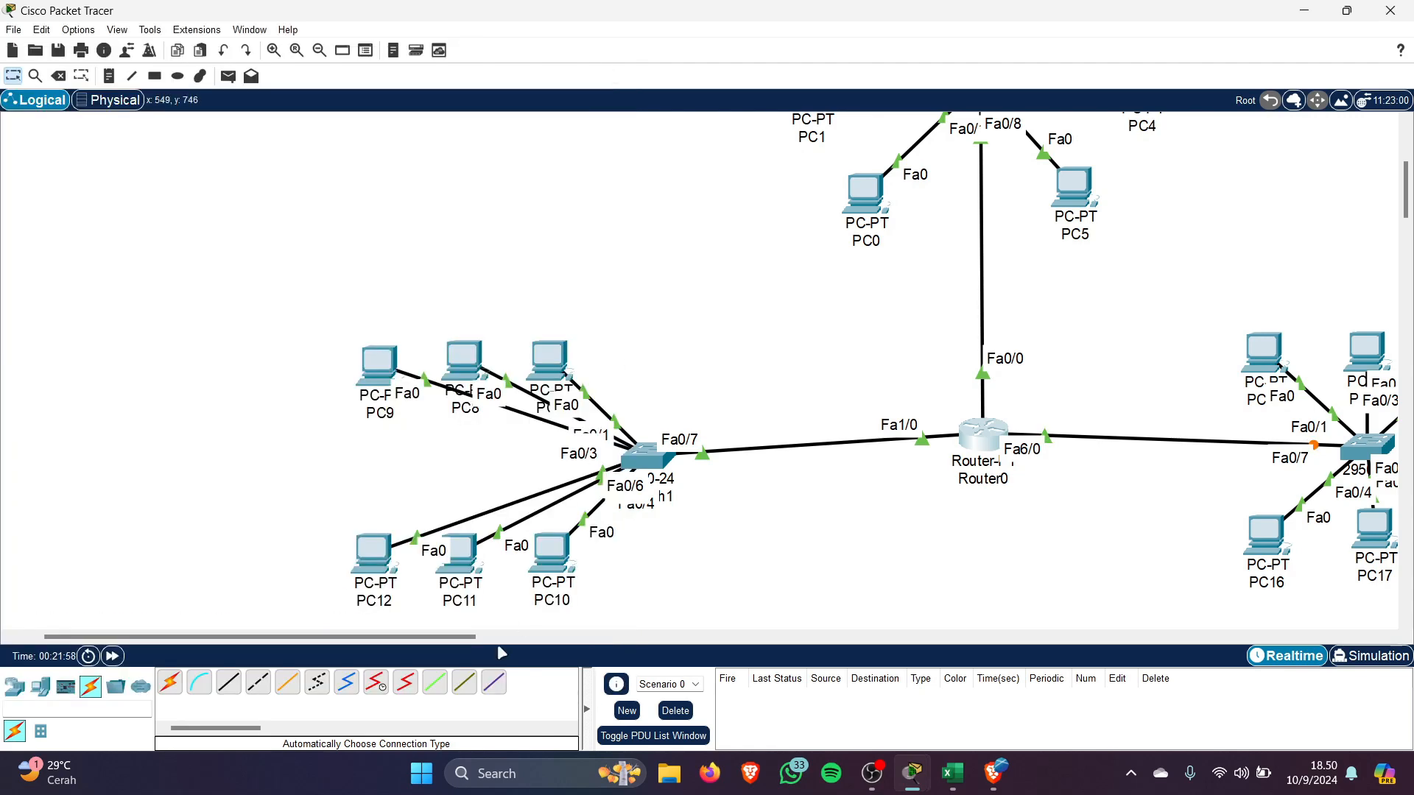
Turn off the preference that always shows port labels in the logical workspace
left_click_drag(453, 638, 566, 638)
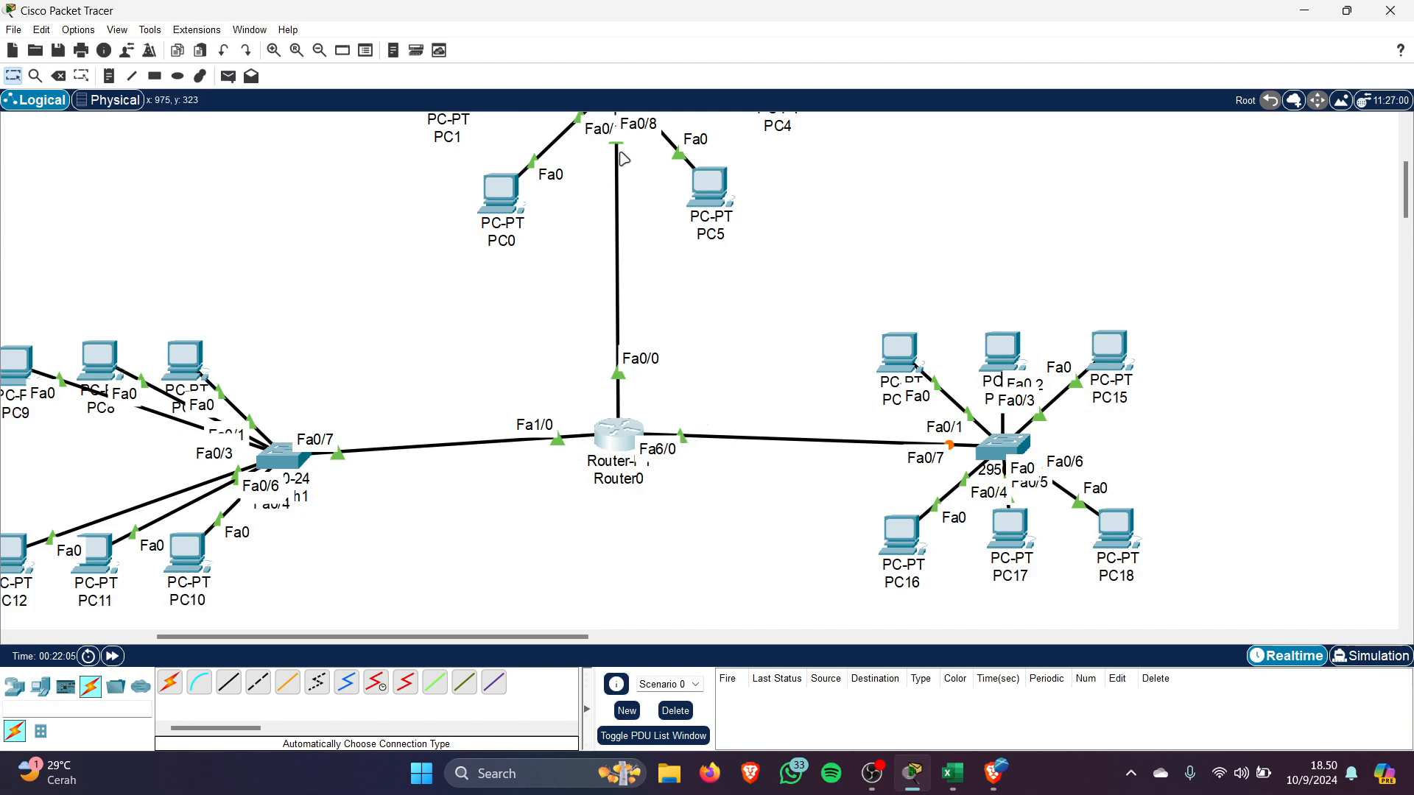
left_click(96, 34)
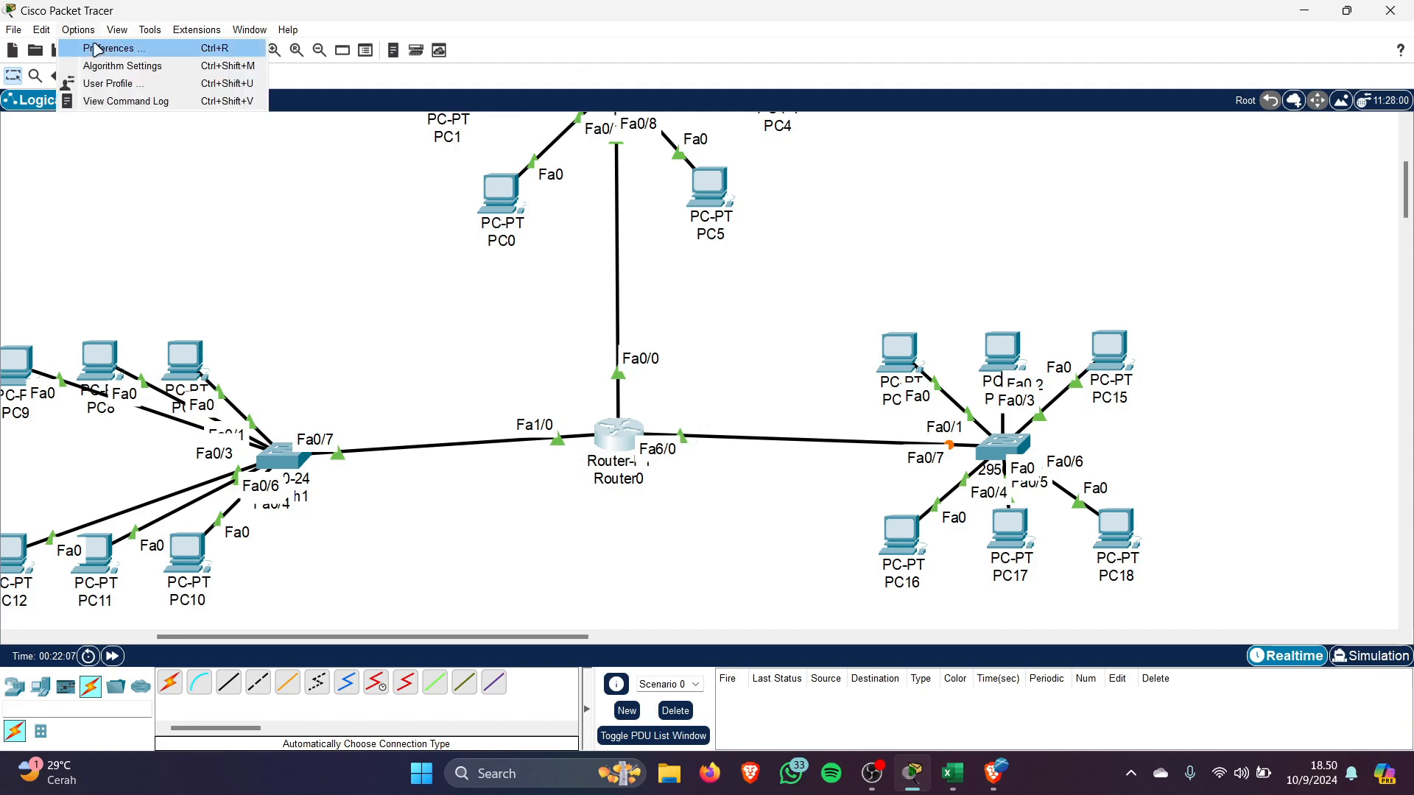
left_click(103, 49)
left_click(303, 205)
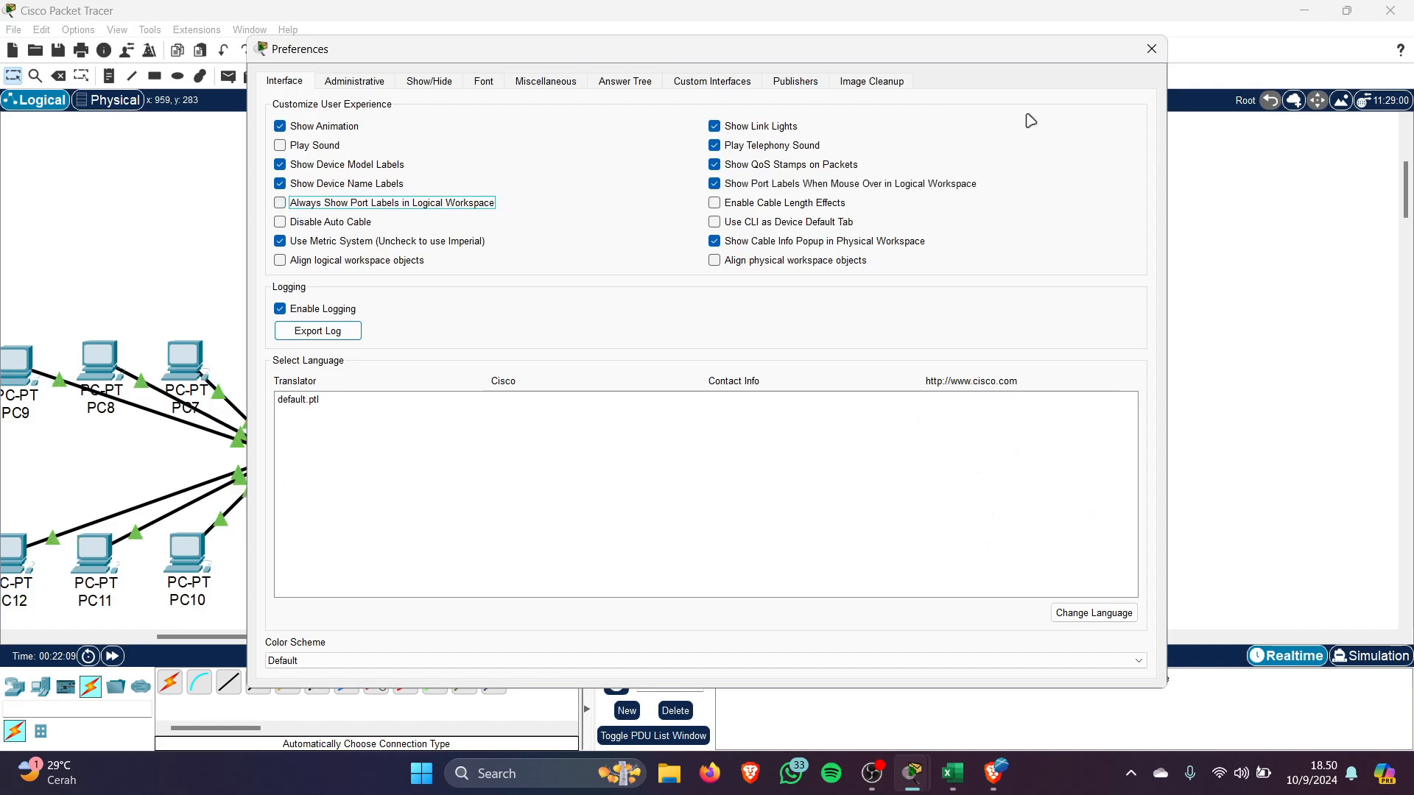
left_click(1151, 49)
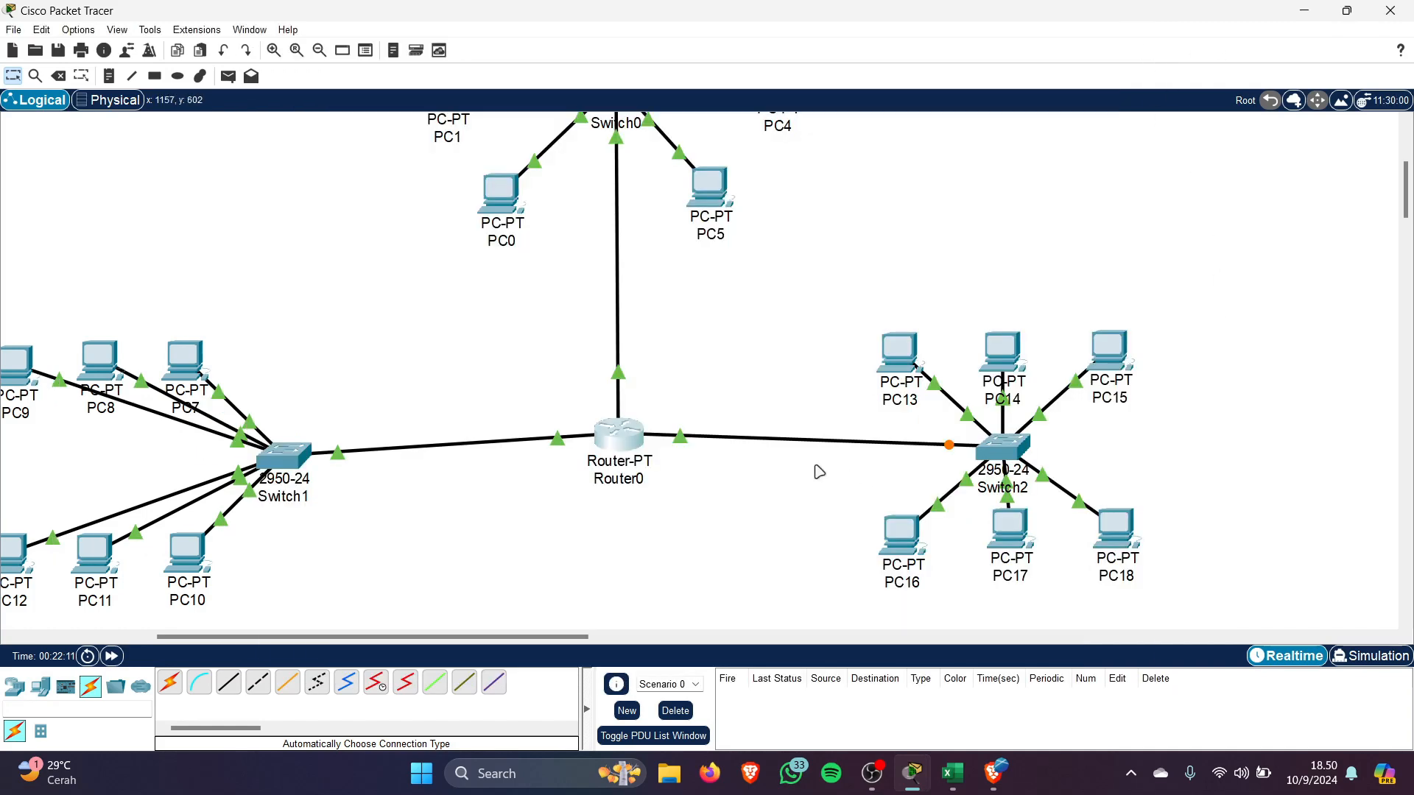
Inspect the link status between Router0 and the three switches with the whole topology in view
scroll(871, 450, "down", 2)
scroll(871, 450, "up", 2)
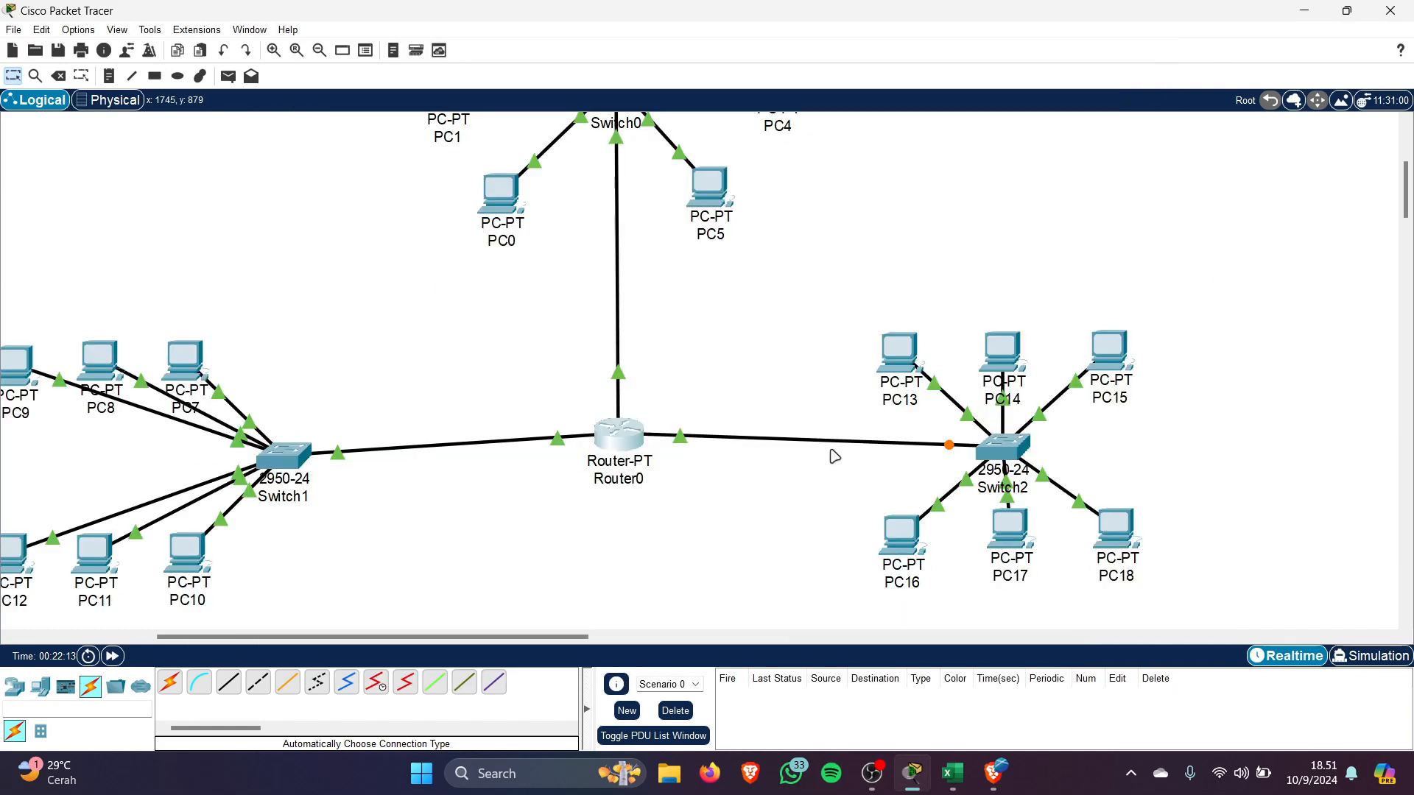
scroll(688, 559, "down", 2)
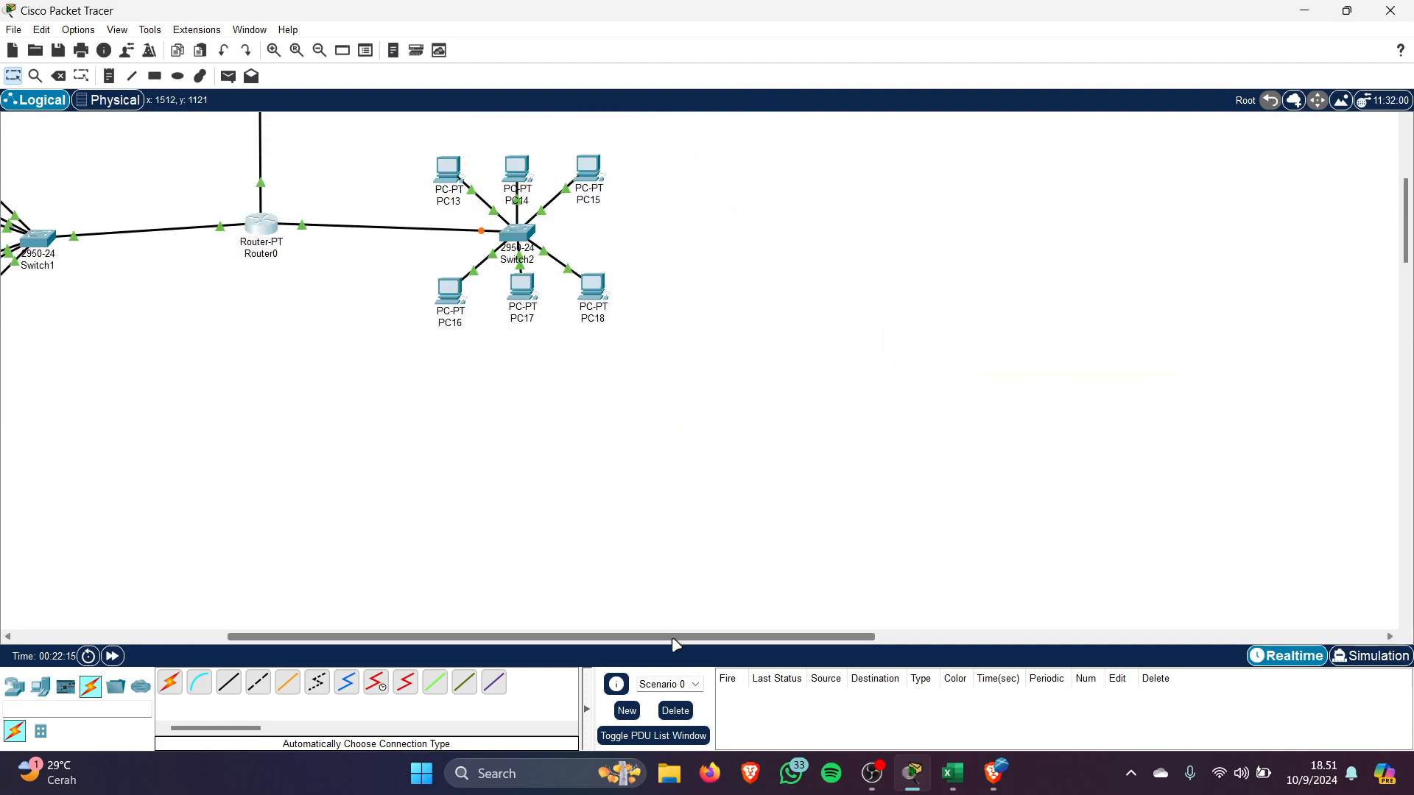
left_click_drag(672, 637, 543, 636)
scroll(742, 541, "up", 2)
scroll(743, 541, "up", 1)
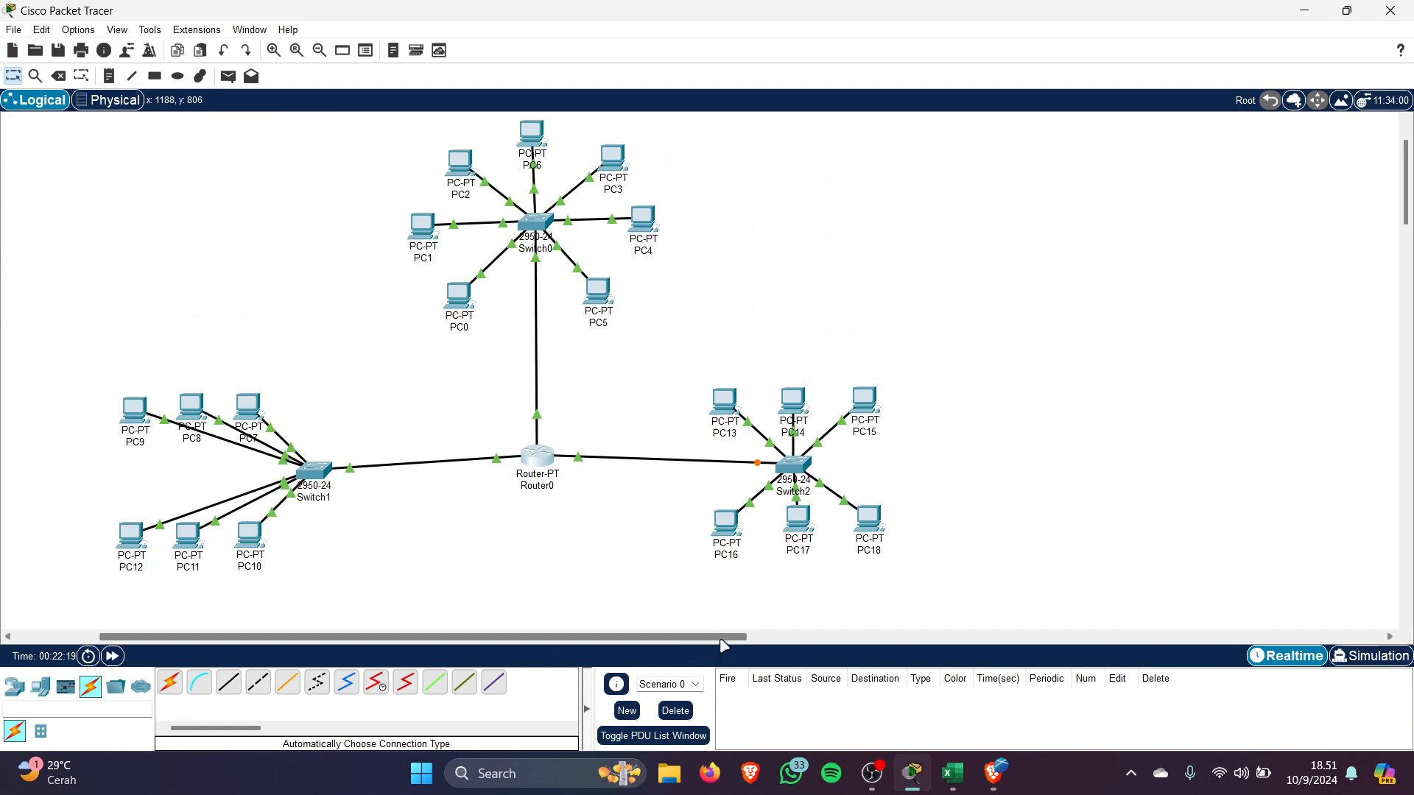
left_click_drag(719, 637, 668, 638)
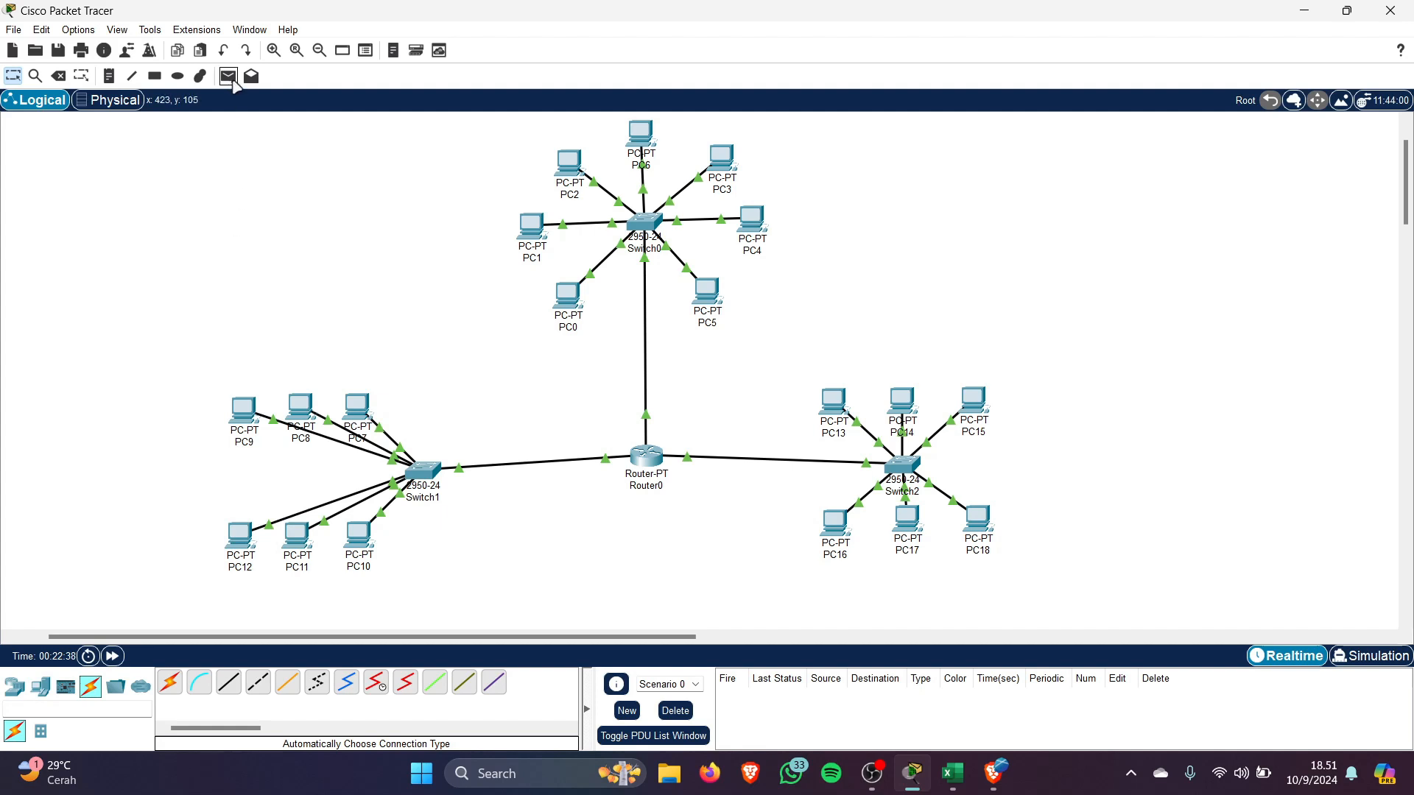
Test connectivity by sending a simple PDU from PC0 to PC7 twice, and delete the scenario's PDU entries
left_click(228, 76)
left_click(573, 299)
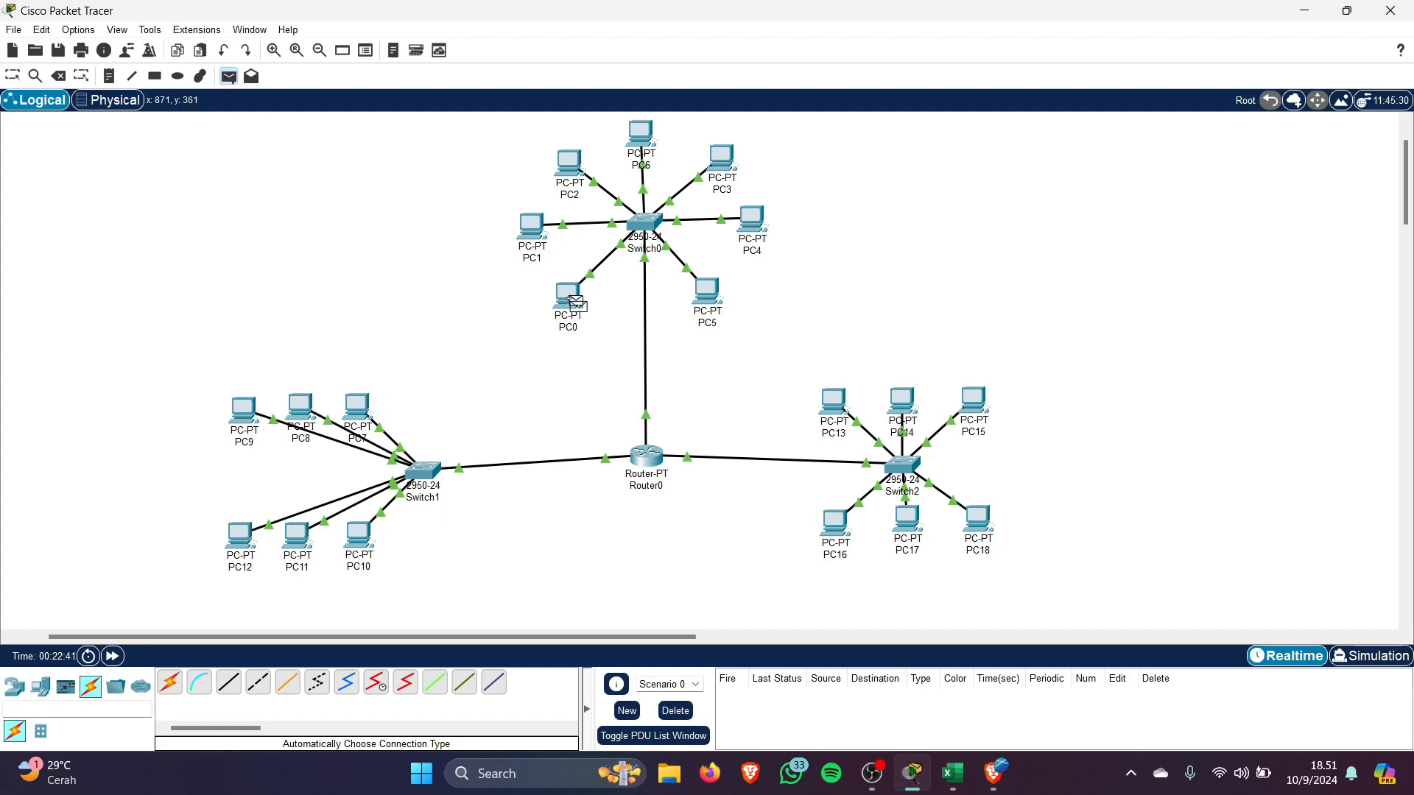
left_click(360, 406)
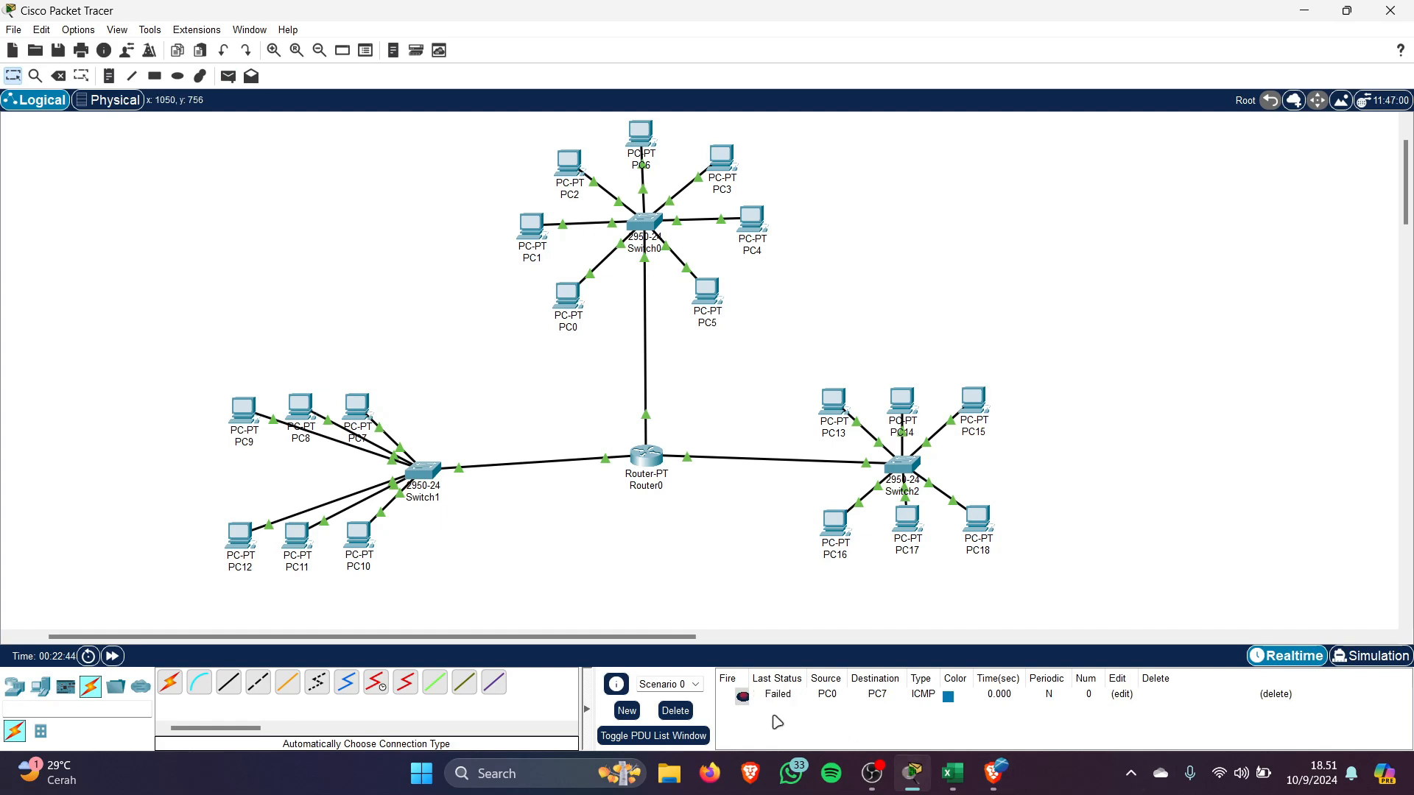
left_click(227, 76)
left_click(565, 295)
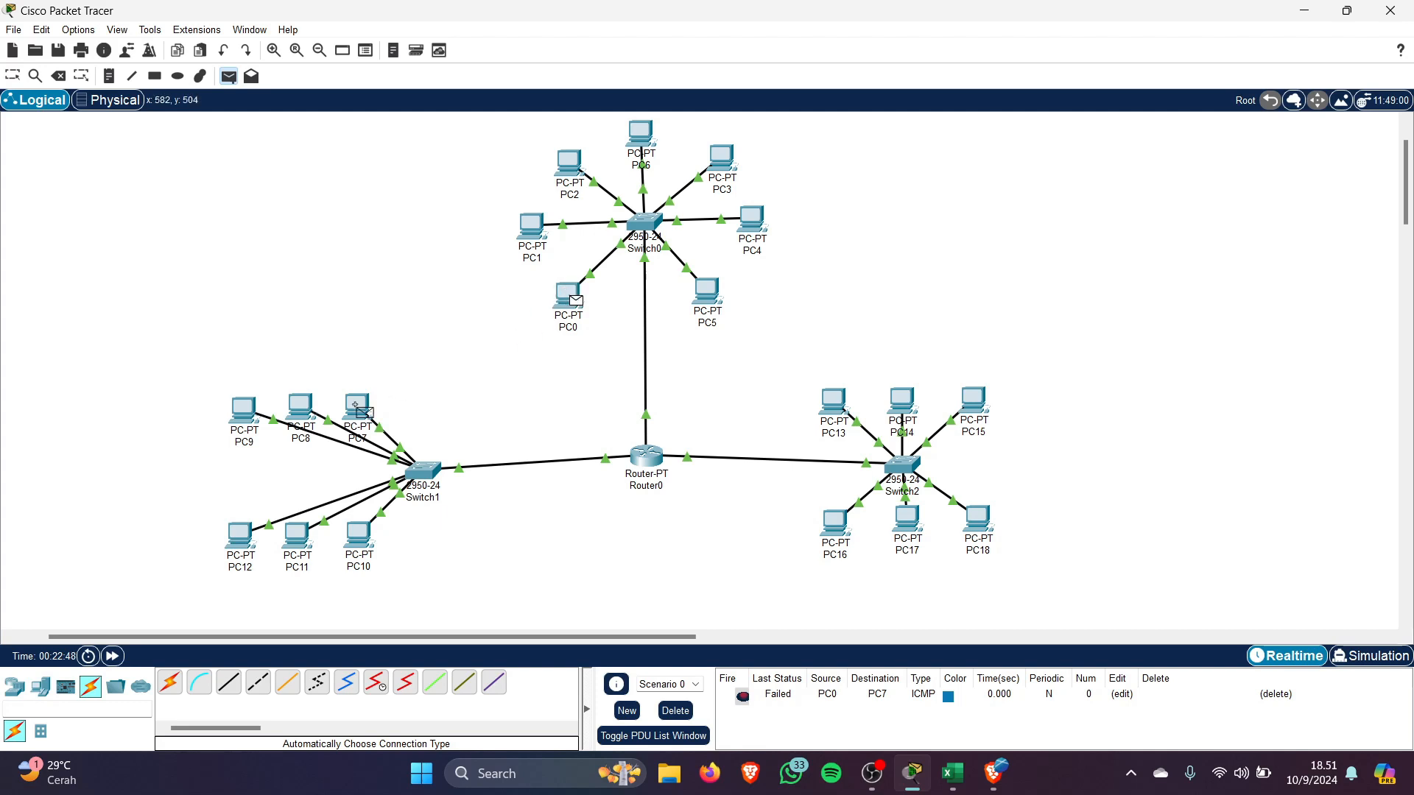
left_click(358, 406)
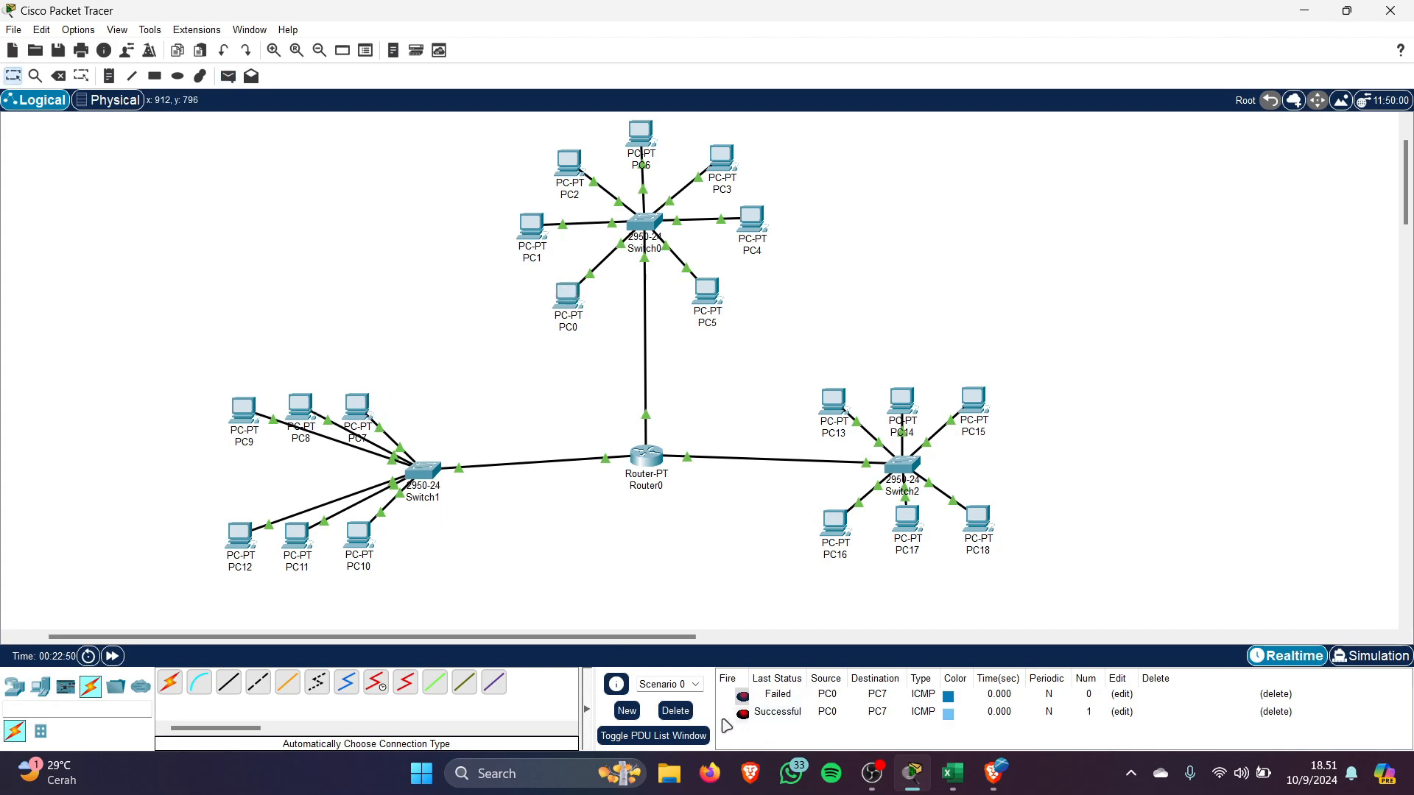
left_click(676, 712)
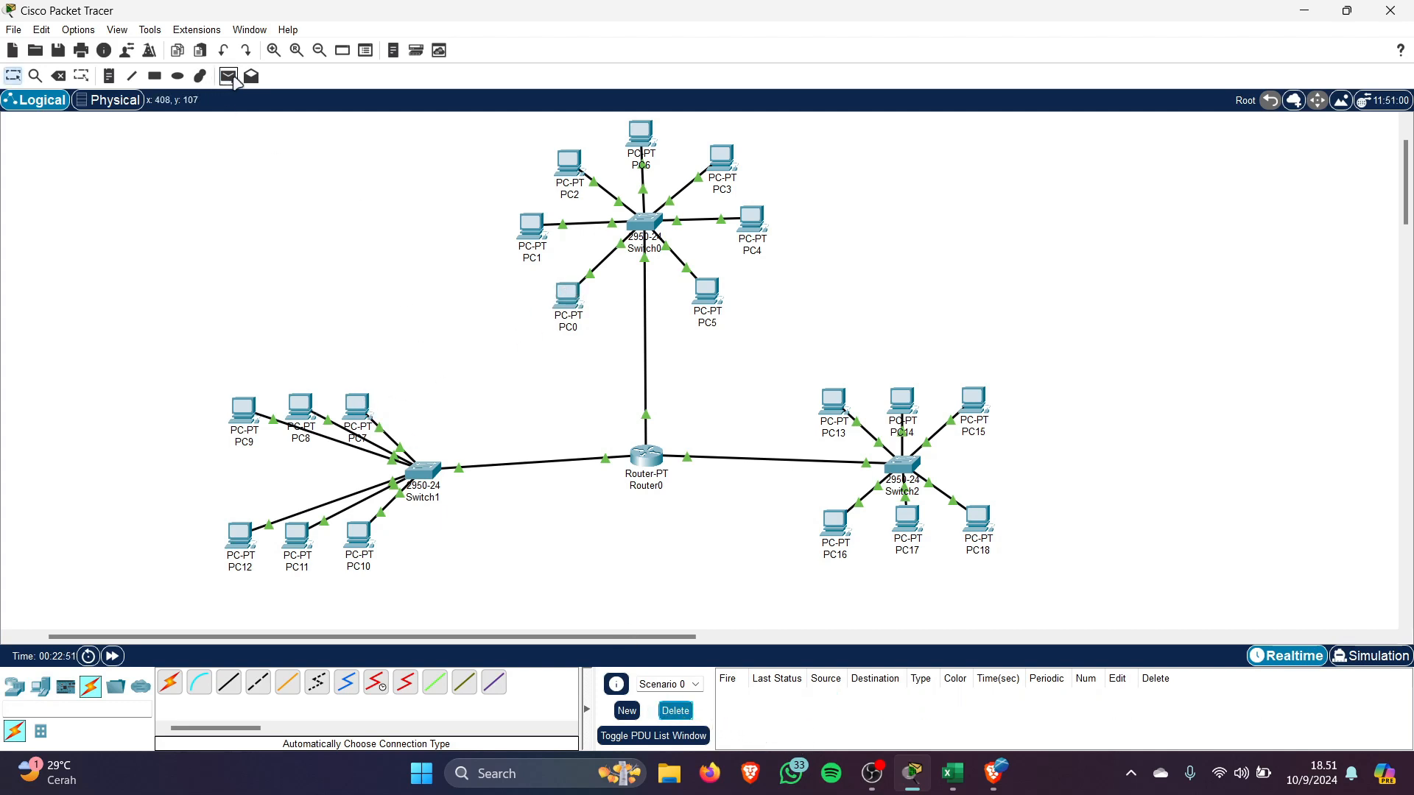
Send a simple PDU from PC5 to PC13 to test the link between the Switch0 and Switch2 groups
left_click(227, 76)
left_click(710, 293)
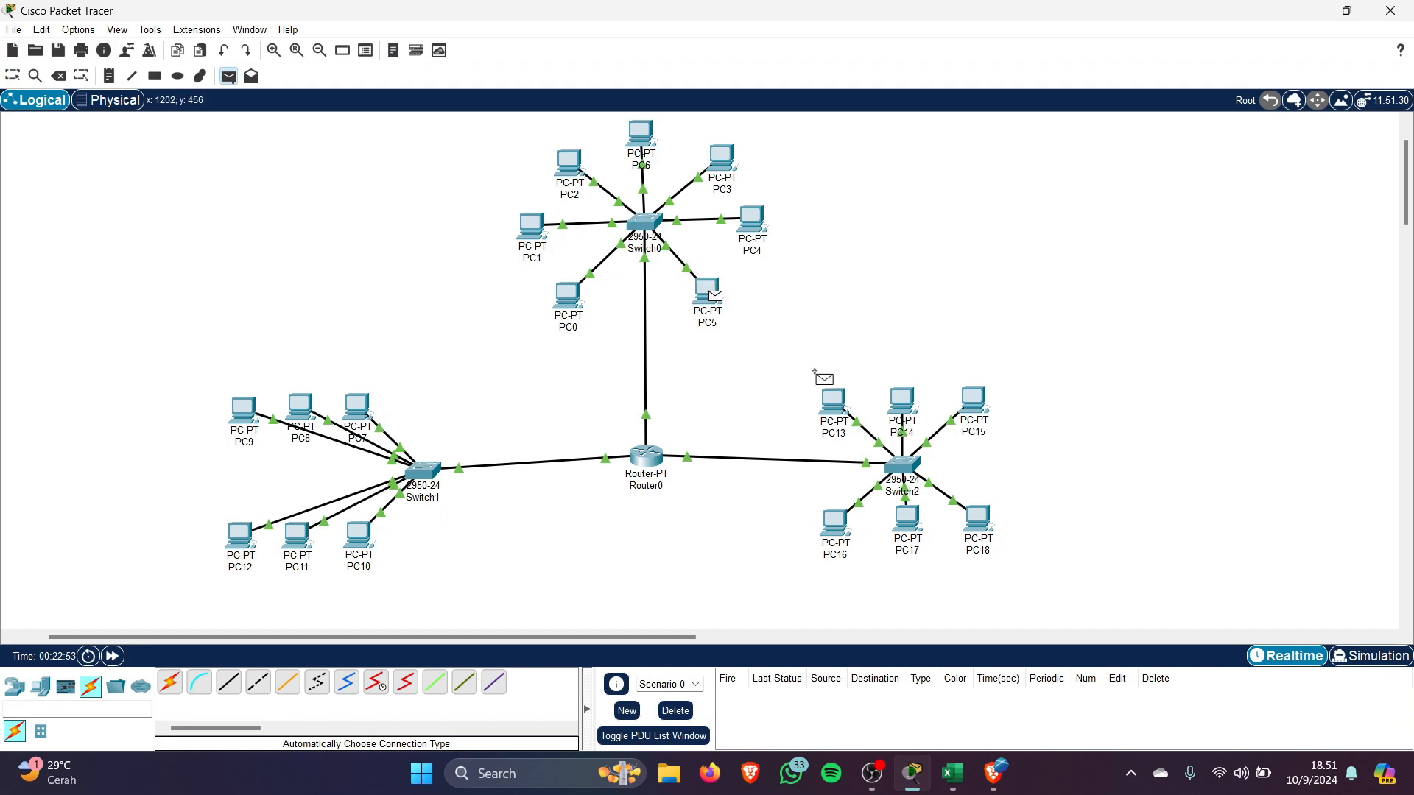
left_click(837, 402)
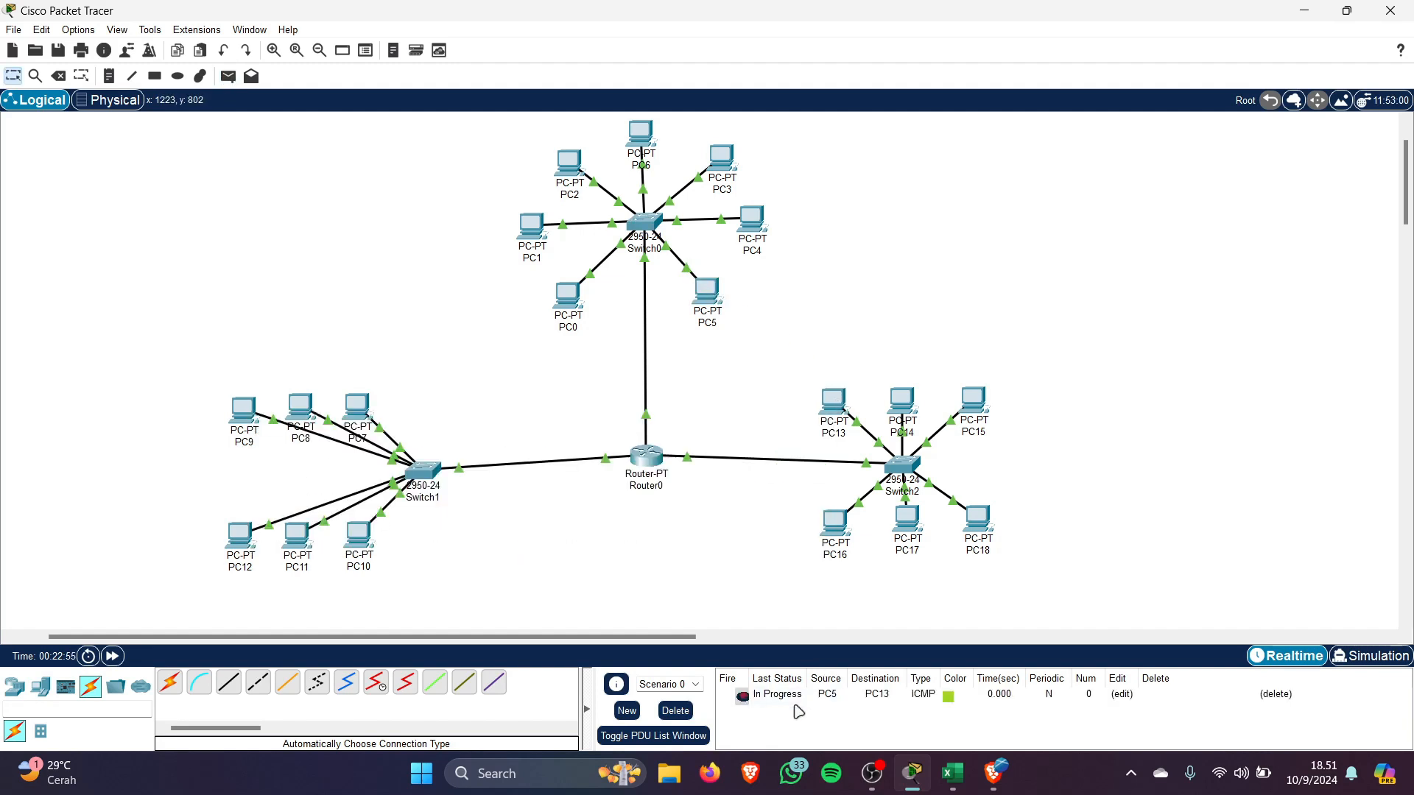
left_click(251, 76)
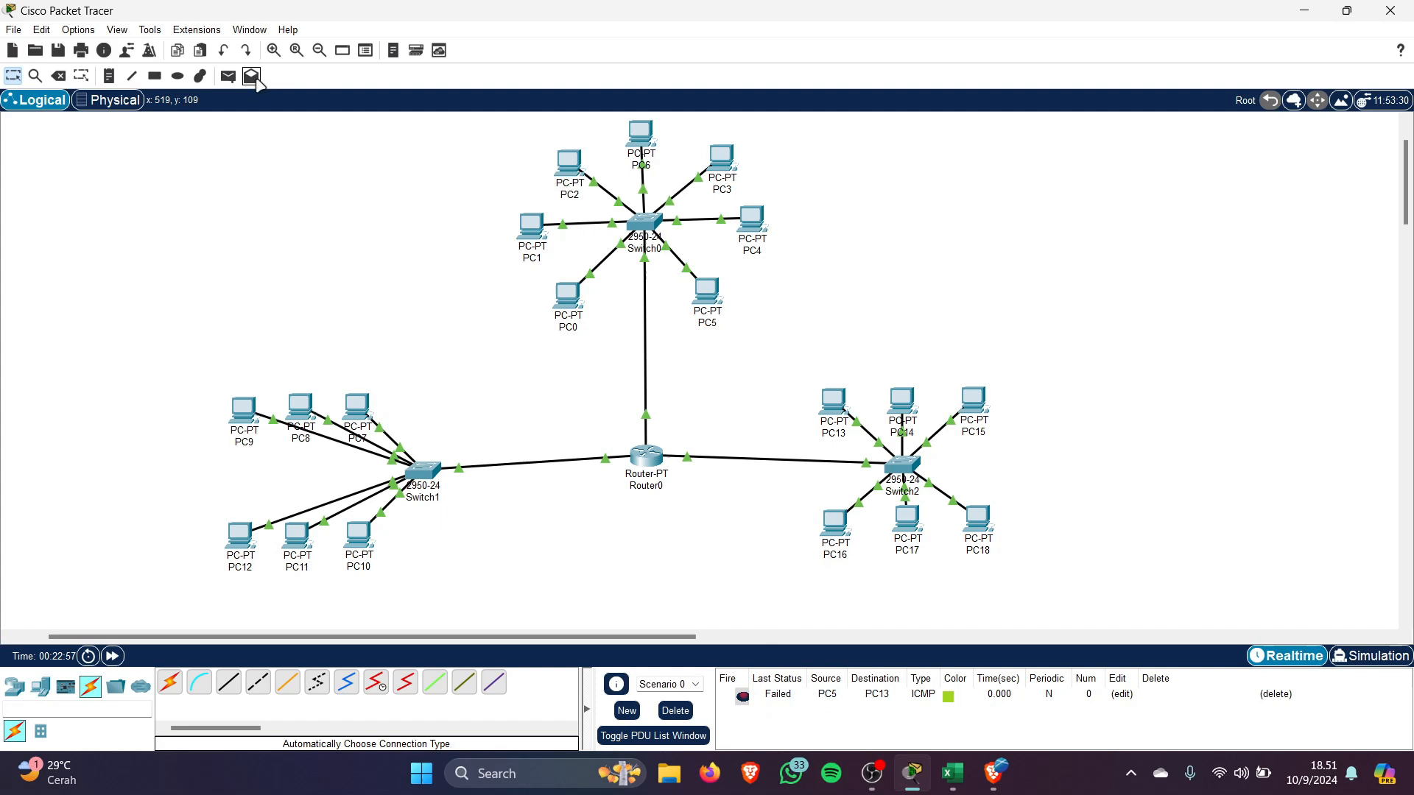
left_click(707, 293)
left_click(841, 127)
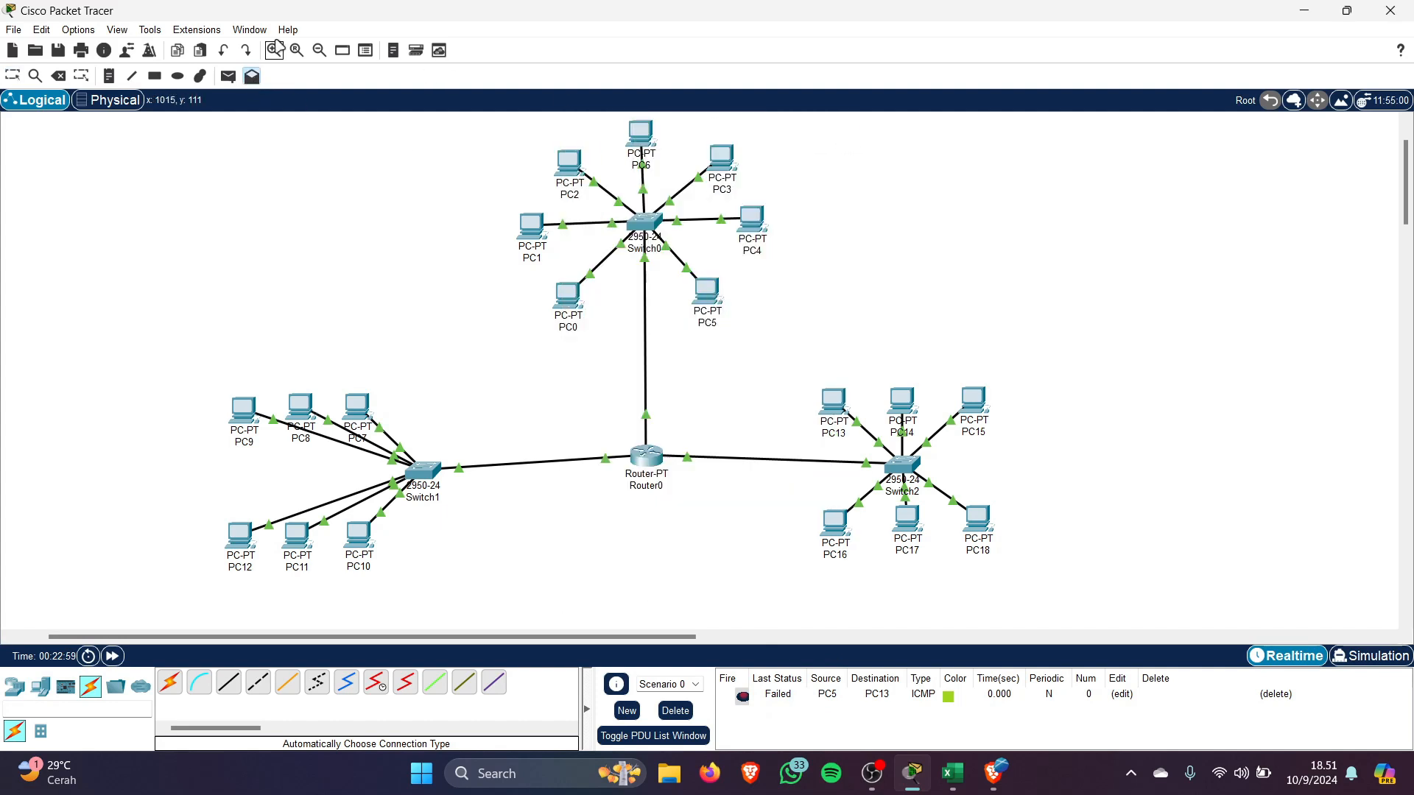
Repeat the simple PDU test from PC5 to PC13, and delete the scenario's PDU entries
left_click(229, 76)
left_click(709, 297)
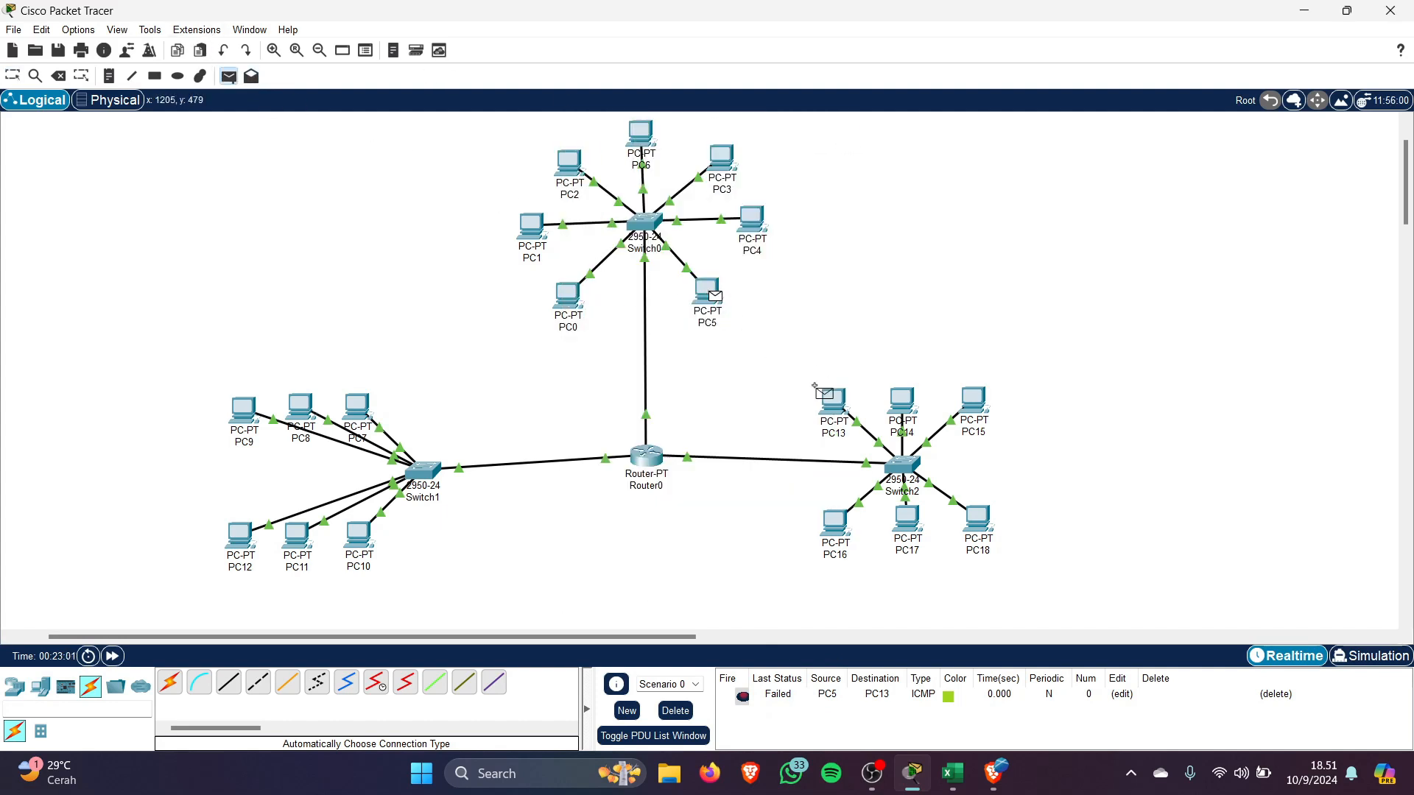
left_click(844, 401)
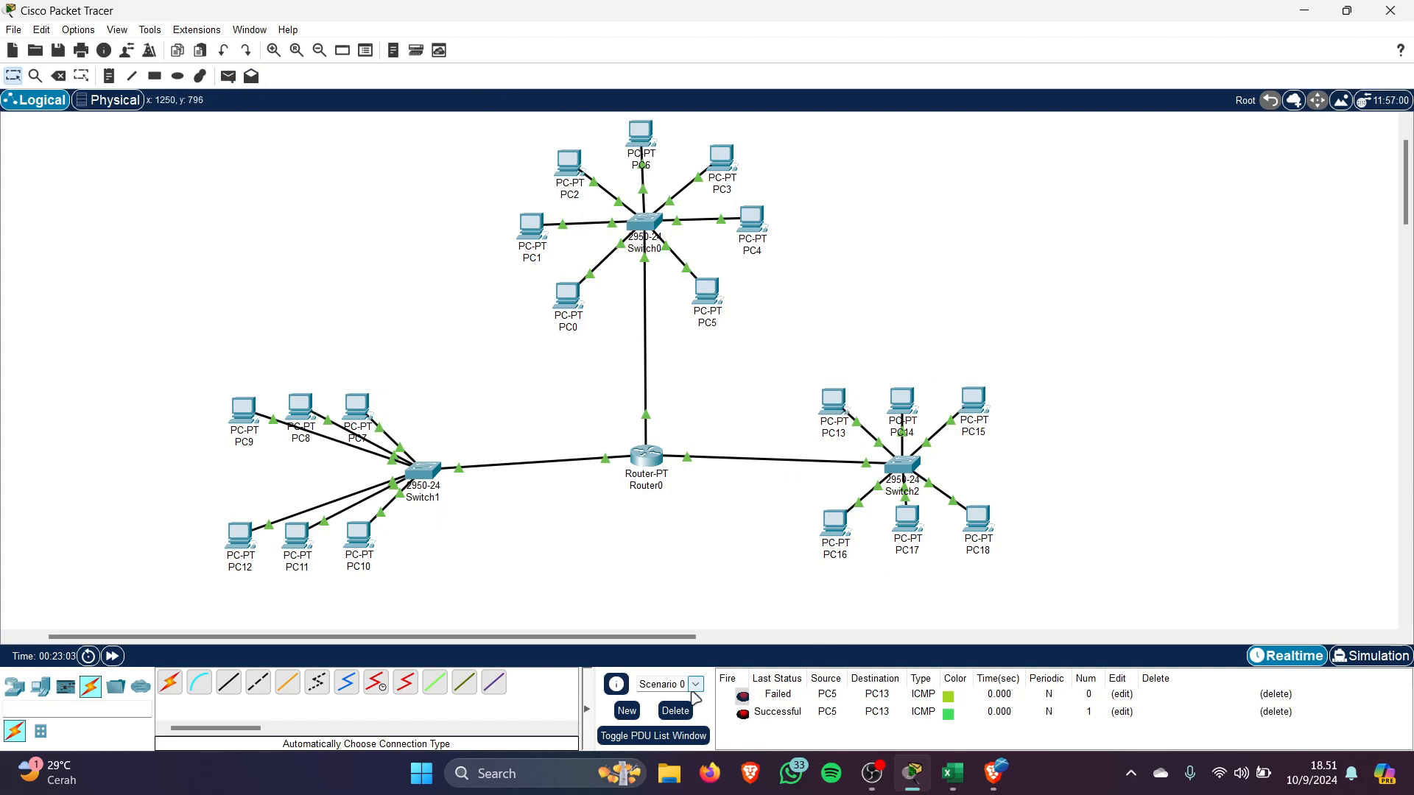
left_click(675, 711)
Test connectivity by sending a simple PDU from PC10 to PC17 twice, and delete the scenario's PDU entries
left_click(228, 76)
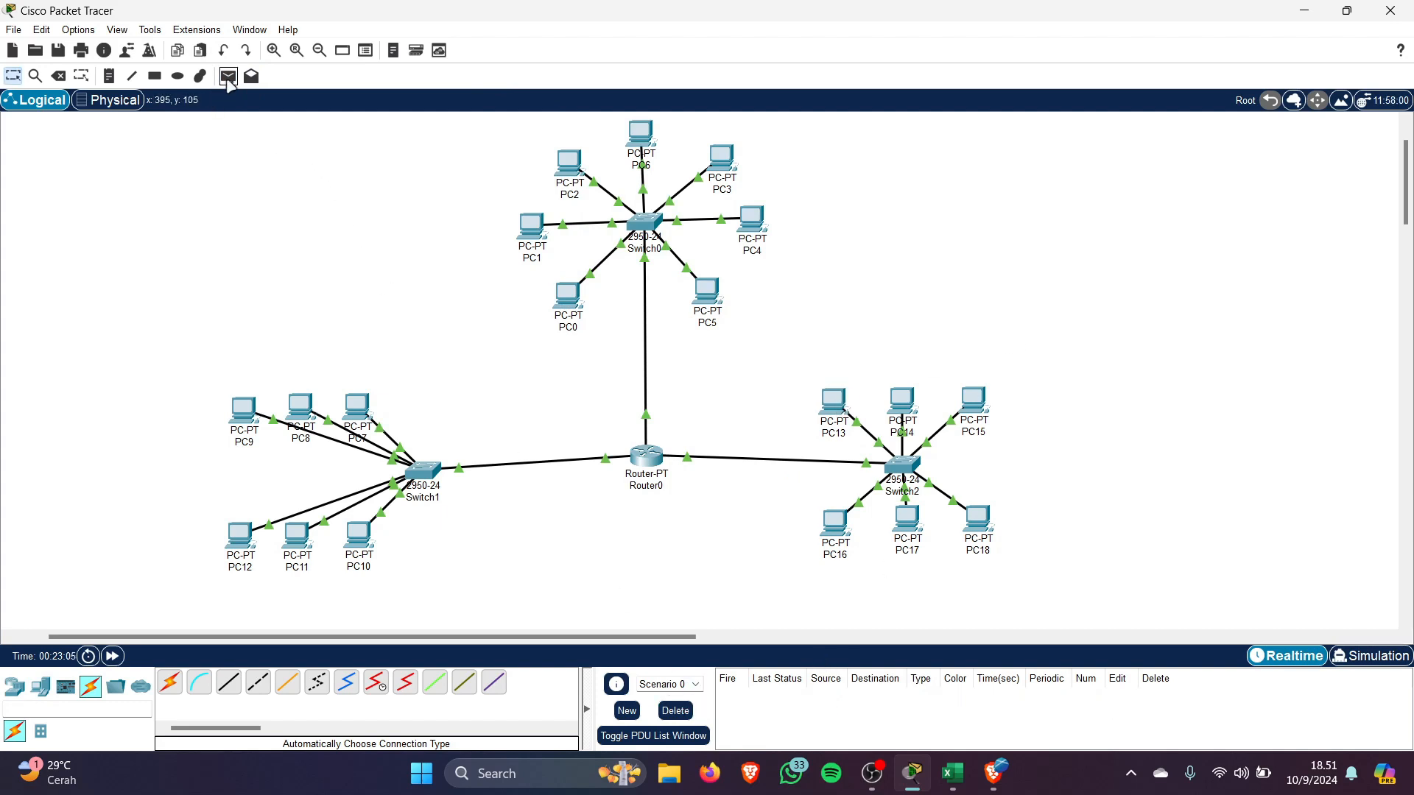
left_click(357, 536)
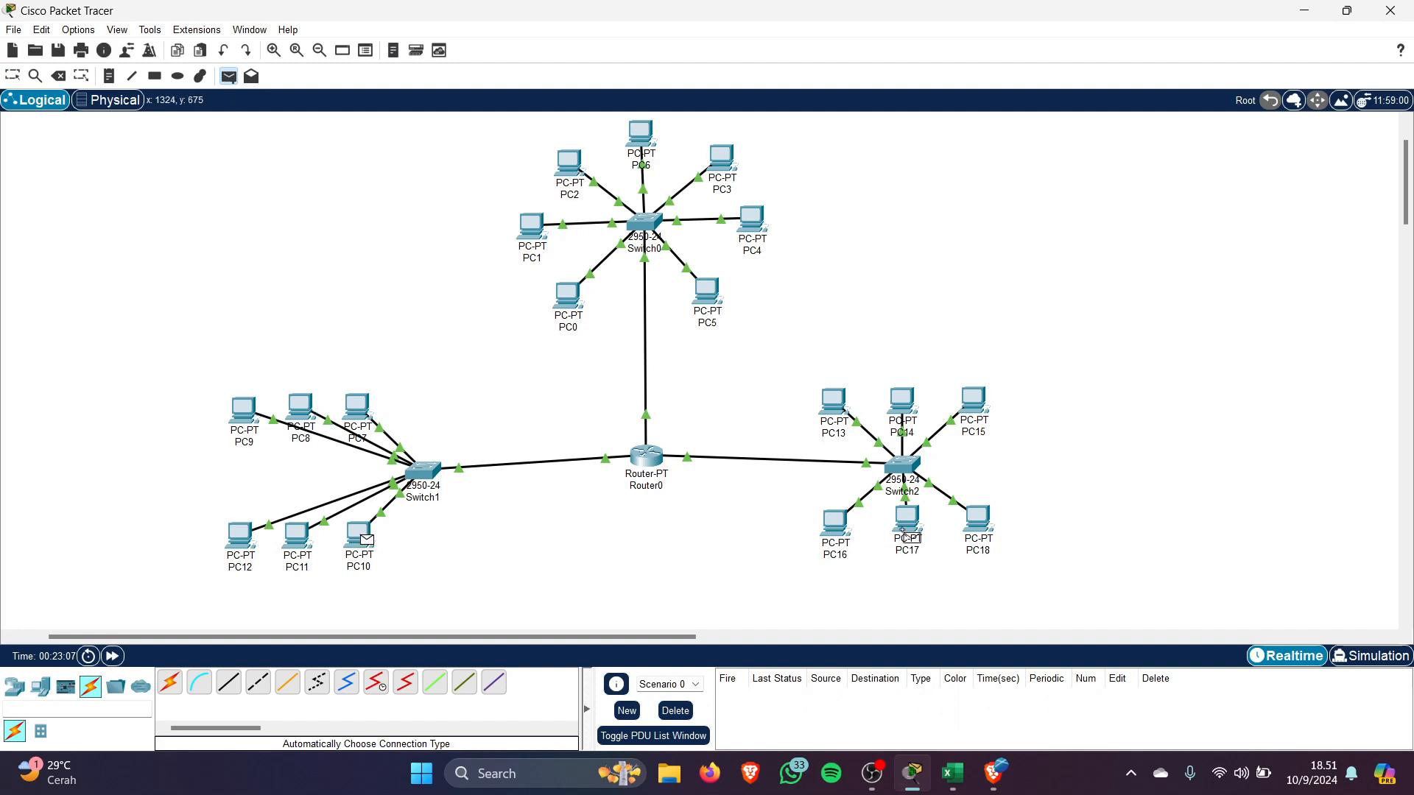
left_click(907, 523)
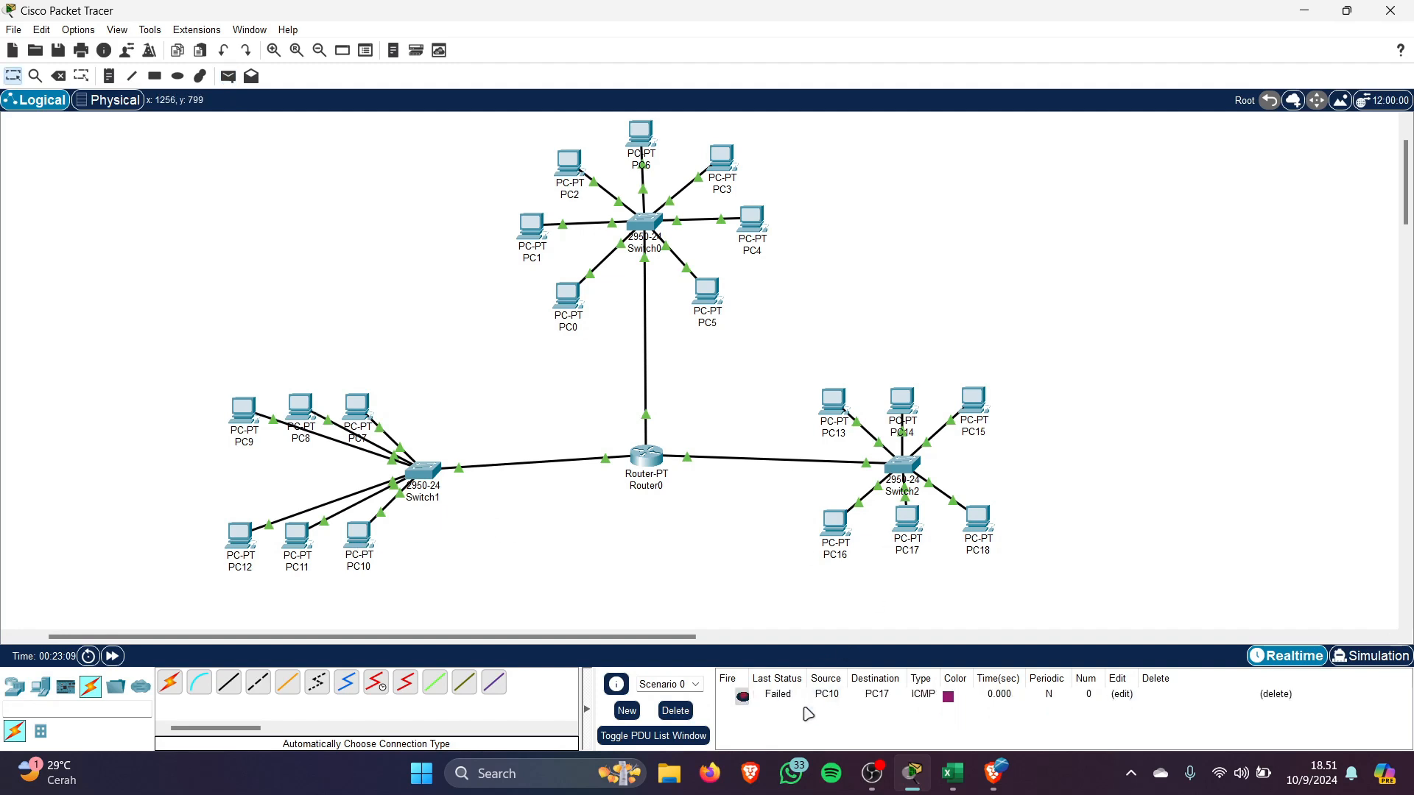
left_click(228, 76)
left_click(363, 529)
left_click(907, 523)
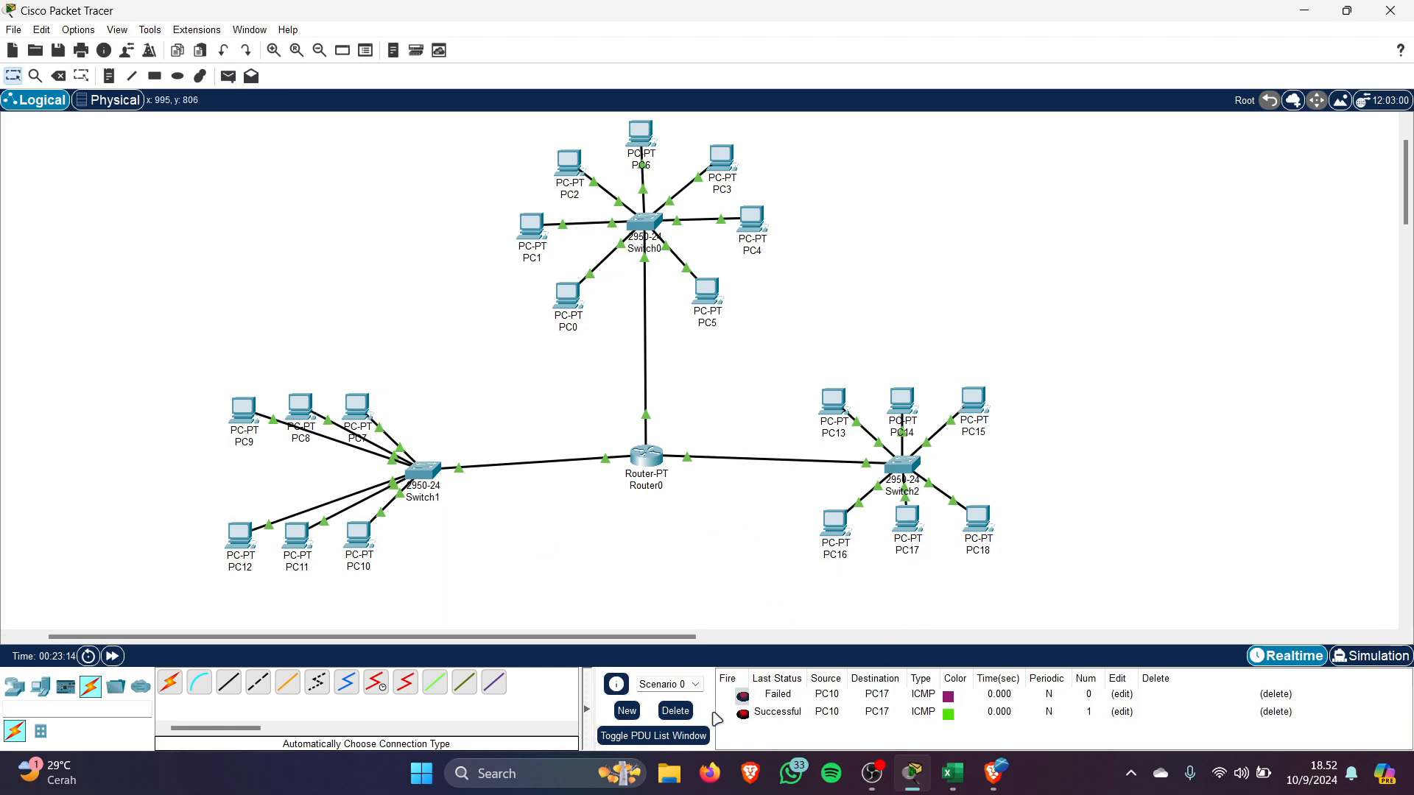
left_click(675, 711)
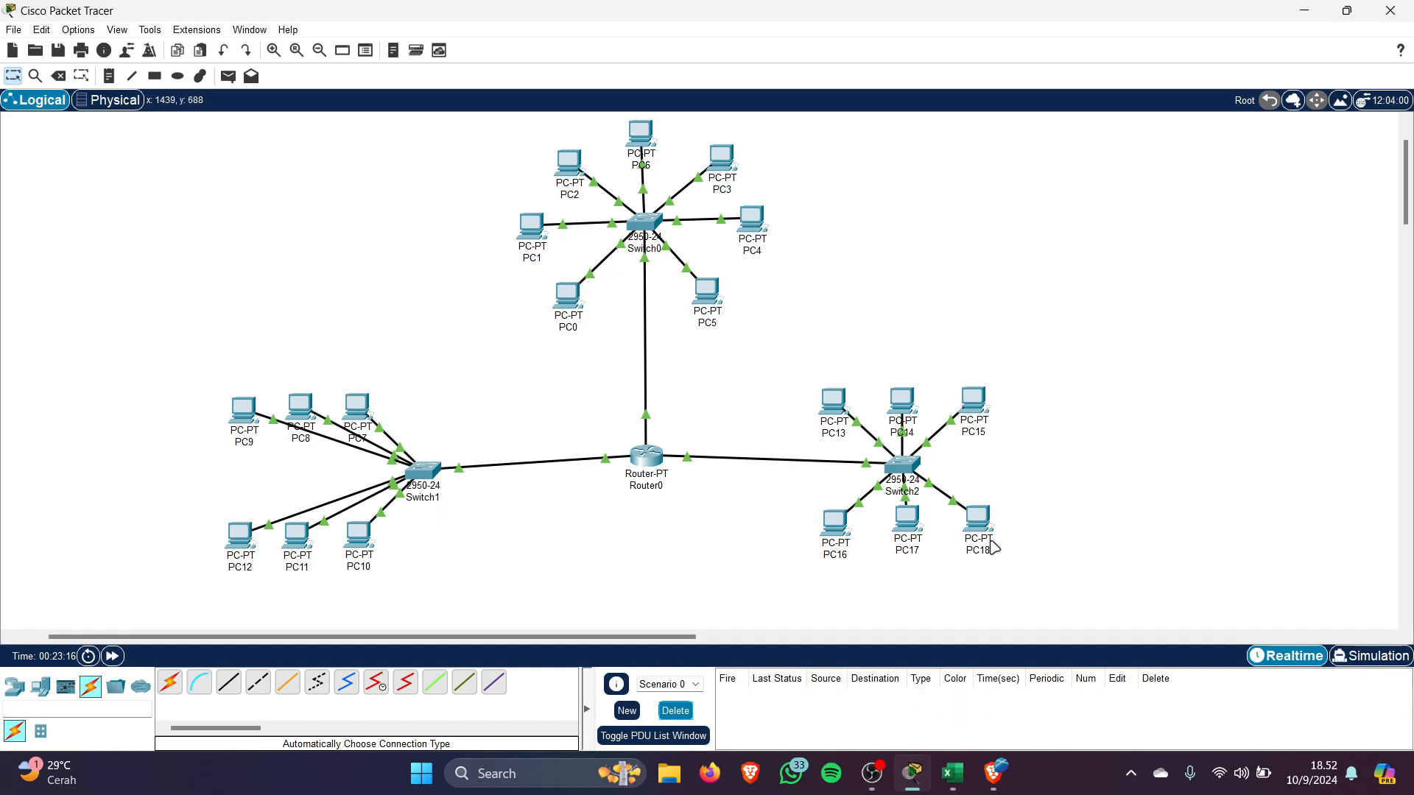